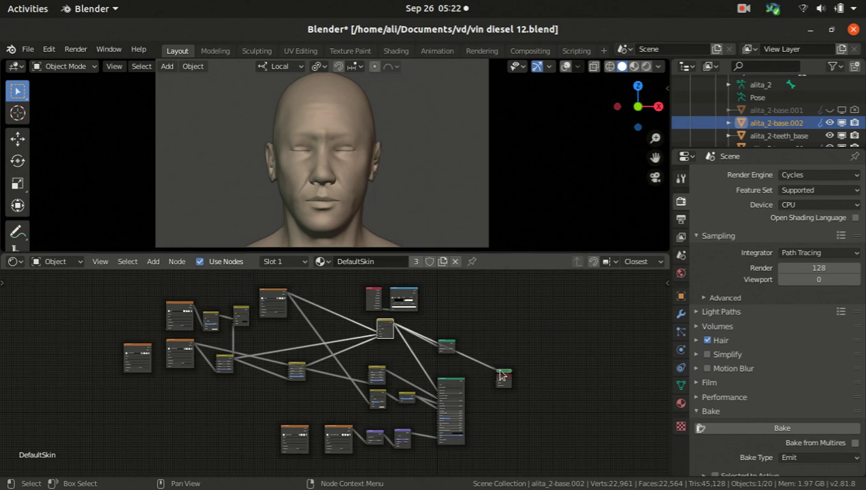
Step: Assign Material.001 to the head mesh in place of the DefaultSkin material
left_click(139, 361)
scroll(130, 357, "up", 1)
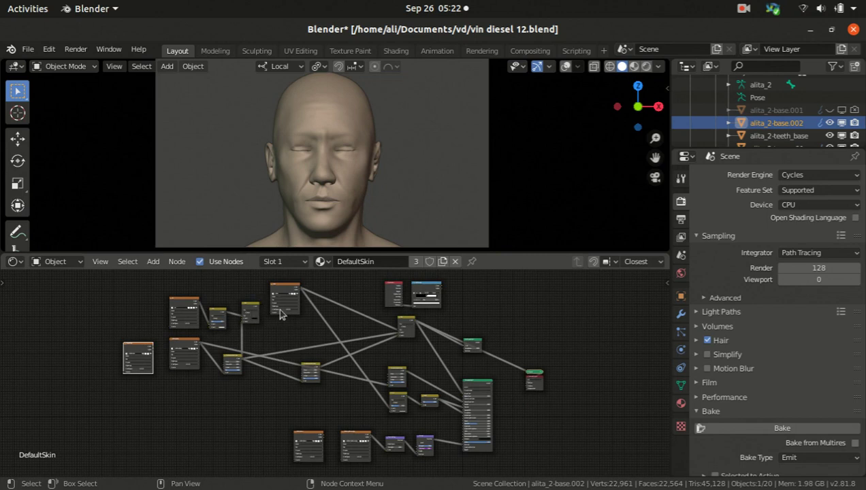
left_click(325, 262)
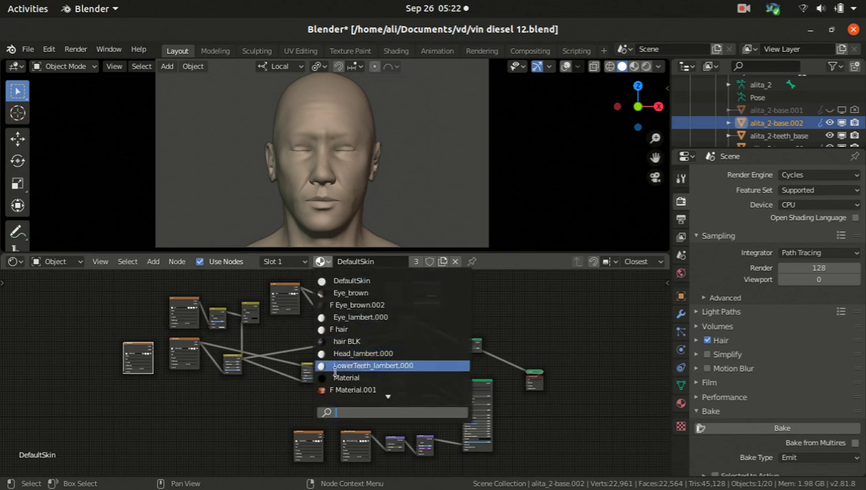
scroll(387, 394, "down", 2)
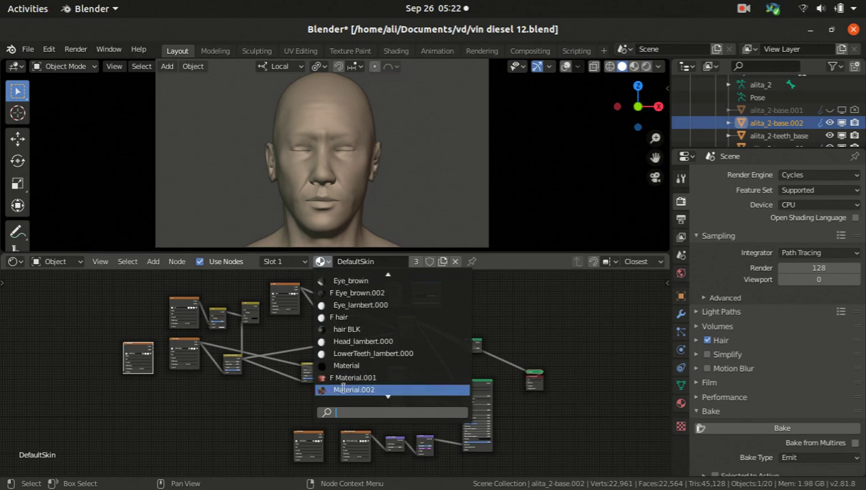
left_click(353, 365)
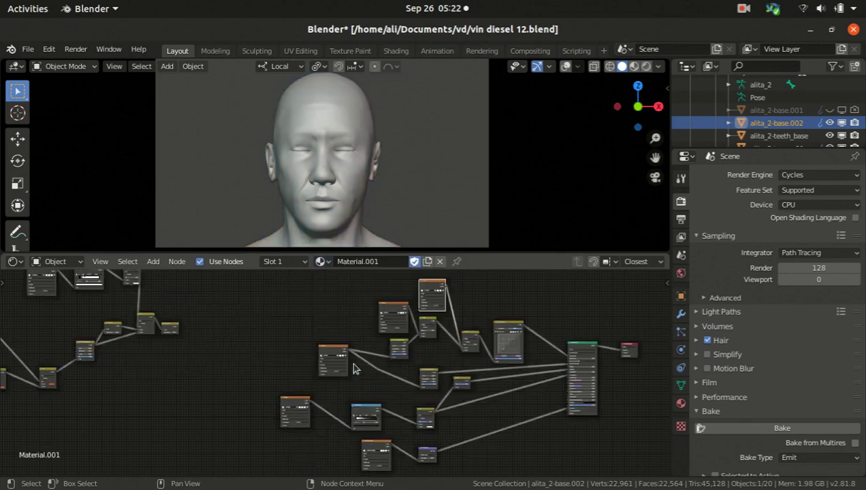
Step: Examine the full Material.001 node tree, from the color mixing group to the Principled BSDF group
scroll(281, 345, "down", 3)
scroll(282, 346, "up", 1)
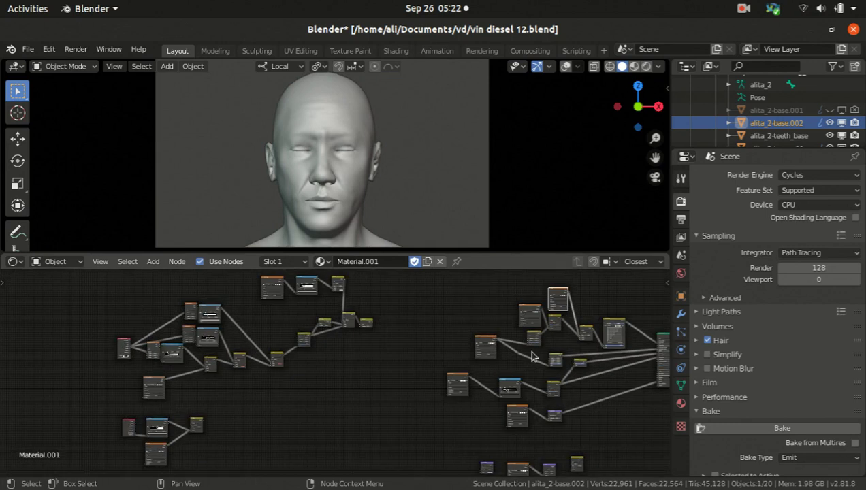
middle_click_drag(484, 341, 384, 328)
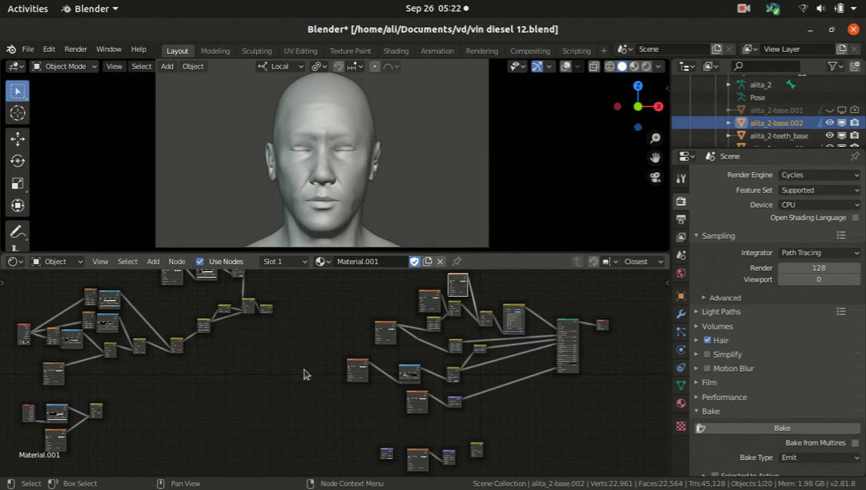
middle_click_drag(327, 366, 350, 369)
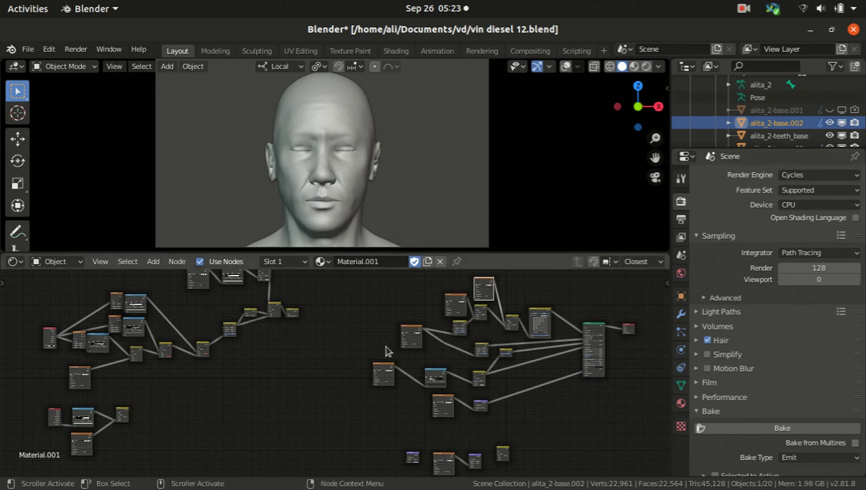
middle_click_drag(219, 346, 265, 341)
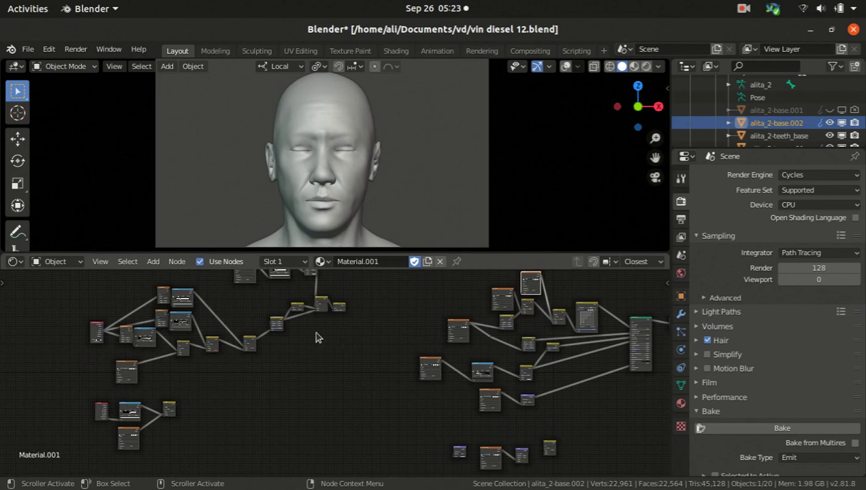
scroll(290, 336, "down", 2)
middle_click_drag(290, 336, 297, 359)
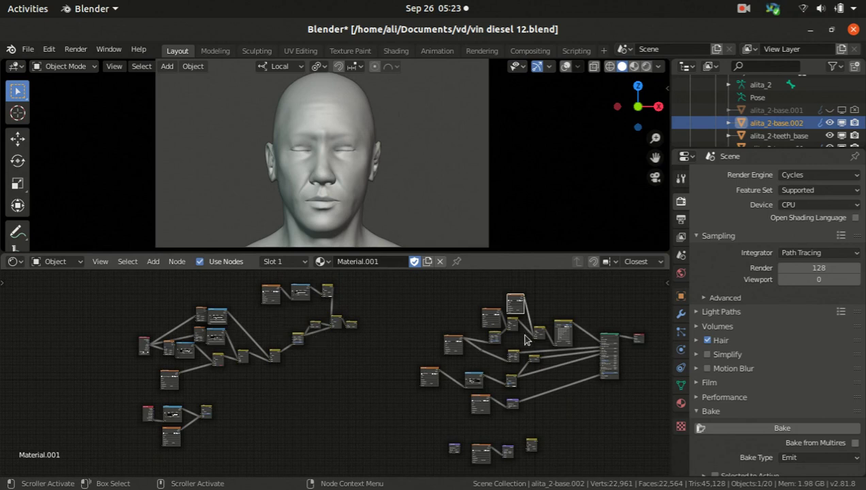
middle_click_drag(242, 363, 262, 351)
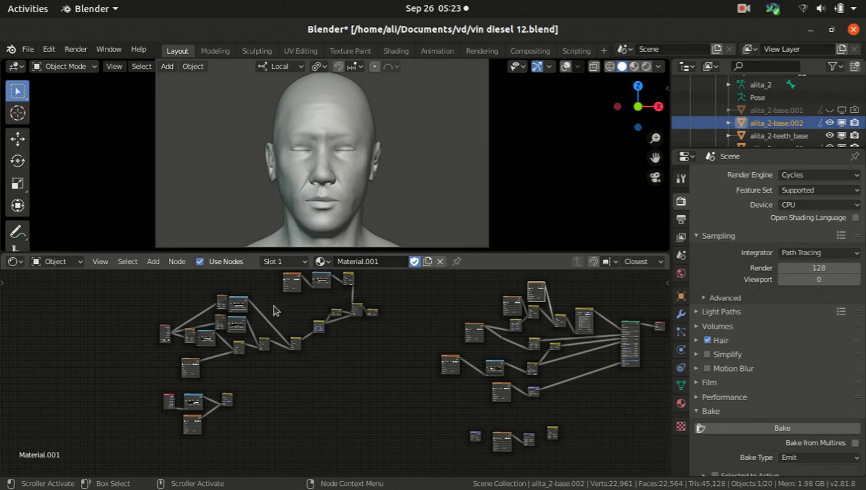
scroll(458, 345, "up", 4)
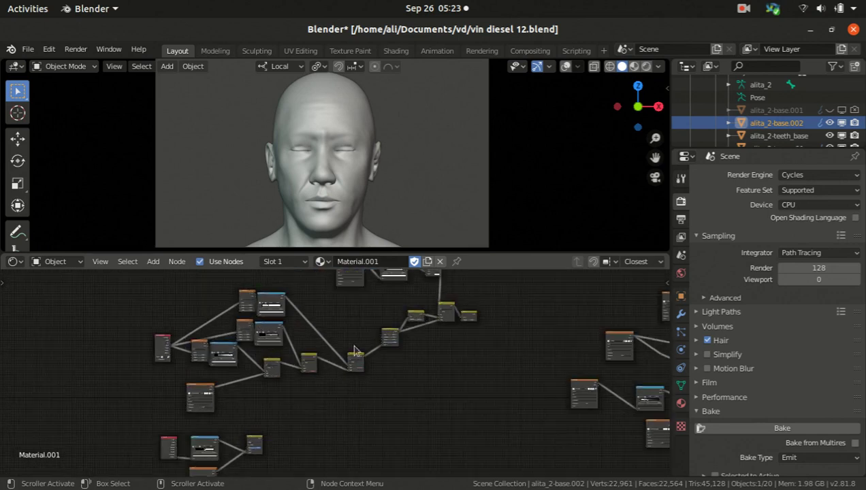
scroll(398, 346, "down", 1)
scroll(188, 364, "down", 1)
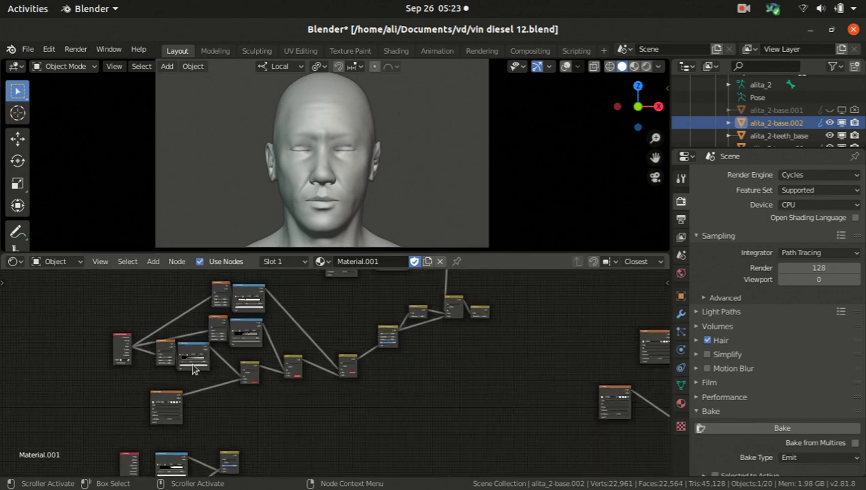
Step: Unlink the vin d skin main.jpg image from its texture node and browse the vin d folder for a replacement
left_click(157, 402)
scroll(160, 401, "up", 5)
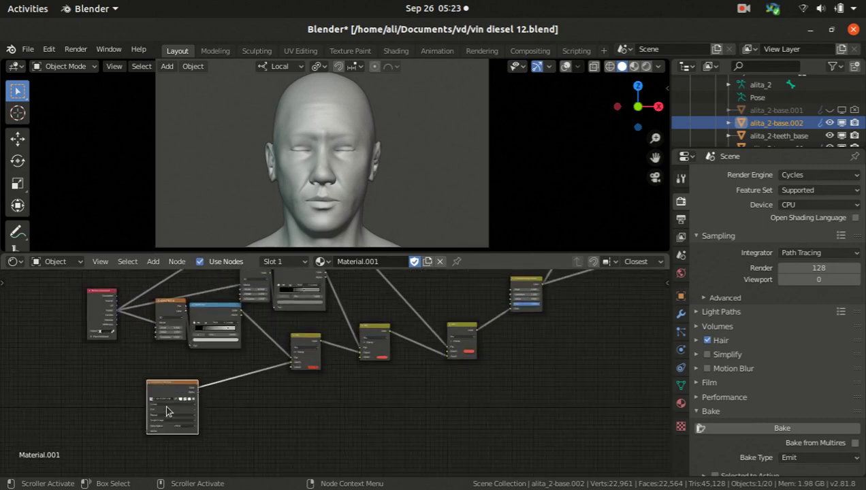
scroll(172, 394, "up", 3)
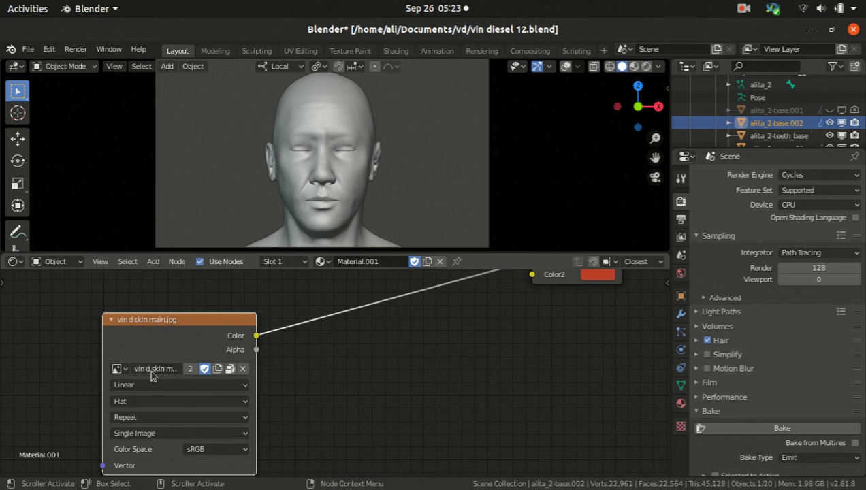
key("Return")
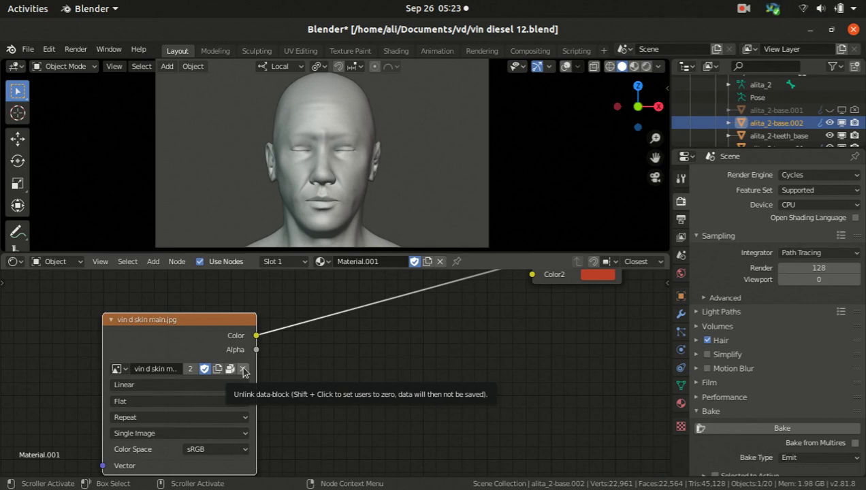
left_click(243, 370)
left_click(216, 370)
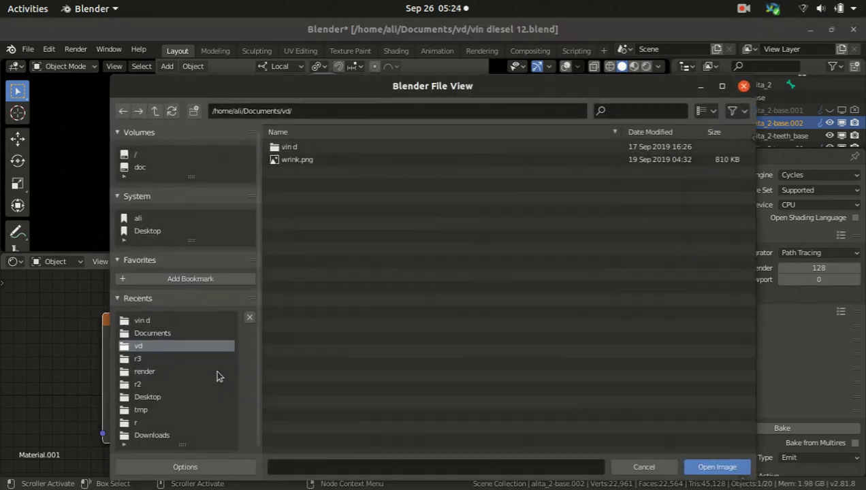
double_click(294, 148)
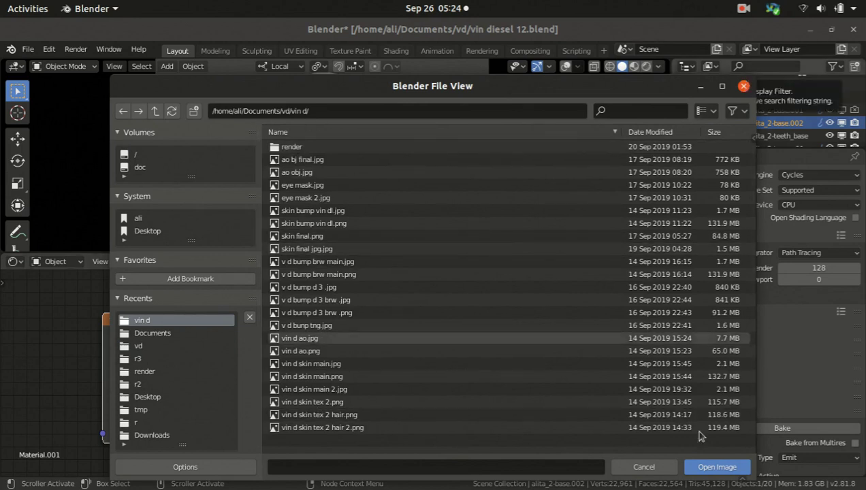
left_click(647, 467)
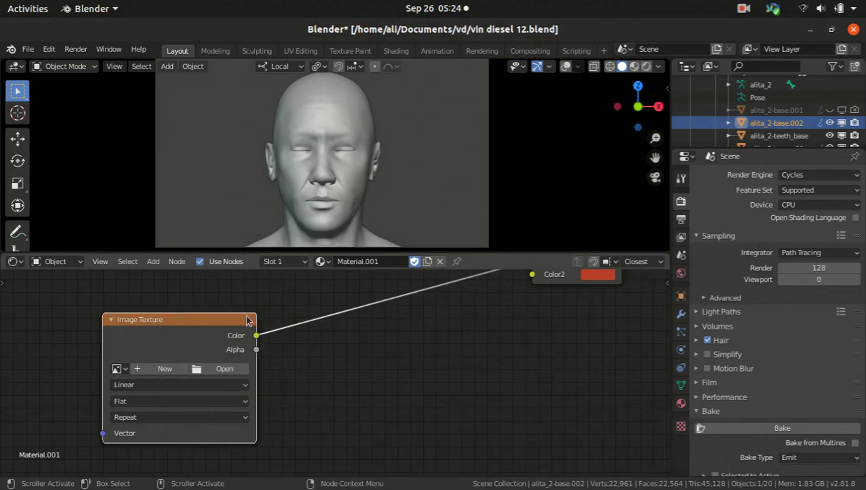
Step: Switch the viewport to rendered shading and preview the empty image texture node's color output through an emission viewer
left_click(647, 68)
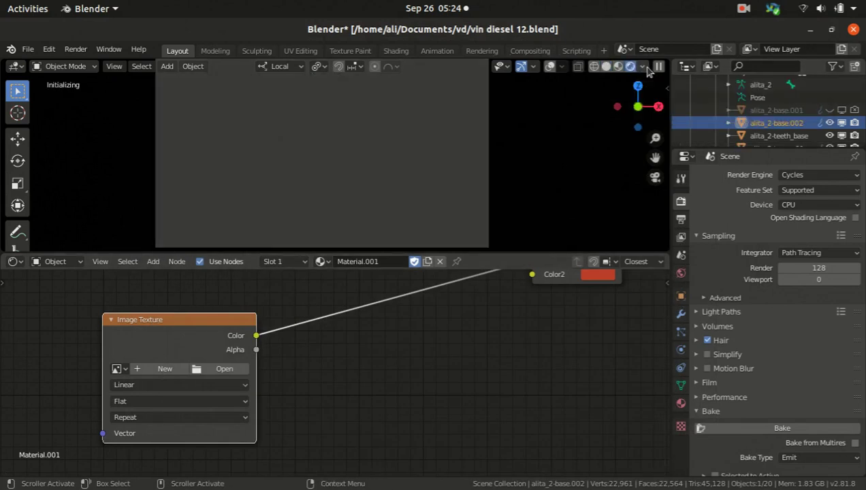
left_click(224, 338, "ctrl+shift")
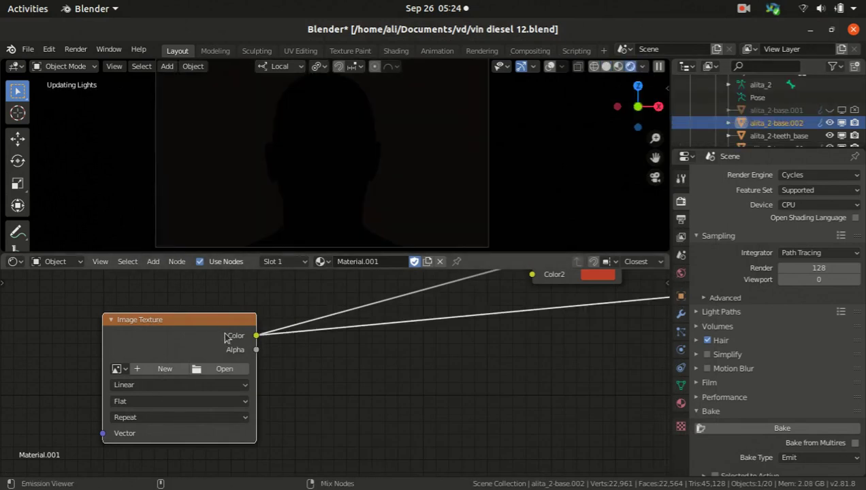
scroll(294, 315, "down", 6)
scroll(267, 333, "right", 4, "ctrl")
scroll(286, 328, "down", 2)
scroll(286, 328, "left", 2, "ctrl")
scroll(495, 335, "right", 5, "ctrl")
scroll(495, 335, "up", 6)
left_click(522, 324)
left_click(522, 323)
scroll(464, 316, "down", 6)
scroll(412, 330, "up", 2)
scroll(411, 330, "up", 2)
scroll(397, 295, "left", 3, "ctrl")
middle_click_drag(96, 354, 246, 327)
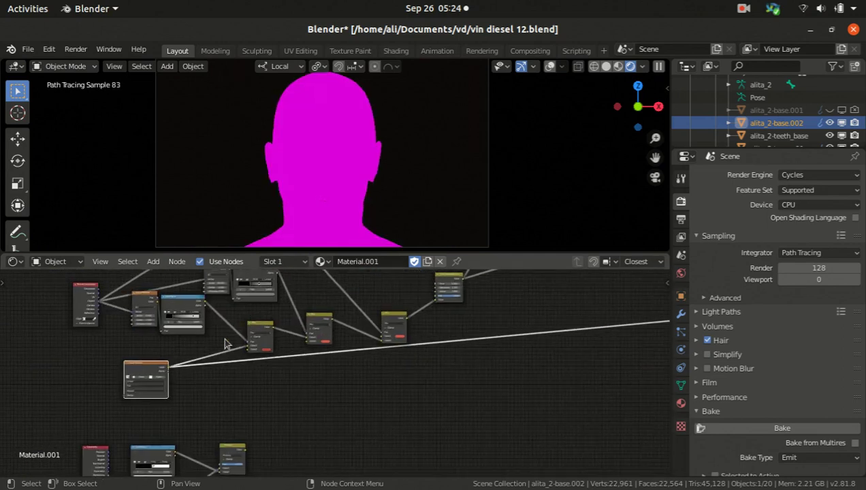
scroll(145, 371, "up", 4)
left_click(168, 383)
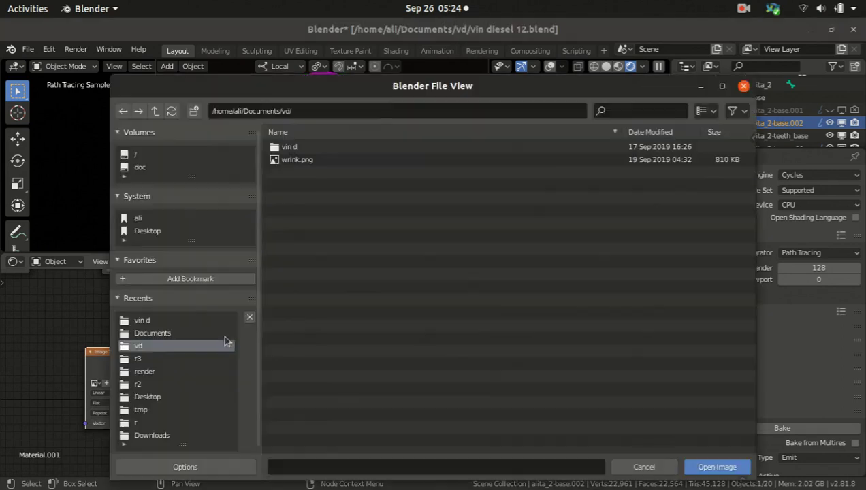
double_click(313, 148)
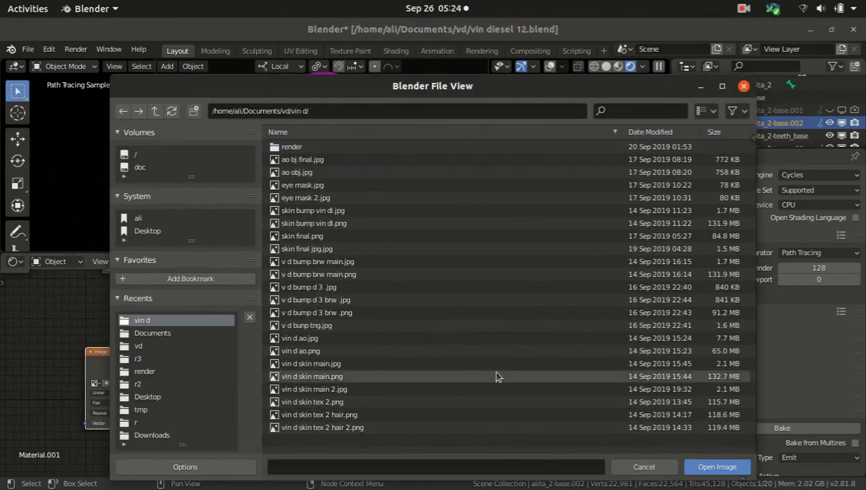
key("Escape")
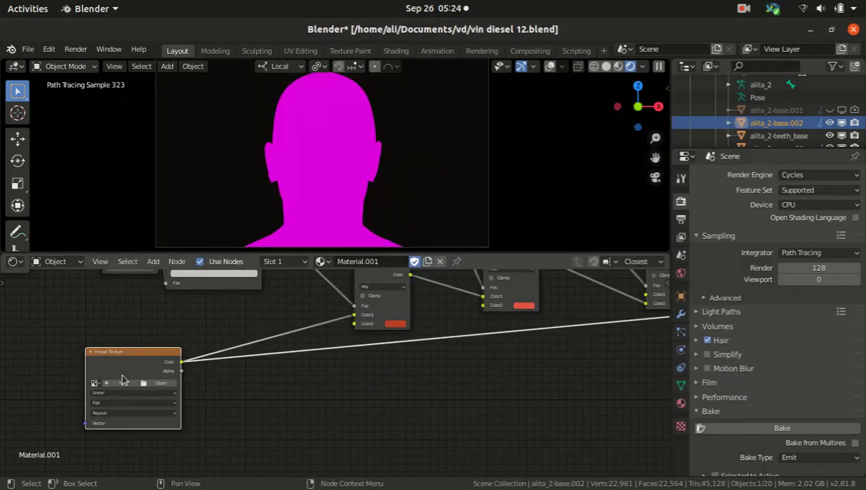
Step: Switch the viewport to wireframe shading and undo the emission preview and the unlinking of the texture node's image
scroll(123, 379, "up", 2)
scroll(136, 382, "down", 3)
scroll(145, 387, "up", 2)
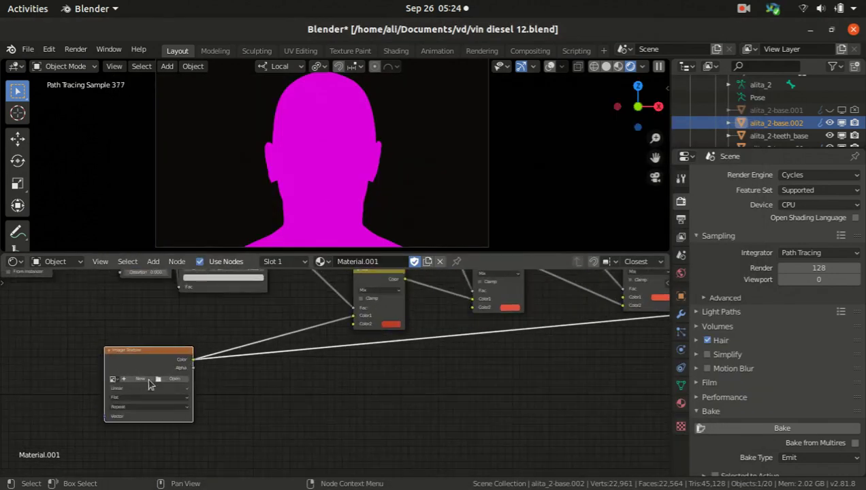
scroll(145, 387, "up", 1)
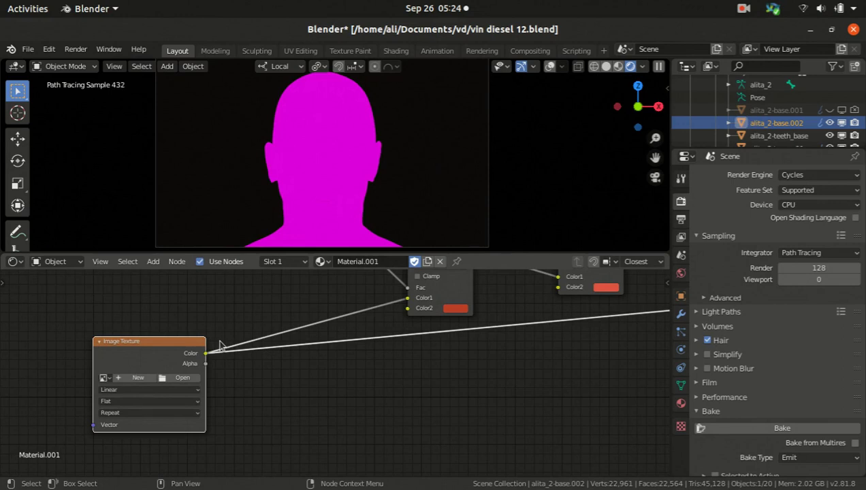
key("shift+z")
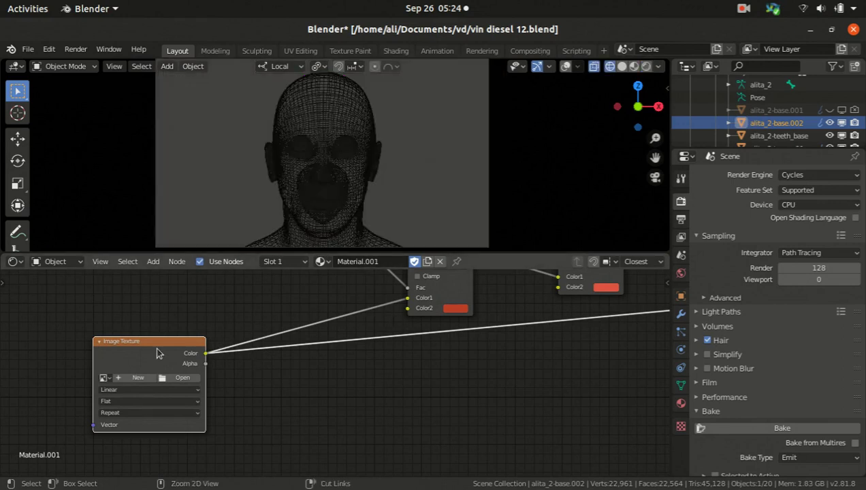
key("ctrl+z")
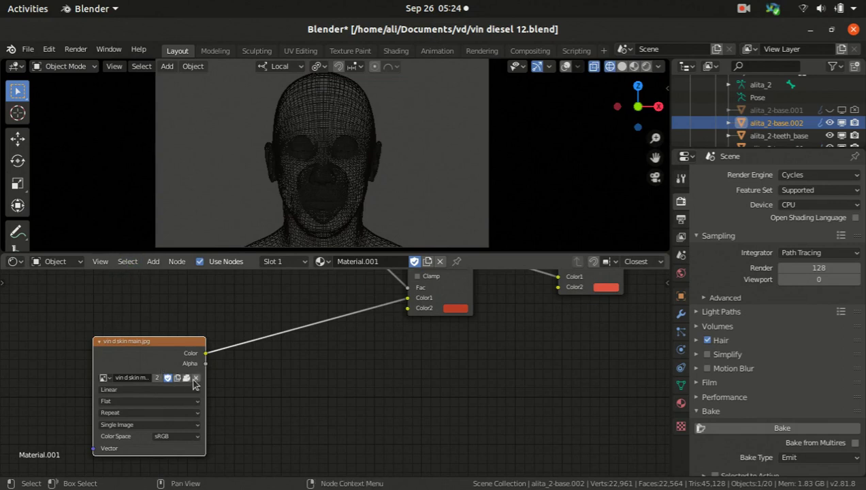
Step: Unlink the texture node's image and load vin d skin main.jpg from the vin d folder
left_click(136, 379)
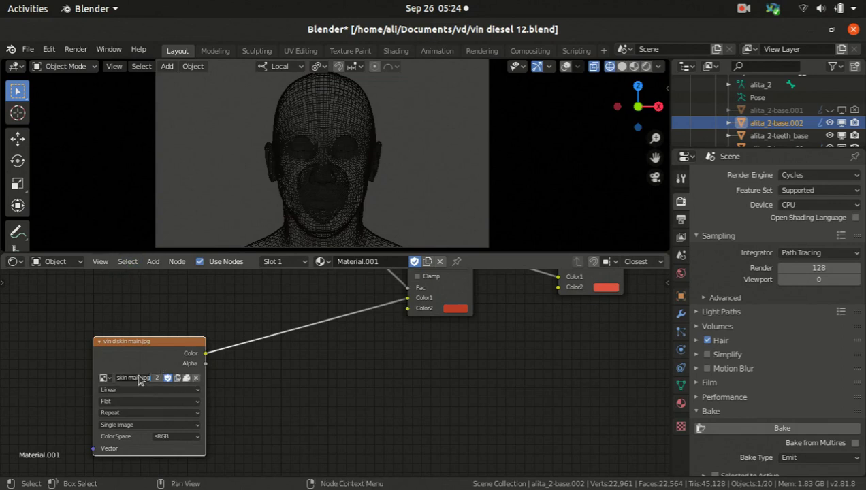
key("Return")
left_click(197, 379)
left_click(185, 381)
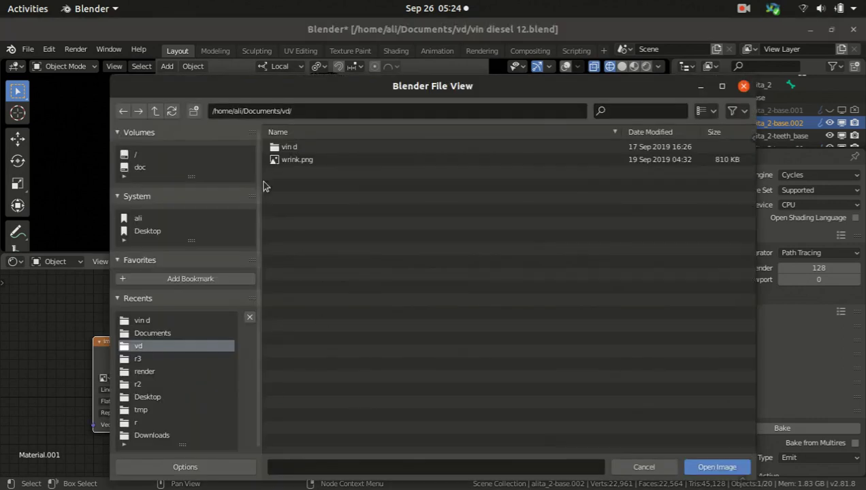
double_click(286, 147)
left_click(373, 468)
type("vin d skin main.jpg")
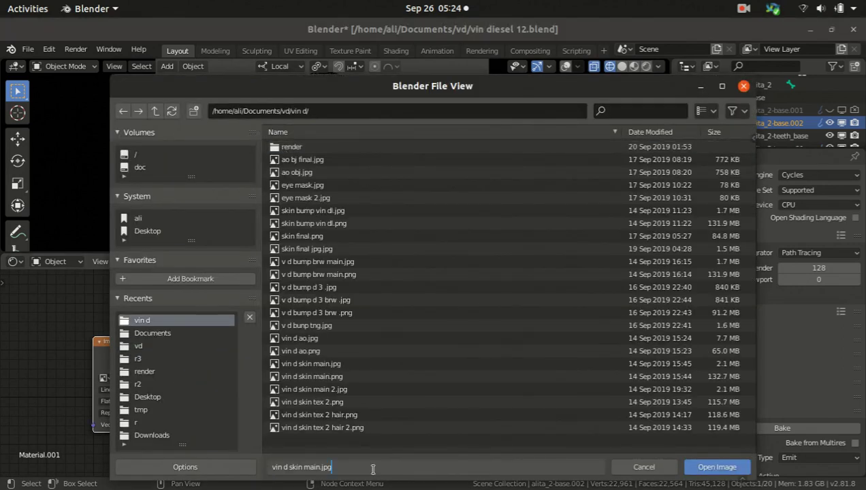
left_click(715, 467)
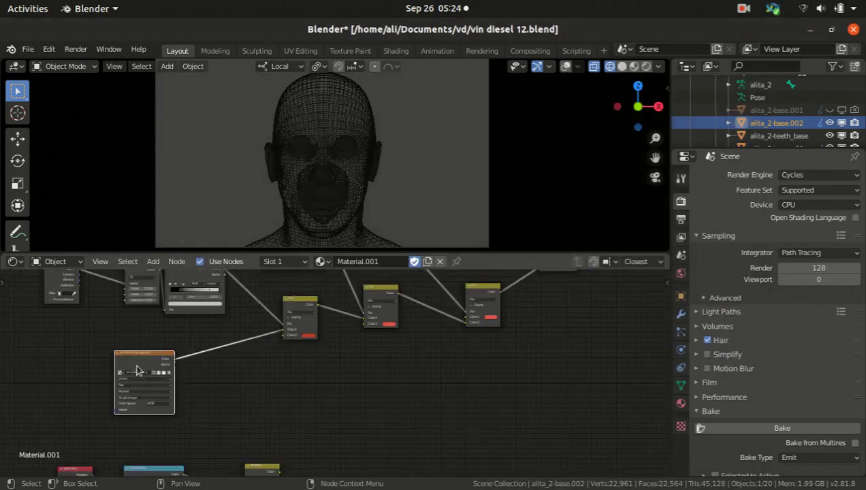
Step: Set the Material Output node's target to Cycles
scroll(232, 382, "down", 2)
scroll(120, 349, "down", 2)
scroll(452, 310, "up", 3)
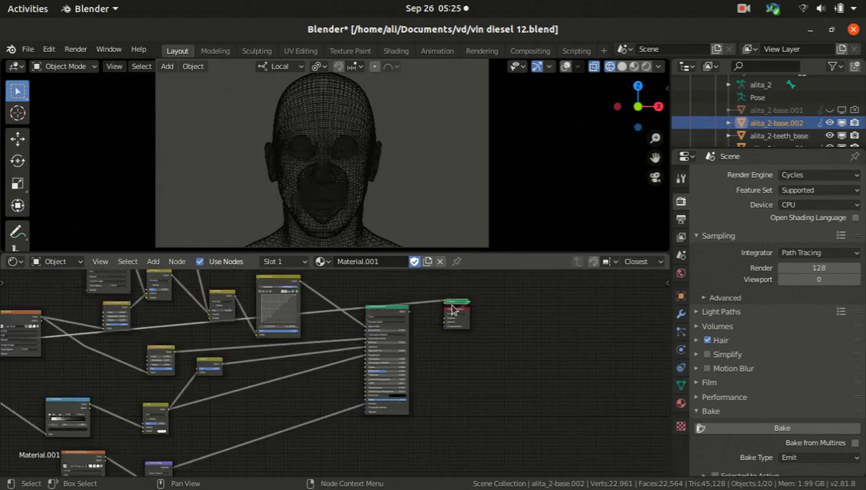
scroll(452, 310, "up", 5)
left_click(451, 316)
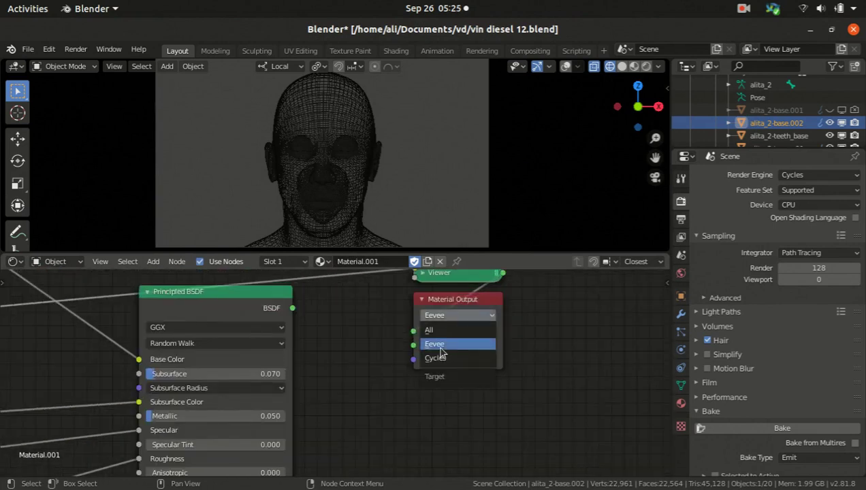
left_click(439, 359)
left_click(453, 316)
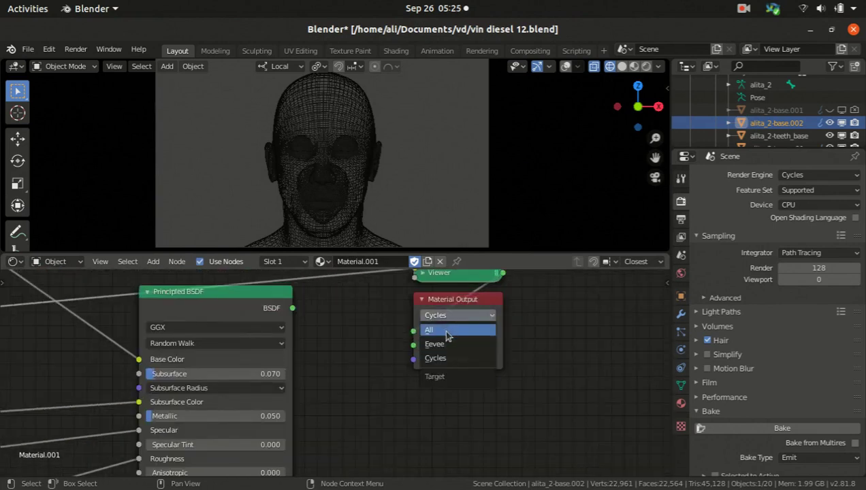
scroll(516, 354, "down", 5)
scroll(412, 362, "up", 2)
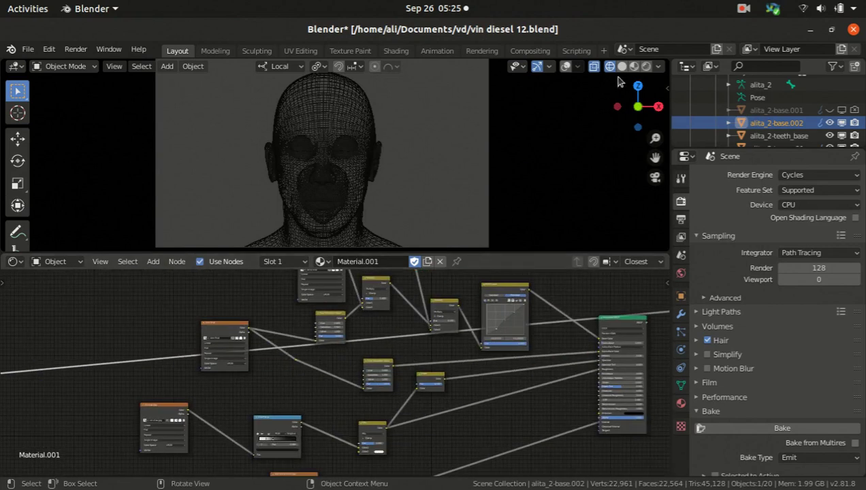
Step: Switch the viewport to rendered shading and locate the vin d skin main.jpg texture node
left_click(646, 66)
scroll(204, 359, "down", 3)
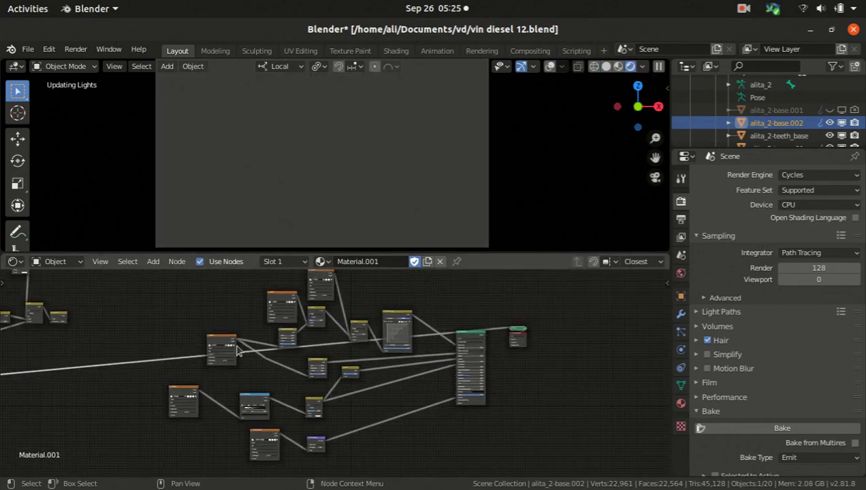
scroll(428, 355, "down", 2)
scroll(380, 360, "up", 2)
scroll(276, 351, "up", 2)
scroll(245, 357, "up", 4)
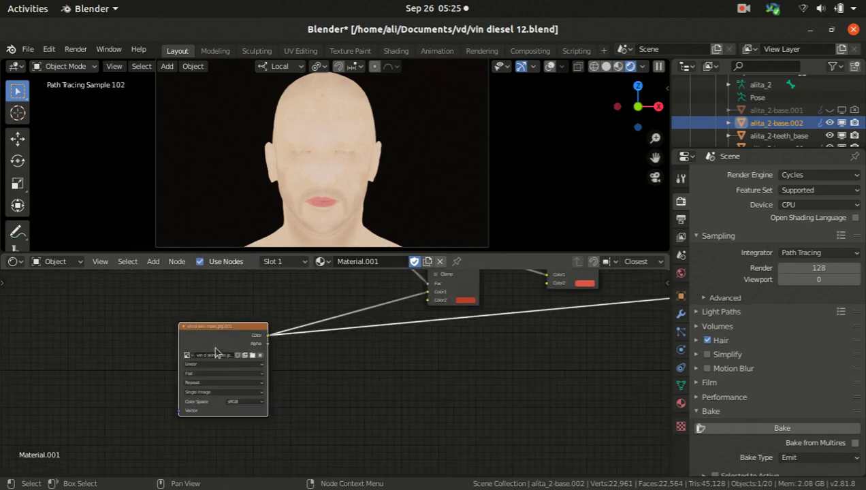
Step: Examine the skin texture on the lips, chin and face up close in the rendered view
scroll(293, 235, "up", 8)
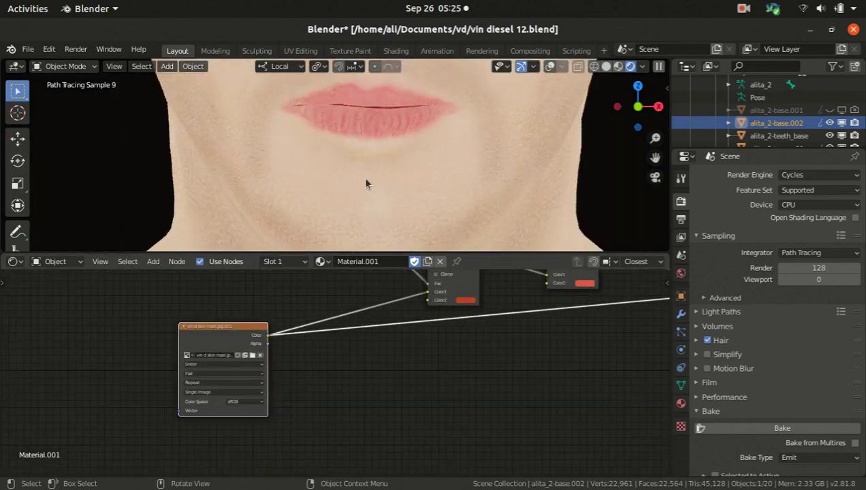
scroll(378, 136, "down", 1)
scroll(393, 141, "up", 3)
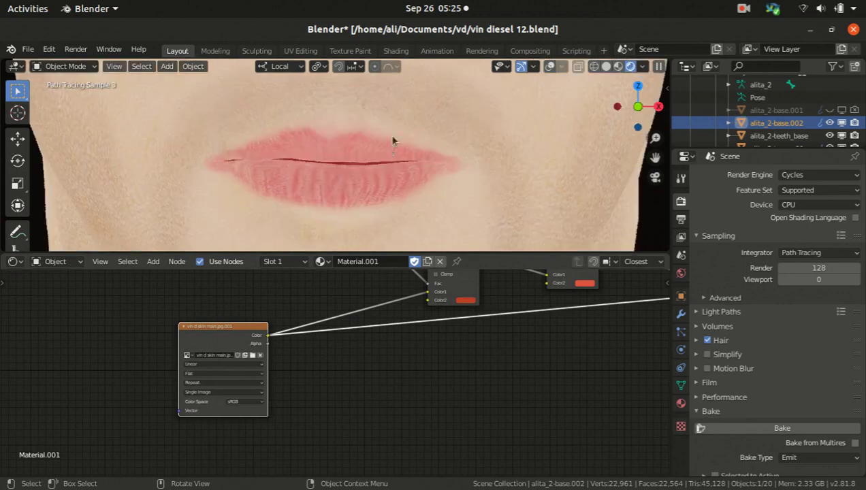
scroll(304, 200, "up", 2)
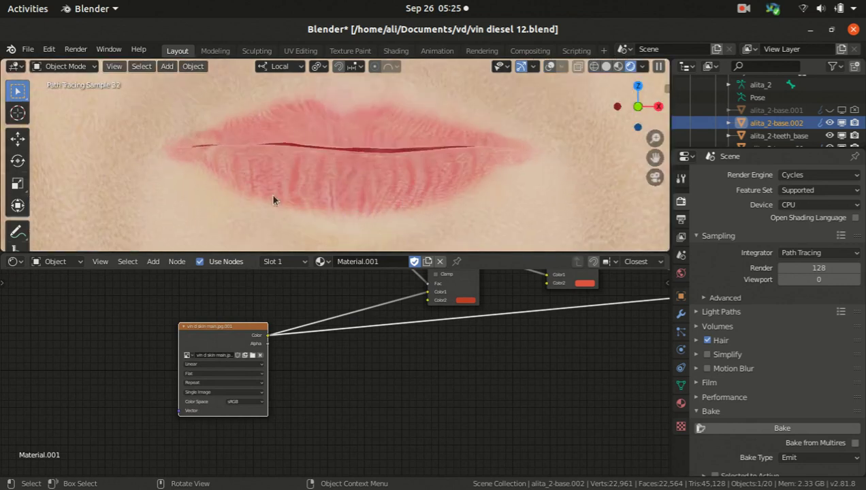
scroll(398, 170, "down", 6)
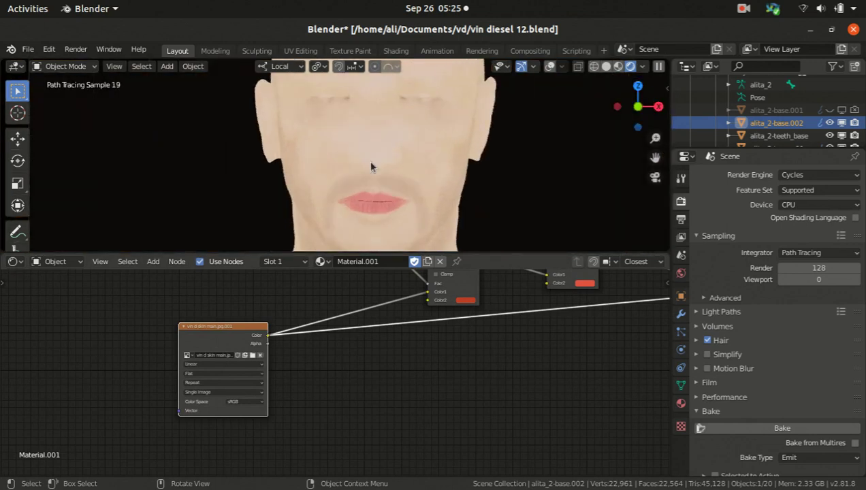
scroll(368, 162, "down", 3)
scroll(384, 326, "down", 3)
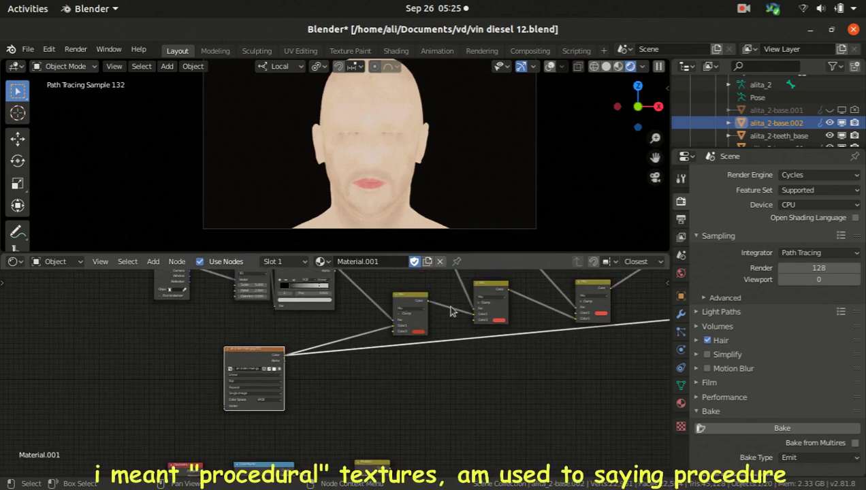
Step: Examine the procedural chain of Texture Coordinate, Noise Texture, ColorRamp and Mix nodes, comparing it with the rendered face
scroll(426, 329, "down", 2)
scroll(257, 310, "up", 2)
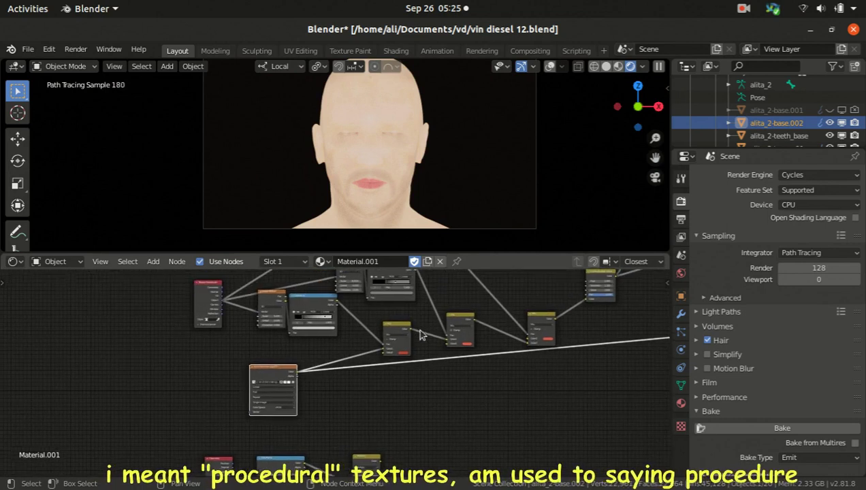
scroll(265, 306, "up", 2)
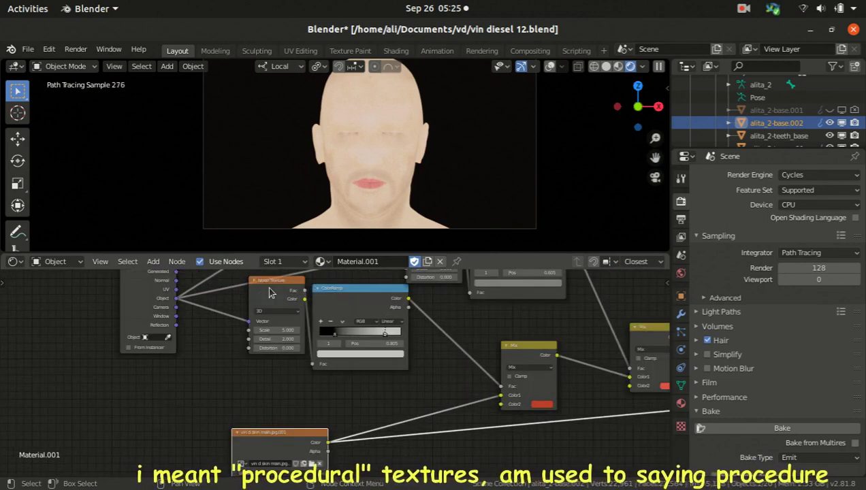
scroll(269, 293, "down", 2)
middle_click_drag(434, 283, 389, 318)
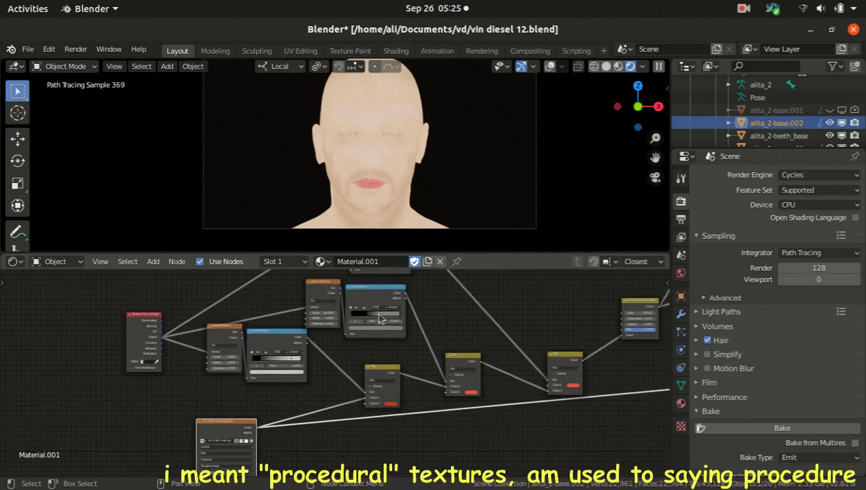
scroll(388, 319, "down", 1)
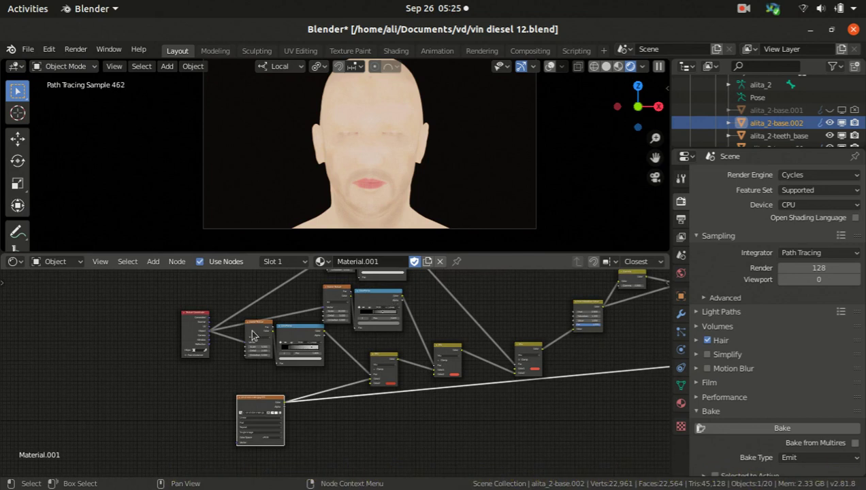
scroll(205, 344, "up", 3)
scroll(204, 344, "up", 1)
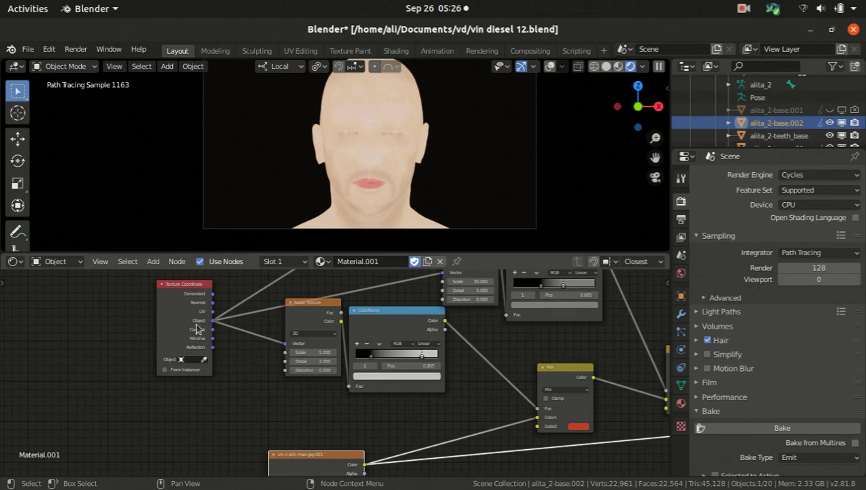
scroll(231, 319, "down", 5)
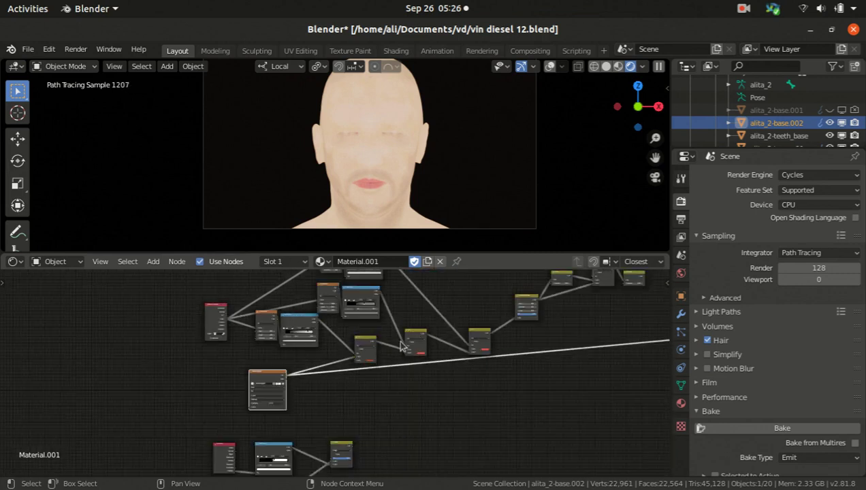
scroll(373, 198, "up", 1)
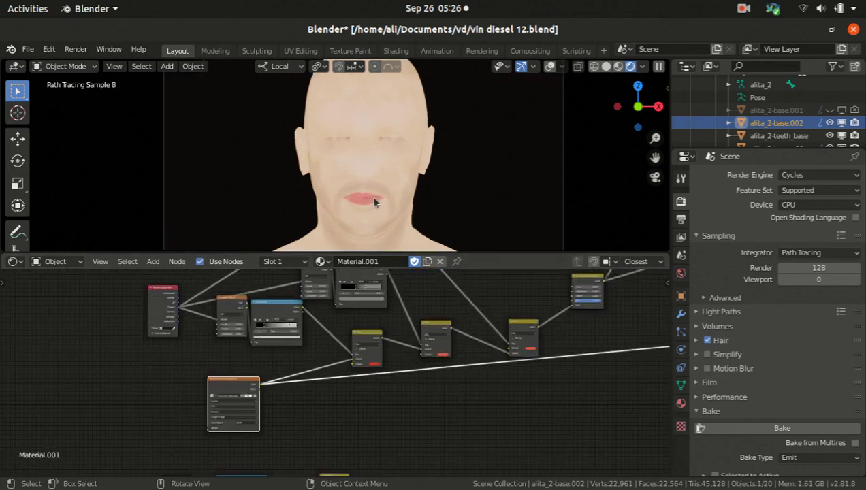
scroll(366, 201, "up", 1)
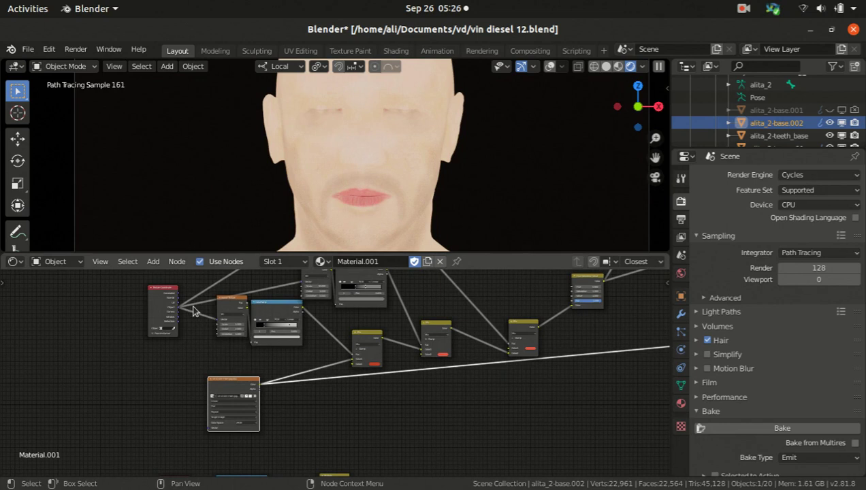
Step: Preview the first Mix node's color output on the head through the emission viewer
scroll(258, 326, "up", 2)
scroll(245, 320, "up", 4)
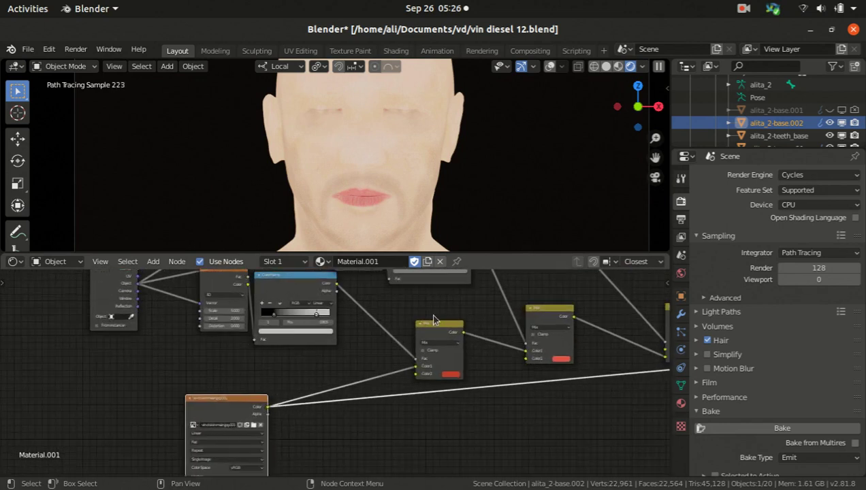
left_click(435, 334, "ctrl+shift")
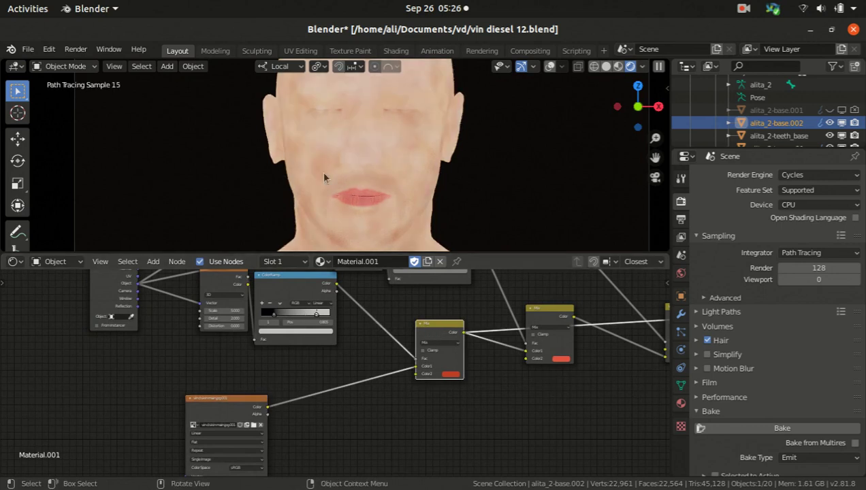
middle_click_drag(323, 108, 325, 174)
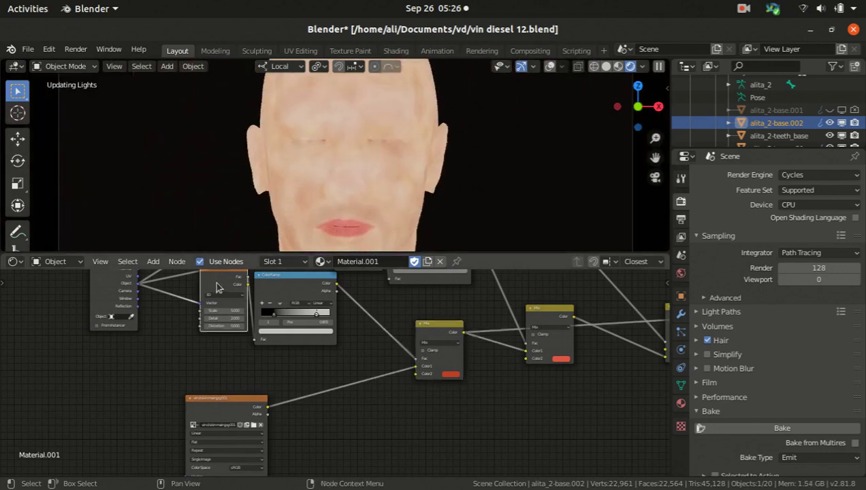
Step: Inspect the scale, detail and distortion settings of the Noise Texture that drives the first Mix node's factor
scroll(218, 288, "up", 2)
scroll(220, 292, "up", 2)
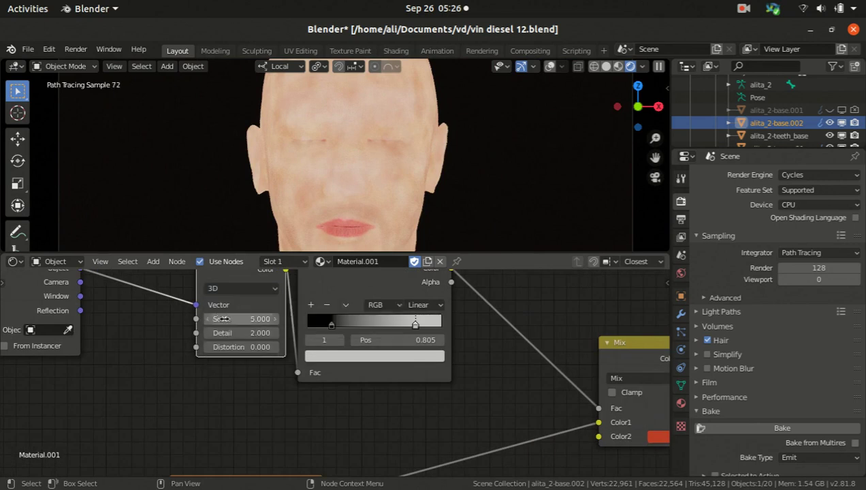
scroll(229, 303, "down", 1)
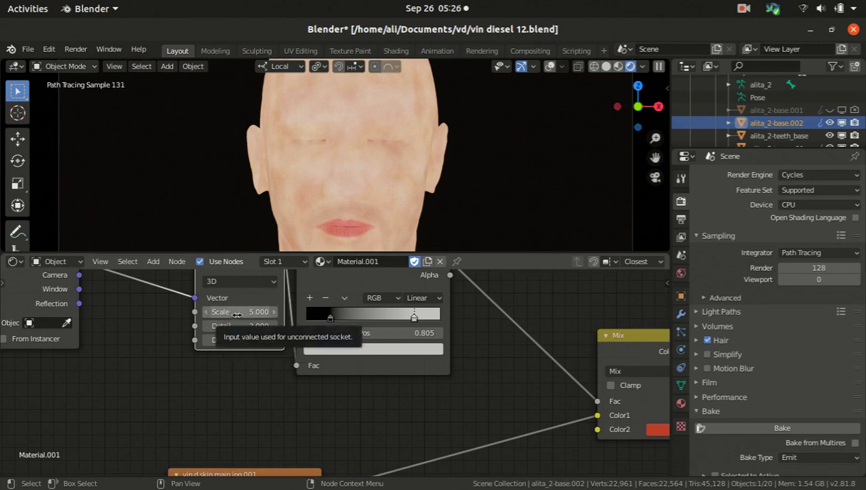
scroll(244, 318, "down", 3)
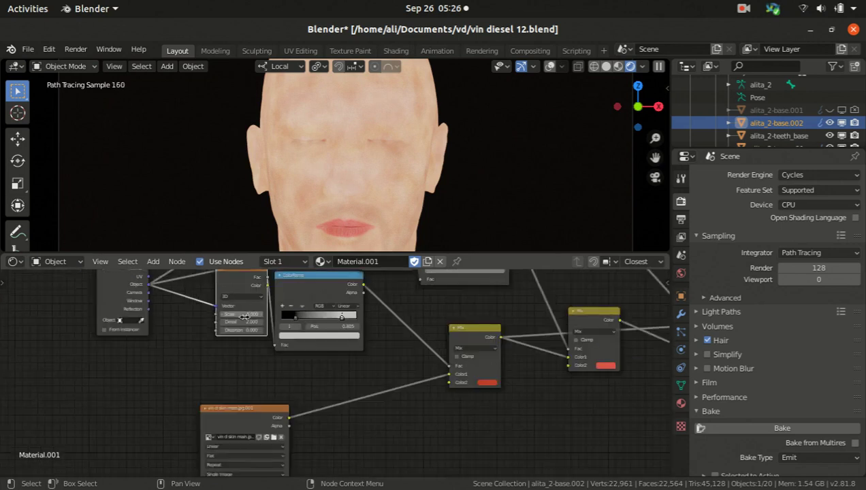
scroll(286, 319, "up", 2)
scroll(289, 318, "up", 1)
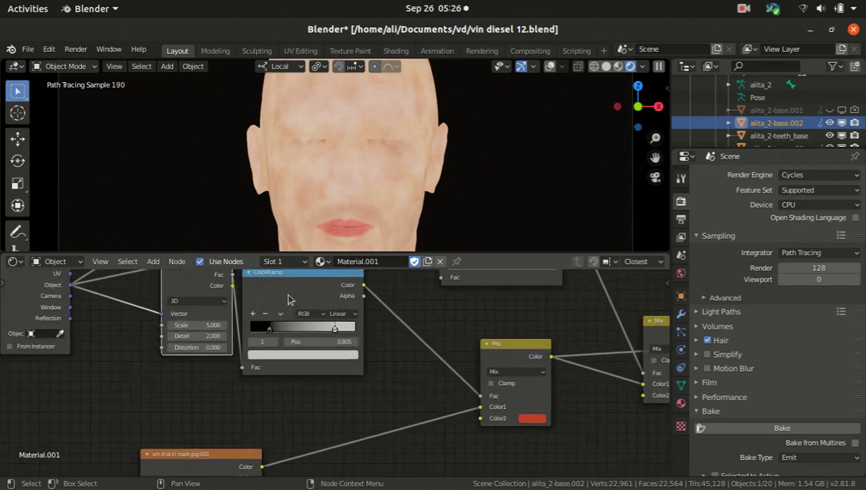
Step: Preview the first Noise Texture and its ColorRamp on the head through the emission viewer
middle_click_drag(344, 342, 330, 340)
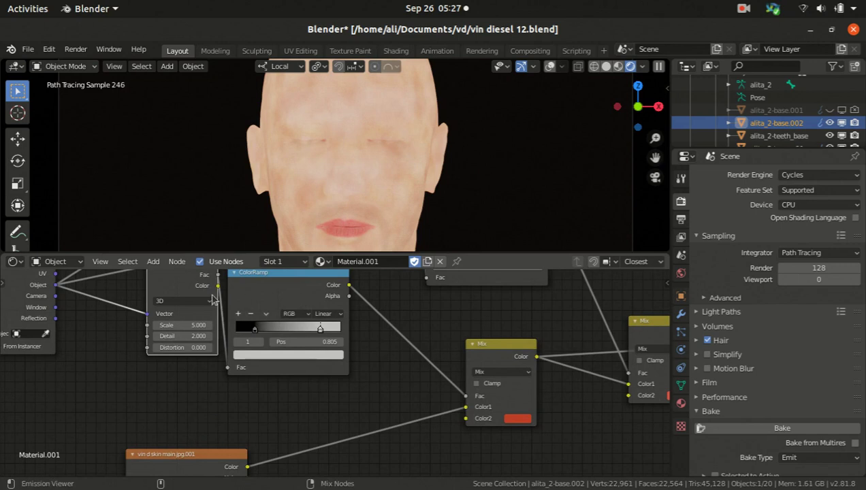
left_click(287, 298)
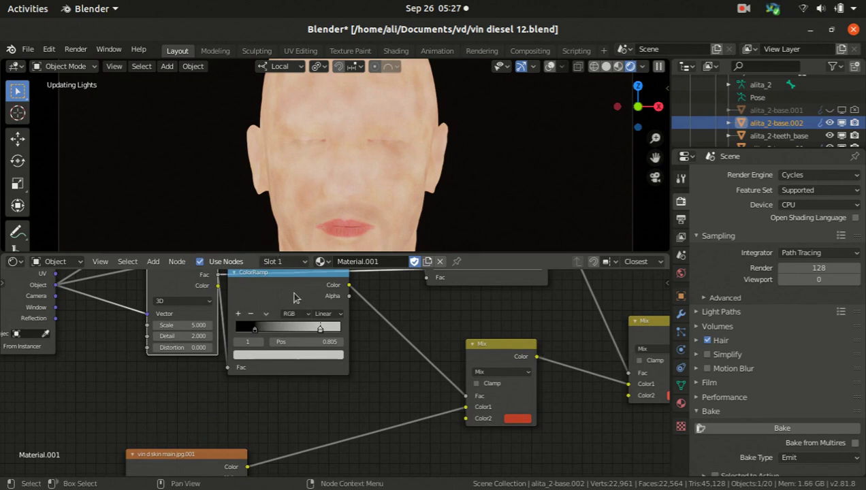
left_click(288, 300, "ctrl+shift")
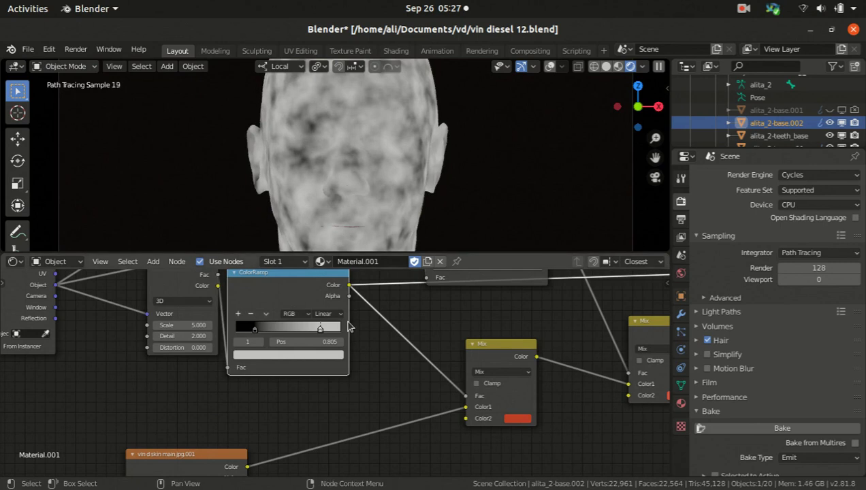
Step: Switch the emission preview back to the first Mix node that blends the skin texture with red
scroll(353, 313, "down", 4)
scroll(411, 350, "up", 2)
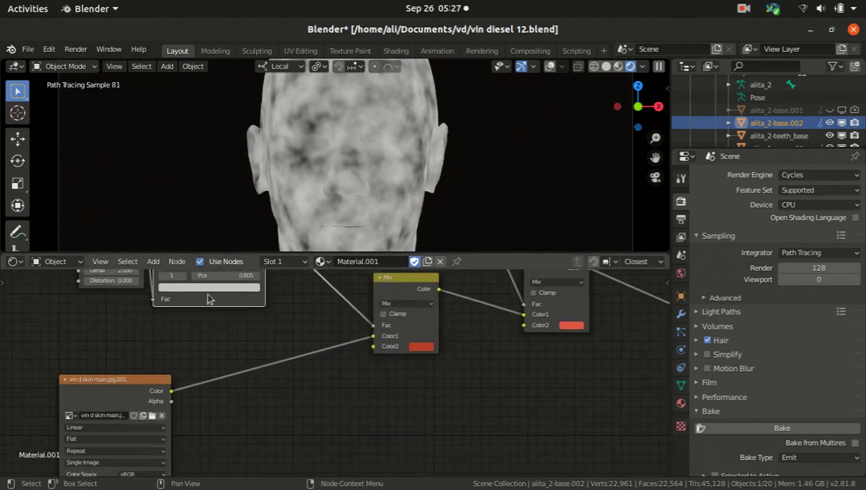
left_click(398, 290, "ctrl+shift")
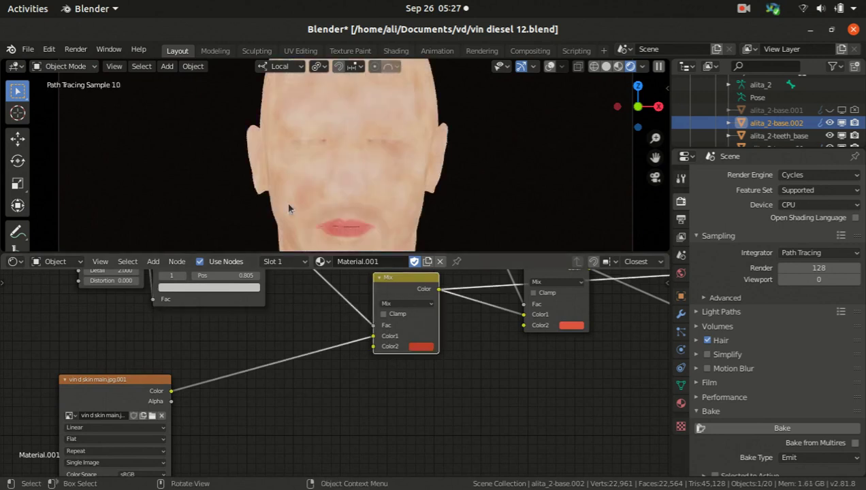
Step: Preview the second Noise Texture and its connected ColorRamp on the head through the emission viewer
scroll(456, 412, "down", 4)
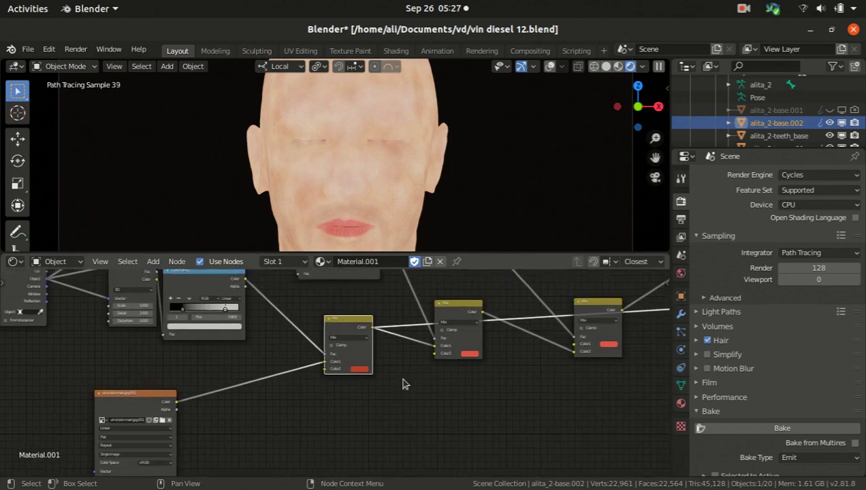
scroll(372, 340, "up", 2)
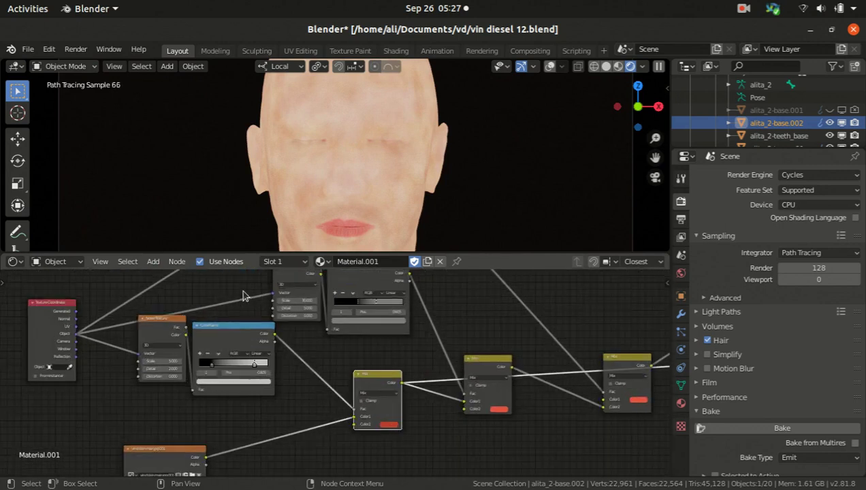
scroll(305, 297, "up", 2)
middle_click_drag(305, 297, 283, 301)
left_click(283, 308, "ctrl+shift")
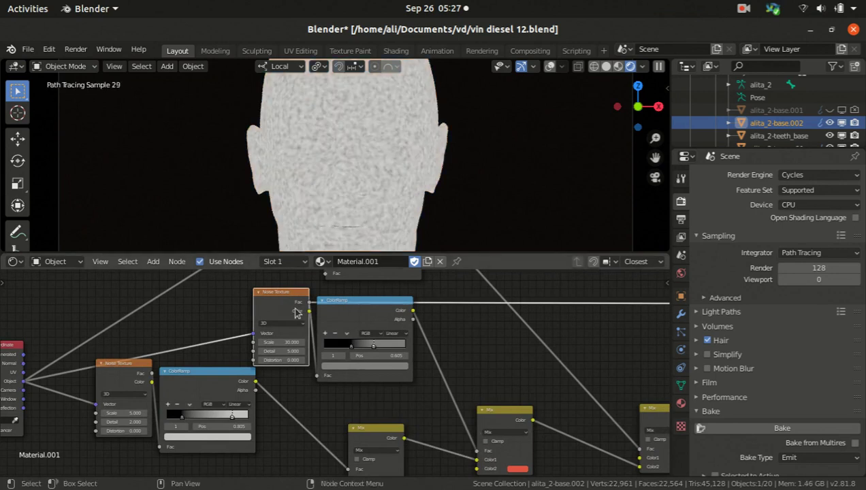
left_click(363, 322, "ctrl+shift")
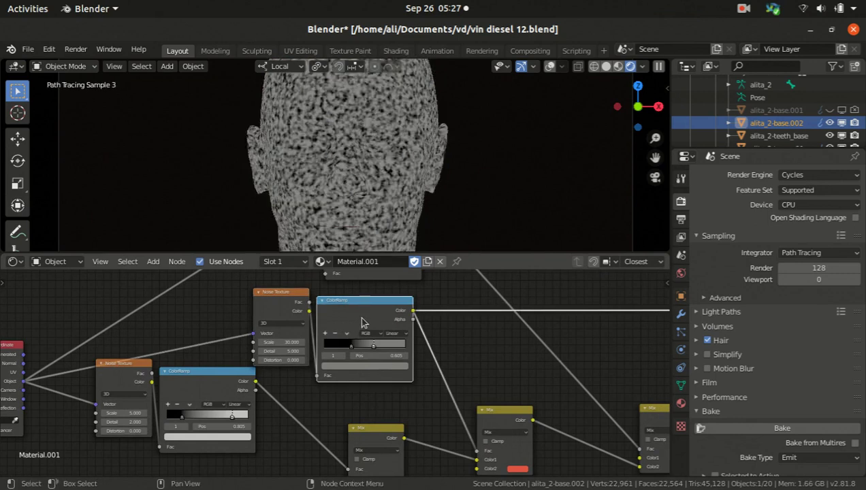
Step: Examine the ColorRamps of the first and second Noise Textures and their links to the factors of the first two Mix nodes
middle_click_drag(391, 386, 362, 320)
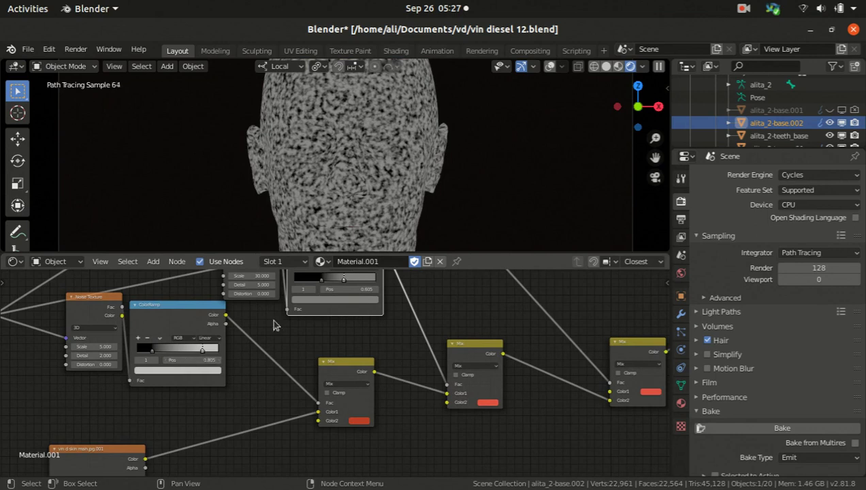
scroll(206, 350, "up", 2)
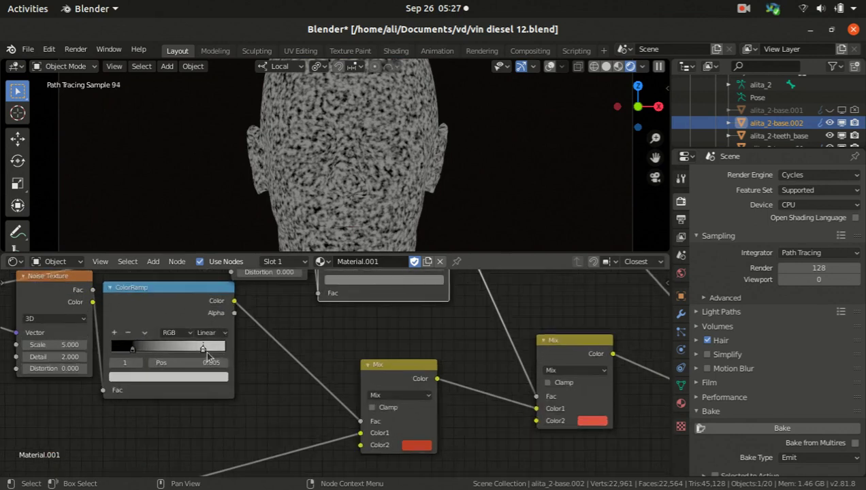
middle_click_drag(383, 313, 390, 349)
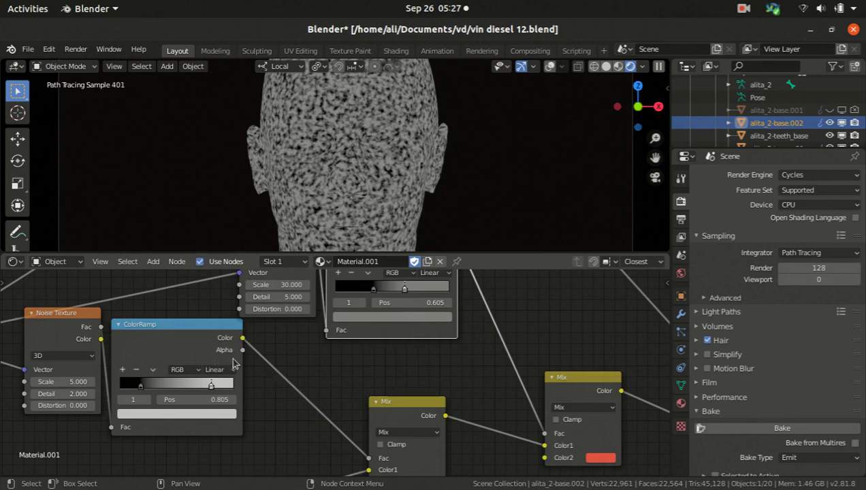
scroll(235, 365, "down", 1)
scroll(286, 393, "down", 1)
scroll(417, 336, "up", 2)
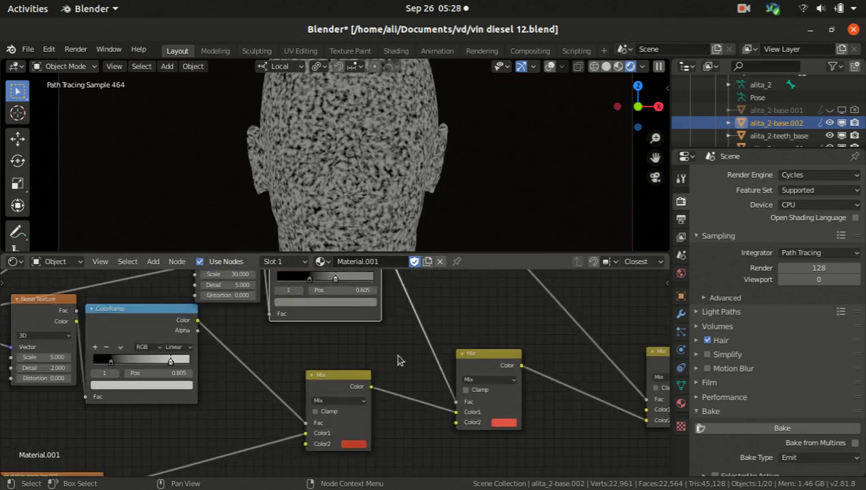
scroll(330, 330, "down", 3)
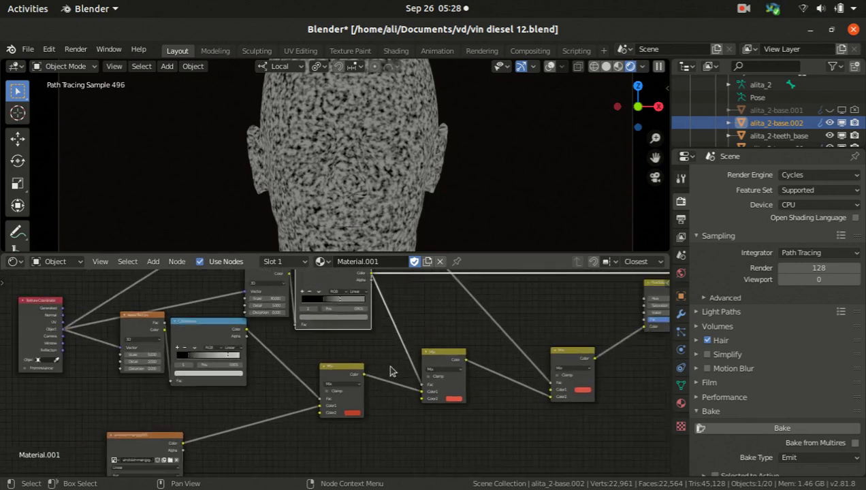
scroll(337, 310, "up", 2)
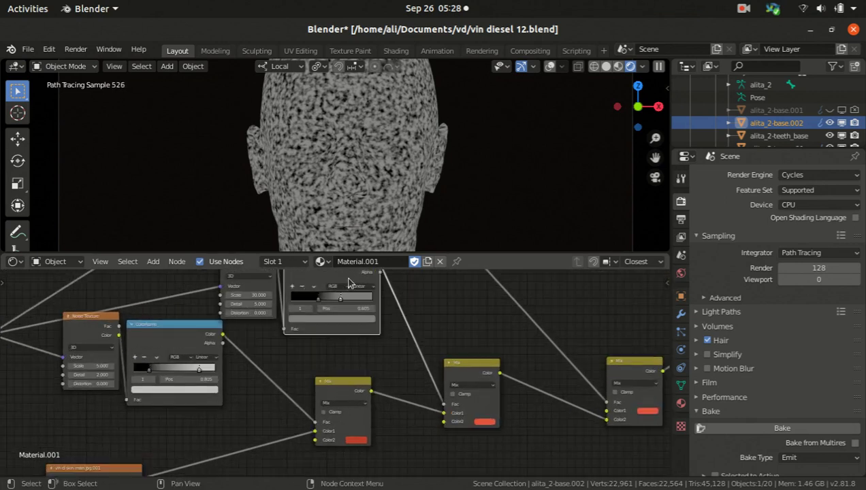
middle_click_drag(337, 309, 333, 352)
scroll(336, 348, "up", 2)
scroll(377, 395, "down", 2)
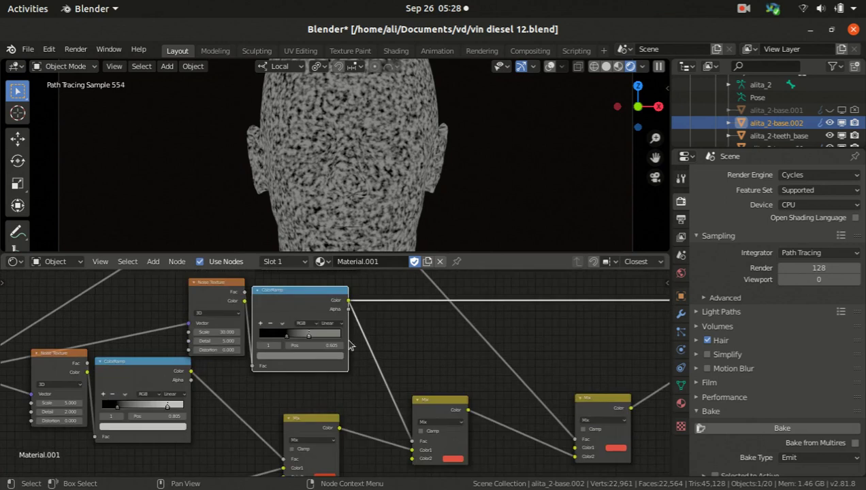
Step: Alternate the emission preview between the second and first Mix nodes to compare their effect on the skin, leaving the second one previewed
middle_click_drag(391, 410, 372, 364)
left_click(419, 378, "ctrl+shift")
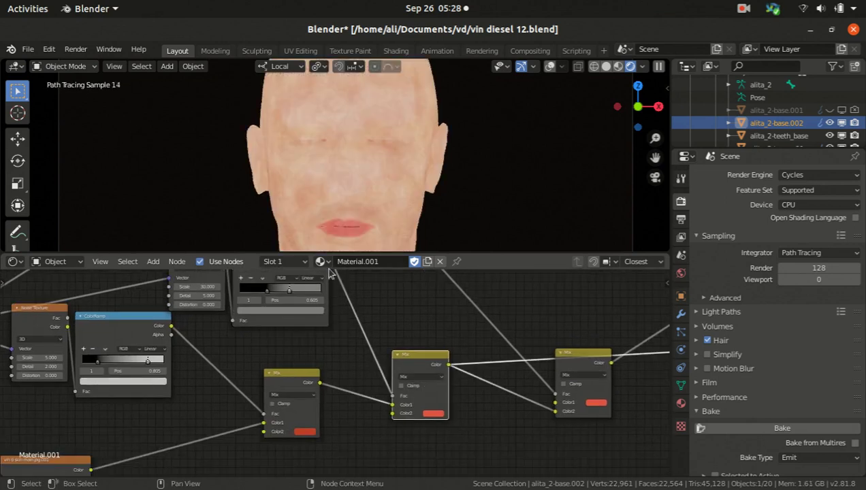
left_click(294, 385, "ctrl+shift")
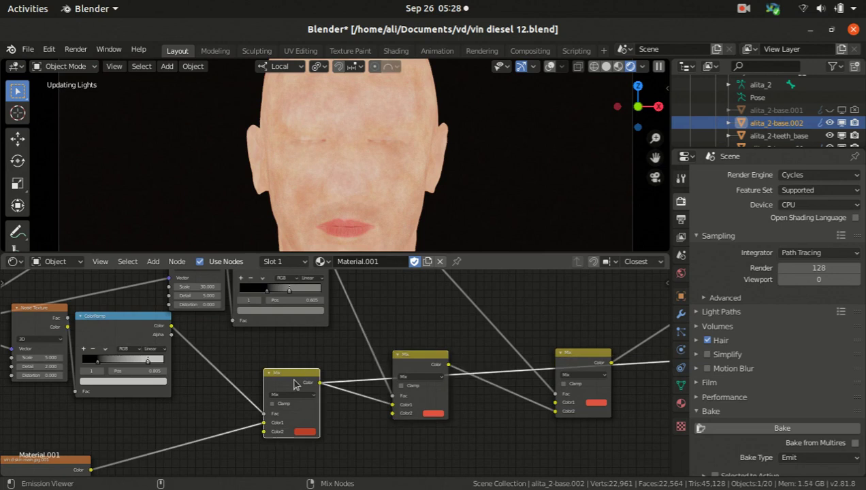
left_click(418, 370, "ctrl+shift")
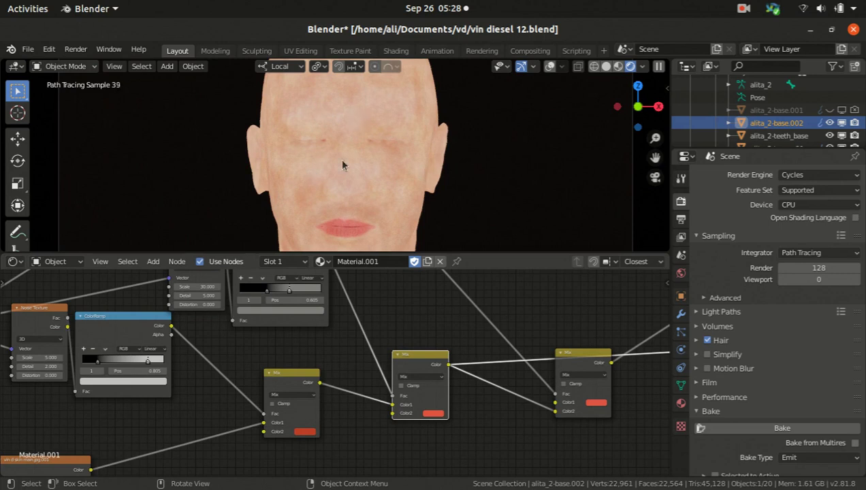
scroll(348, 350, "down", 5)
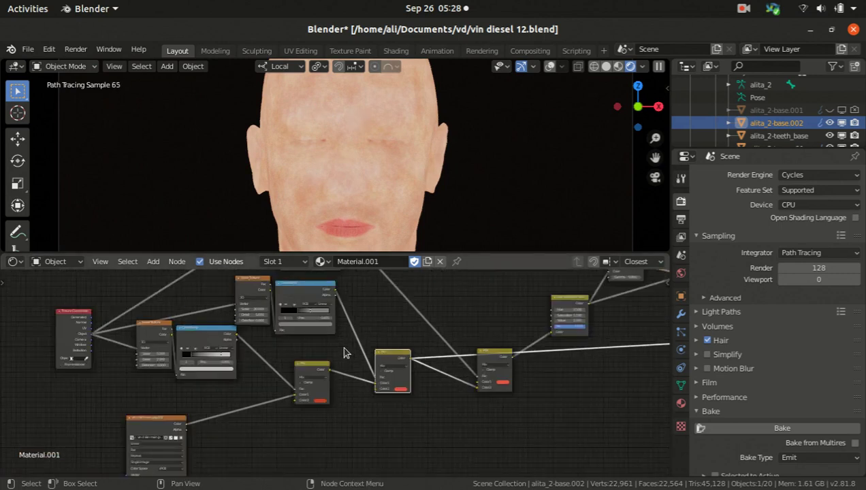
scroll(348, 380, "up", 3)
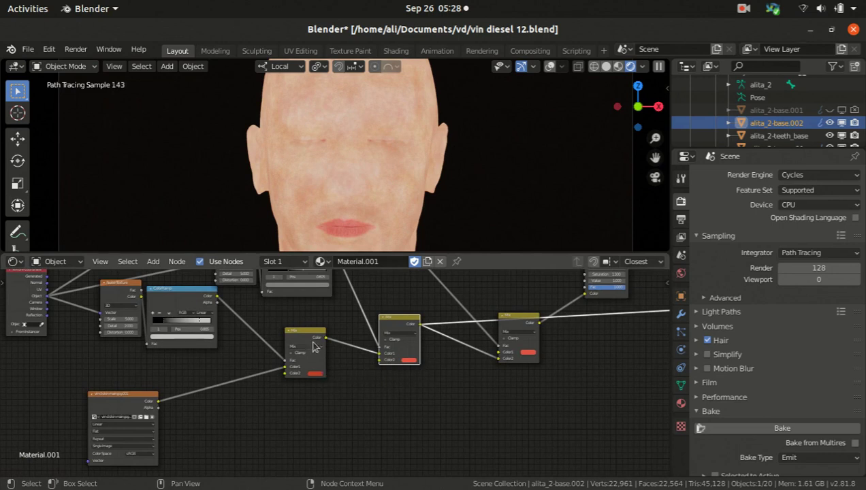
left_click(304, 341)
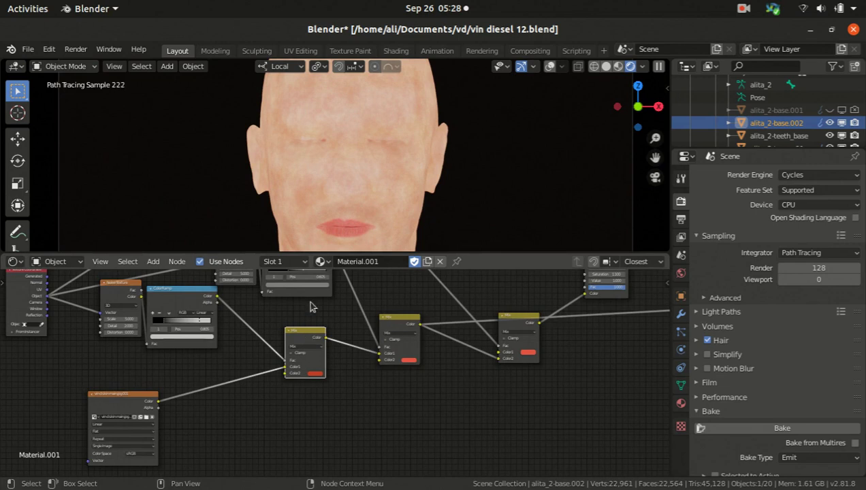
left_click(304, 342, "ctrl+shift")
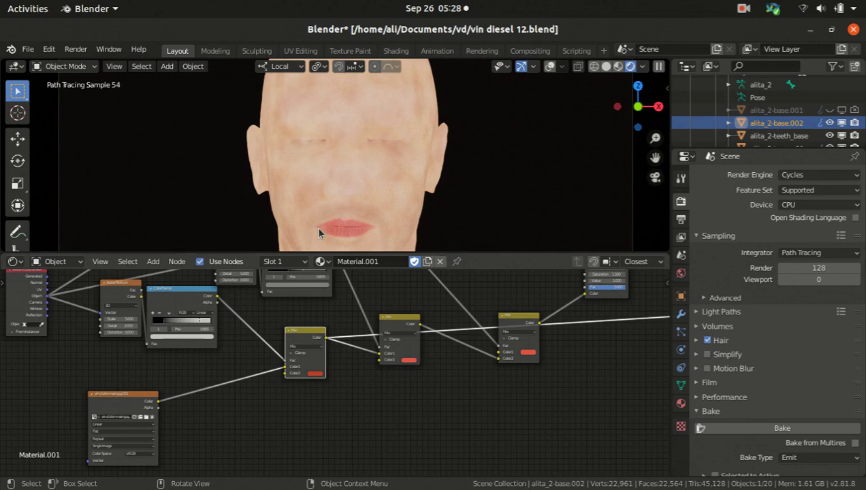
left_click(392, 329, "ctrl+shift")
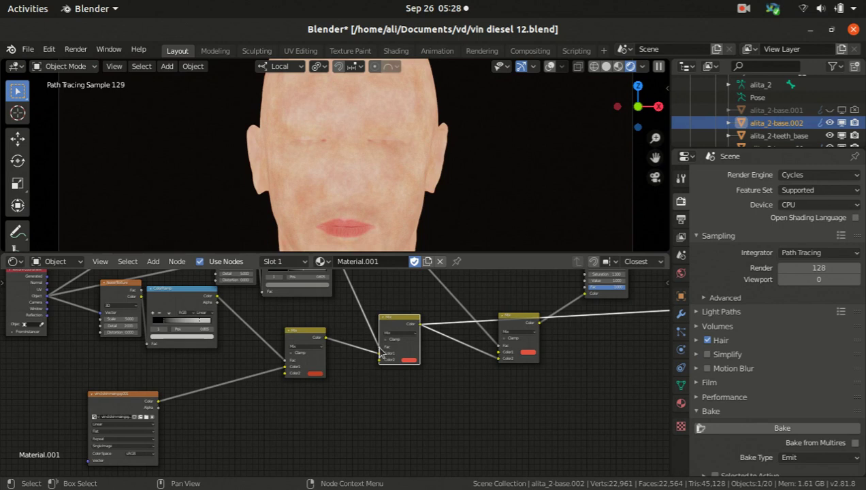
Step: Examine how the second Mix node feeds the third Mix node, keeping the emission preview on the second one
scroll(383, 353, "down", 3)
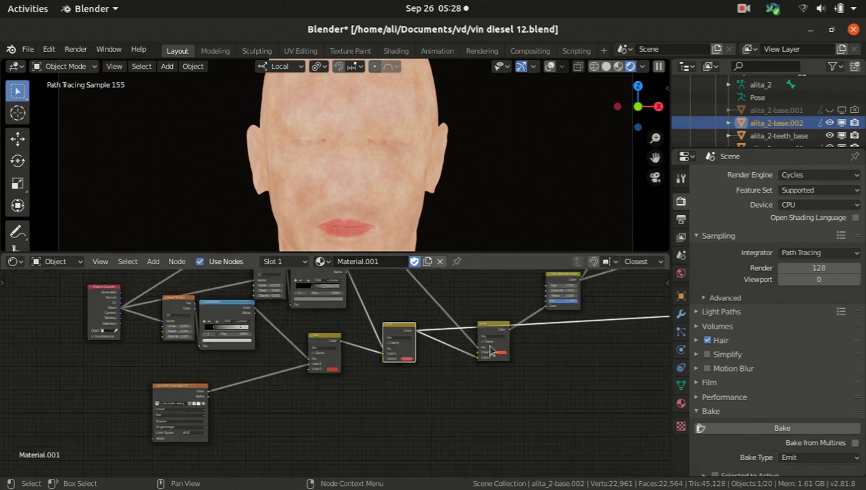
middle_click_drag(408, 337, 387, 357)
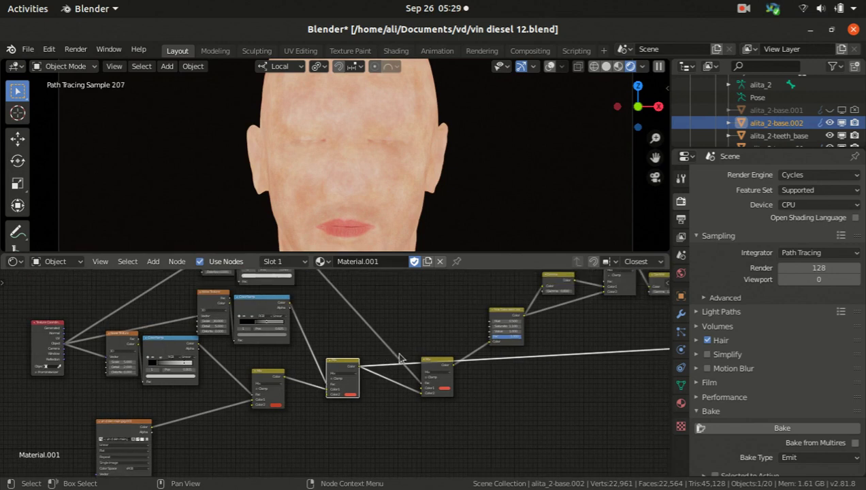
scroll(399, 388, "down", 1)
scroll(435, 349, "up", 1)
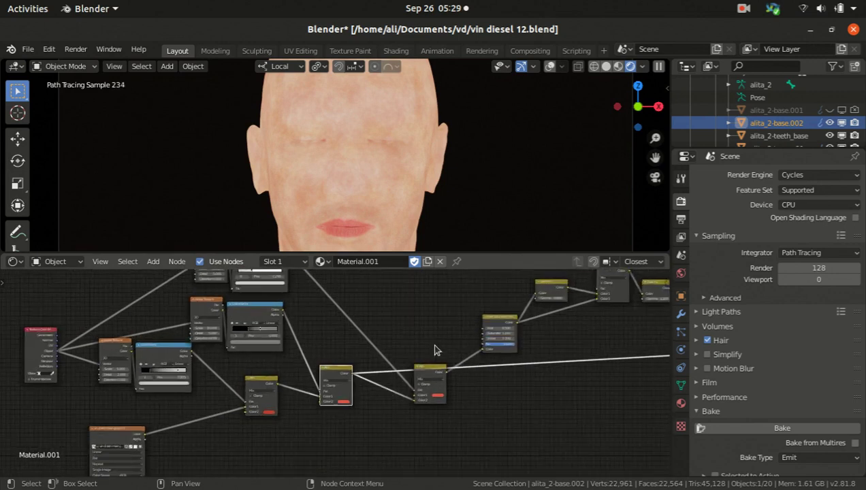
scroll(436, 350, "up", 1)
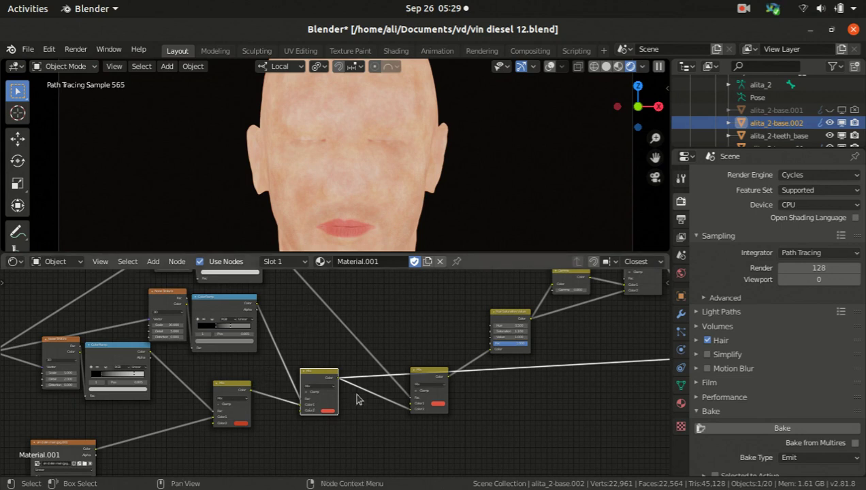
scroll(304, 386, "down", 2)
scroll(286, 392, "up", 3)
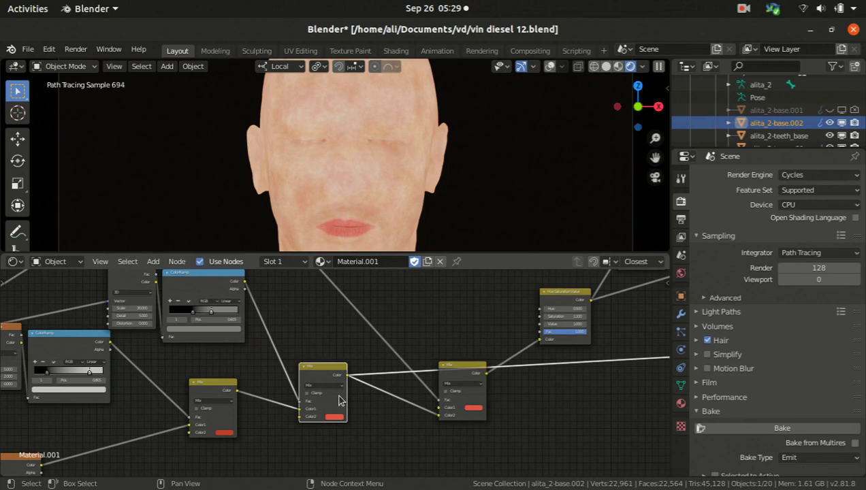
scroll(332, 395, "down", 5)
scroll(355, 371, "up", 4)
scroll(354, 371, "up", 1)
left_click(306, 355, "ctrl+shift")
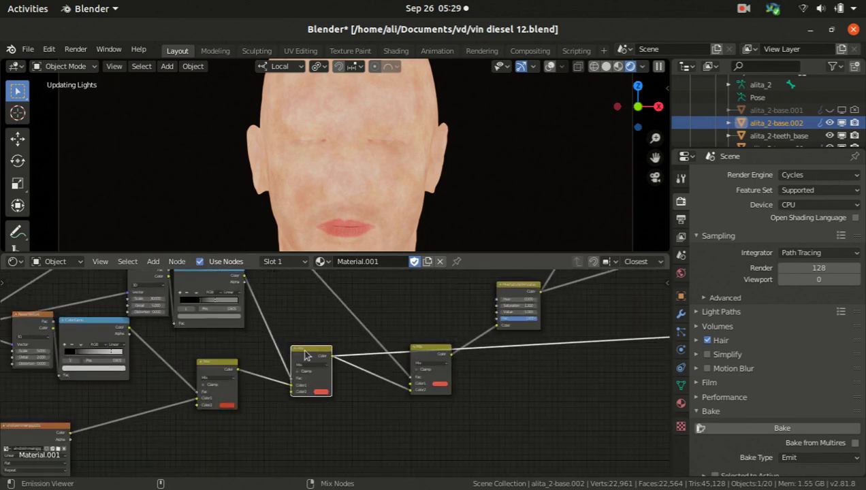
Step: Preview the third Noise Texture and its connected ColorRamp through the emission viewer and examine the ColorRamp's pattern up close on the head
scroll(443, 352, "down", 1)
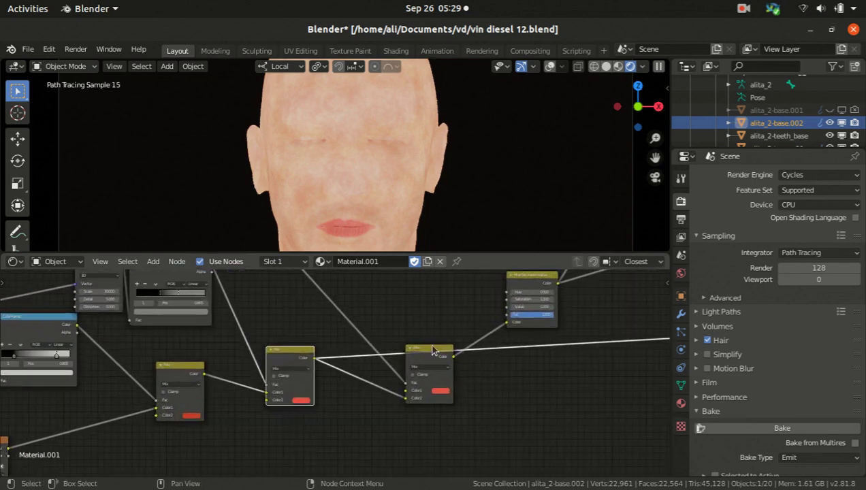
scroll(413, 400, "down", 1)
scroll(319, 337, "up", 4)
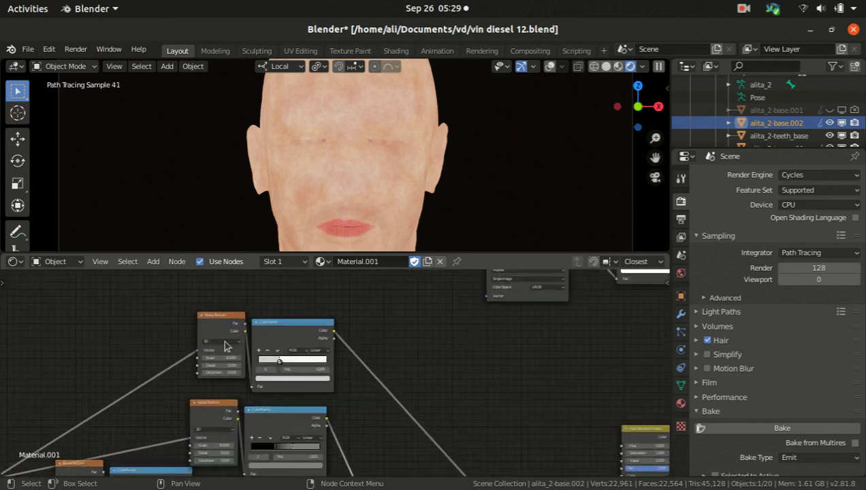
left_click(222, 316, "ctrl+shift")
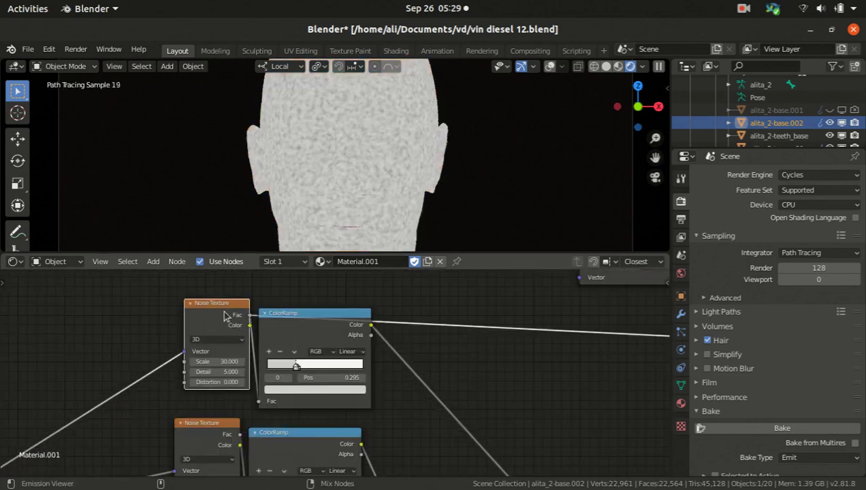
left_click(309, 329, "ctrl+shift")
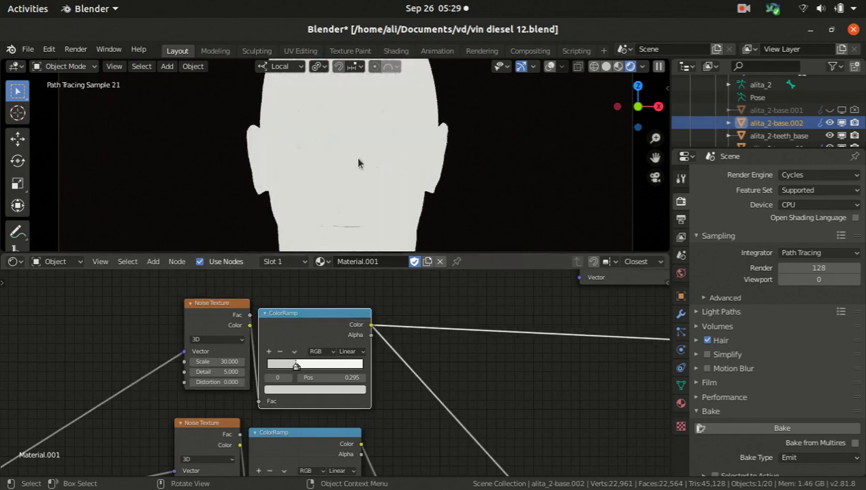
scroll(354, 168, "up", 5)
scroll(197, 152, "up", 3)
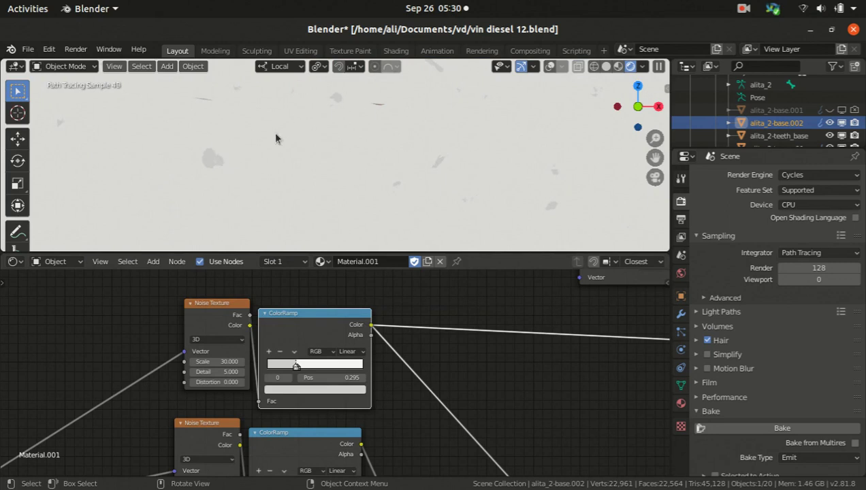
scroll(276, 138, "down", 4)
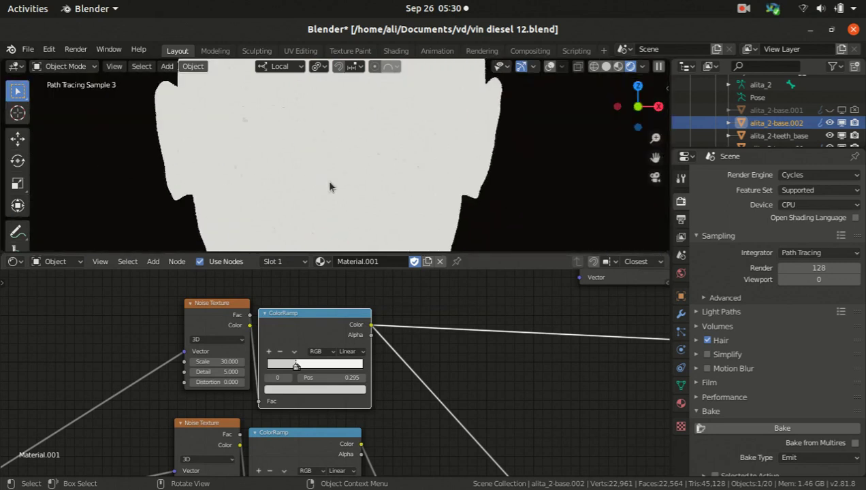
scroll(335, 197, "down", 3)
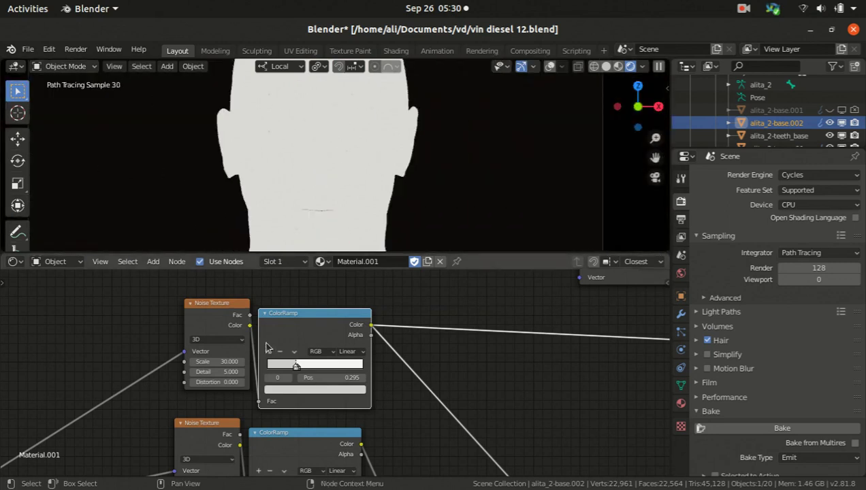
Step: Preview the third Mix node through the emission viewer and examine its effect on the facial skin up close and from afar
scroll(270, 349, "down", 4)
scroll(339, 393, "up", 5)
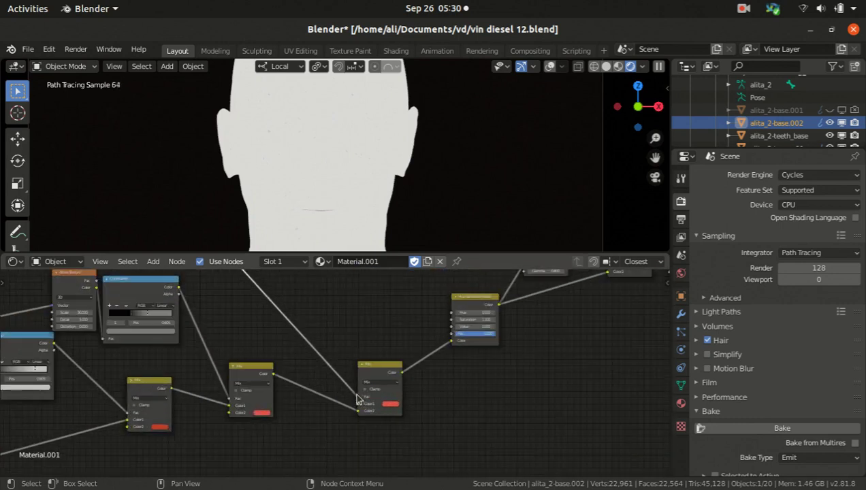
scroll(387, 376, "up", 2)
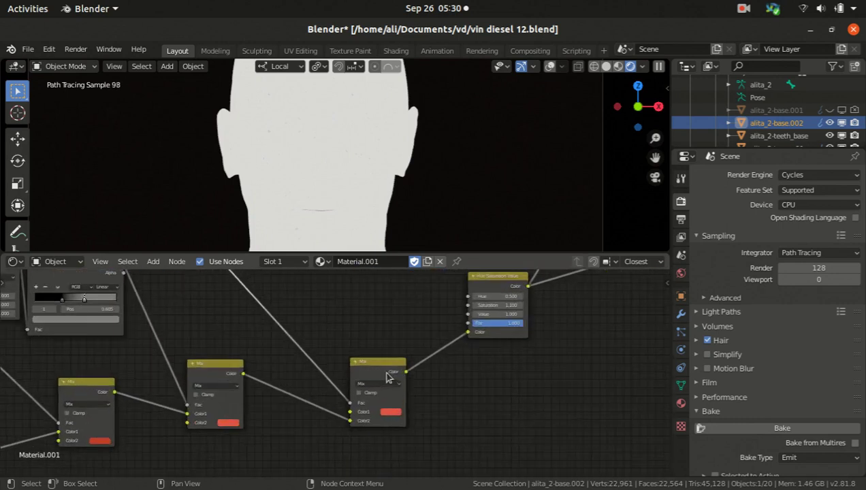
left_click(379, 372, "ctrl+shift")
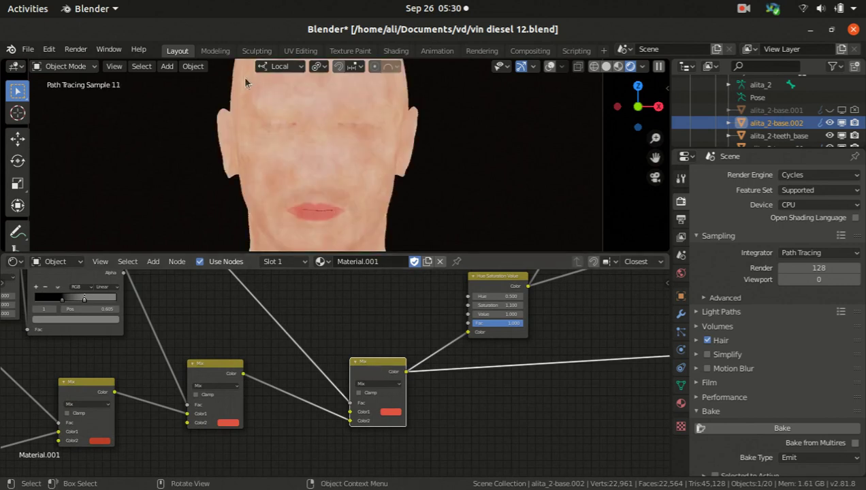
scroll(252, 105, "up", 4)
scroll(286, 130, "up", 2)
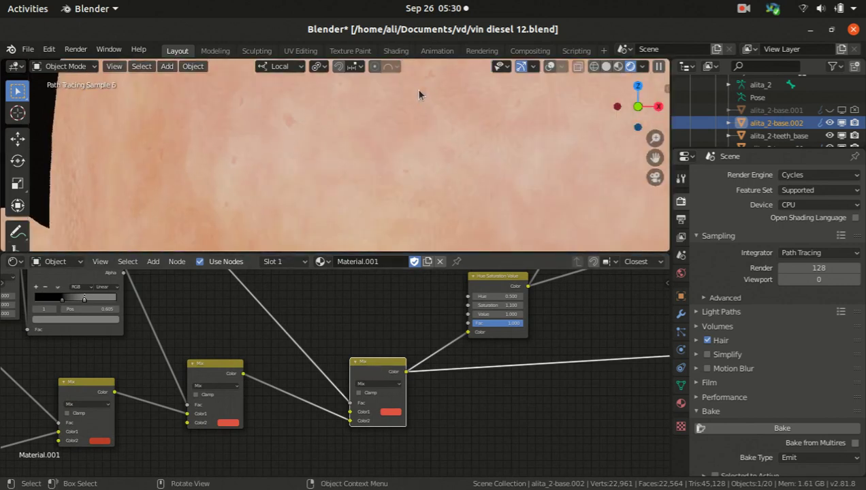
scroll(271, 124, "down", 5)
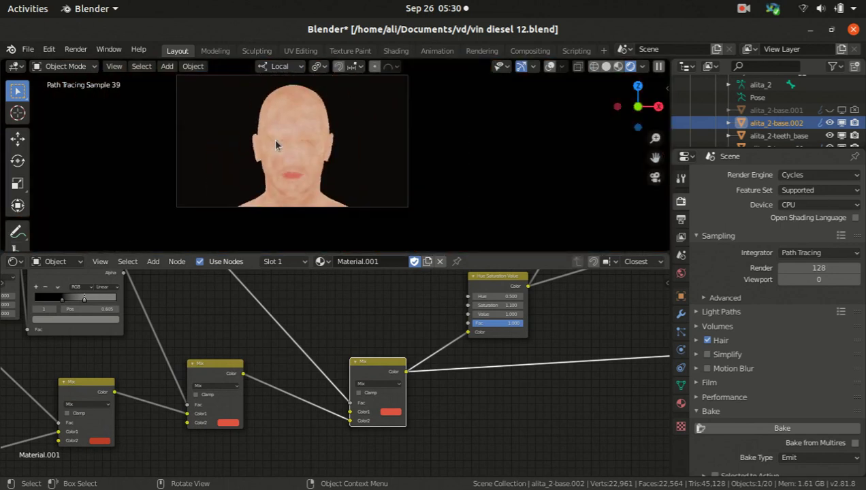
scroll(294, 158, "down", 1)
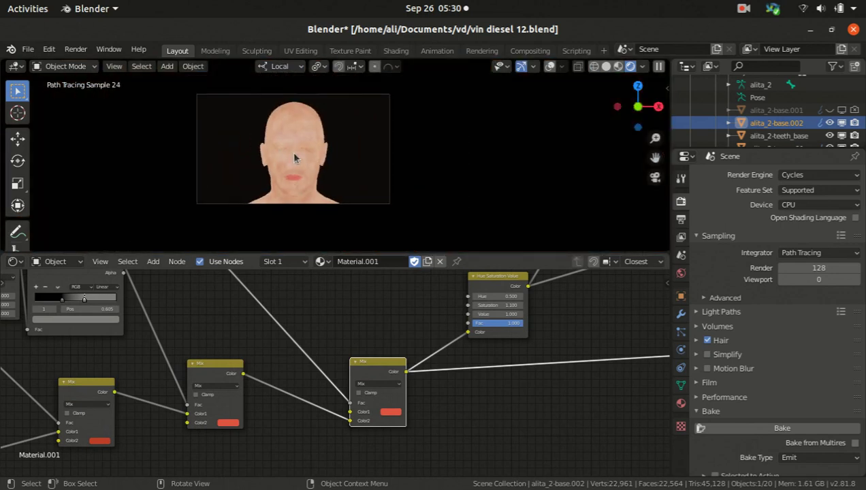
scroll(291, 153, "up", 5)
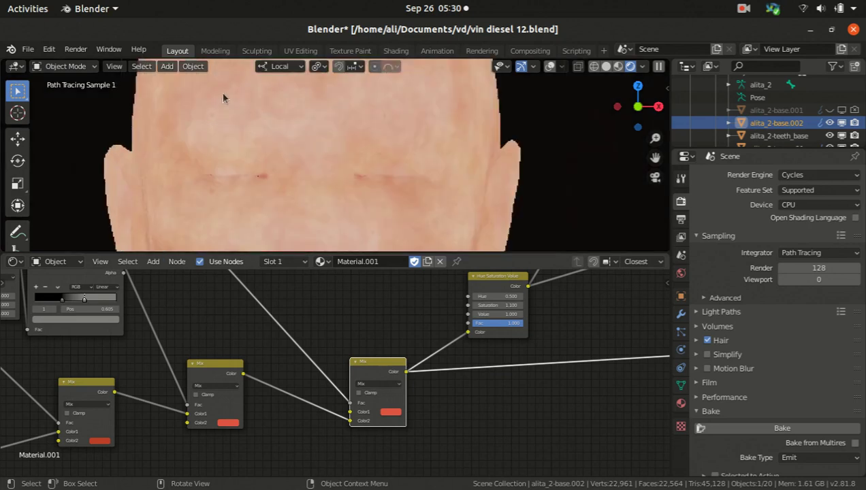
Step: Examine the third Mix node's skin colouring around the eyelids, nose bridge and forehead at several distances
scroll(219, 203, "up", 4)
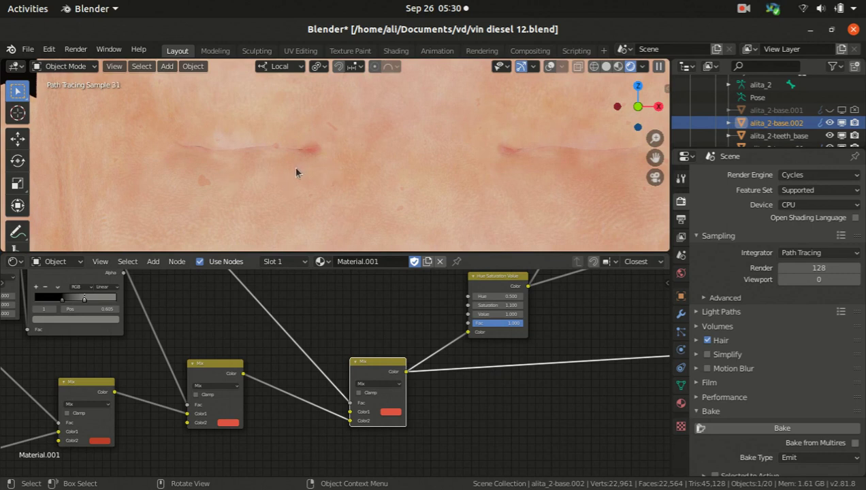
scroll(253, 104, "down", 4)
scroll(256, 96, "up", 2)
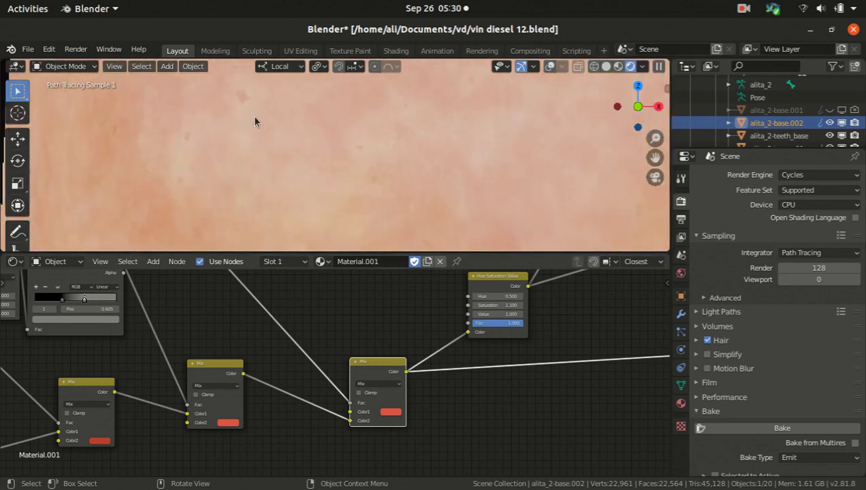
scroll(254, 115, "down", 5)
scroll(228, 129, "up", 4)
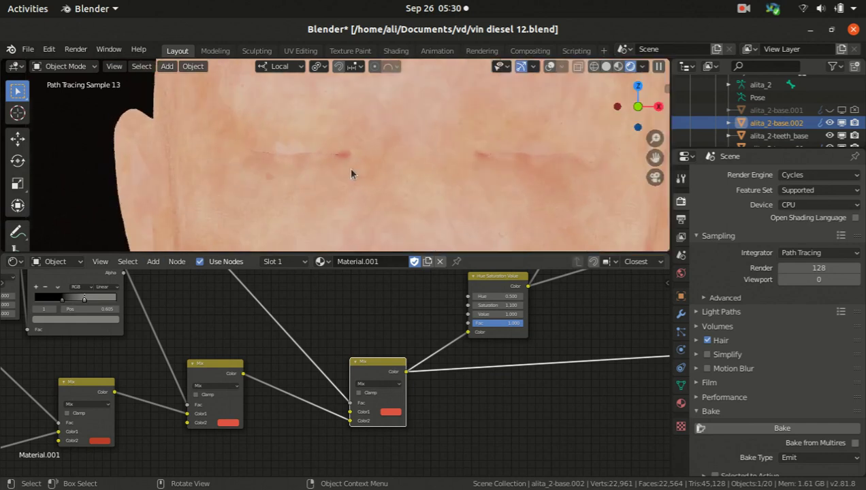
scroll(408, 371, "down", 3)
scroll(427, 377, "down", 1)
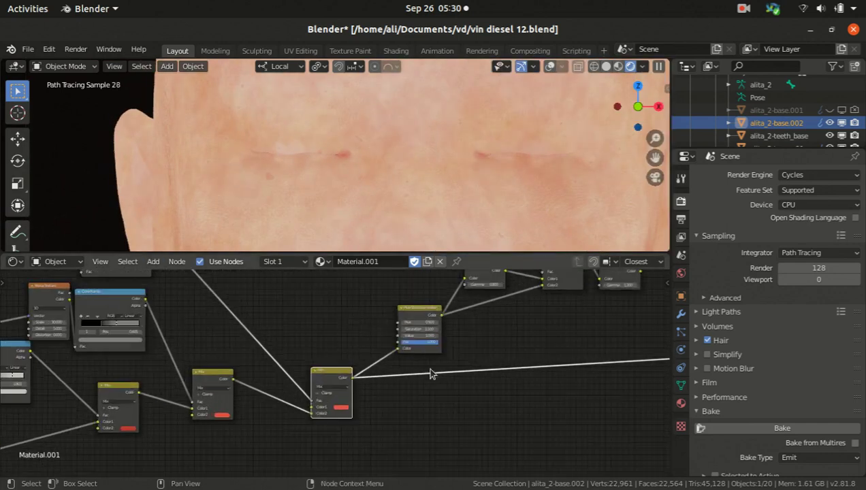
Step: Switch the emission preview from the first Mix node to the base skin image texture and back to compare them
scroll(276, 357, "down", 2)
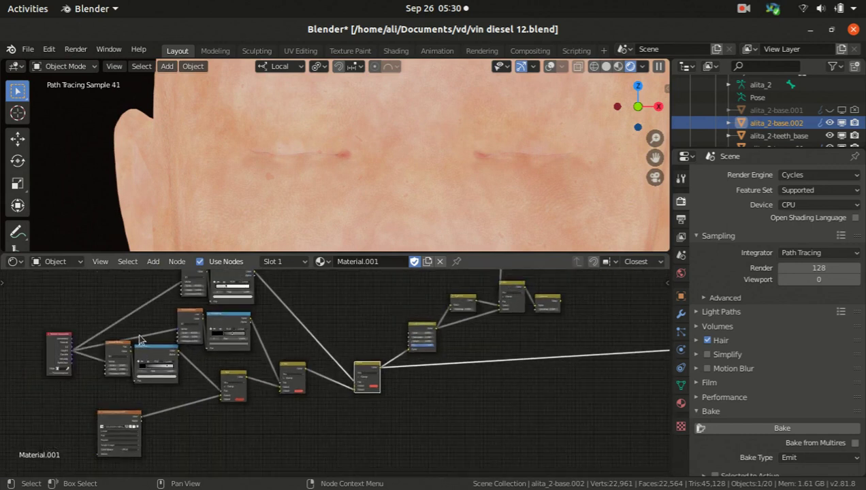
scroll(145, 341, "up", 1)
left_click(267, 388, "ctrl+shift")
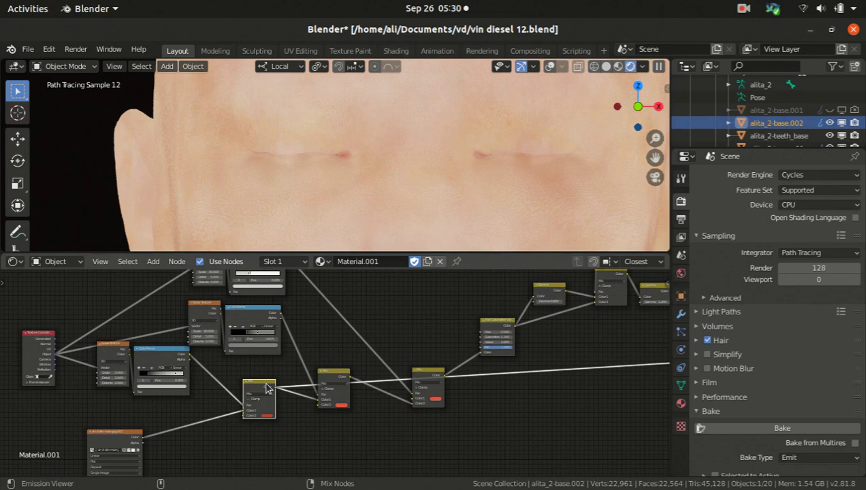
left_click(119, 441, "ctrl+shift")
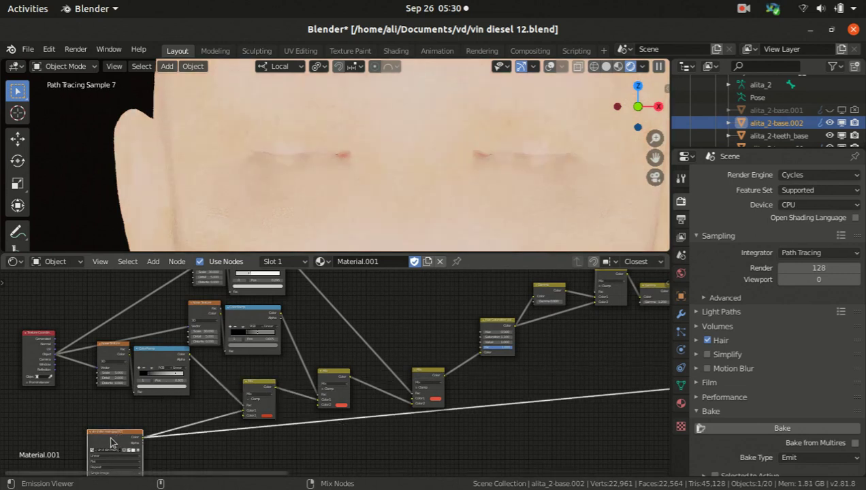
left_click(265, 390, "ctrl+shift")
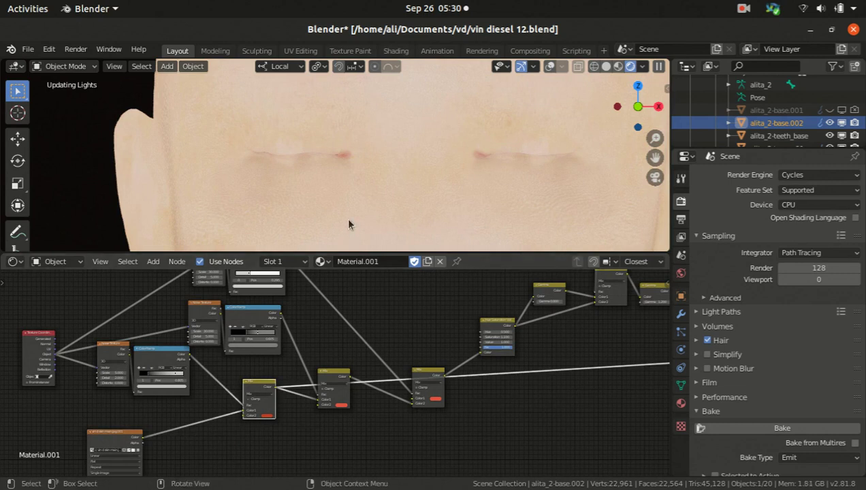
Step: Examine the first Mix node's result on the whole face, then preview the second and third Mix nodes in turn
scroll(349, 221, "down", 6)
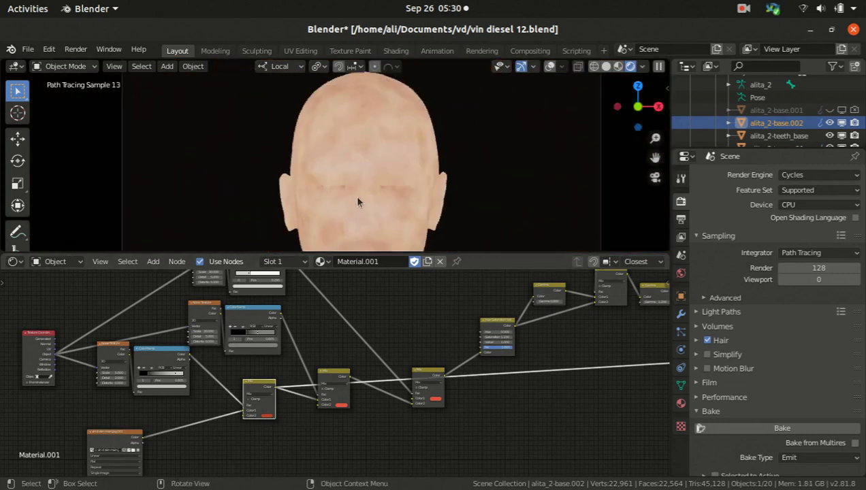
scroll(354, 208, "down", 4)
scroll(351, 231, "up", 7)
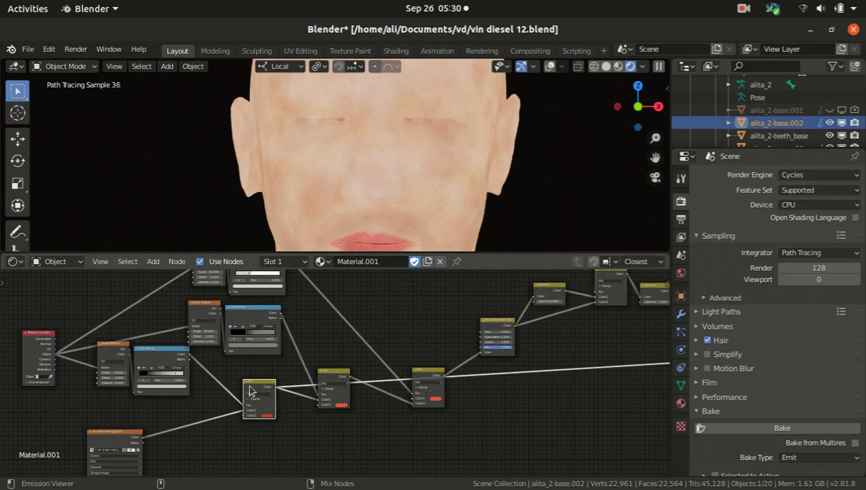
left_click(333, 379, "ctrl+shift")
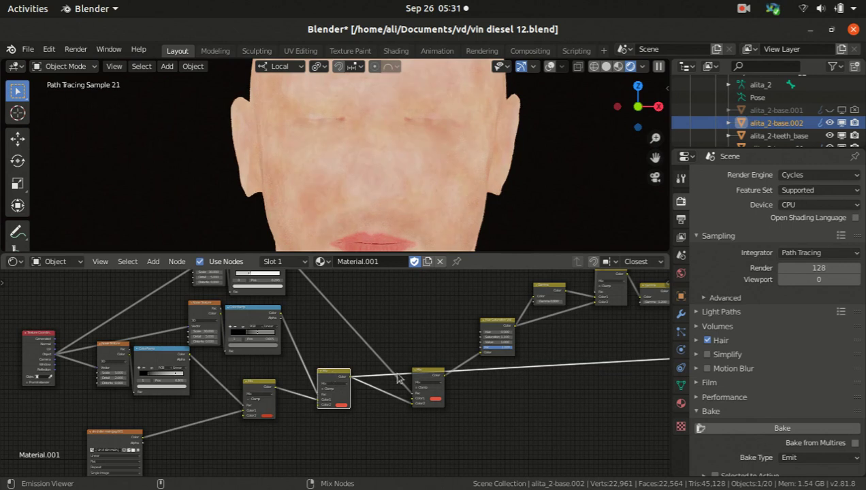
left_click(434, 376, "ctrl+shift")
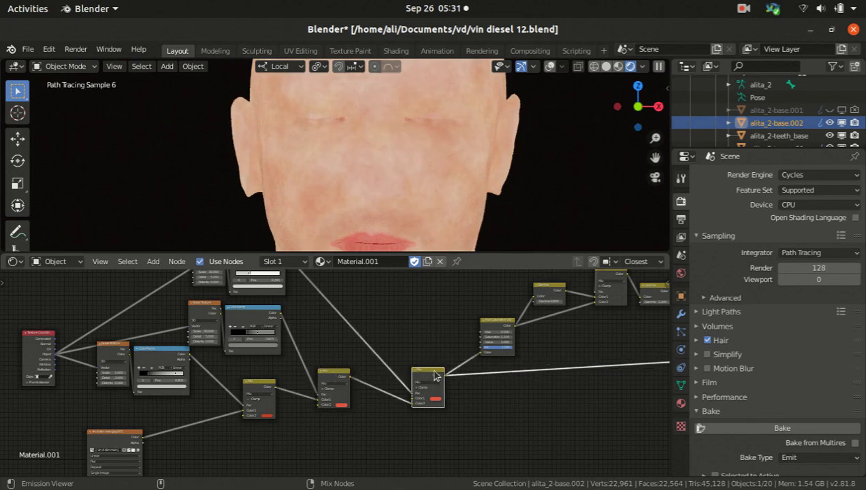
Step: Preview the Hue Saturation Value node that follows the third Mix node through the emission viewer
scroll(434, 376, "right", 4, "ctrl")
scroll(375, 351, "up", 1)
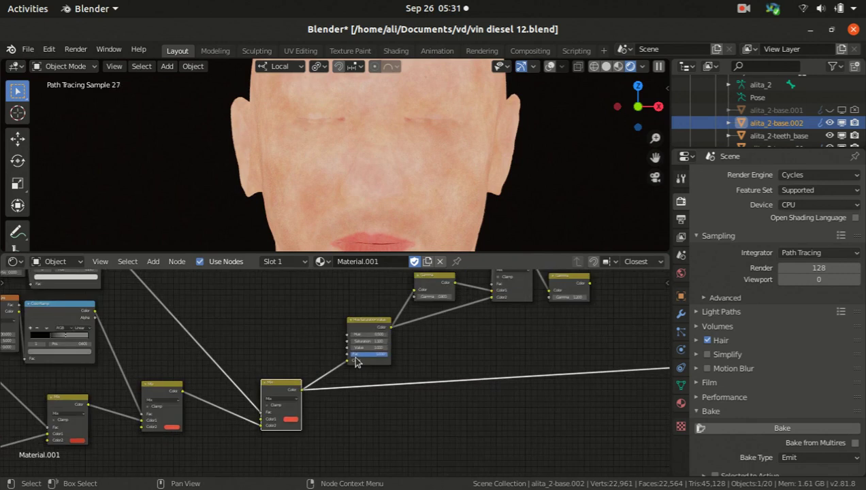
scroll(406, 383, "right", 2, "ctrl")
scroll(406, 383, "up", 2, "shift")
scroll(326, 361, "up", 1)
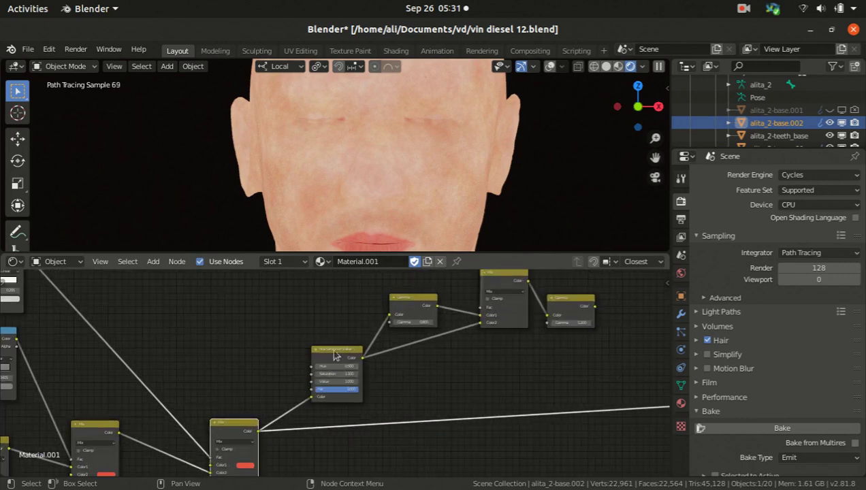
scroll(331, 361, "up", 1)
left_click(331, 355)
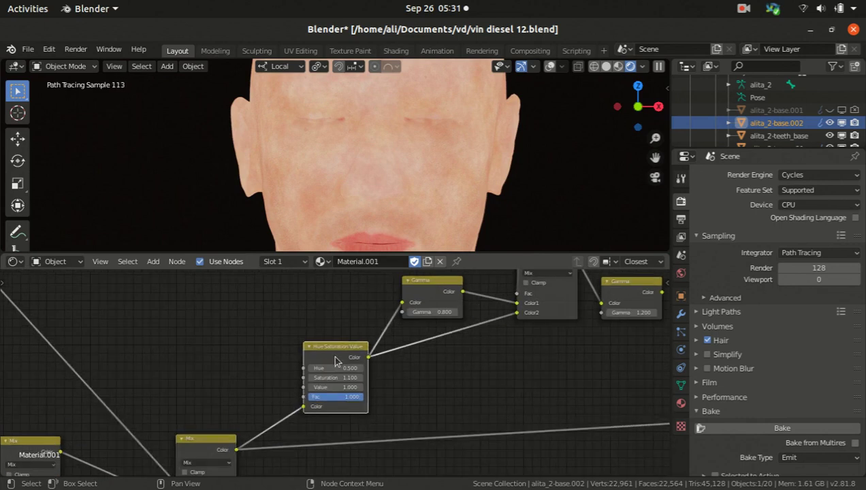
left_click(335, 361, "ctrl+shift")
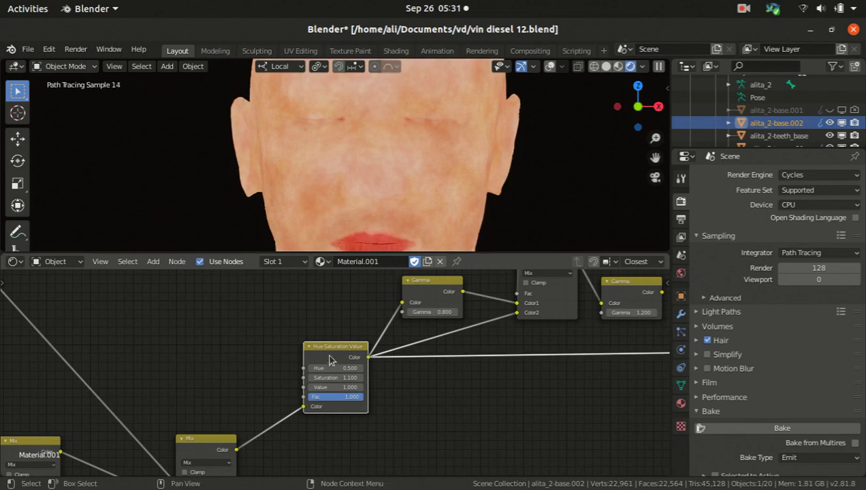
Step: Examine the Hue Saturation Value node's effect on the whole head and review its settings
scroll(376, 184, "down", 5)
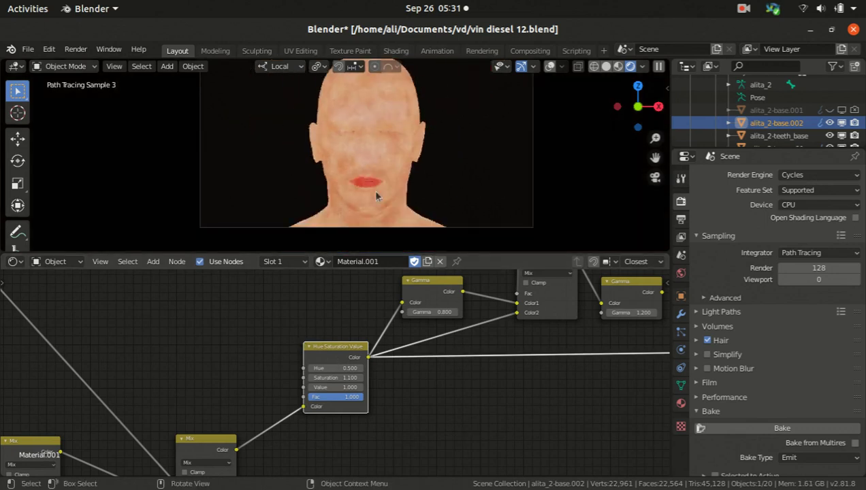
scroll(358, 164, "up", 2)
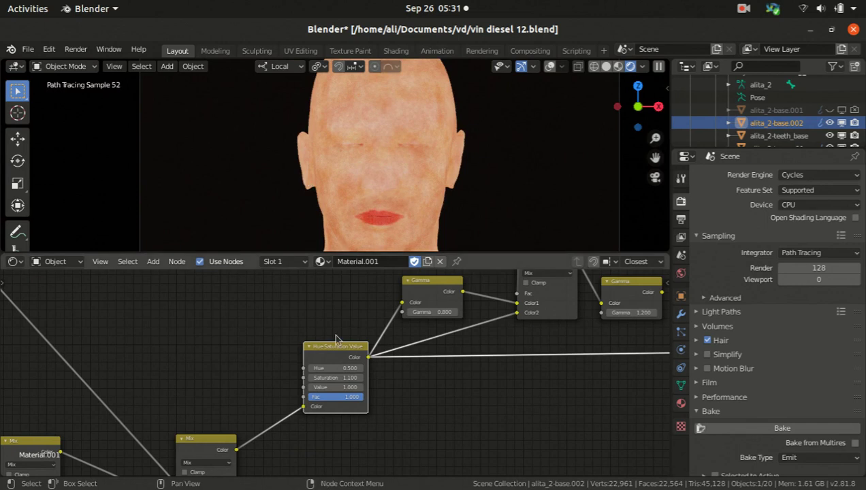
scroll(321, 387, "down", 2)
scroll(352, 344, "up", 4)
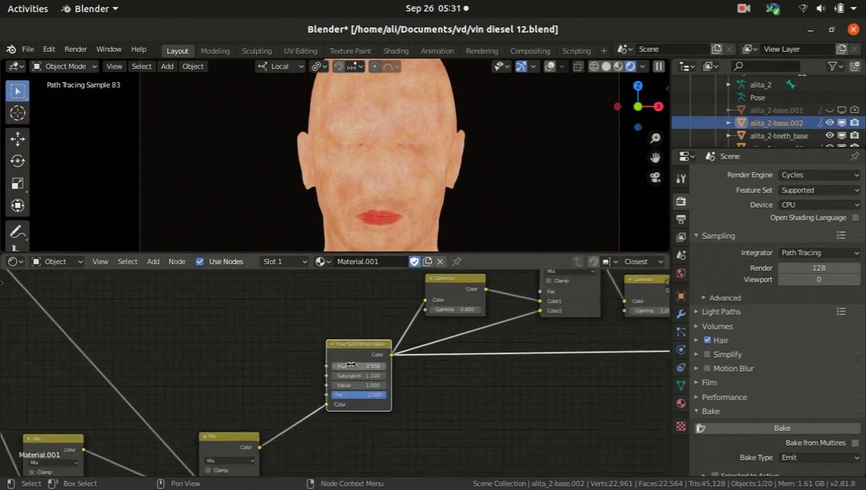
Step: Trace how the Hue Saturation Value node feeds the Gamma and Mix nodes, up to the separate image texture branch
scroll(315, 348, "down", 5)
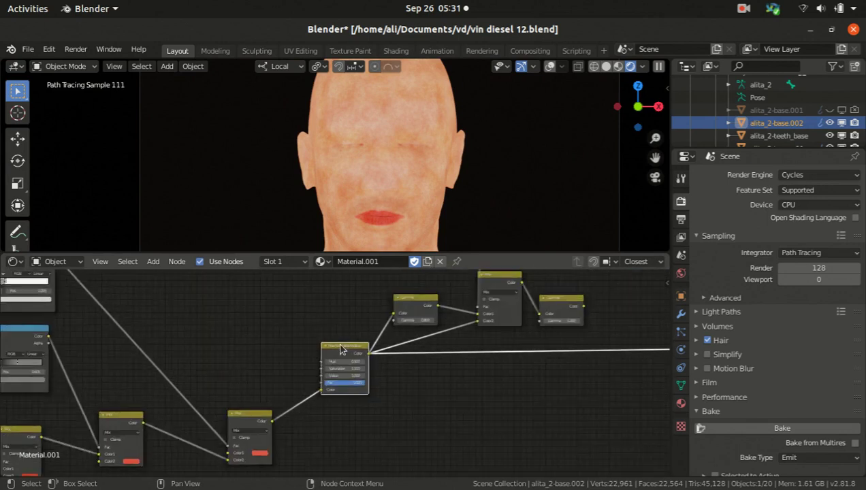
scroll(314, 347, "up", 3)
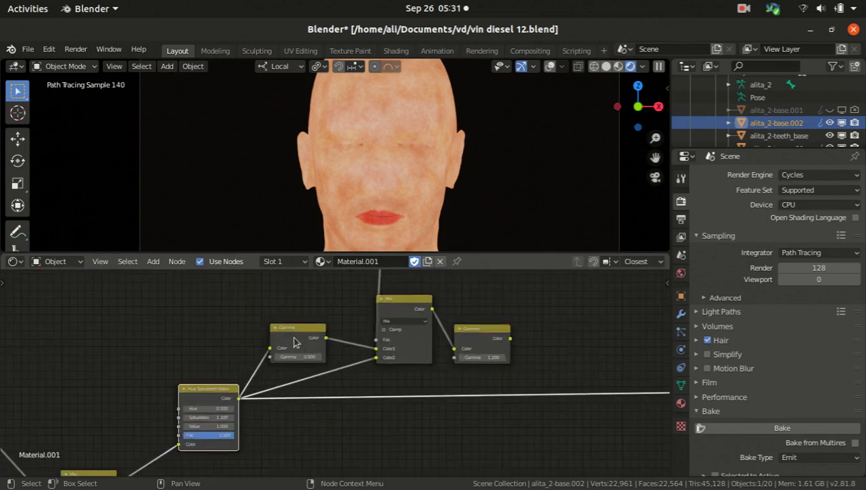
scroll(387, 344, "down", 4)
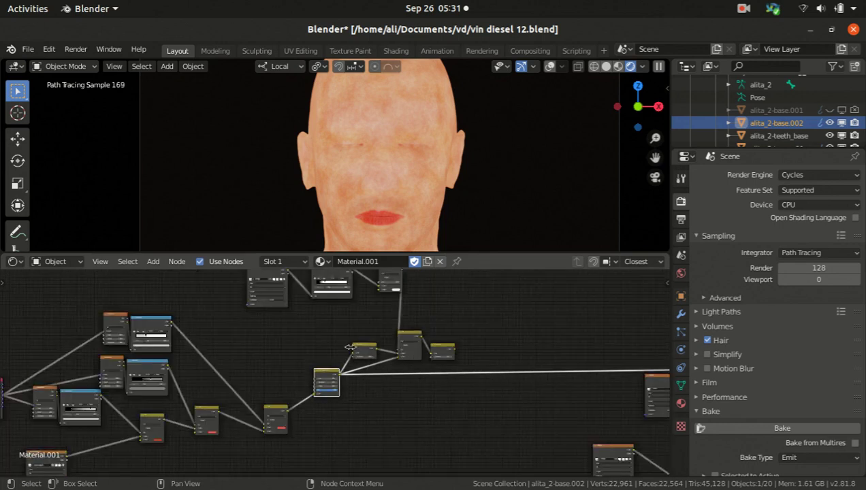
scroll(393, 359, "up", 3)
scroll(392, 354, "down", 4)
scroll(294, 335, "up", 3)
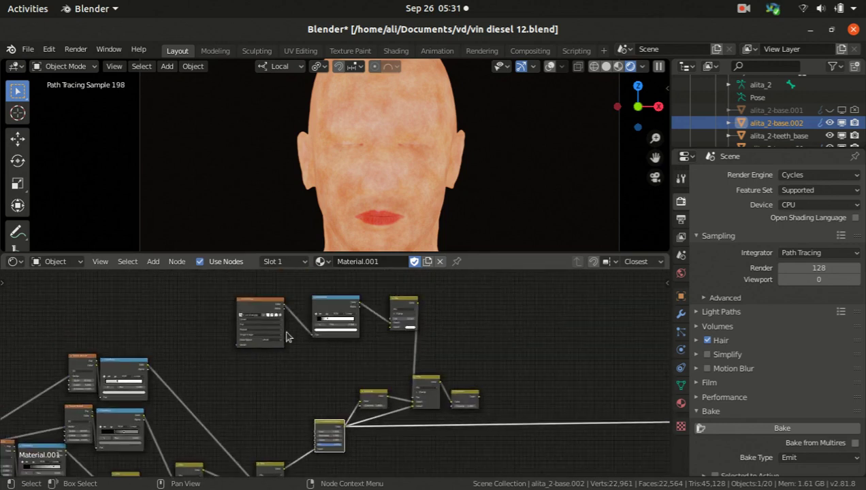
Step: Preview the vin d ao.jpg image texture through the emission viewer and examine its detail on the nose, cheeks and lips
scroll(242, 314, "up", 2)
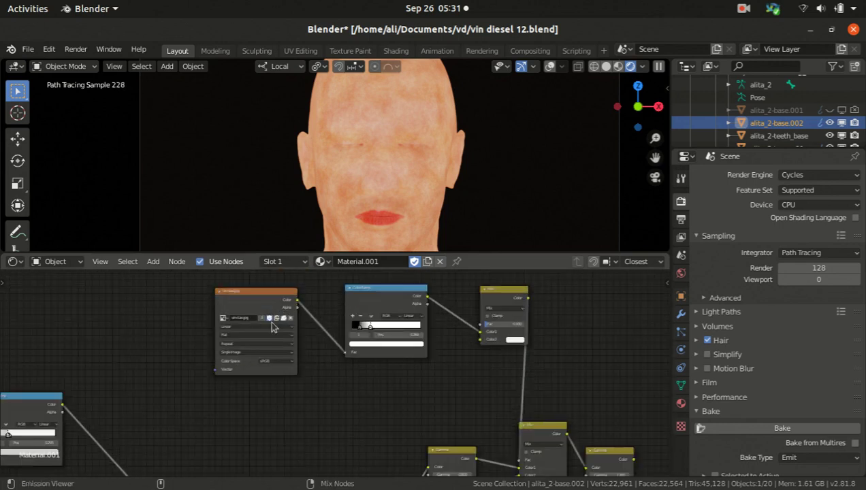
scroll(249, 306, "up", 2)
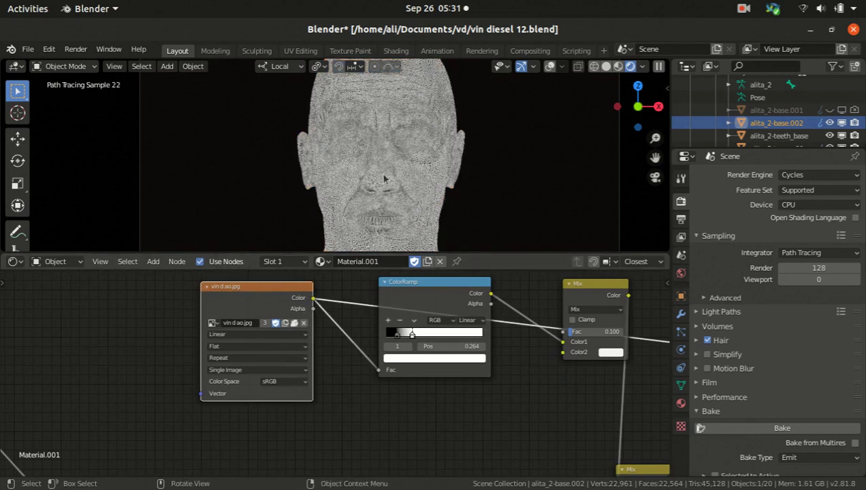
scroll(386, 178, "up", 3)
scroll(386, 178, "up", 3)
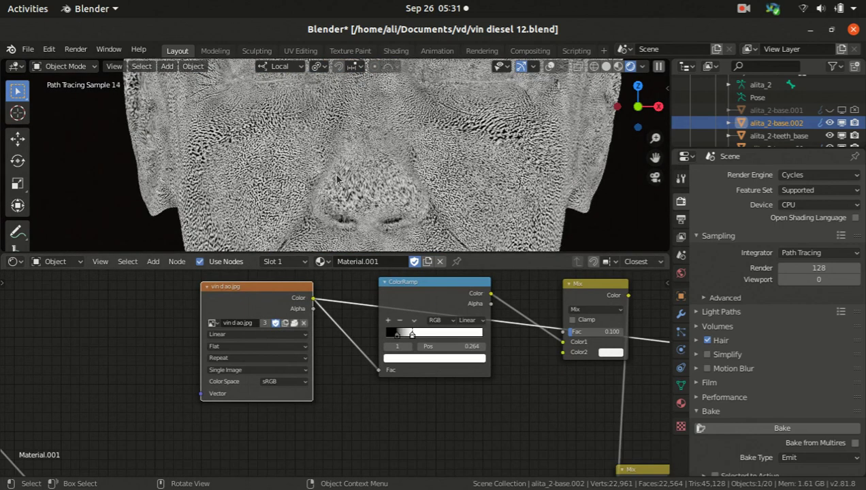
scroll(337, 178, "down", 5)
scroll(343, 180, "up", 6)
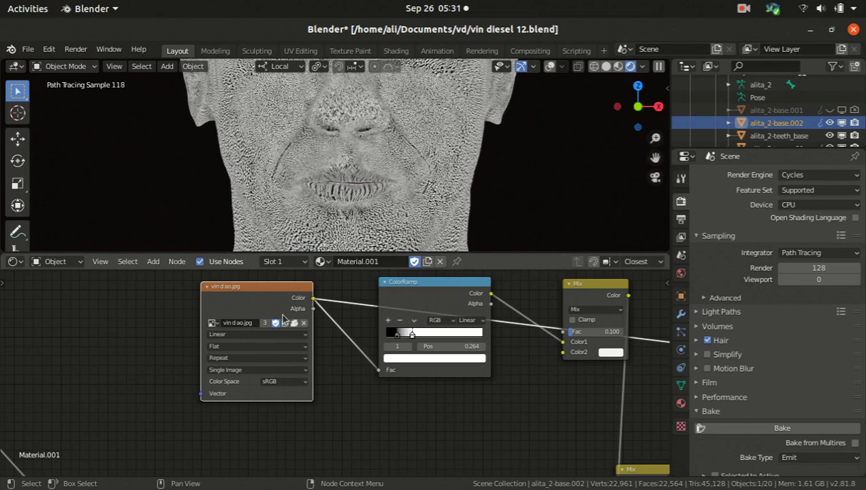
Step: Examine how the vin d ao.jpg texture passes through its ColorRamp and Mix nodes into the Mix node between the two Gamma nodes
scroll(279, 312, "down", 3)
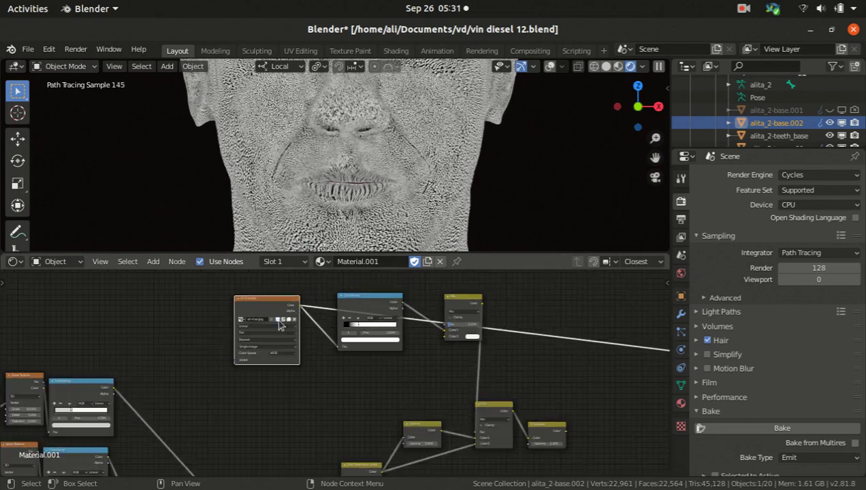
scroll(297, 329, "down", 3)
scroll(307, 333, "up", 3, "shift")
scroll(306, 343, "down", 3)
scroll(295, 392, "up", 3)
scroll(348, 300, "up", 1)
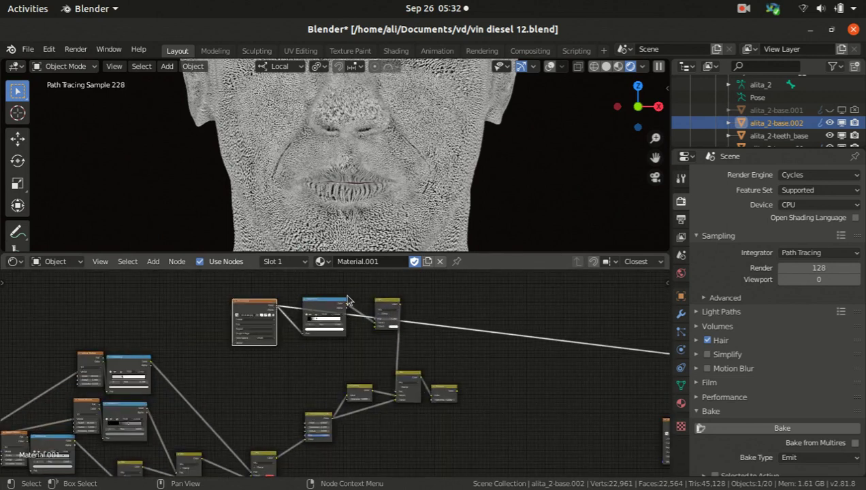
middle_click_drag(341, 313, 330, 337)
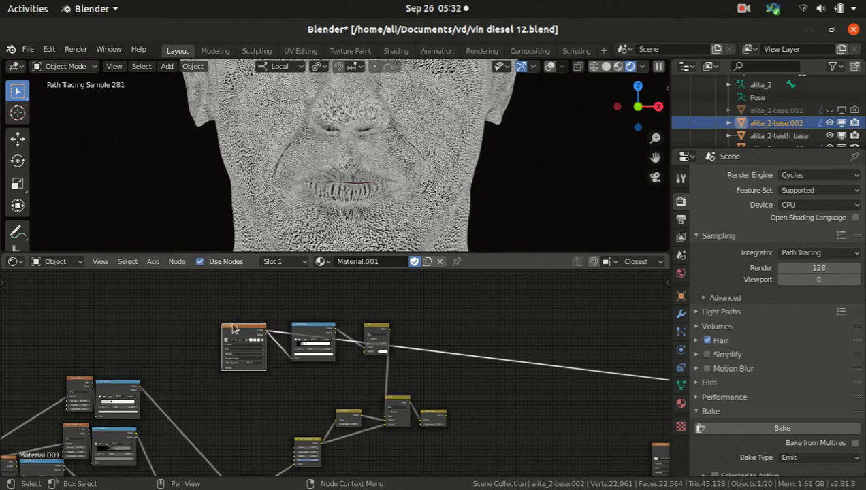
scroll(232, 324, "up", 2)
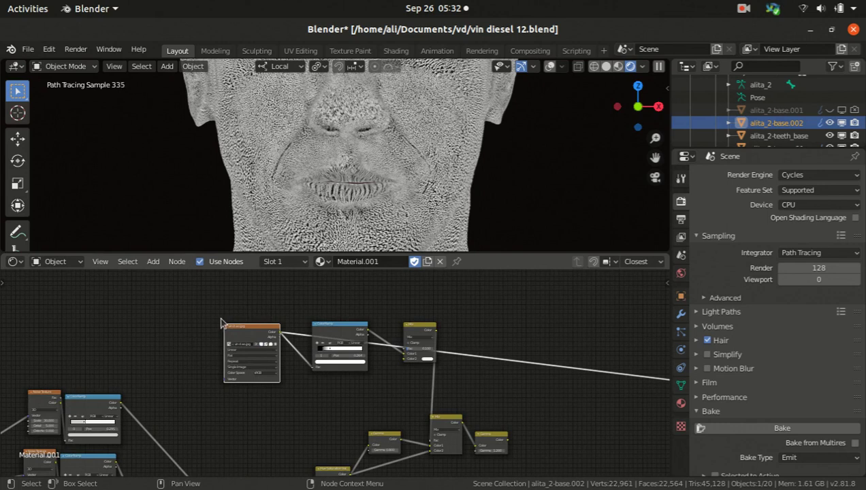
scroll(275, 379, "up", 2)
scroll(218, 340, "down", 1)
Step: Add a Geometry node beside the vin d ao.jpg texture and cycle the emission preview through its outputs to Pointiness
left_click(123, 263)
middle_click_drag(281, 322, 276, 328)
left_click(151, 261)
mouse_move(104, 264)
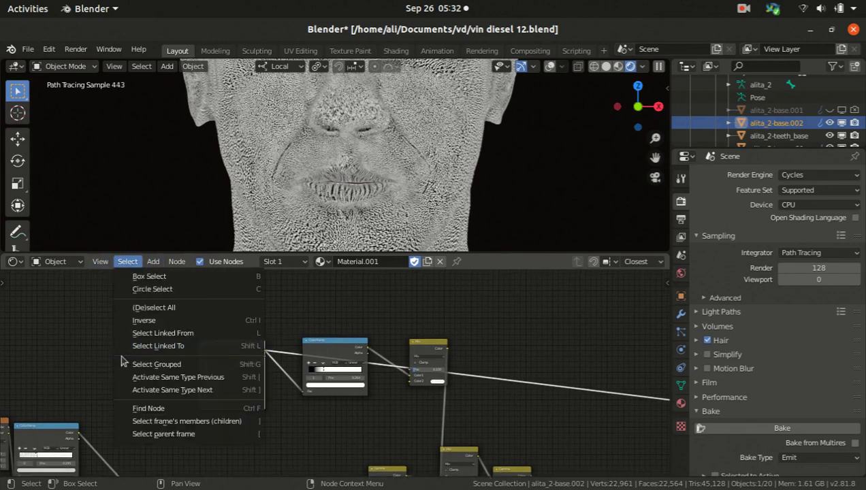
left_click(154, 263)
mouse_move(179, 295)
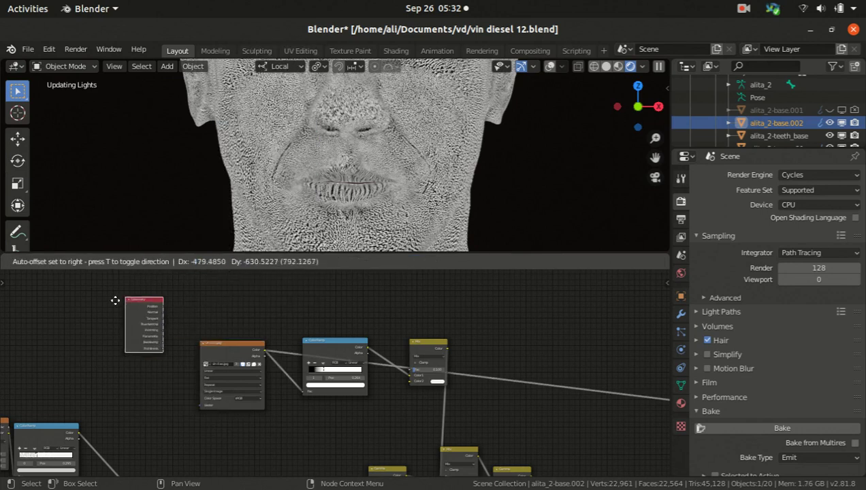
left_click(136, 313)
left_click(136, 315, "ctrl+shift")
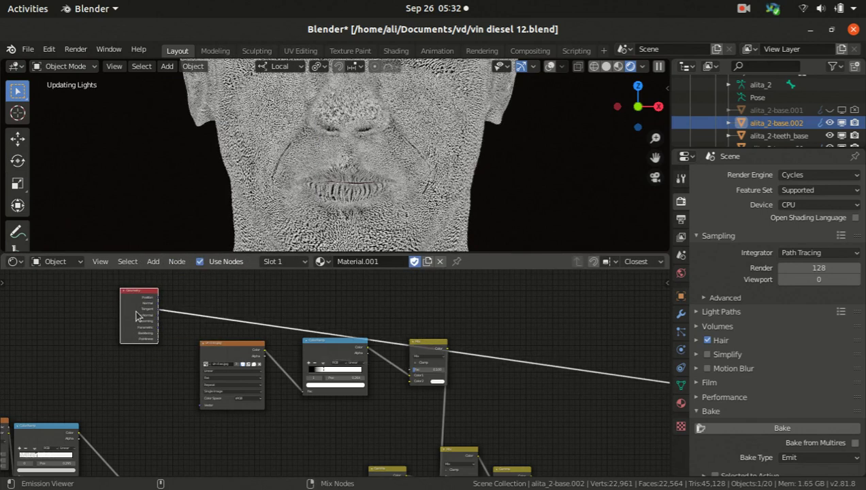
left_click(136, 315, "ctrl+shift")
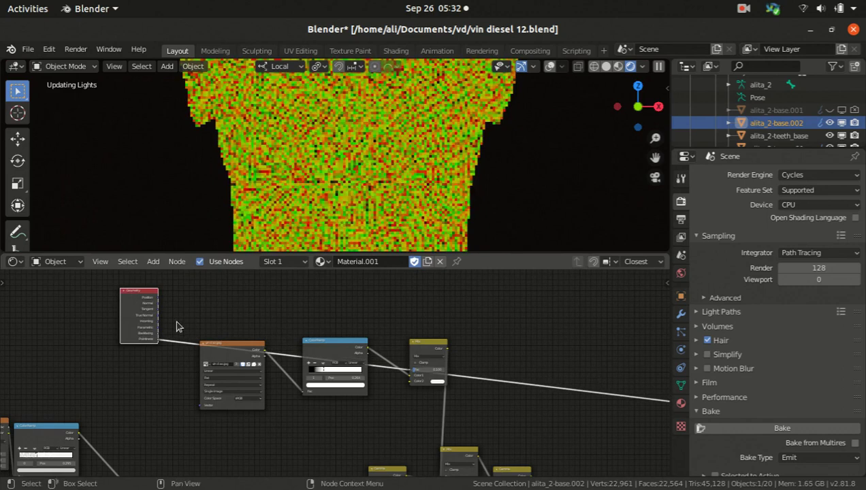
Step: Insert a ColorRamp between the Geometry node's Pointiness output and the emission viewer, with its stops at about 0.37 and 0.56
scroll(158, 354, "up", 2)
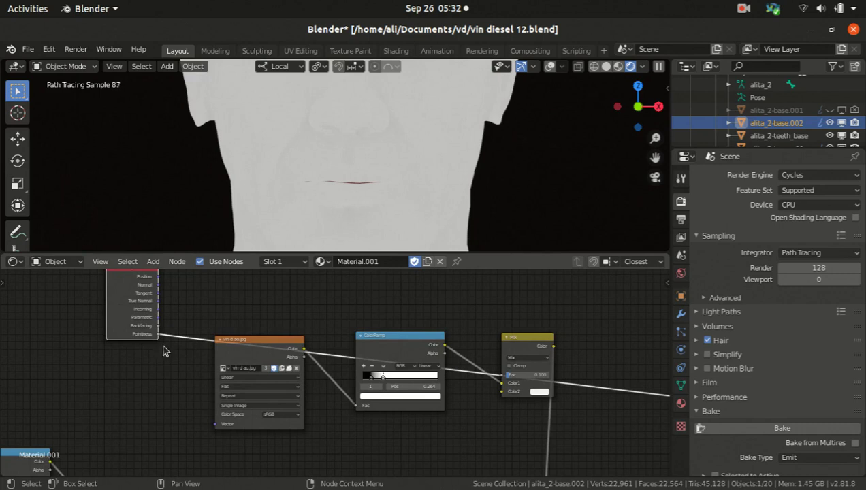
left_click(150, 262)
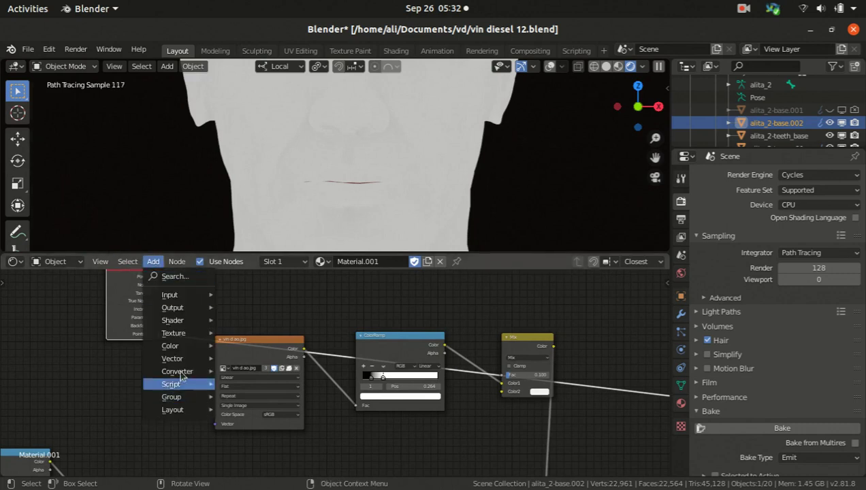
mouse_move(181, 371)
left_click(247, 216)
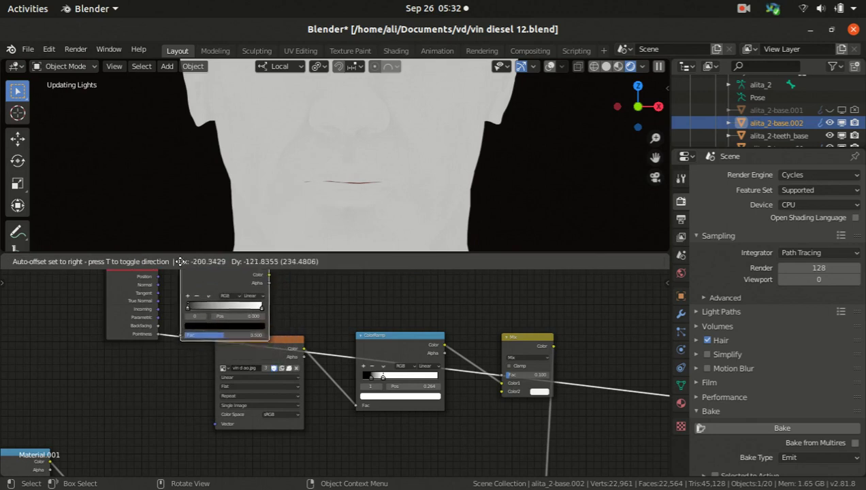
left_click(233, 317)
middle_click_drag(233, 317, 216, 338)
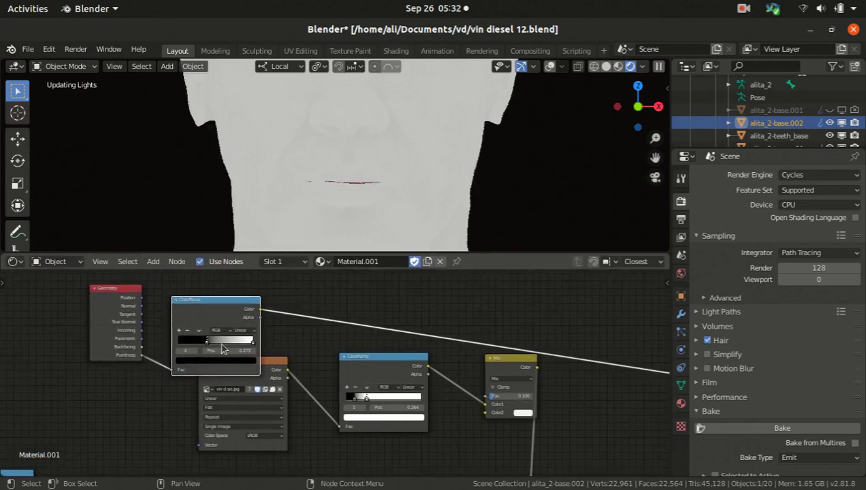
key("g")
left_click(245, 327)
left_click_drag(239, 329, 210, 331)
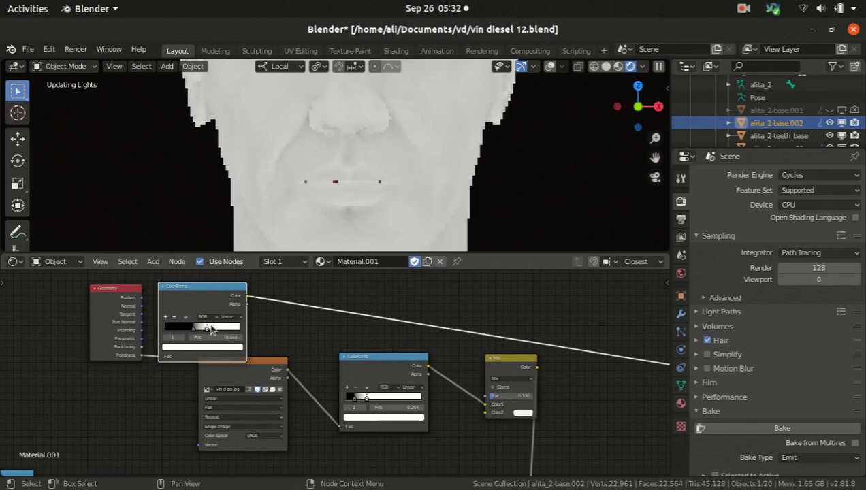
Step: Examine the Pointiness ColorRamp preview around the mouth and chin, and its place within the full node tree
scroll(210, 330, "down", 6)
scroll(209, 328, "up", 6)
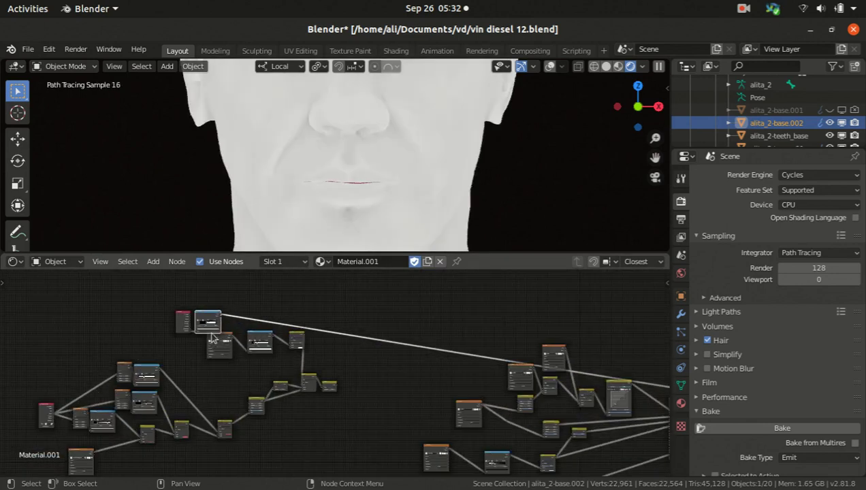
middle_click_drag(208, 314, 249, 358)
scroll(319, 164, "down", 6)
scroll(321, 189, "up", 4)
scroll(327, 152, "up", 2)
scroll(320, 192, "down", 3)
scroll(327, 170, "up", 7)
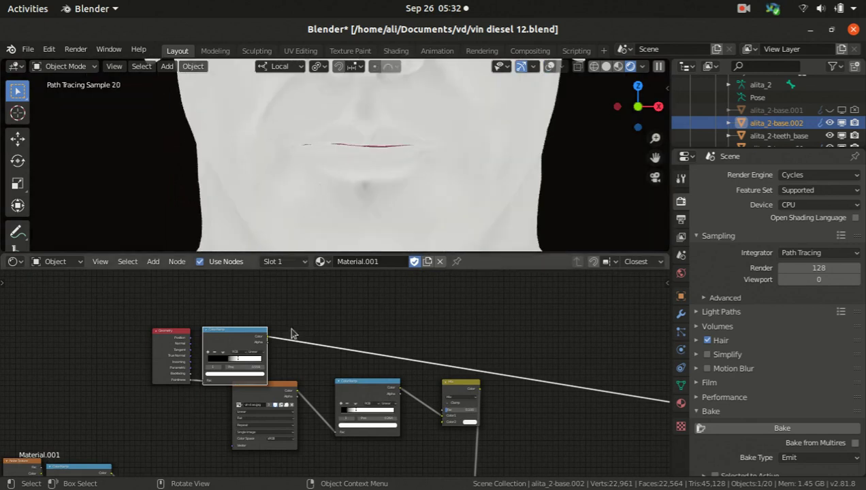
scroll(276, 353, "down", 1)
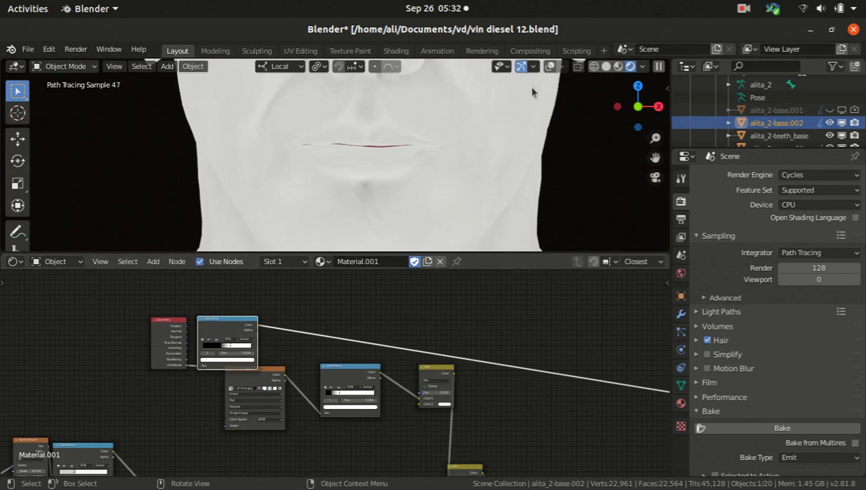
Step: Preview the vin d ao.jpg ColorRamp through the emission viewer in rendered shading and inspect the nose and lips
left_click(607, 66)
scroll(368, 186, "down", 3)
scroll(367, 185, "down", 3)
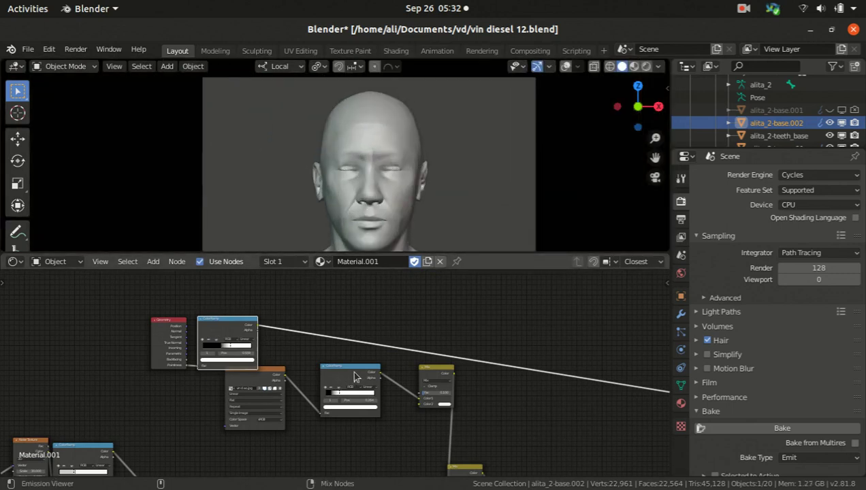
left_click(354, 378, "ctrl+shift")
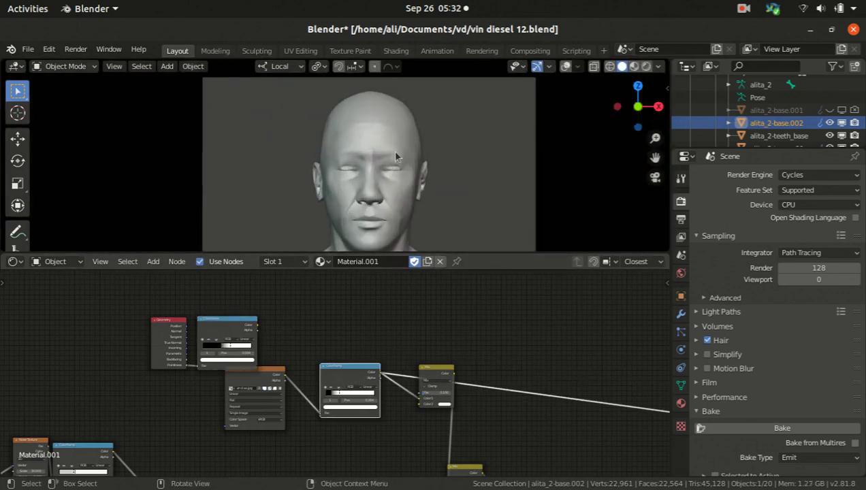
left_click(647, 66)
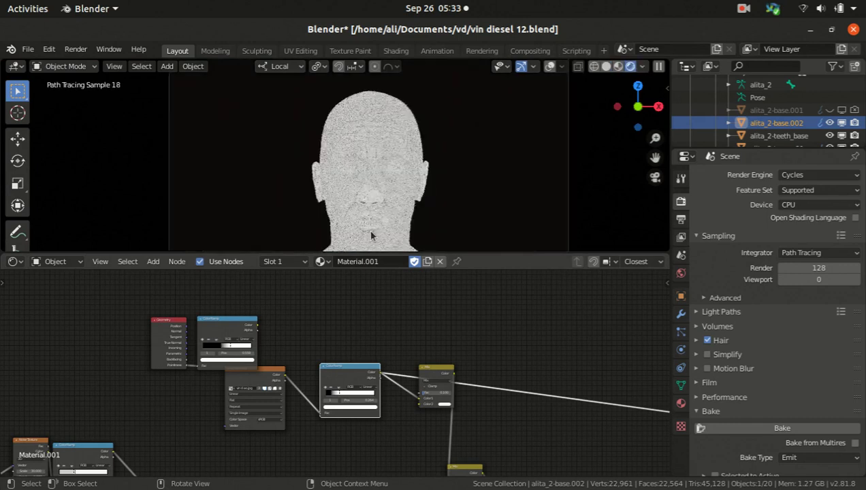
scroll(338, 140, "up", 4)
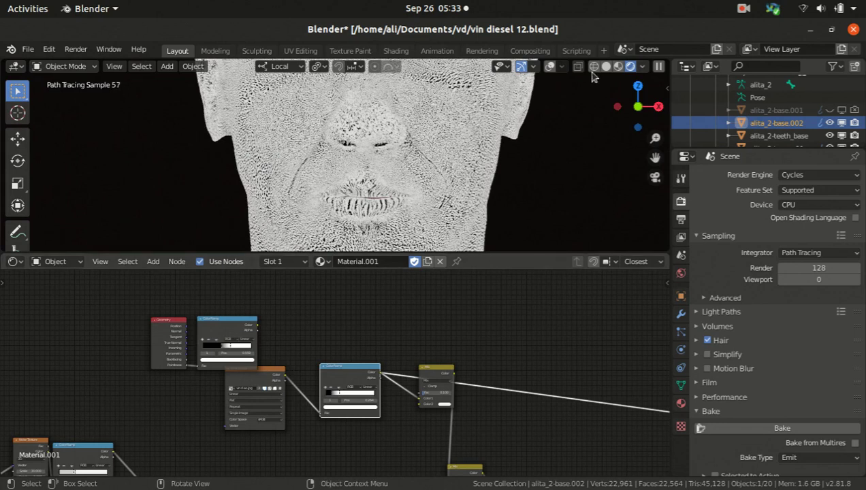
Step: Switch to solid shading, set the Multires modifier's Render and Preview levels to 5, and inspect the sculpted skin detail
left_click(606, 68)
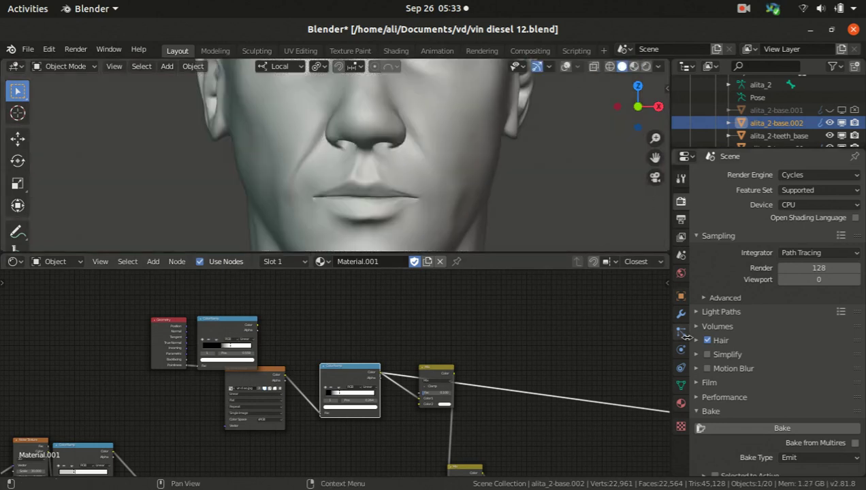
left_click(681, 314)
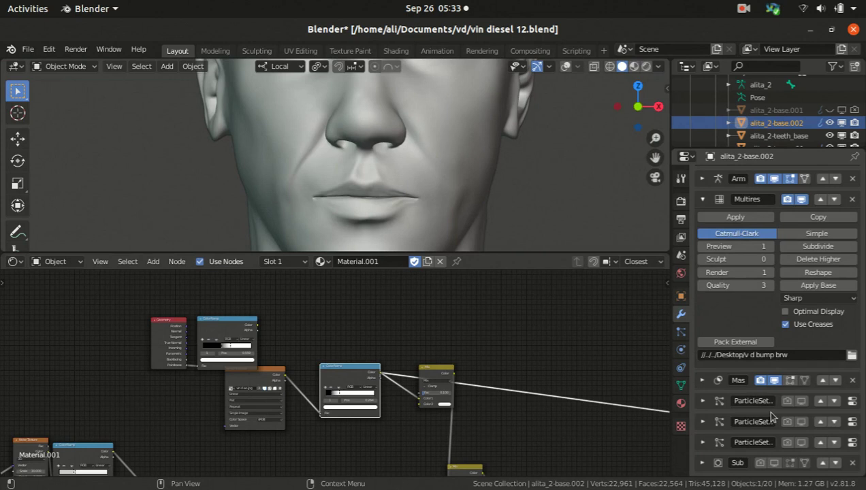
left_click(738, 269)
key("Return")
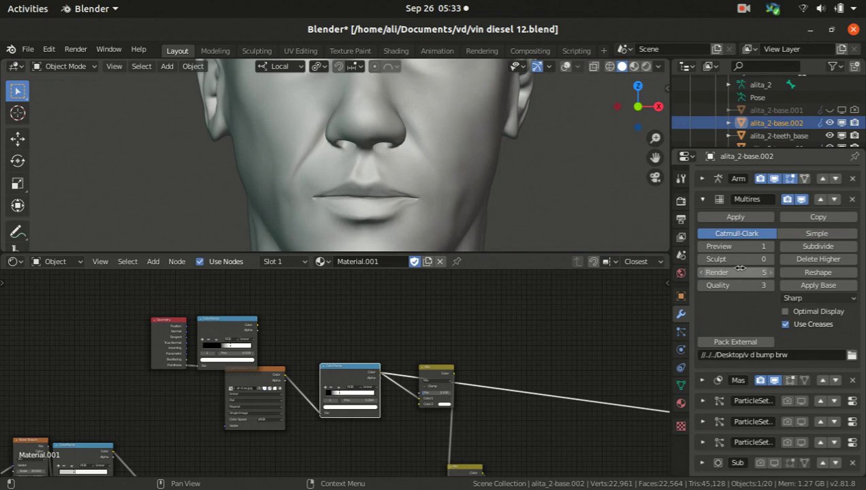
left_click(731, 246)
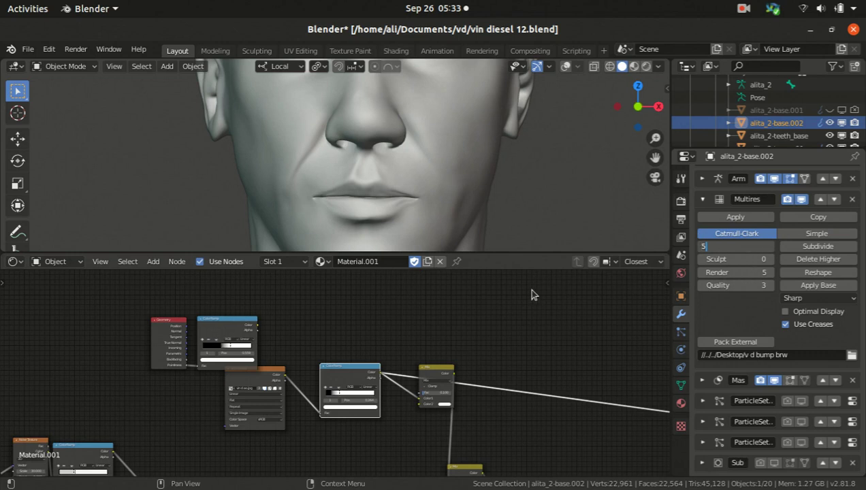
key("Return")
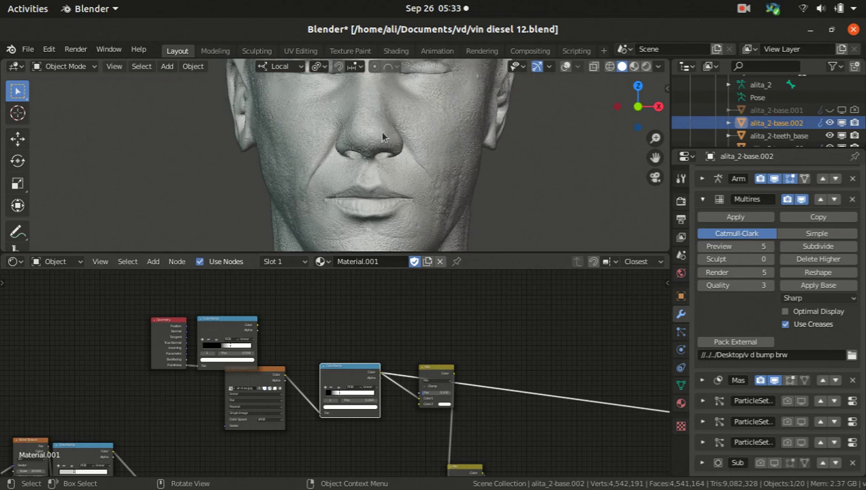
scroll(379, 123, "down", 2)
scroll(378, 137, "up", 5)
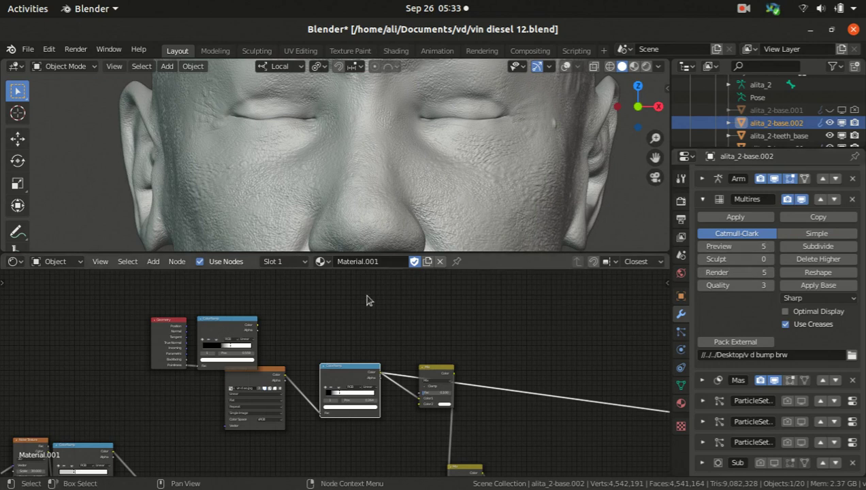
Step: Preview the Geometry node in rendered shading, cycling the emission viewer through its outputs to Pointiness, and inspect the skin up close
left_click(165, 342, "ctrl+shift")
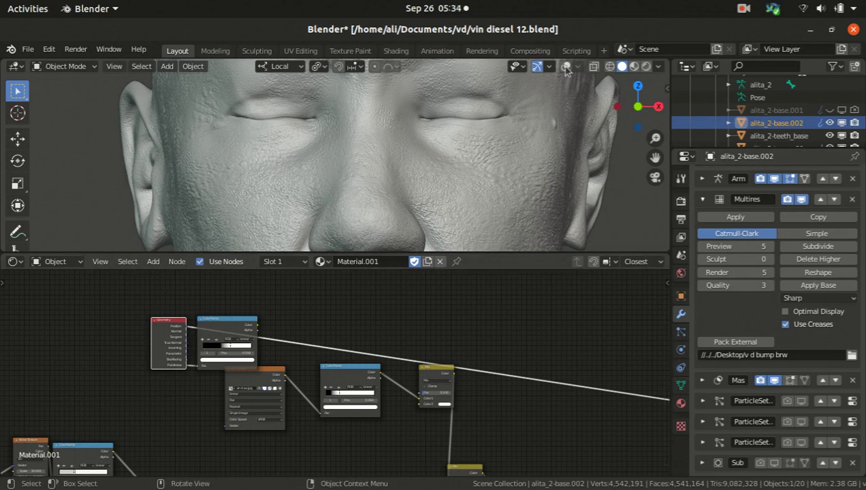
left_click(646, 66)
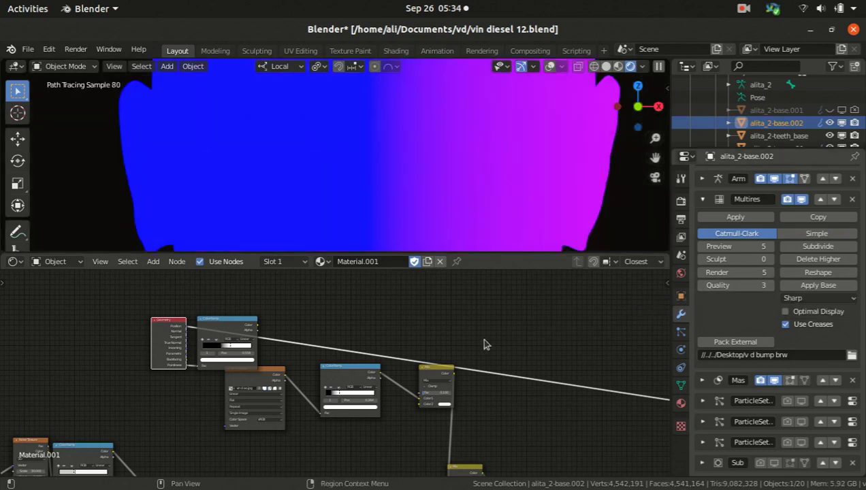
scroll(169, 348, "up", 1)
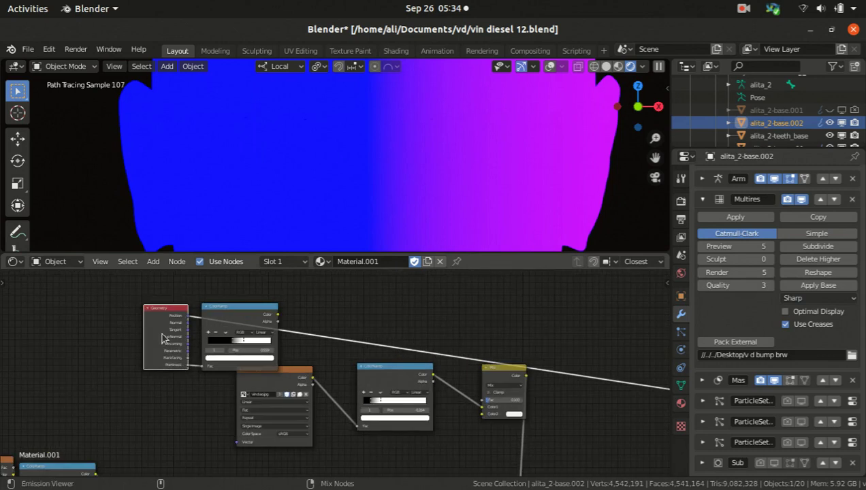
left_click(163, 339, "ctrl+shift")
left_click(162, 339, "ctrl+shift")
left_click(162, 339, "ctrl+shift")
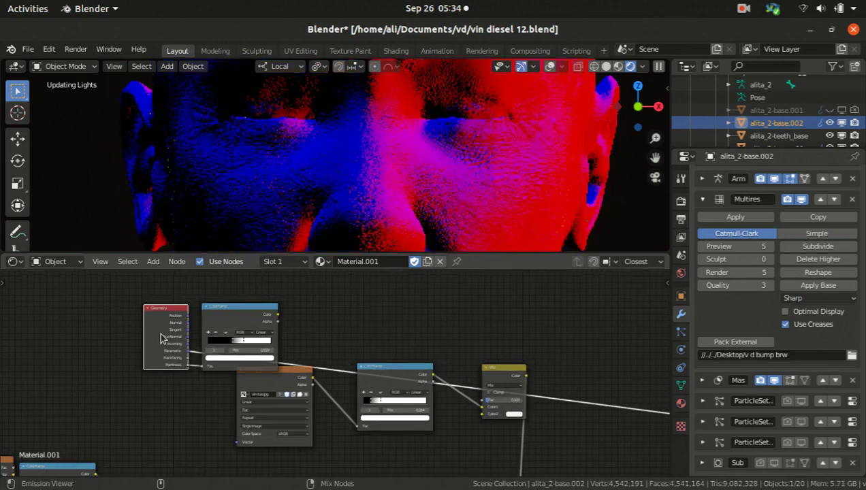
left_click(162, 339, "ctrl+shift")
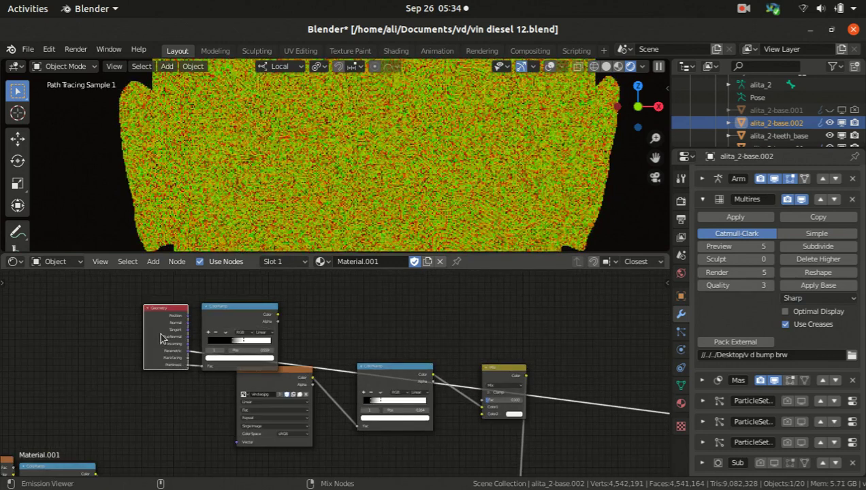
left_click(162, 339, "ctrl+shift")
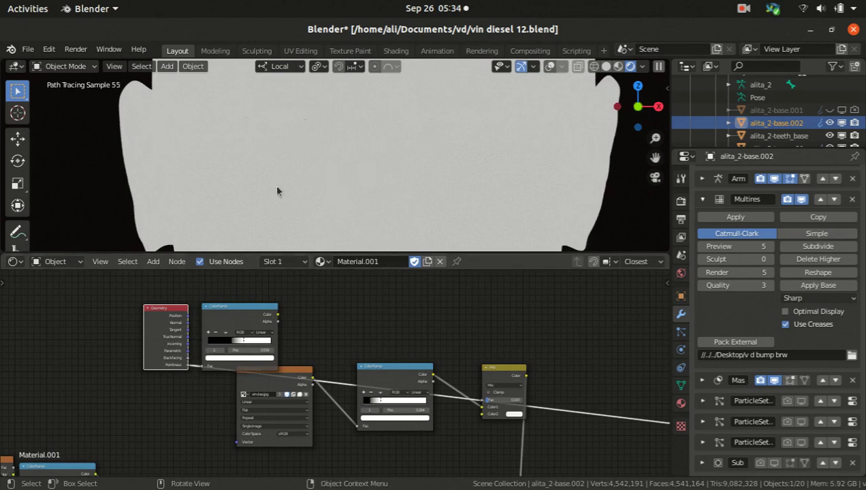
scroll(276, 188, "up", 2)
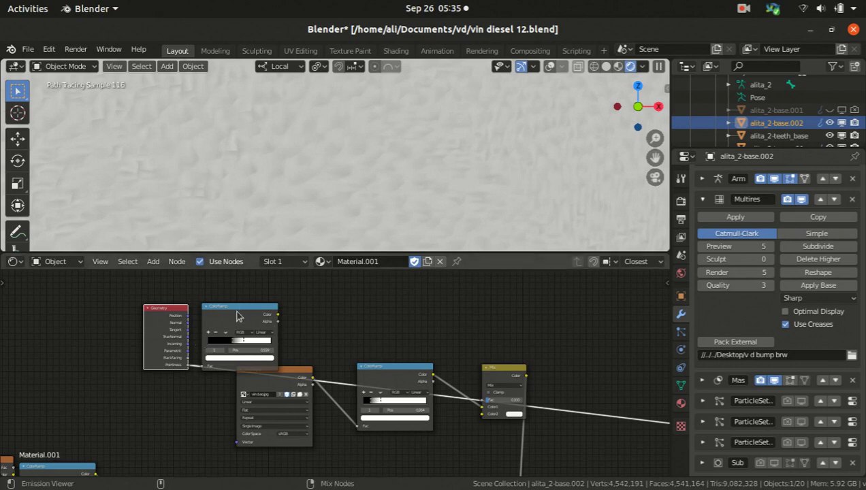
Step: Preview the Pointiness ColorRamp through the emission viewer and tighten its black and white stops, with the white stop at 0.518
left_click(237, 315, "ctrl+shift")
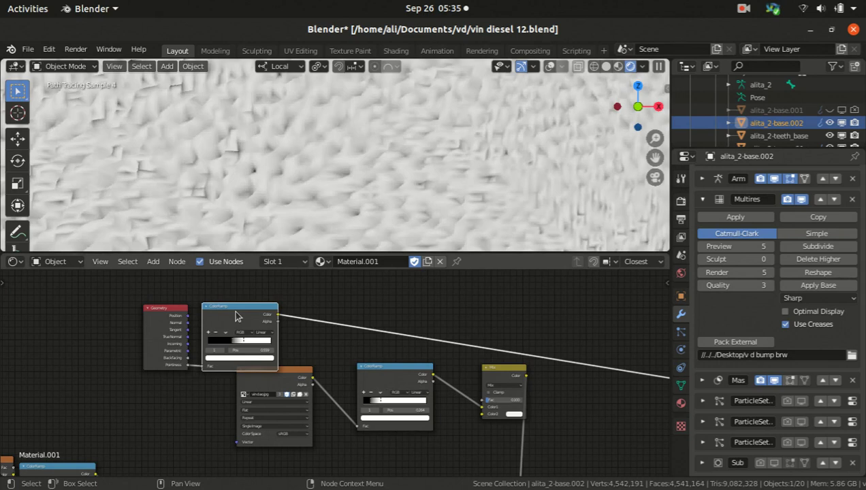
scroll(354, 180, "up", 4)
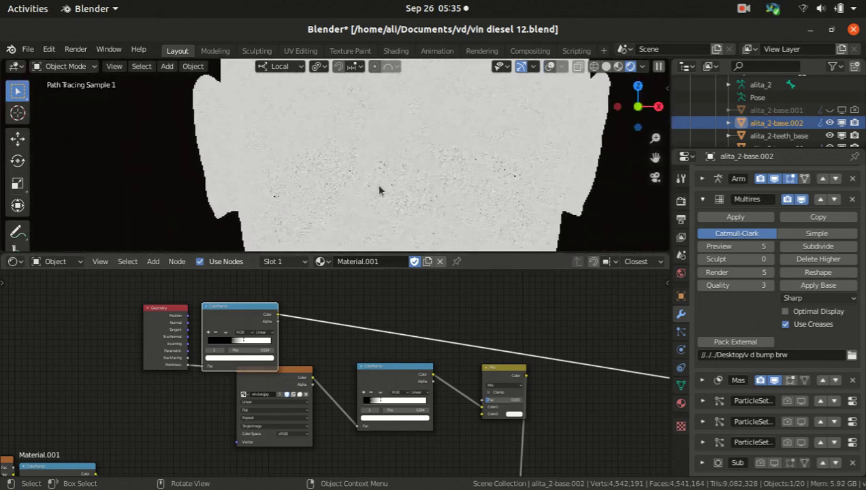
scroll(232, 335, "up", 4)
left_click_drag(230, 331, 260, 335)
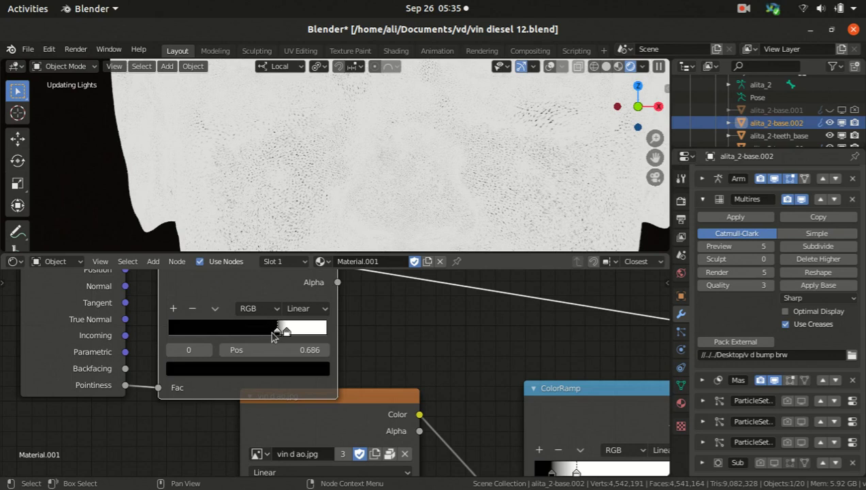
left_click_drag(276, 332, 257, 332)
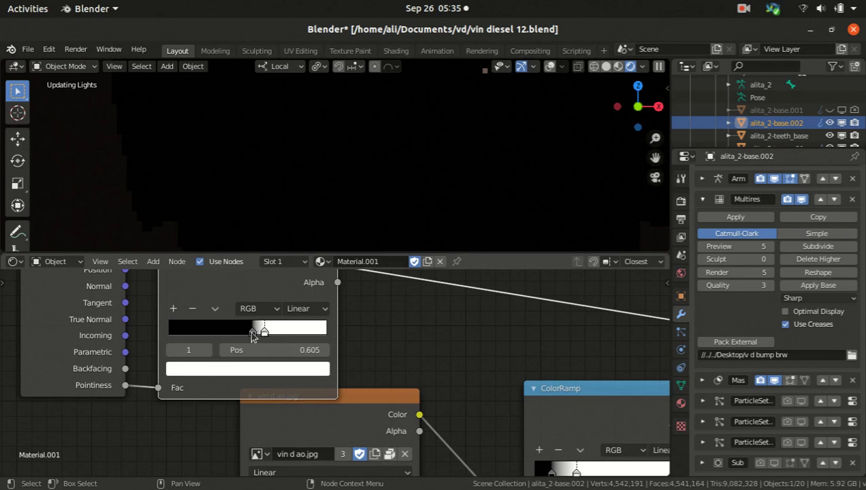
left_click(258, 332)
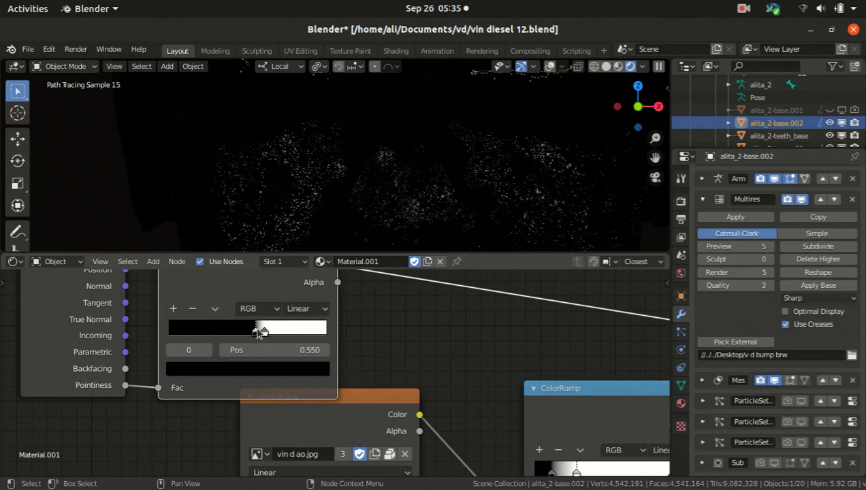
left_click_drag(257, 332, 251, 332)
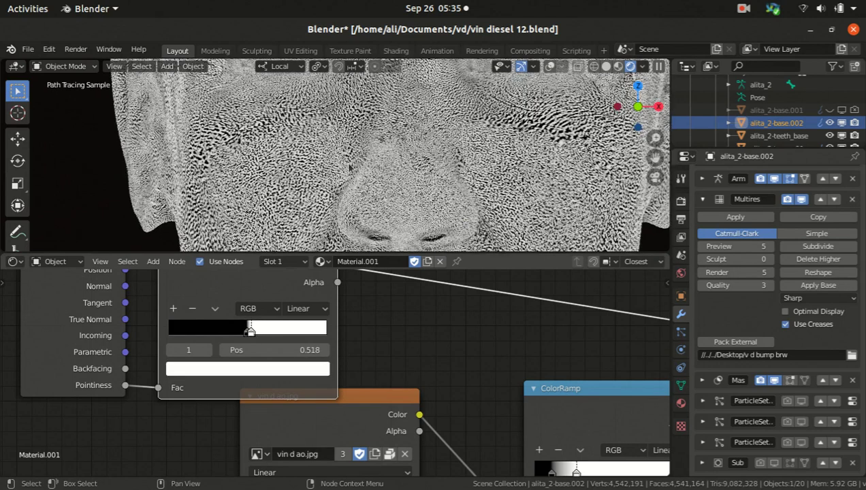
Step: Examine the high-contrast Pointiness preview across the whole face, from the neck and lips to the pores around the nose
scroll(368, 156, "down", 5)
scroll(368, 157, "up", 2)
scroll(368, 156, "down", 2)
scroll(351, 171, "up", 2)
scroll(351, 170, "down", 2)
scroll(350, 171, "up", 2)
scroll(348, 163, "down", 3)
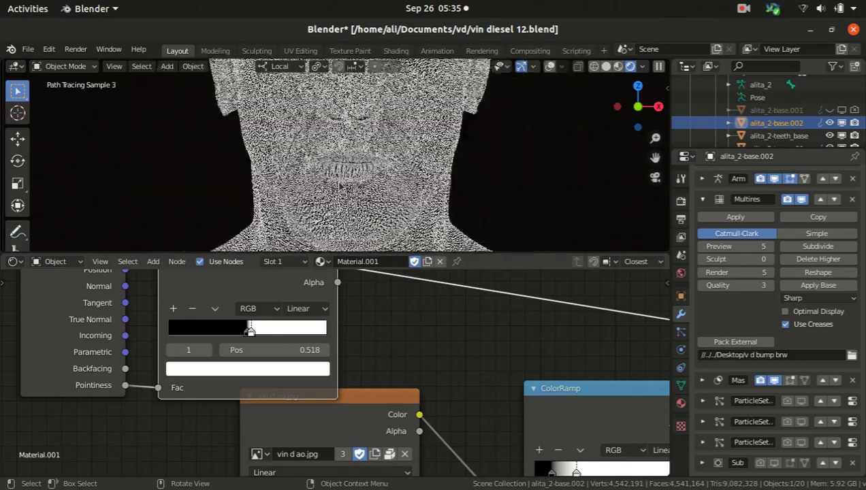
scroll(338, 177, "up", 3)
scroll(338, 177, "up", 8)
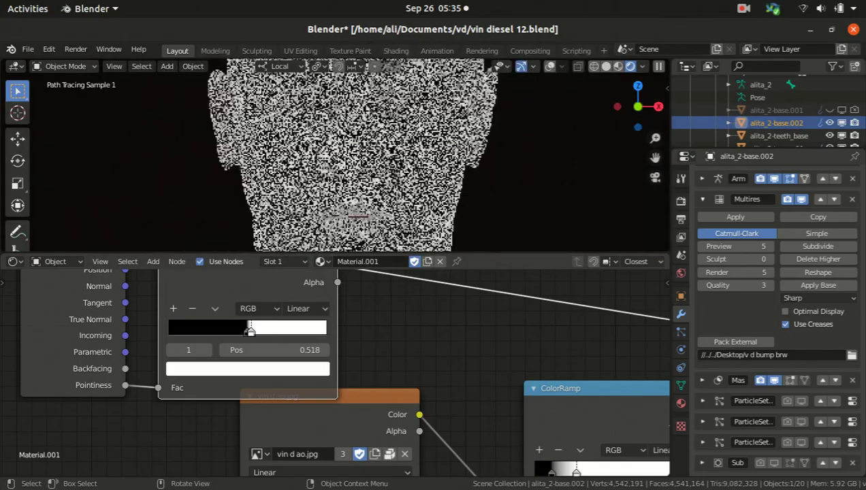
scroll(304, 145, "down", 7)
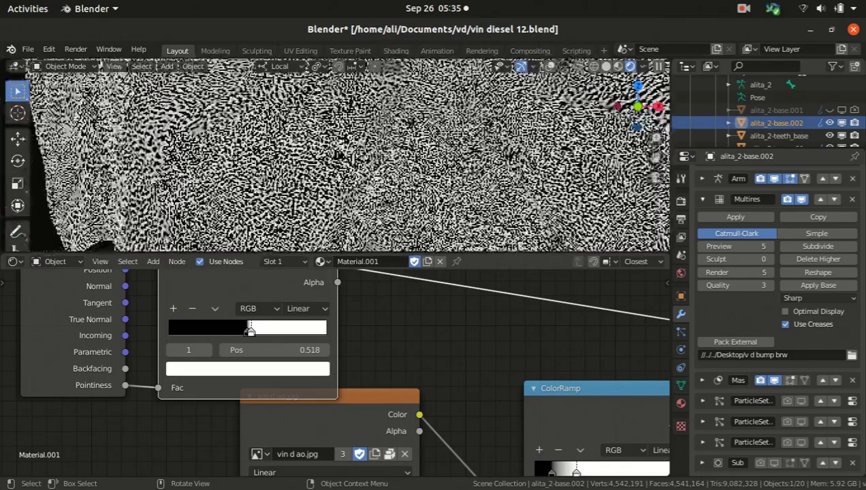
scroll(266, 307, "down", 4)
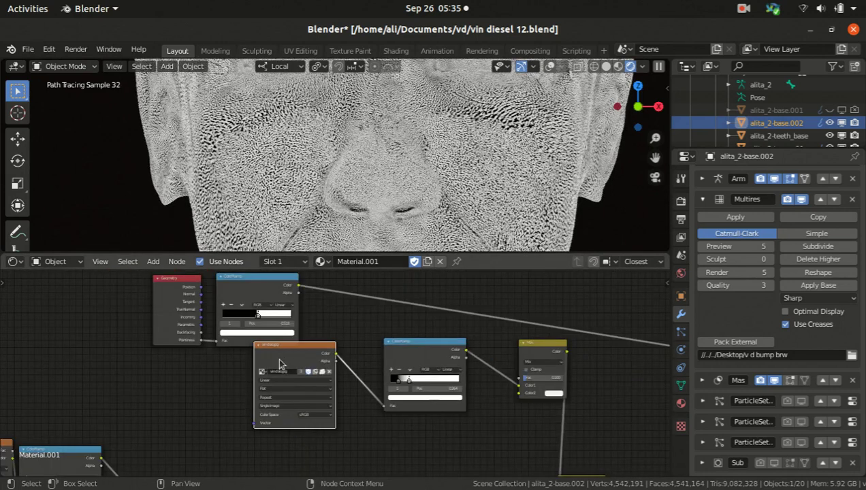
Step: Examine the vin d ao.jpg image texture node and how it feeds its ColorRamp, alongside the Geometry Pointiness setup
scroll(279, 365, "up", 2)
left_click_drag(277, 364, 262, 376)
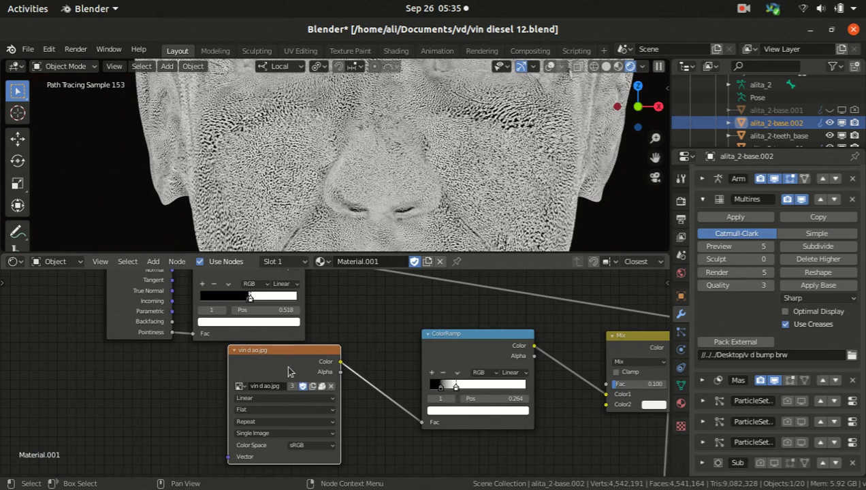
scroll(285, 363, "up", 3)
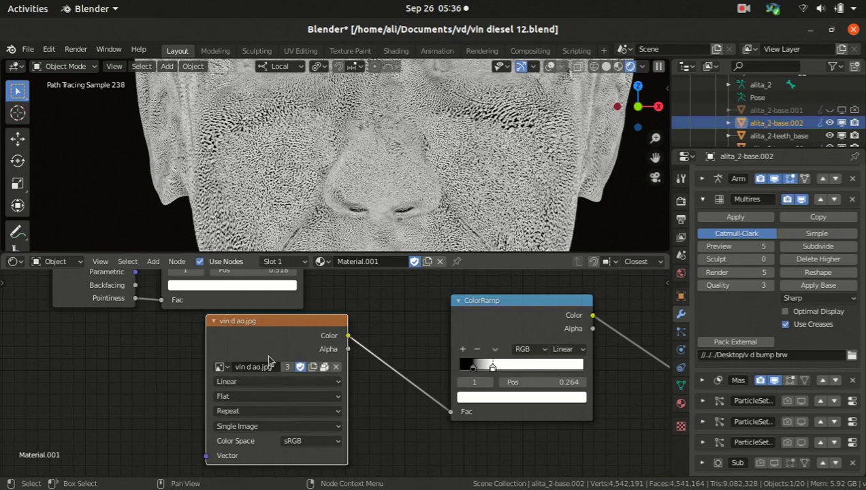
scroll(232, 361, "down", 2)
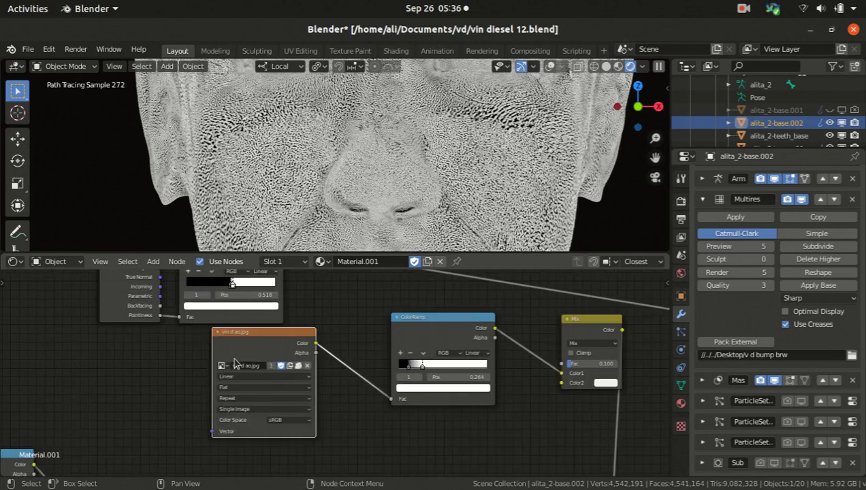
scroll(250, 337, "down", 1)
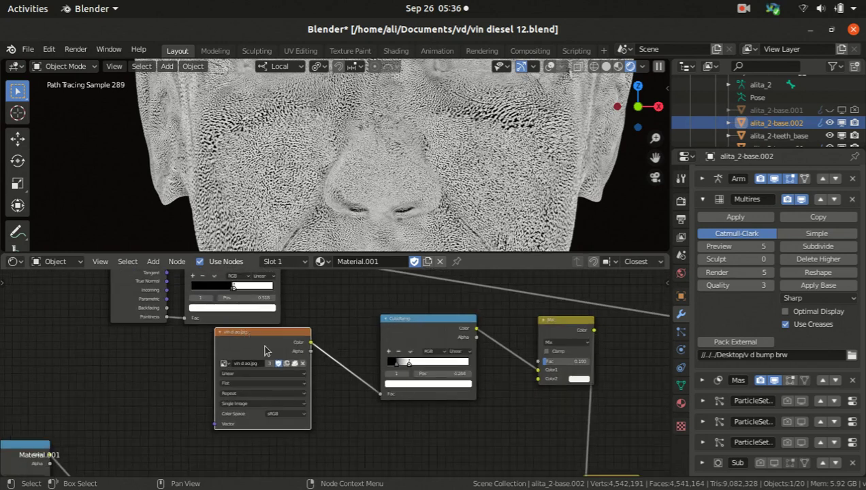
scroll(271, 365, "up", 1)
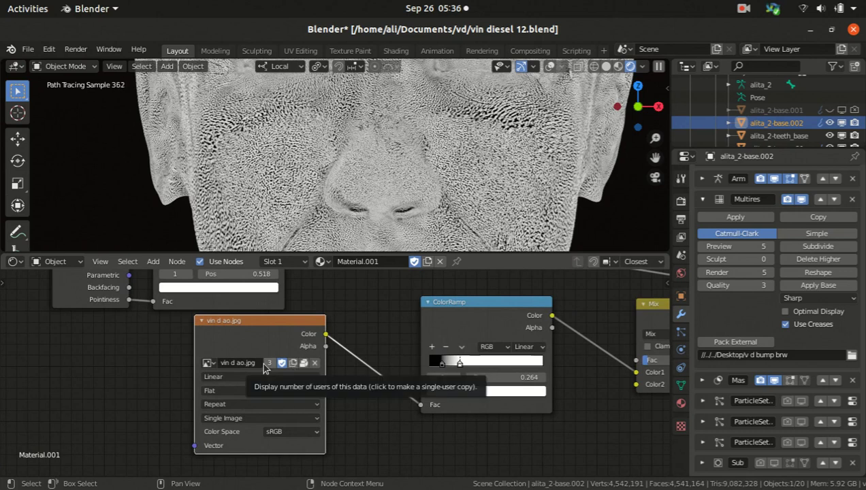
scroll(185, 297, "up", 2)
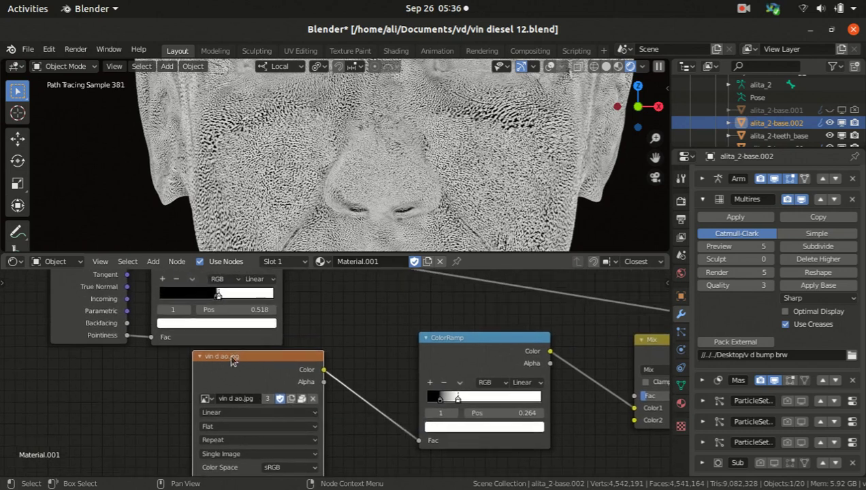
scroll(177, 278, "up", 2)
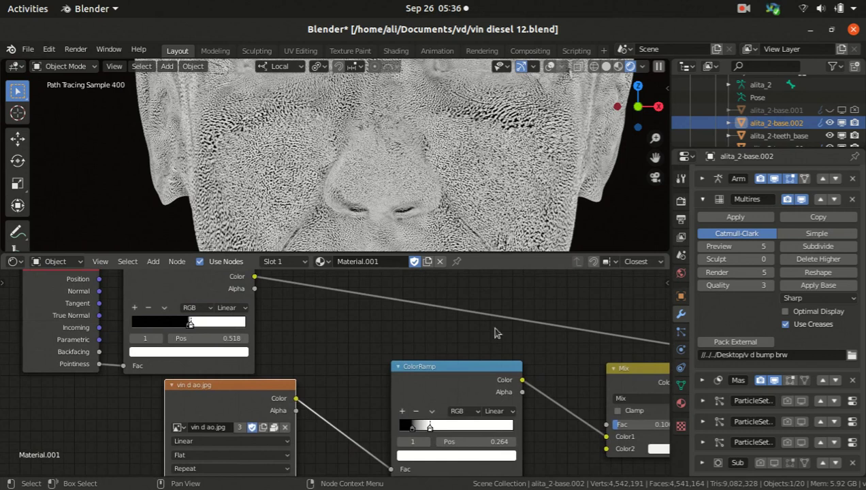
scroll(403, 336, "down", 2)
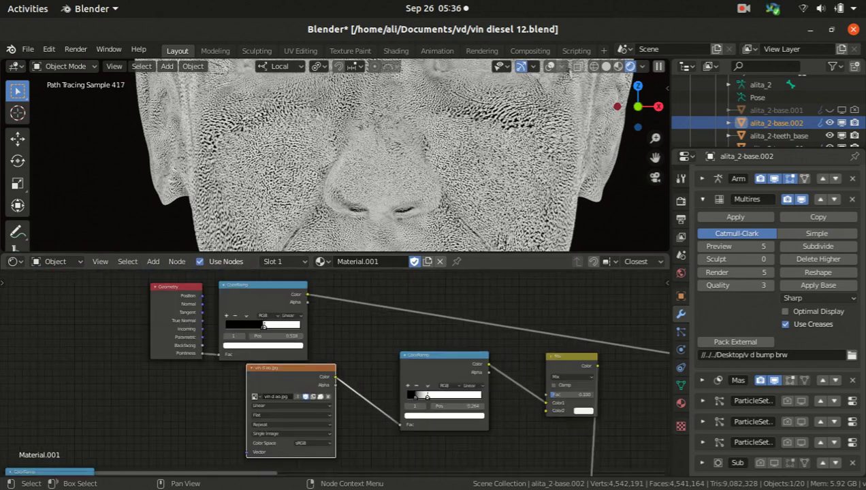
scroll(284, 382, "up", 2)
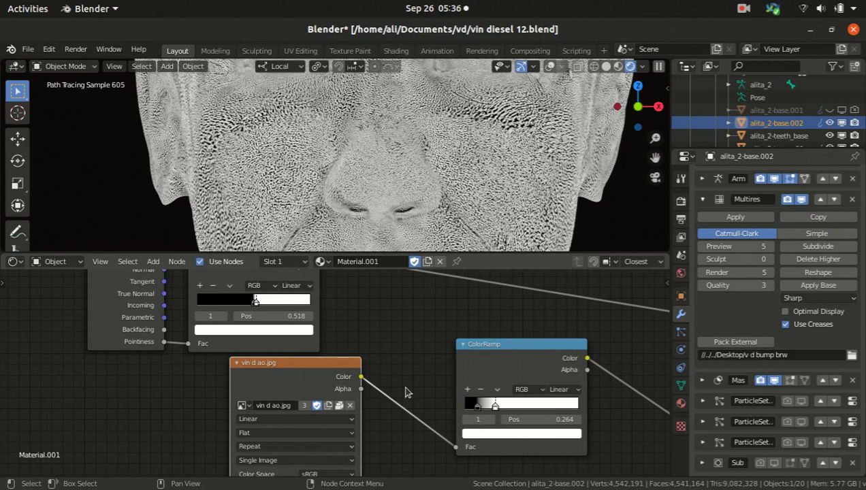
Step: Switch the viewport to solid shading and set the Multires modifier's Preview level to 1
left_click(607, 66)
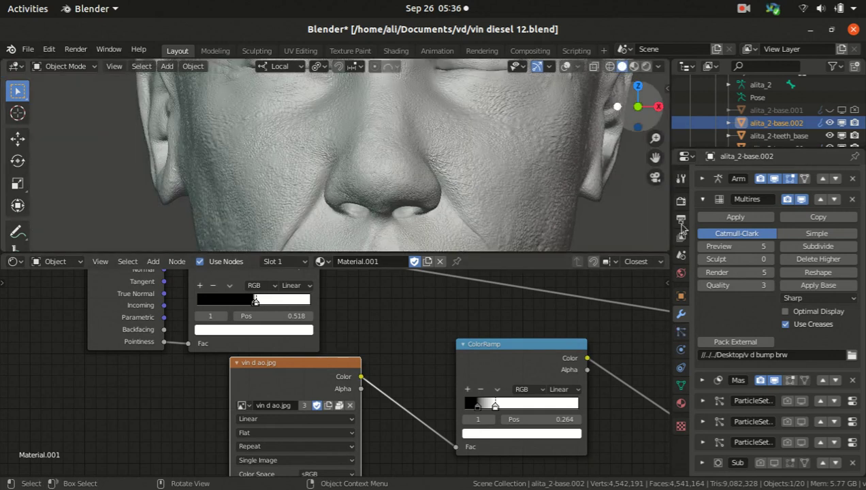
left_click(738, 246)
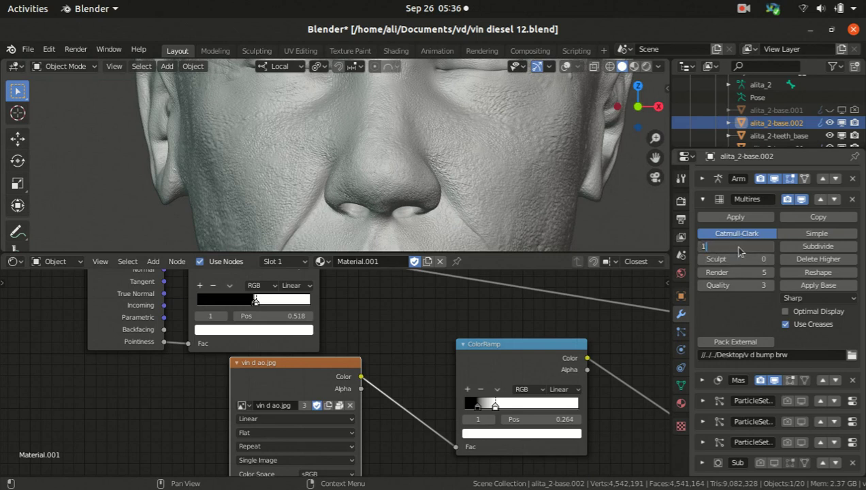
type("1")
key("Return")
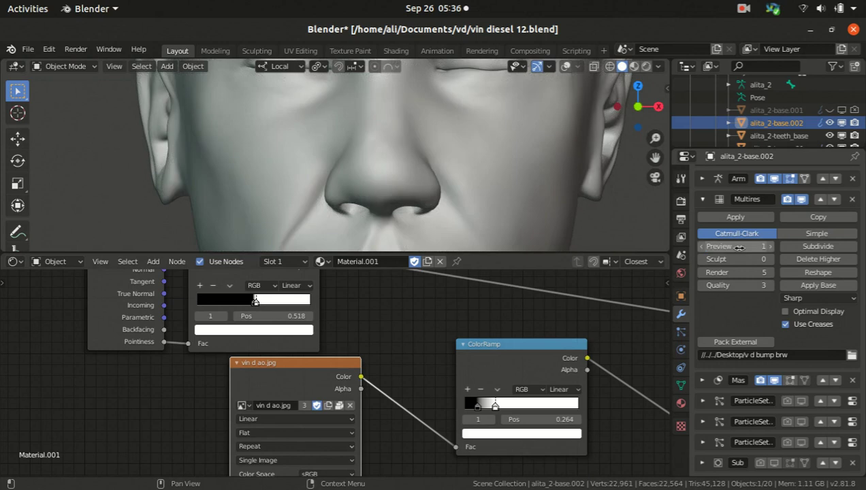
Step: Preview the vin d ao.jpg texture on the low-resolution head through the emission viewer in rendered shading
scroll(340, 332, "down", 3)
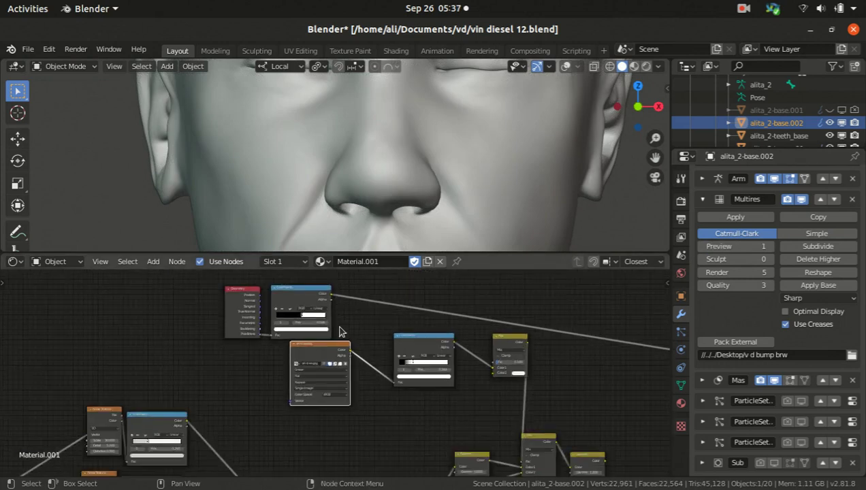
scroll(215, 353, "up", 1)
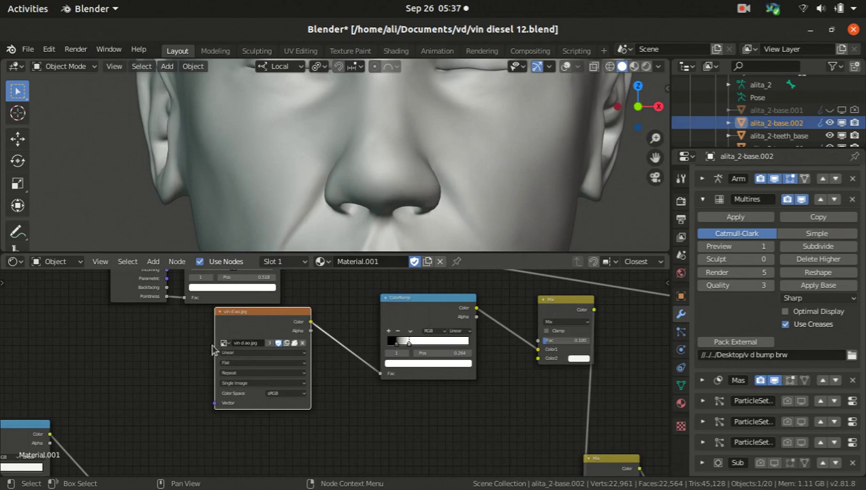
scroll(266, 361, "up", 4)
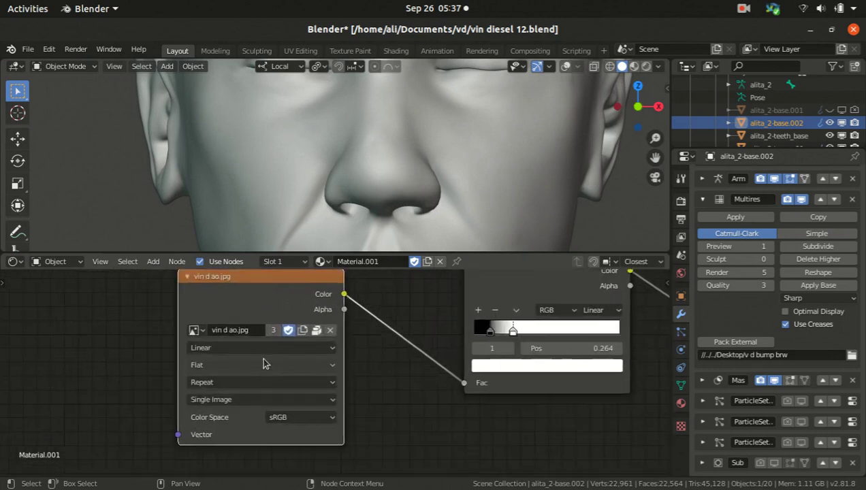
scroll(266, 364, "up", 1)
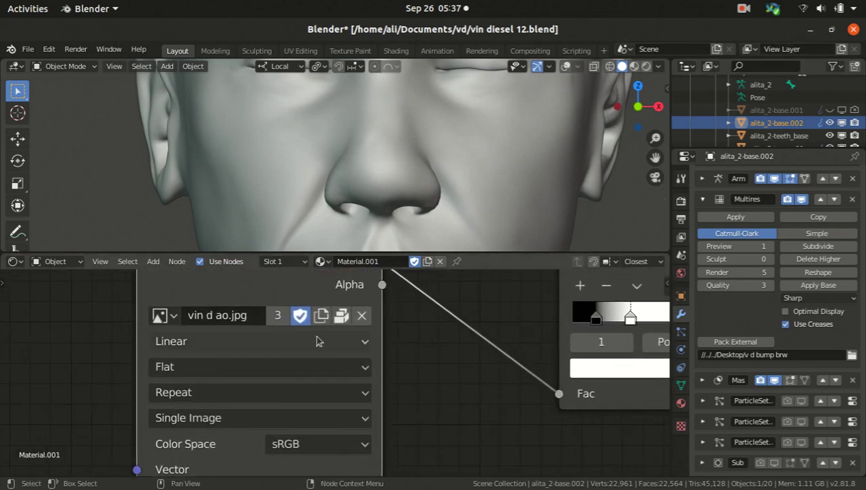
scroll(300, 337, "down", 4)
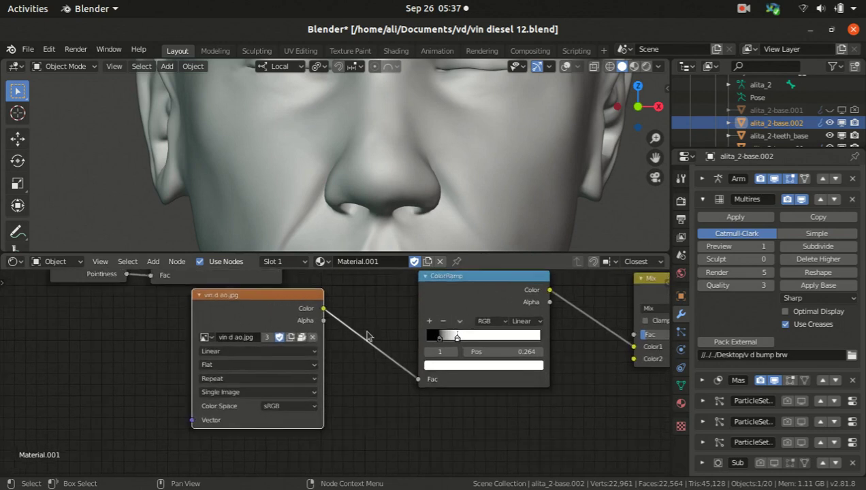
middle_click_drag(449, 326, 401, 326)
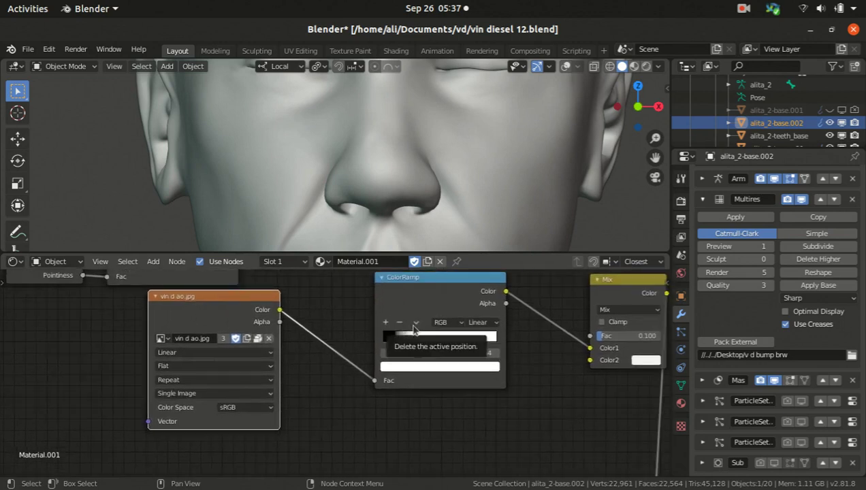
scroll(404, 327, "down", 3)
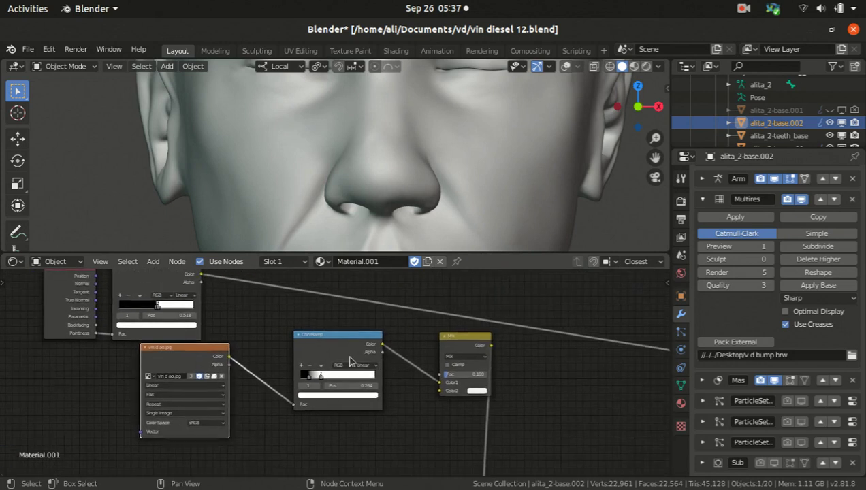
middle_click_drag(362, 360, 387, 350)
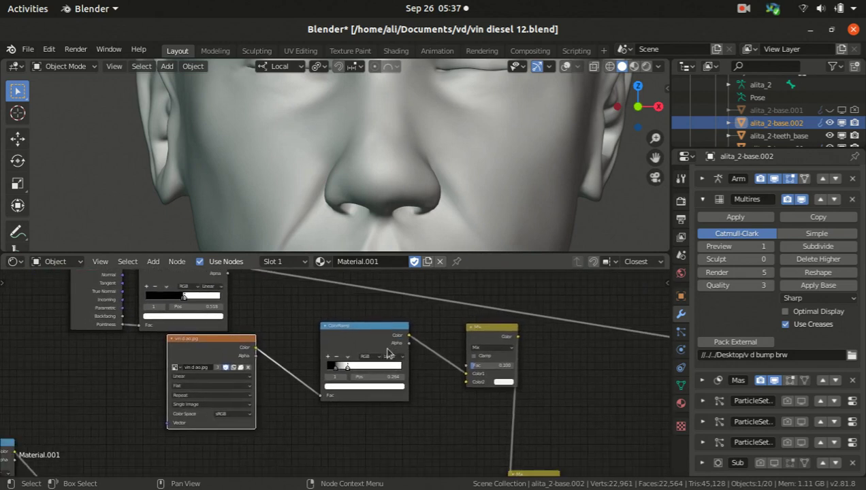
left_click(221, 350, "ctrl+shift")
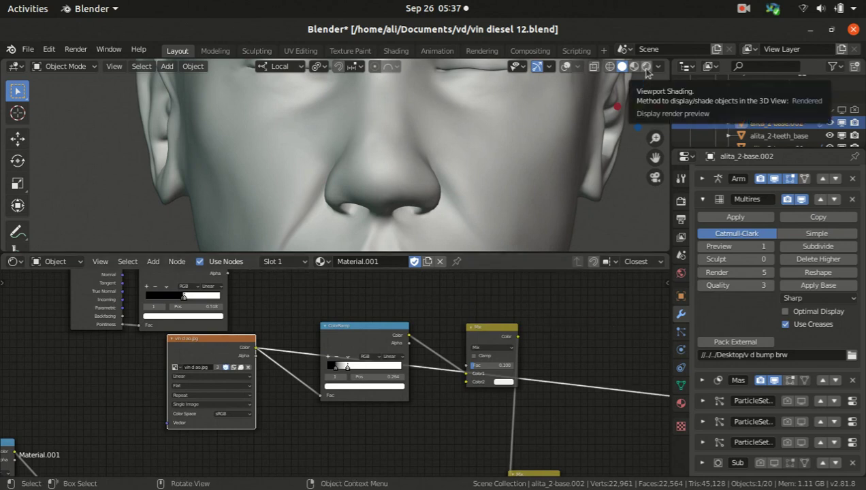
scroll(141, 292, "up", 1)
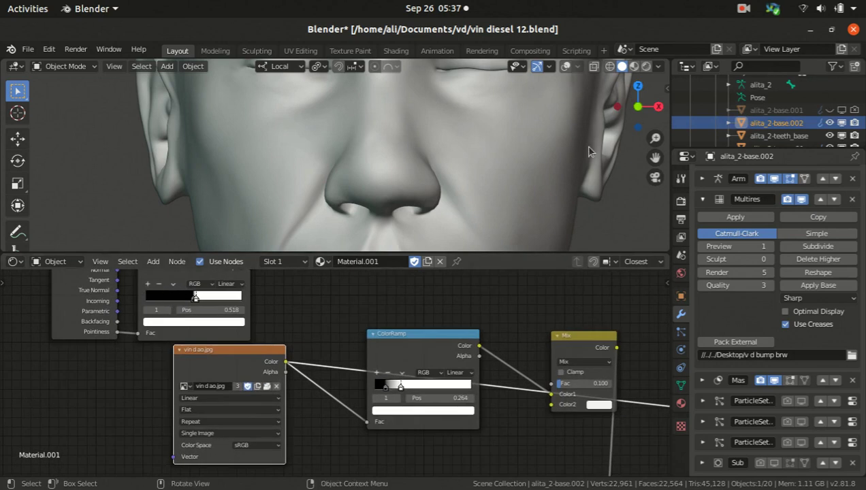
left_click(646, 66)
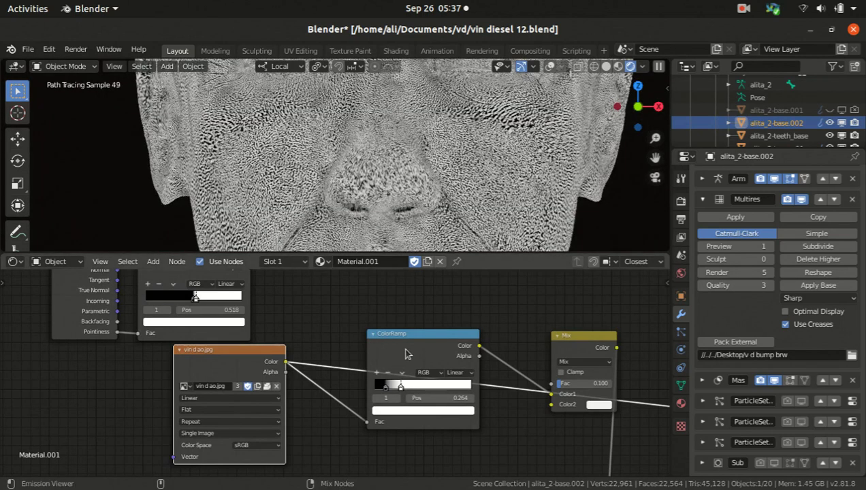
Step: Preview the ambient occlusion ColorRamp through the emission viewer and move the node closer to the vin d ao.jpg texture
left_click(406, 350, "ctrl+shift")
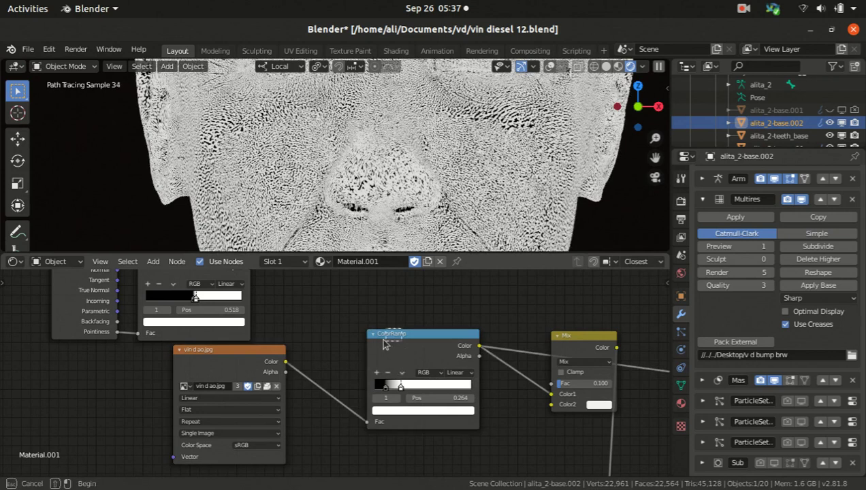
left_click_drag(397, 337, 342, 346)
scroll(402, 359, "down", 2)
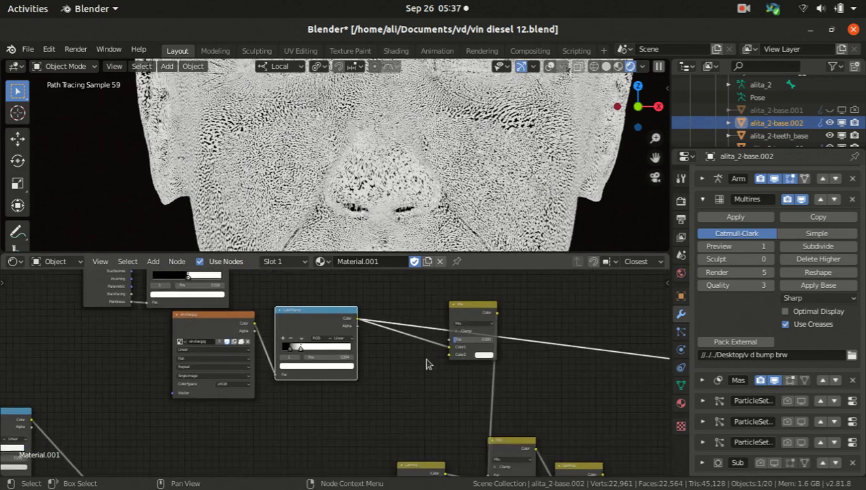
Step: Preview the skin color's Hue Saturation Value node and the 0.800 Gamma node in turn through the emission viewer
scroll(485, 359, "down", 3, "shift")
scroll(481, 367, "up", 3)
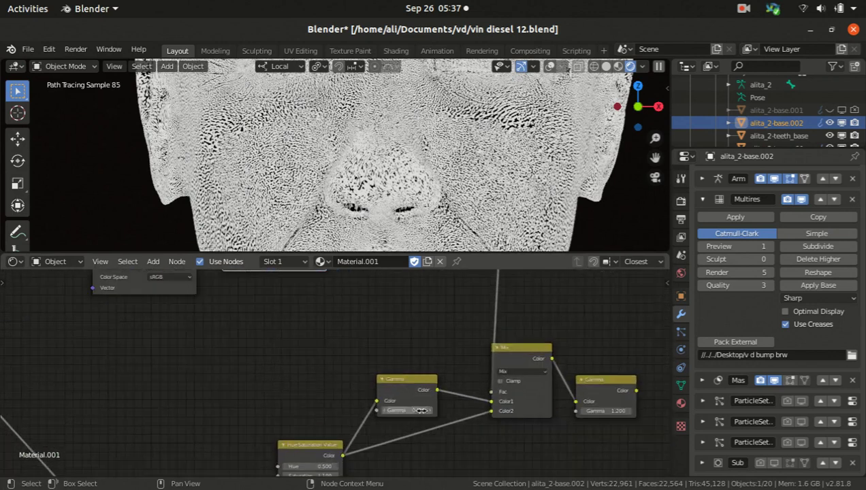
scroll(436, 409, "up", 2, "shift")
scroll(234, 405, "down", 3)
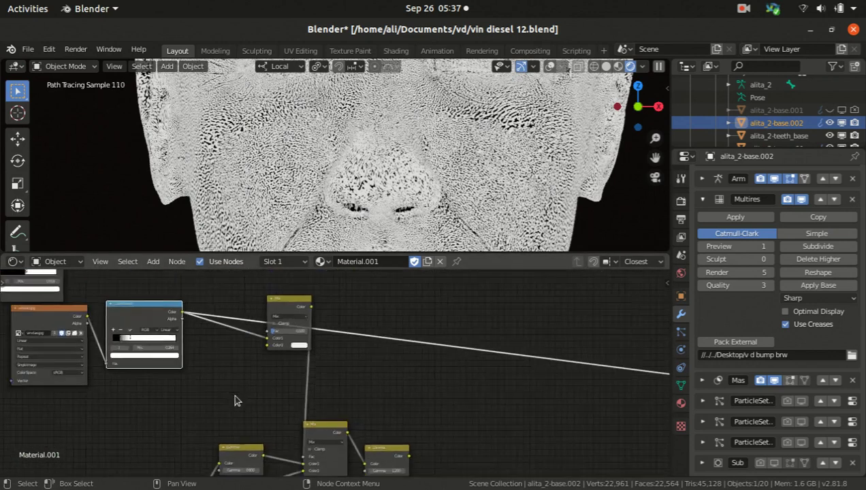
scroll(231, 416, "up", 4, "ctrl")
scroll(225, 447, "up", 1)
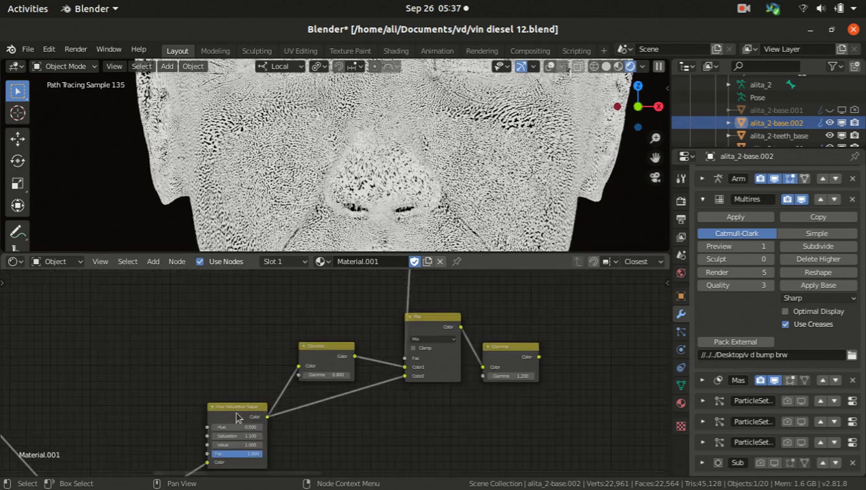
left_click(238, 415, "ctrl+shift")
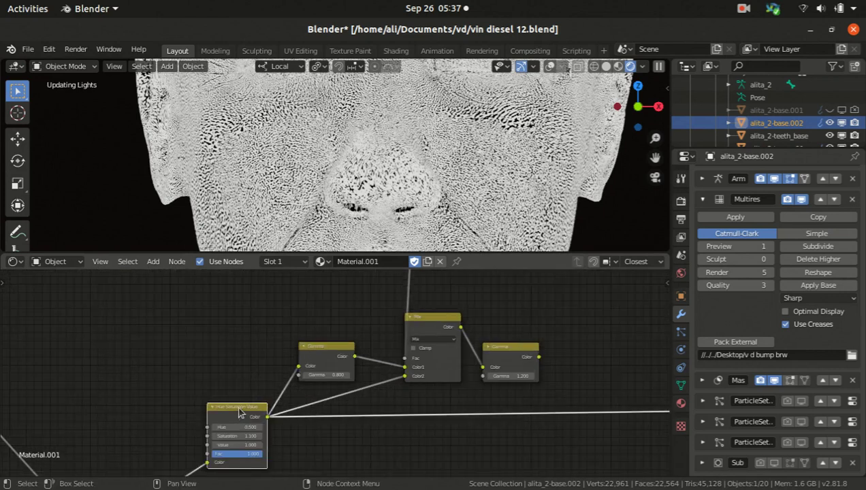
scroll(318, 376, "up", 2)
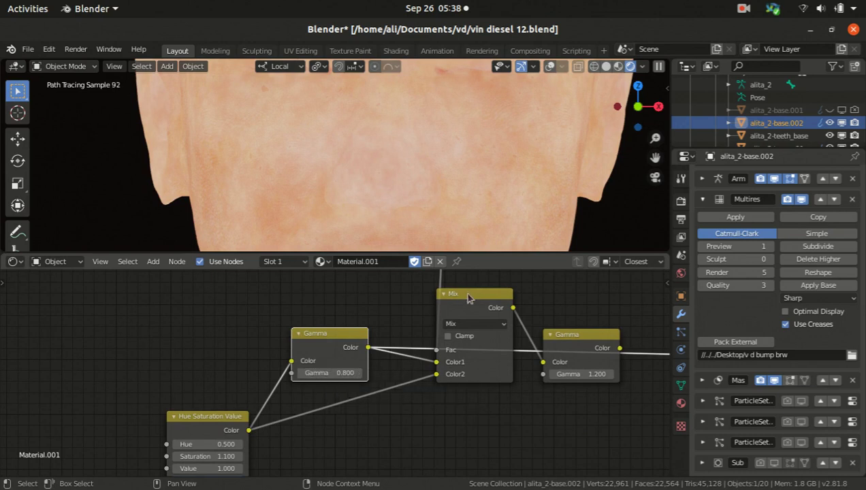
Step: Preview the Mix node that blends the Gamma and Hue Saturation Value colors, trace its inputs, and inspect the skin up close
left_click(490, 304, "ctrl+shift")
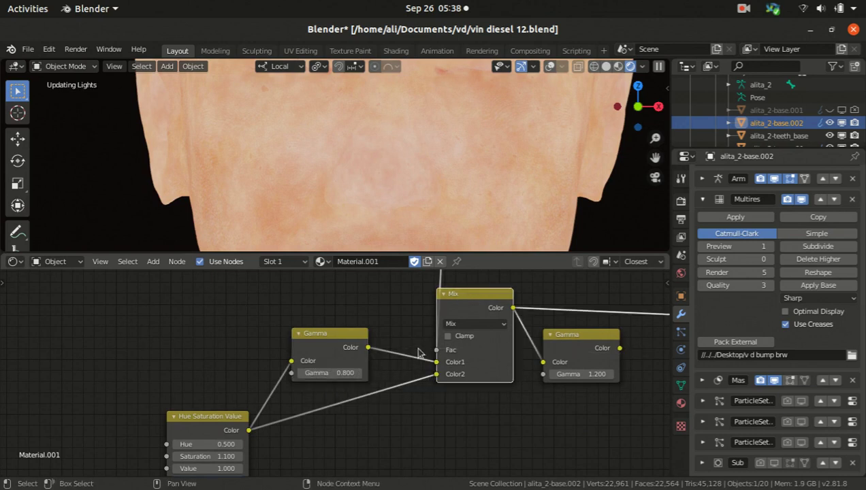
scroll(429, 344, "down", 2)
middle_click_drag(429, 344, 421, 394)
middle_click_drag(191, 337, 201, 386)
scroll(406, 396, "down", 2)
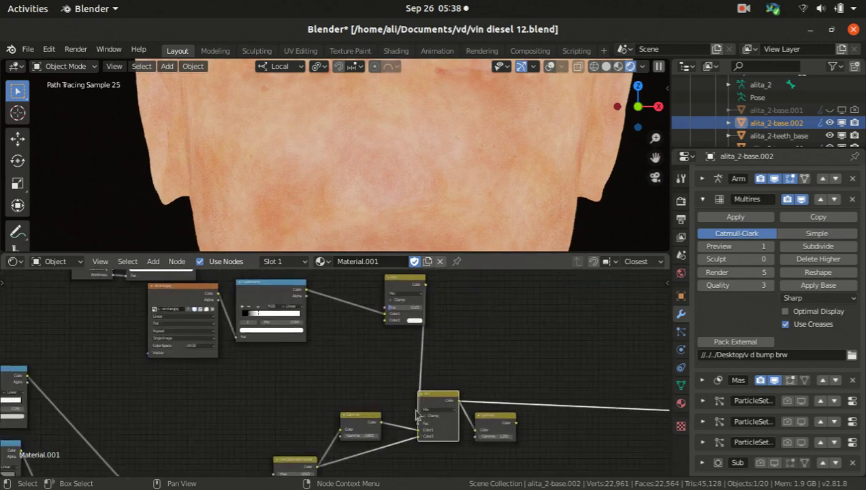
scroll(449, 443, "up", 3)
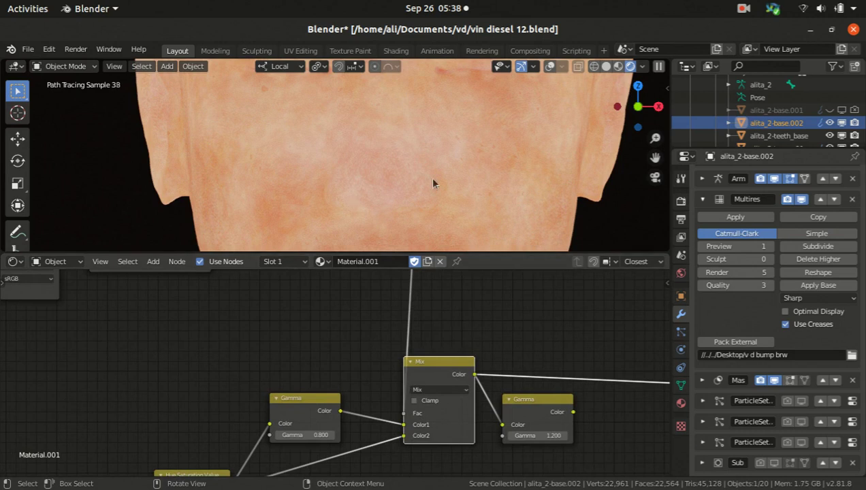
scroll(383, 179, "up", 4)
scroll(381, 167, "up", 2)
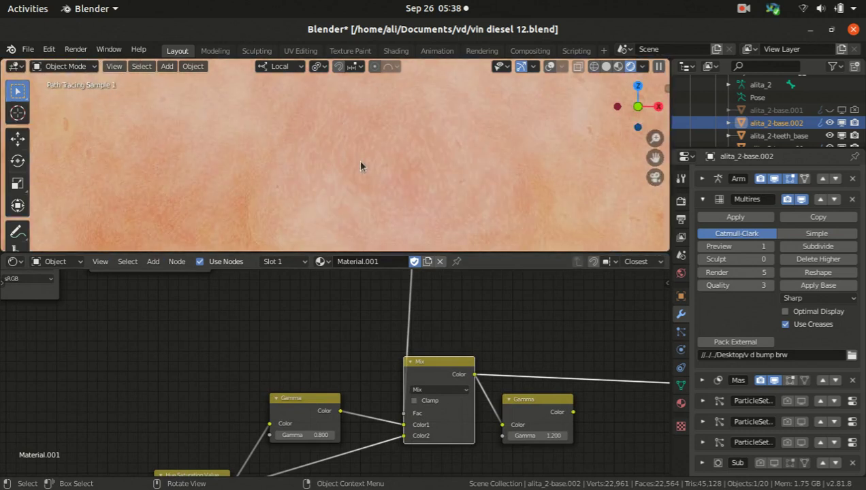
scroll(321, 170, "down", 3)
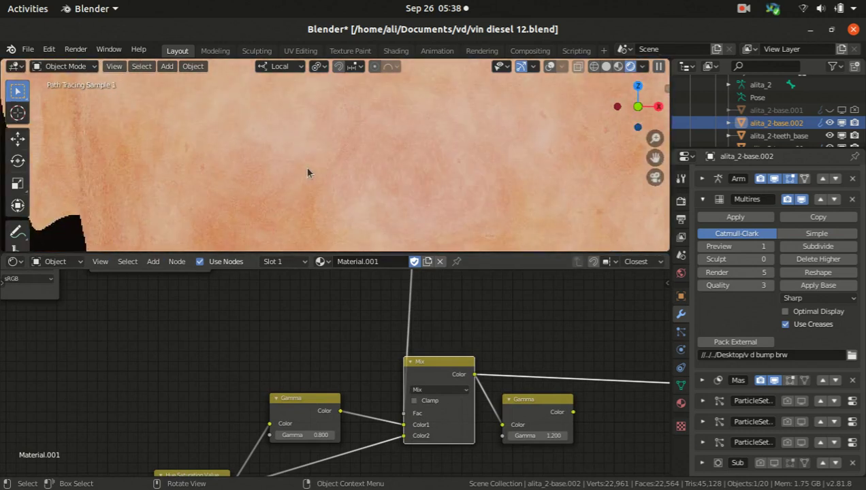
Step: Inspect the mixed skin color up close across the cheek, chin and lips of the head
scroll(221, 107, "up", 2)
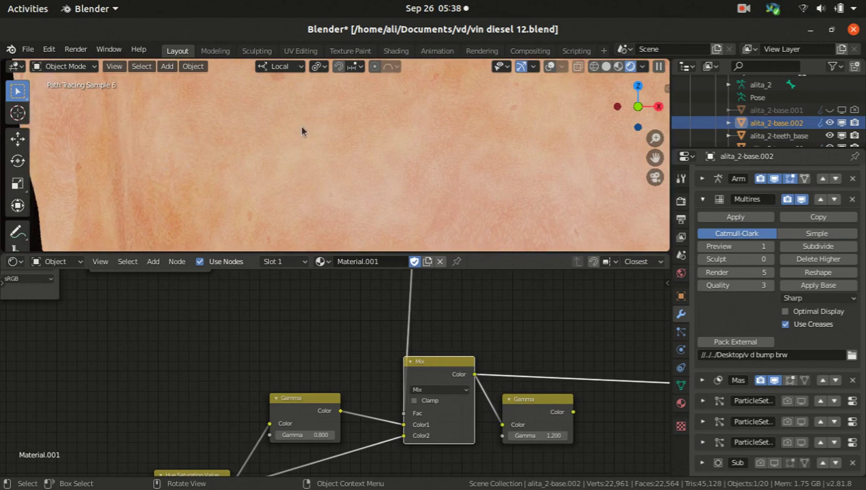
scroll(300, 130, "down", 1)
scroll(327, 136, "down", 4)
scroll(360, 197, "up", 6)
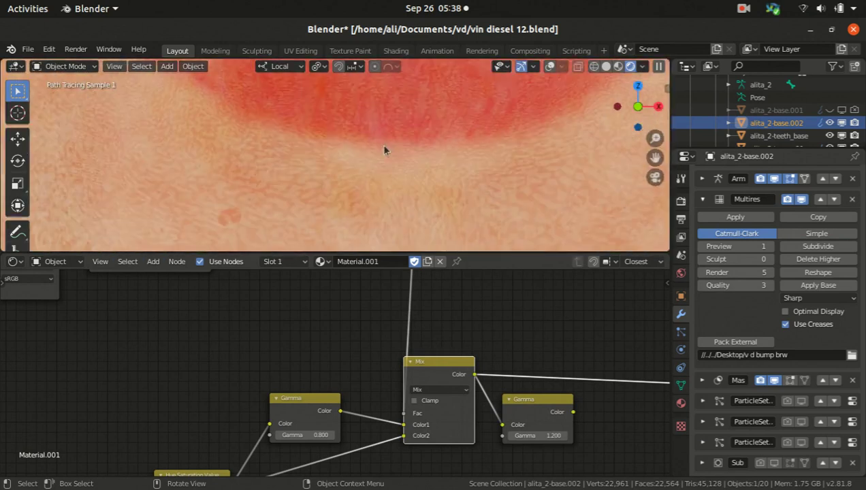
scroll(371, 88, "down", 2)
scroll(363, 143, "up", 3)
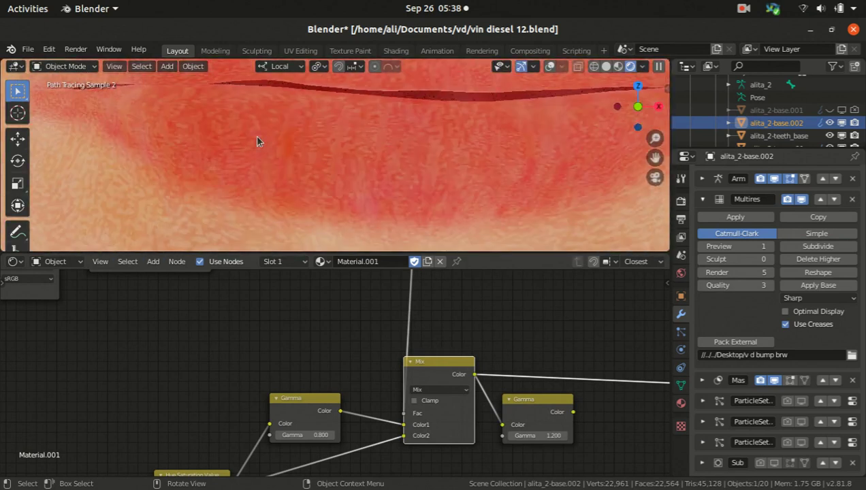
scroll(263, 141, "down", 5)
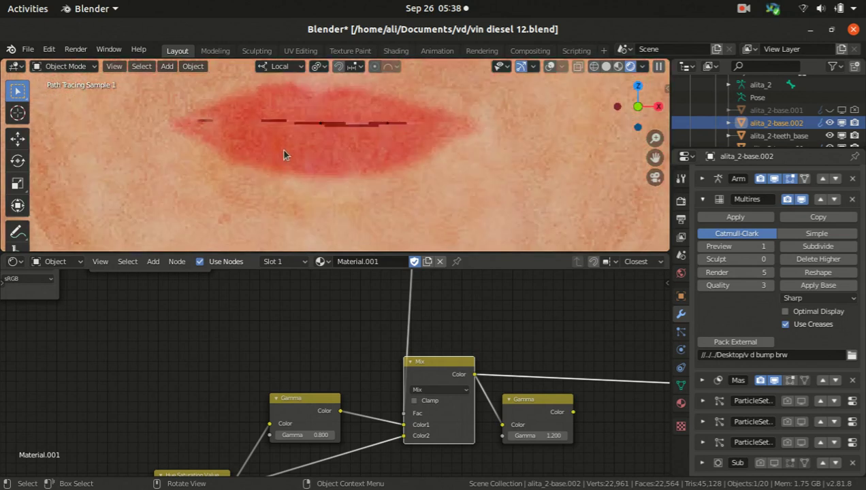
scroll(300, 99, "up", 4)
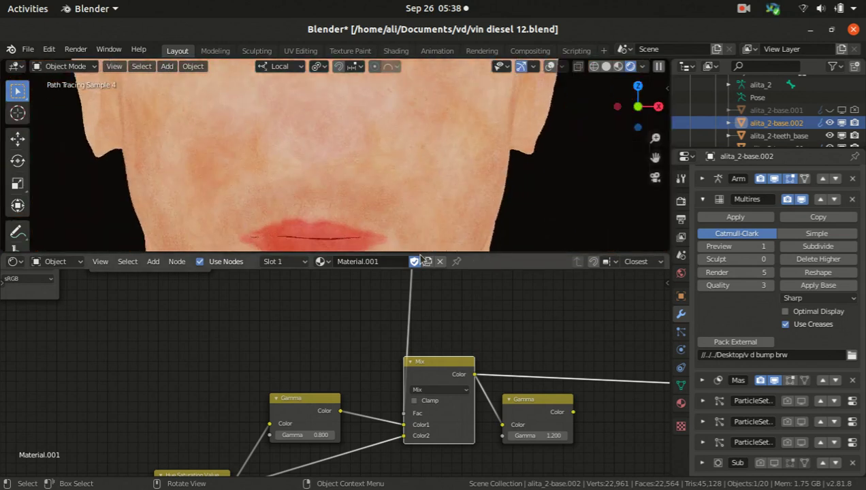
Step: Preview the 1.200 Gamma node that follows the skin color Mix node through the emission viewer
mouse_move(439, 371)
left_mouse_down()
mouse_move(453, 368)
mouse_move(447, 373)
left_mouse_up()
scroll(453, 368, "down", 5)
left_click_drag(379, 357, 400, 356)
scroll(392, 356, "down", 3)
scroll(445, 376, "up", 5)
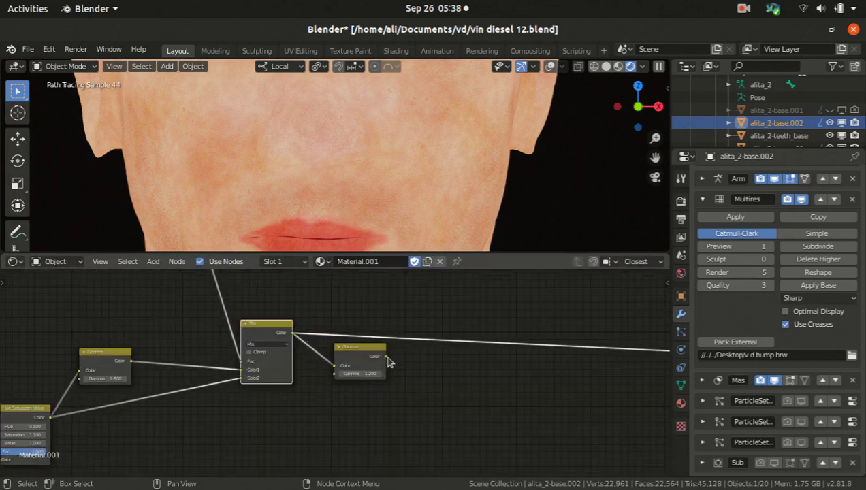
left_click(366, 351)
scroll(358, 361, "down", 2)
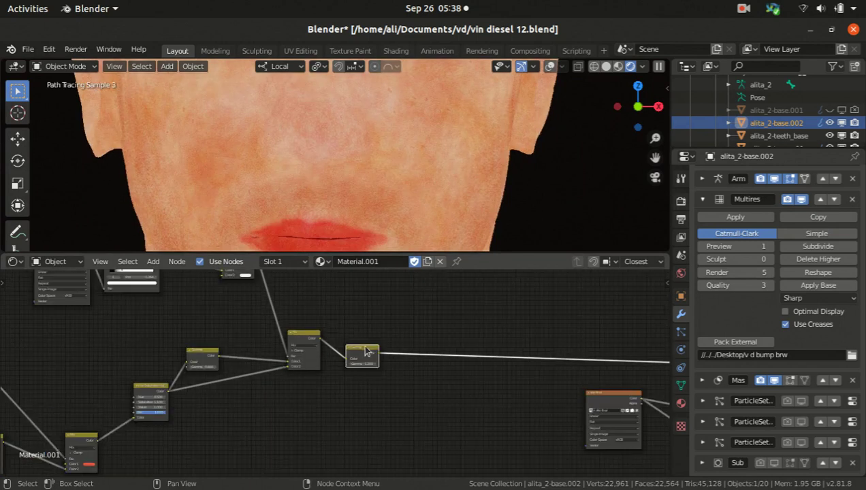
Step: Examine the whole skin color node chain that ends at the 1.200 Gamma node
scroll(341, 379, "down", 2)
scroll(340, 374, "down", 4)
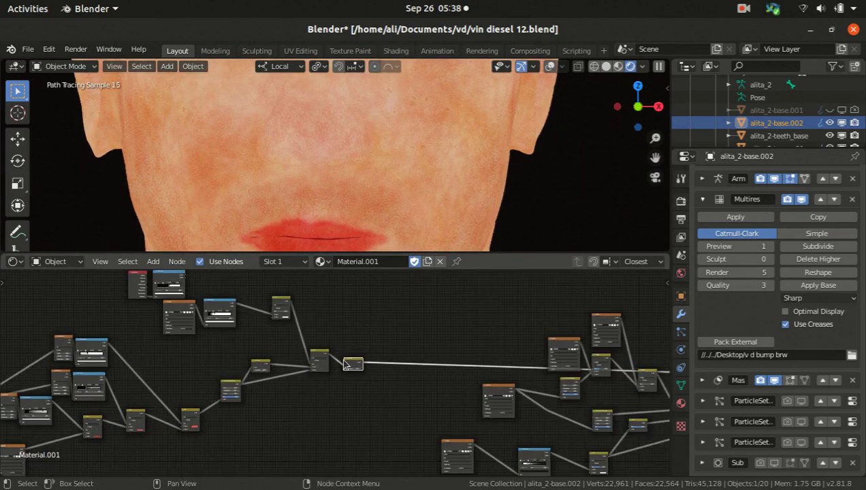
scroll(335, 375, "up", 2)
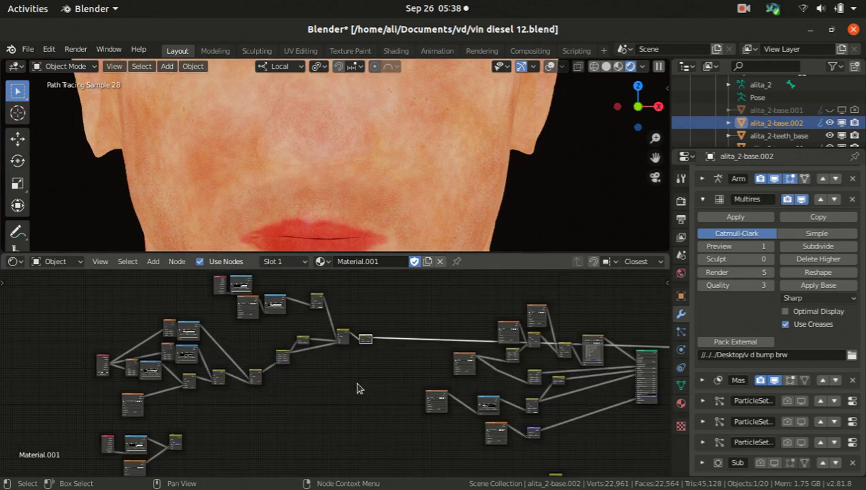
scroll(380, 341, "up", 4)
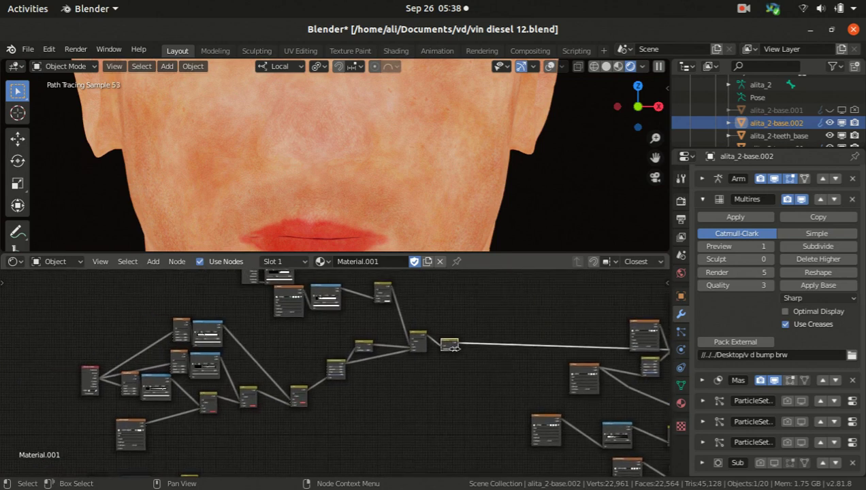
scroll(446, 348, "up", 2)
scroll(446, 347, "down", 1)
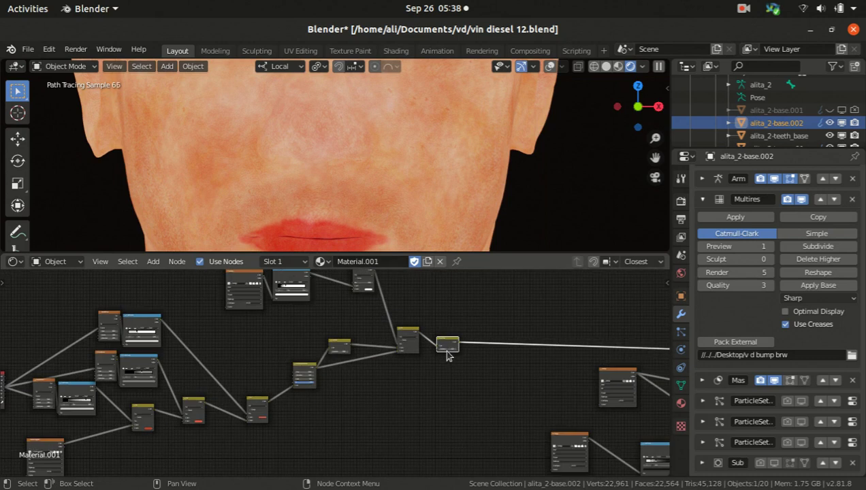
middle_click_drag(576, 379, 440, 385)
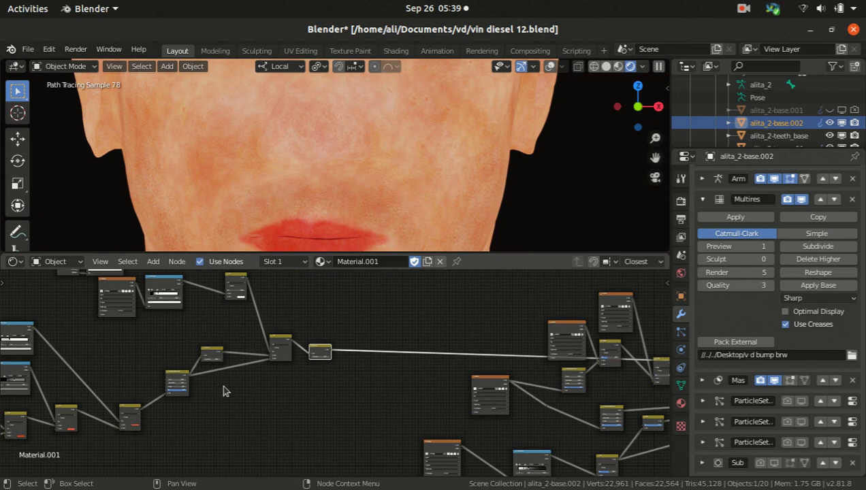
Step: Select the skin final image texture node and check which image it holds
scroll(481, 387, "up", 3)
left_click(488, 395)
scroll(497, 411, "down", 4)
middle_click_drag(344, 377, 363, 384)
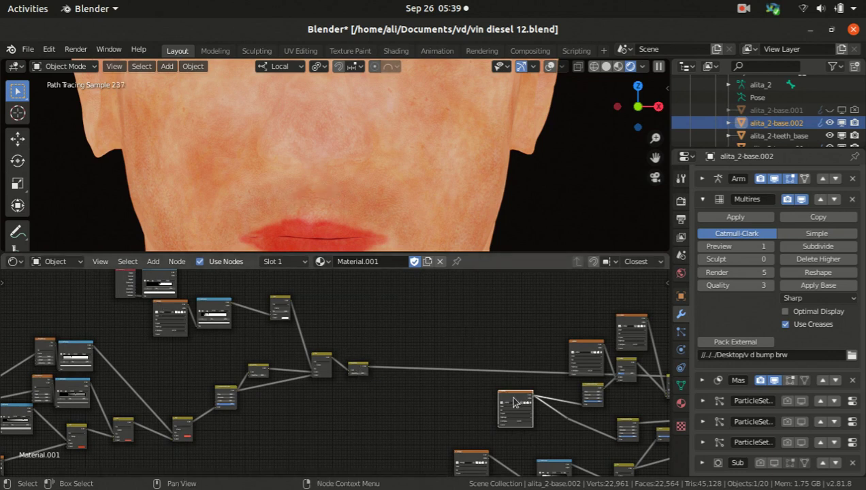
scroll(514, 402, "up", 7)
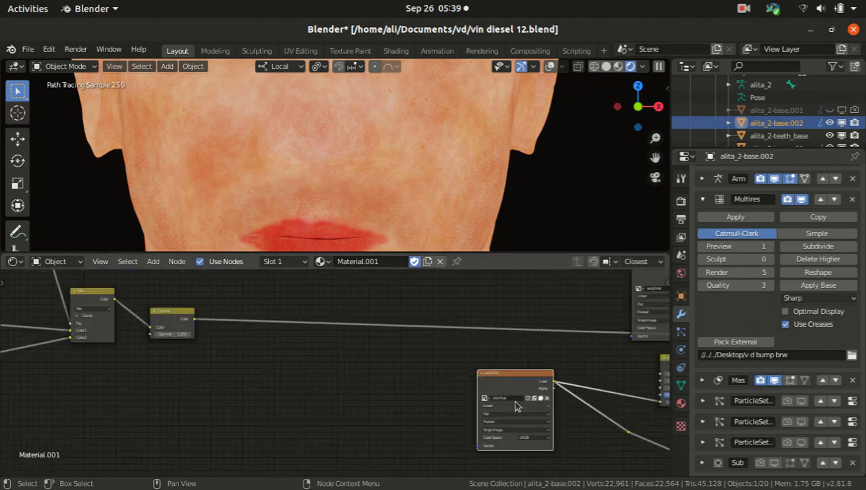
scroll(449, 397, "down", 6)
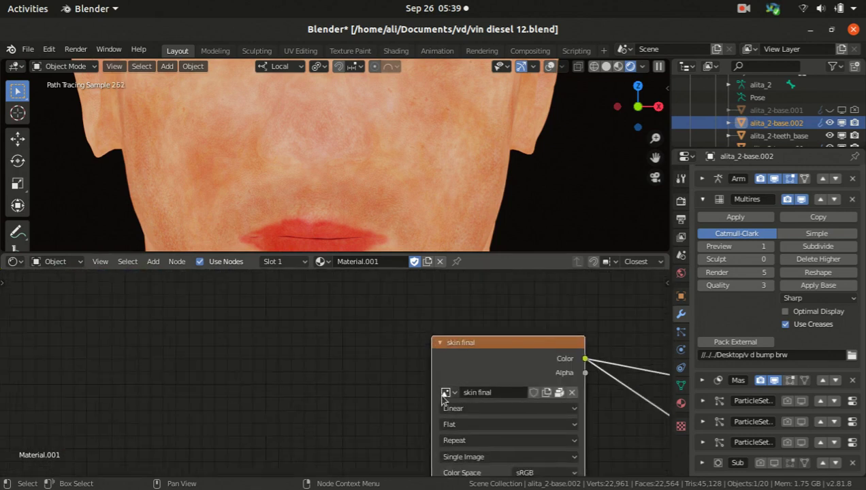
scroll(447, 396, "up", 1)
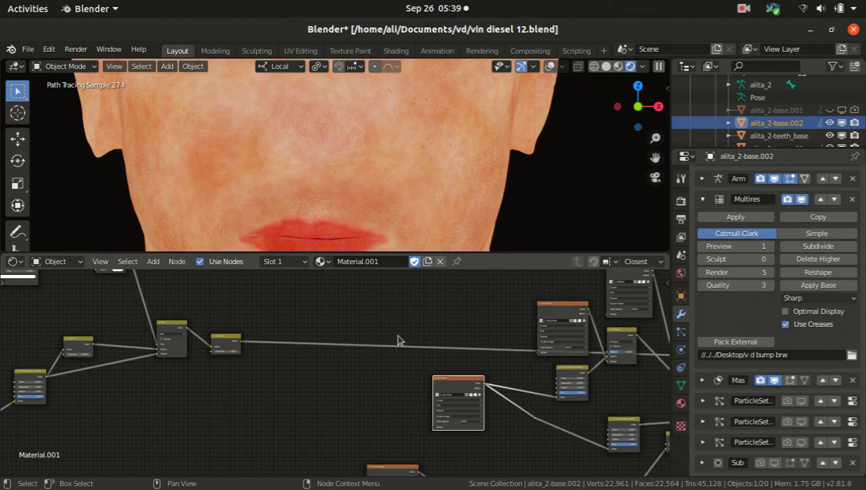
Step: Trace the skin final texture's links through the color adjustment nodes to the Principled BSDF and compare with the Gamma chain
middle_click_drag(499, 367, 363, 362)
middle_click_drag(553, 375, 376, 348)
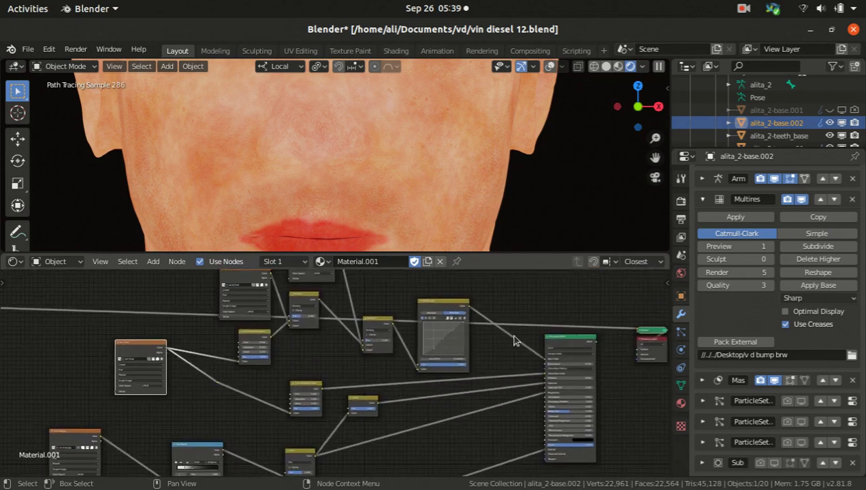
scroll(513, 342, "down", 3)
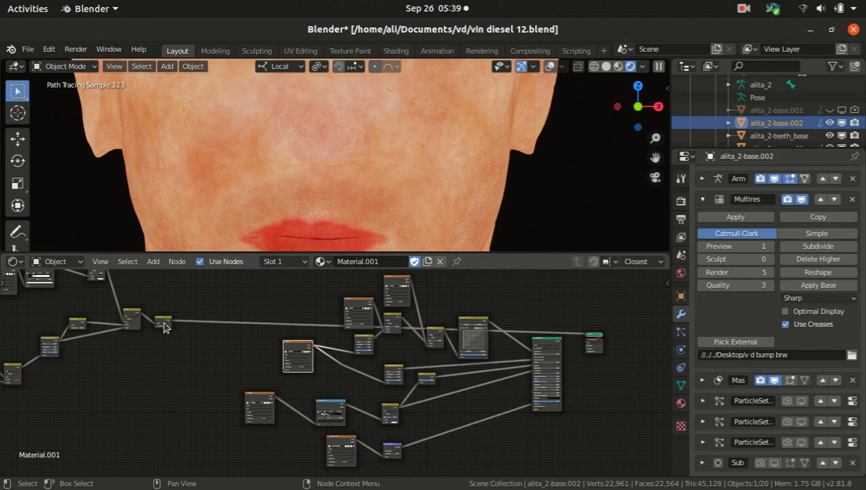
scroll(163, 324, "up", 1)
scroll(358, 367, "down", 3)
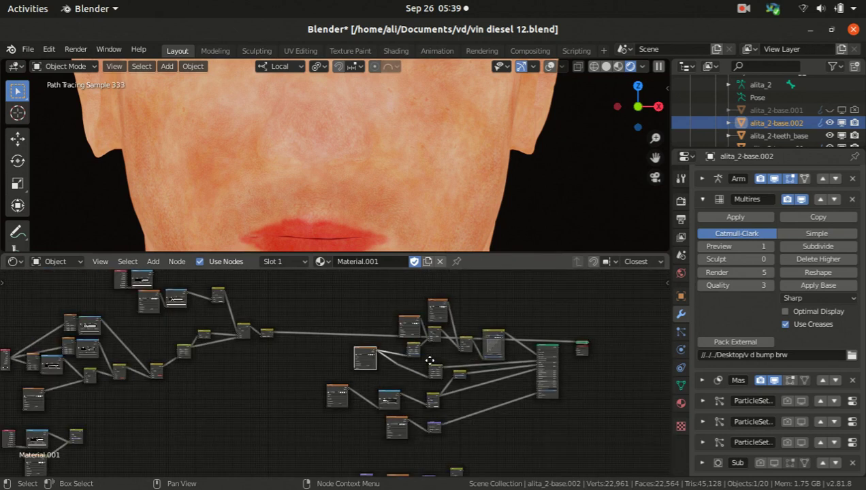
scroll(358, 392, "up", 2)
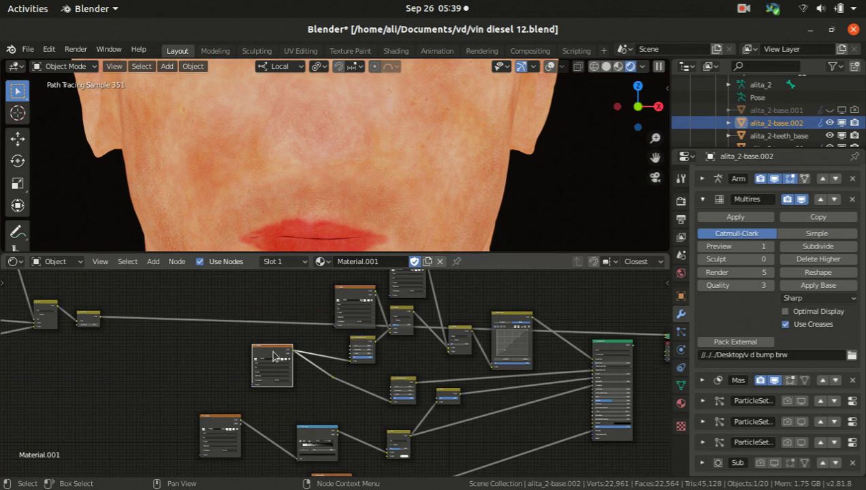
Step: Switch to solid shading, link the skin final texture to the viewer output, and preview it on the head in rendered shading
left_click(607, 66)
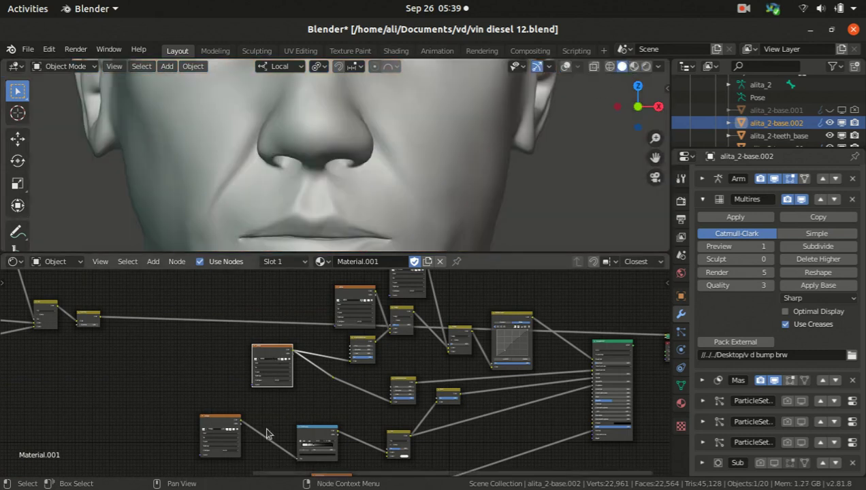
scroll(269, 436, "down", 4)
scroll(240, 353, "down", 2)
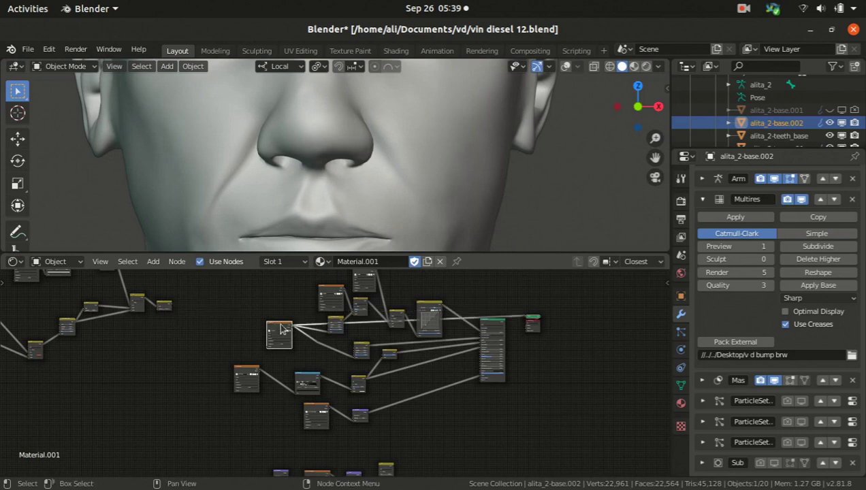
scroll(282, 328, "up", 3)
scroll(289, 332, "up", 1)
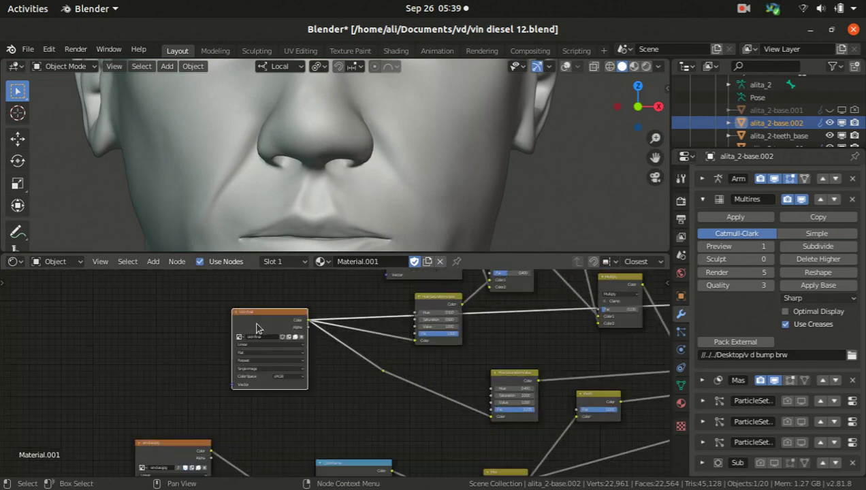
scroll(262, 323, "down", 5)
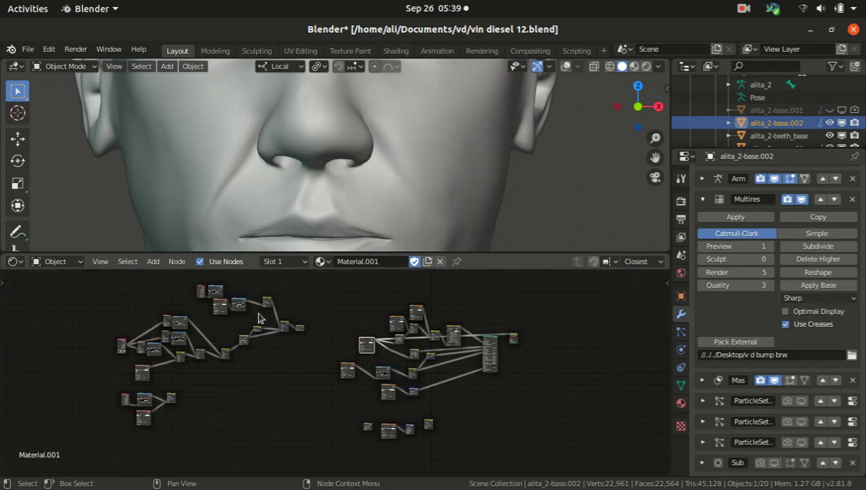
scroll(298, 333, "up", 5)
scroll(408, 320, "up", 2)
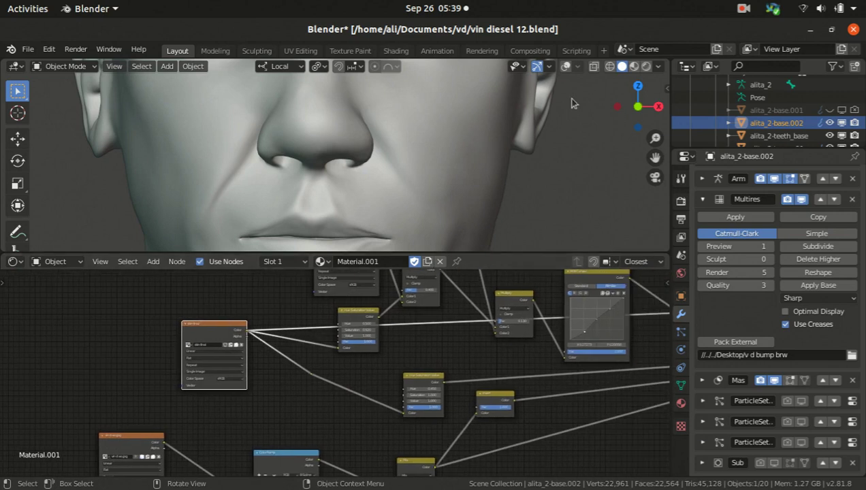
left_click(647, 67)
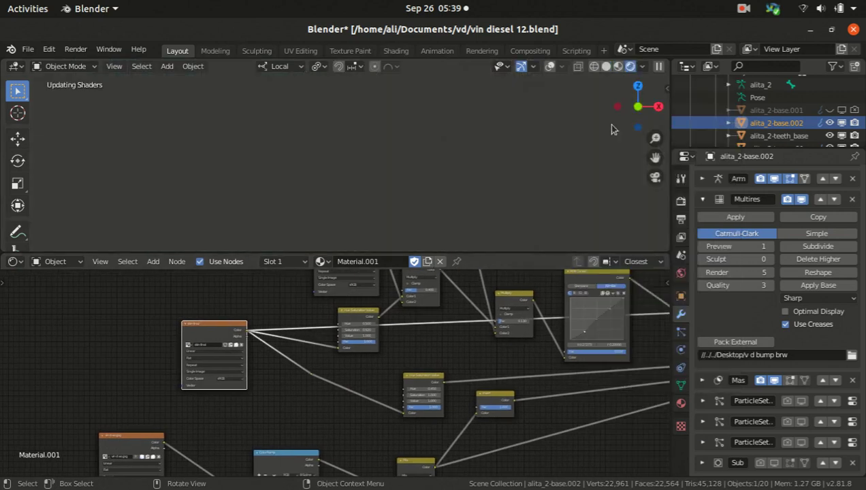
scroll(448, 342, "down", 3)
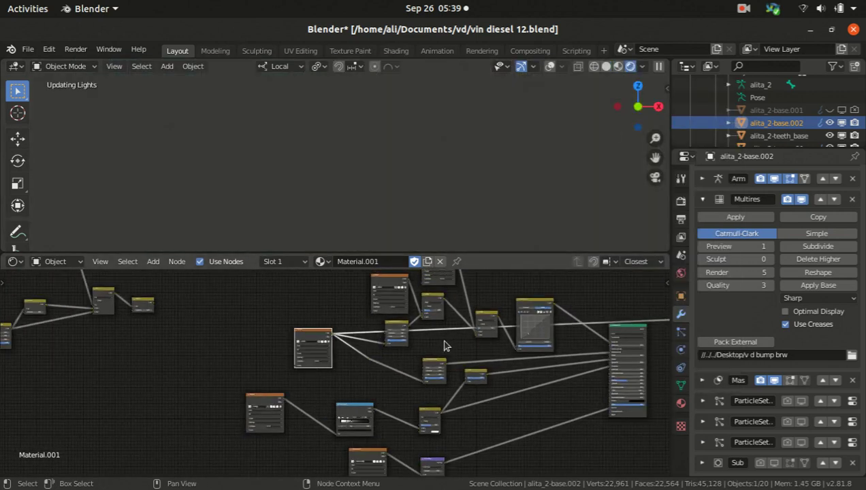
scroll(408, 354, "up", 2)
scroll(412, 368, "down", 1)
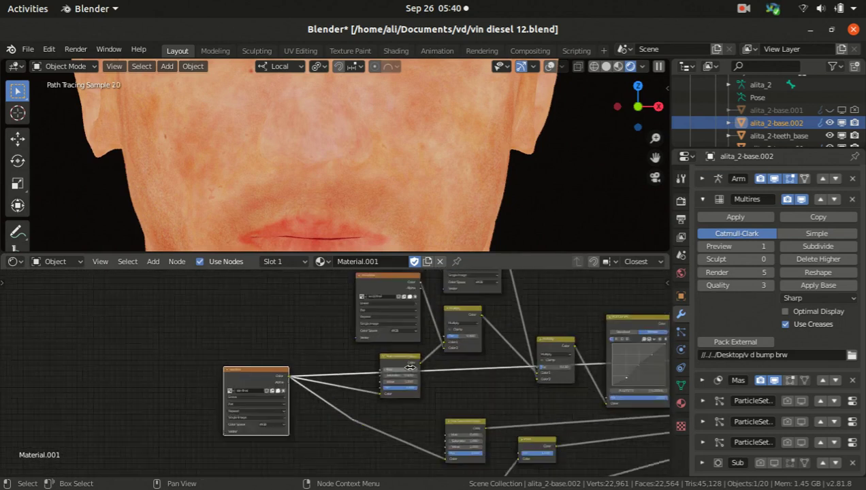
Step: Trace the skin final texture into the Hue Saturation Value and Multiply nodes, and select the Hue Saturation Value node feeding the Multiply
scroll(414, 378, "down", 3, "ctrl")
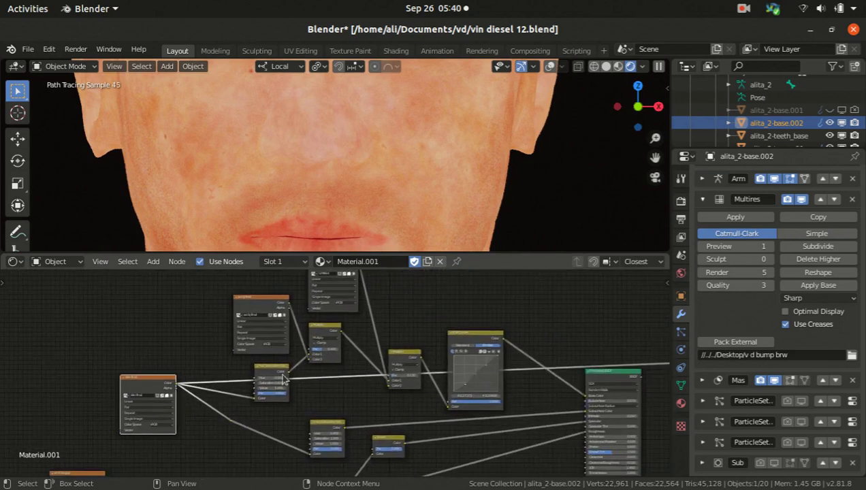
scroll(300, 316, "up", 1)
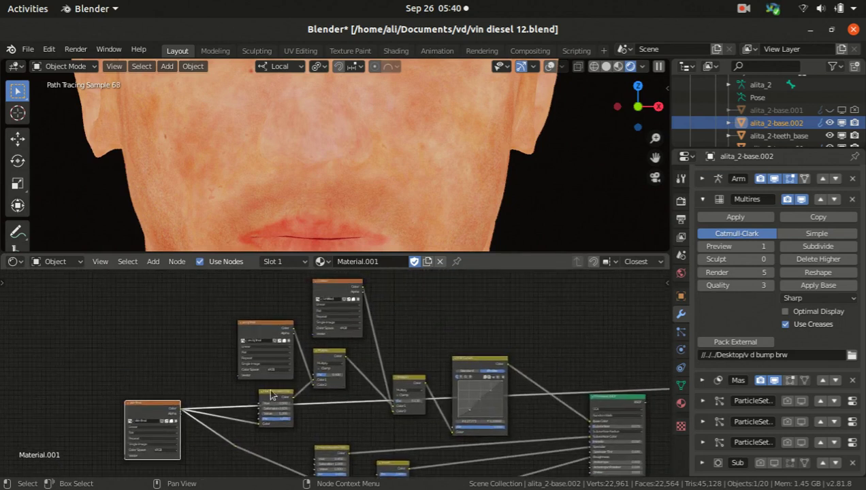
scroll(289, 389, "up", 1)
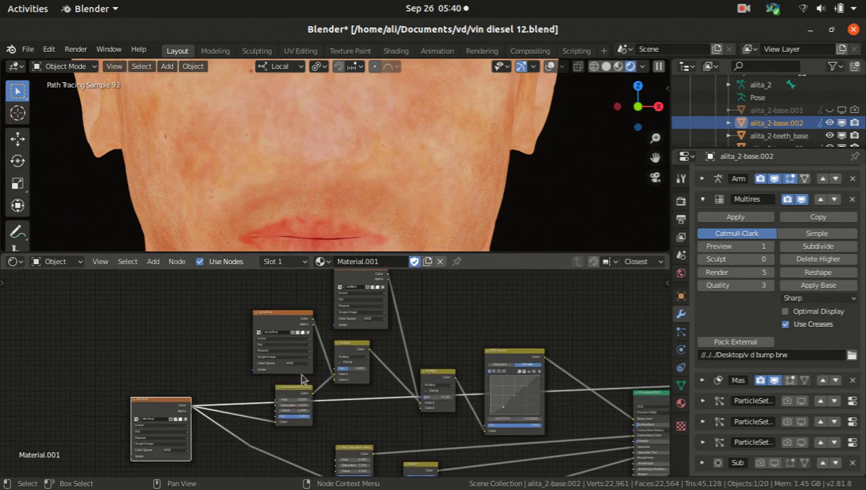
scroll(287, 383, "down", 6)
middle_click_drag(231, 399, 270, 386)
scroll(267, 382, "up", 7)
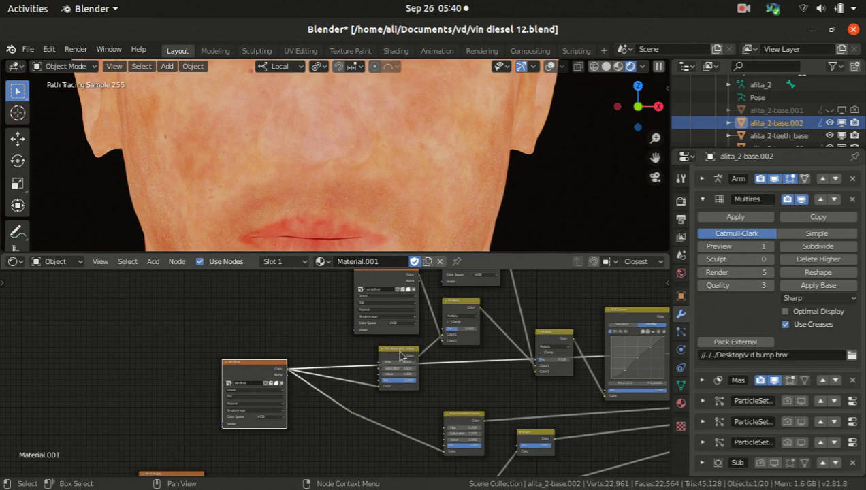
scroll(436, 388, "up", 1)
middle_click_drag(402, 374, 363, 369)
scroll(363, 369, "up", 1)
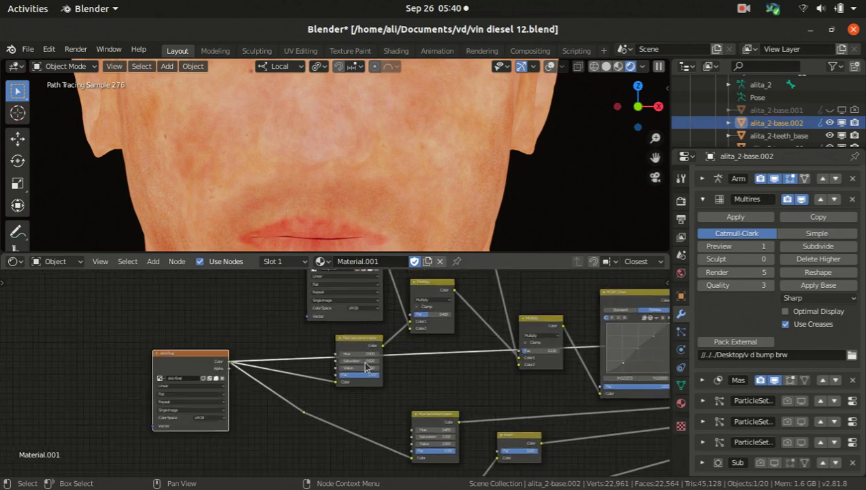
left_click(360, 343)
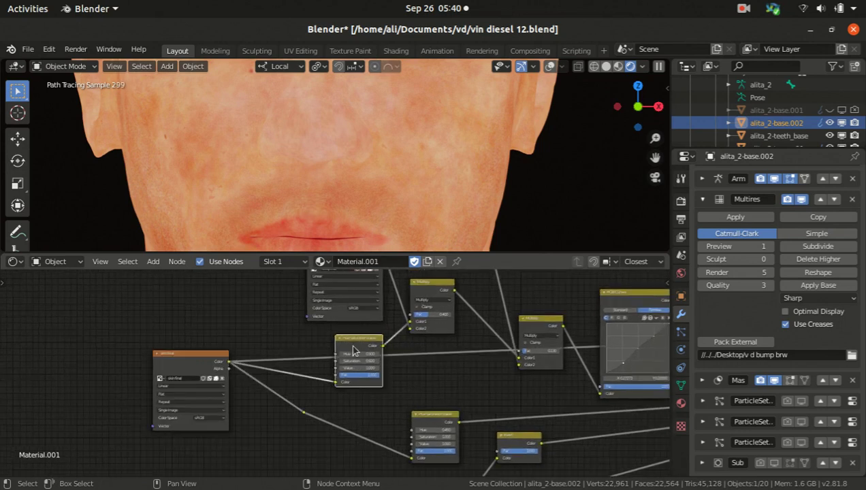
scroll(360, 347, "down", 1)
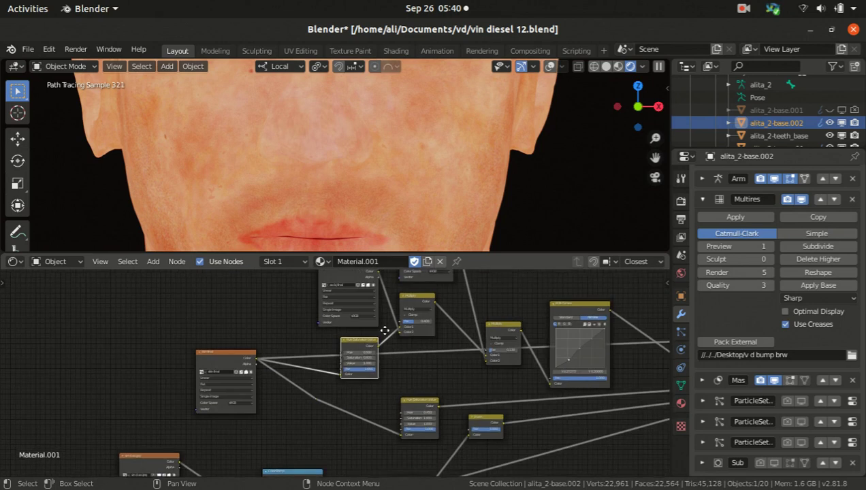
Step: Preview the Hue Saturation Value output and the ao bj final texture on the head, followed by their Multiply result
middle_click_drag(382, 333, 354, 362)
scroll(344, 347, "up", 2)
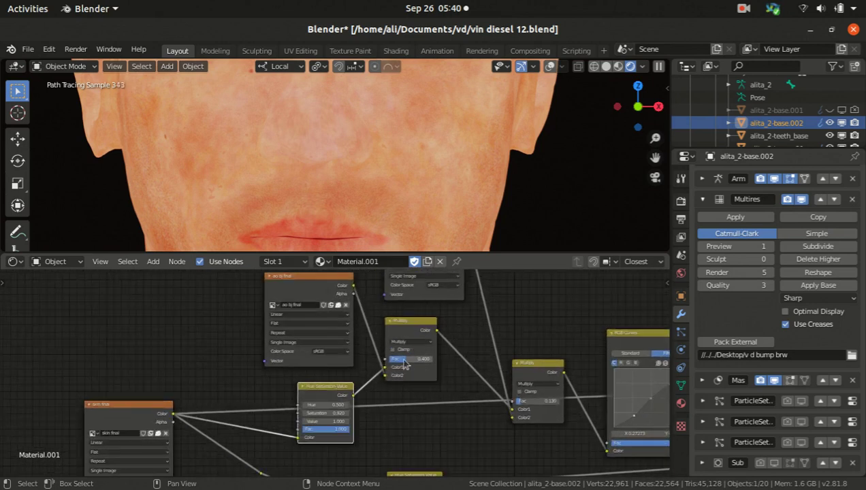
left_click(330, 394, "ctrl+shift")
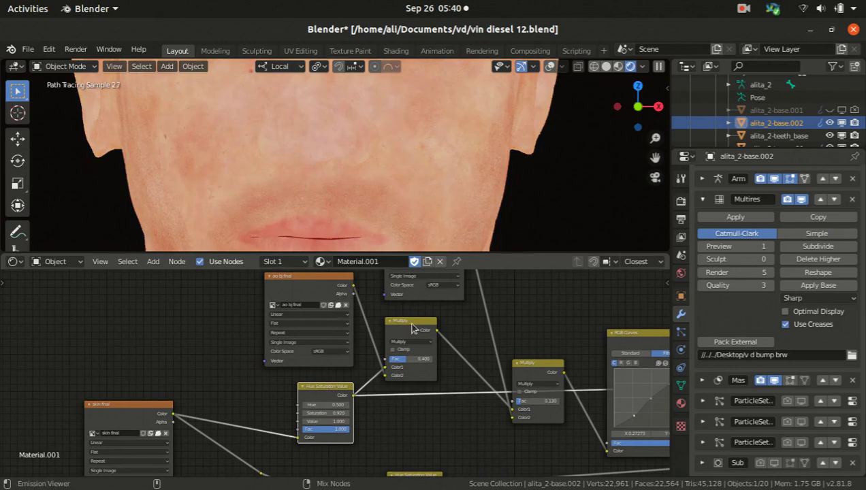
left_click(324, 290, "ctrl+shift")
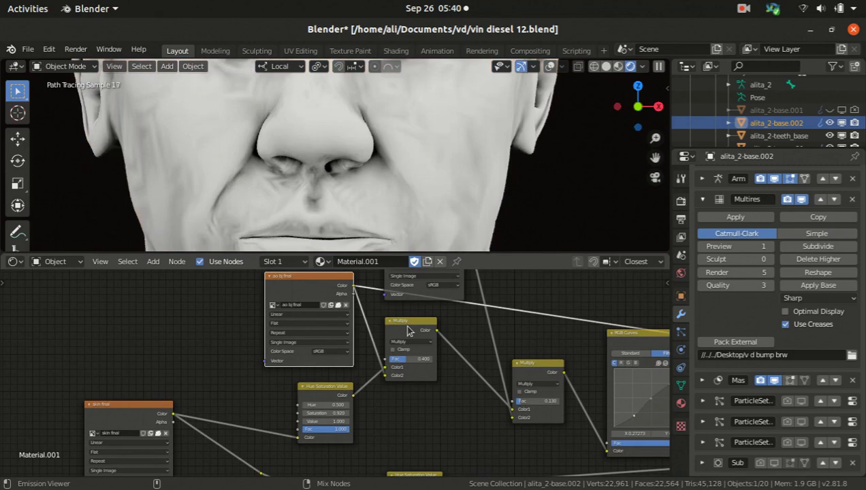
left_click(410, 331, "ctrl+shift")
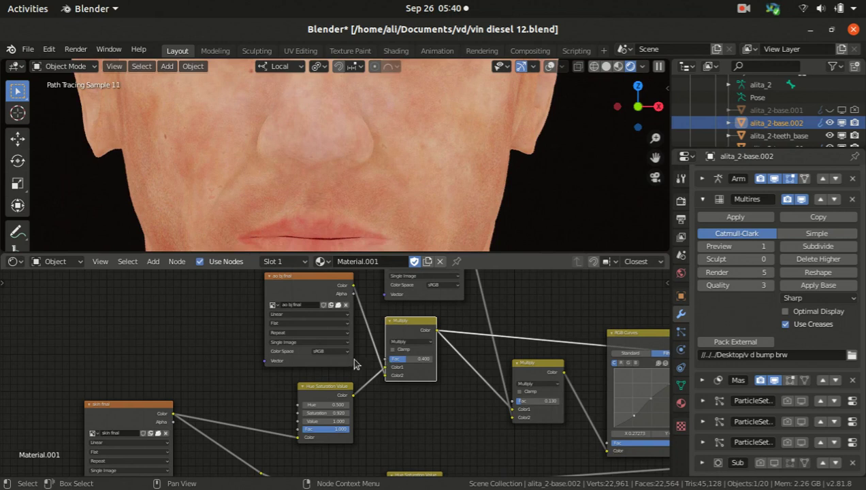
Step: Compare the Hue Saturation Value output with the Multiply result on the head, and examine the multiplied skin across the face
left_click(334, 393, "ctrl+shift")
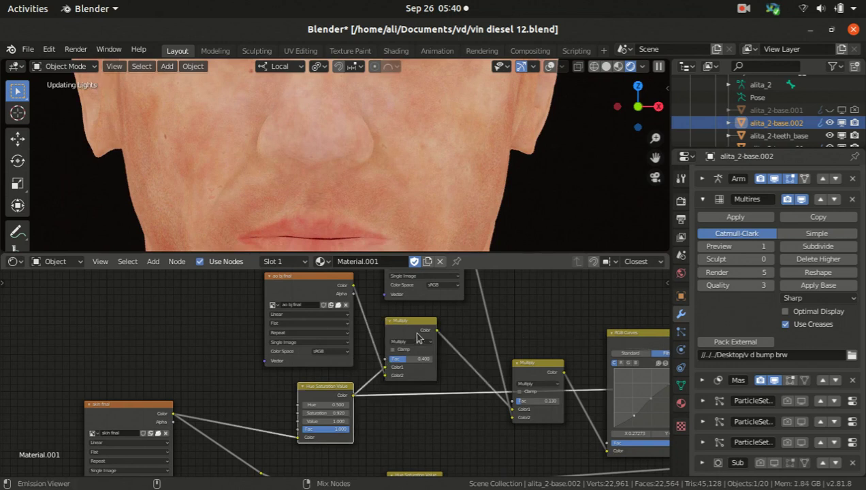
left_click(415, 330, "ctrl+shift")
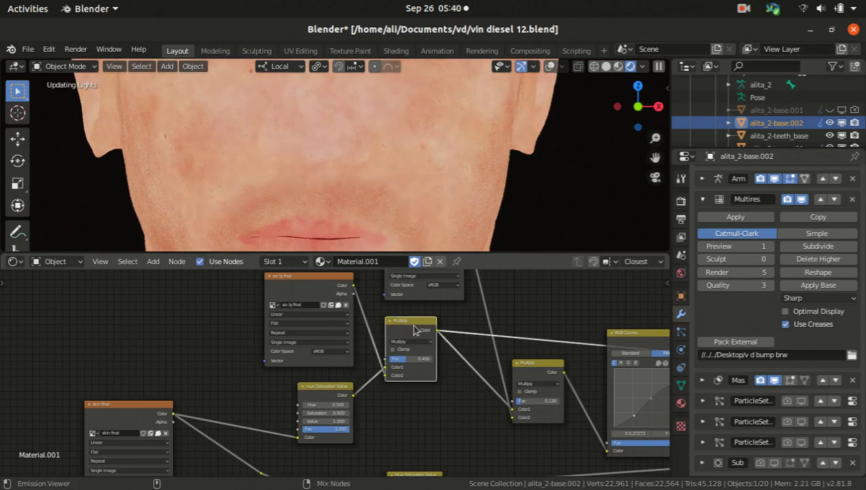
scroll(265, 167, "down", 2)
scroll(320, 167, "down", 2)
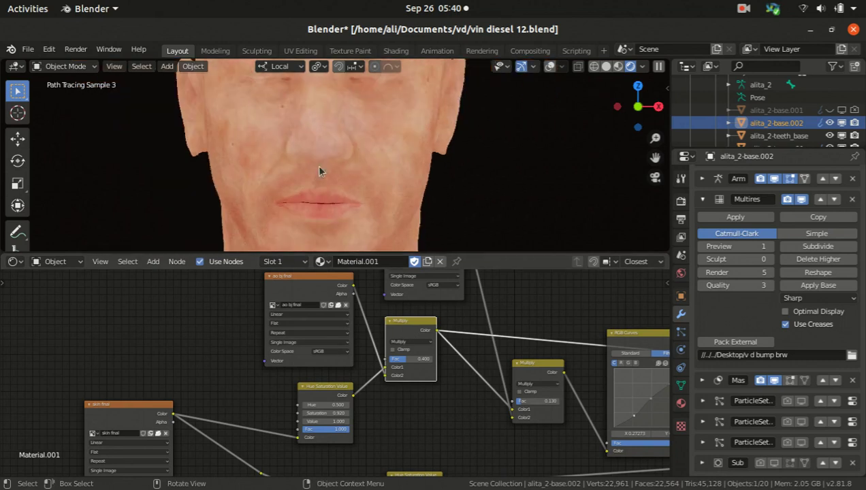
scroll(299, 176, "down", 1)
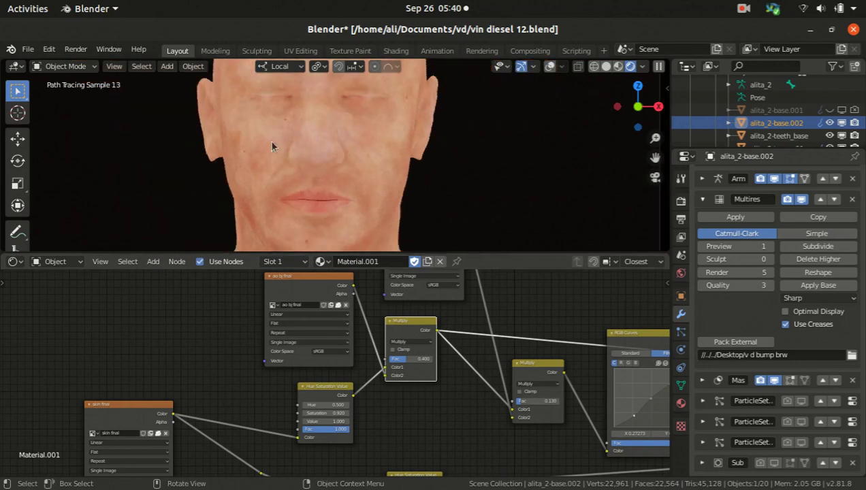
scroll(295, 146, "up", 2)
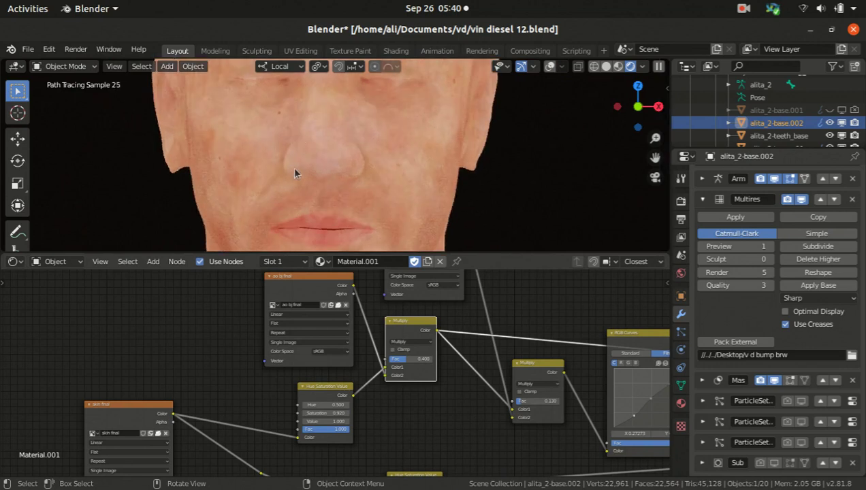
scroll(314, 161, "down", 3)
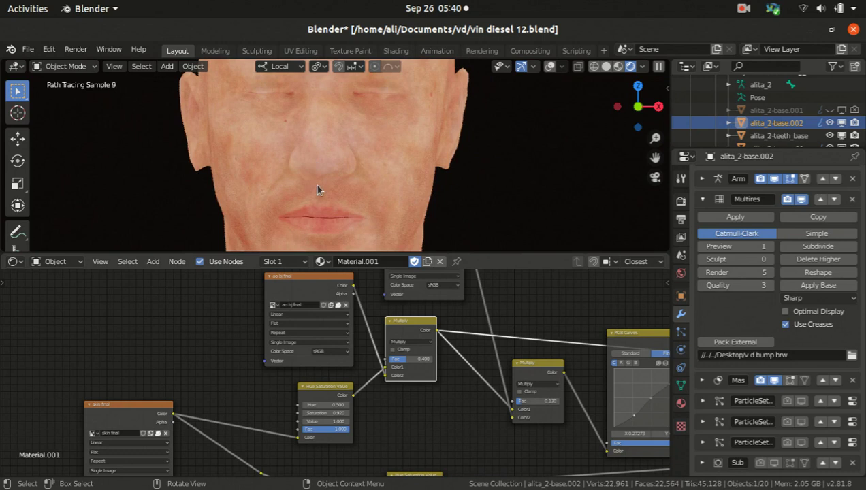
scroll(320, 195, "down", 2)
scroll(285, 141, "up", 3)
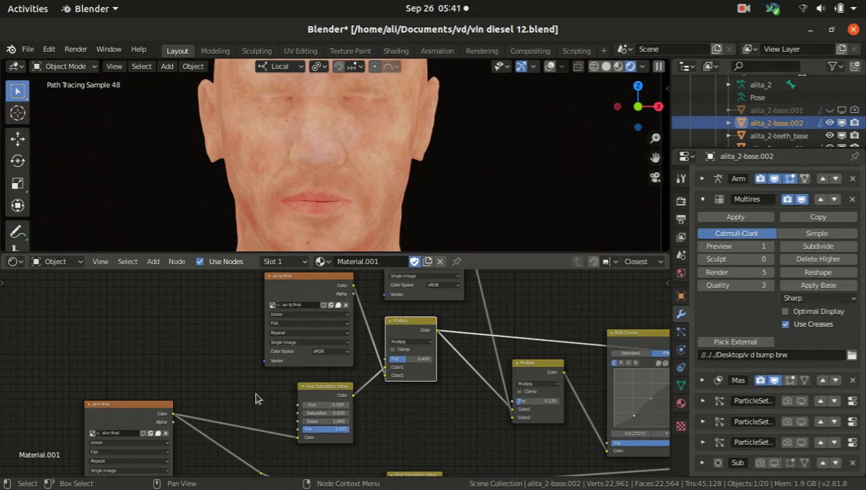
Step: Compare the raw skin final texture with the Multiply result that combines it with ao bj final on the head
left_click(129, 417, "ctrl+shift")
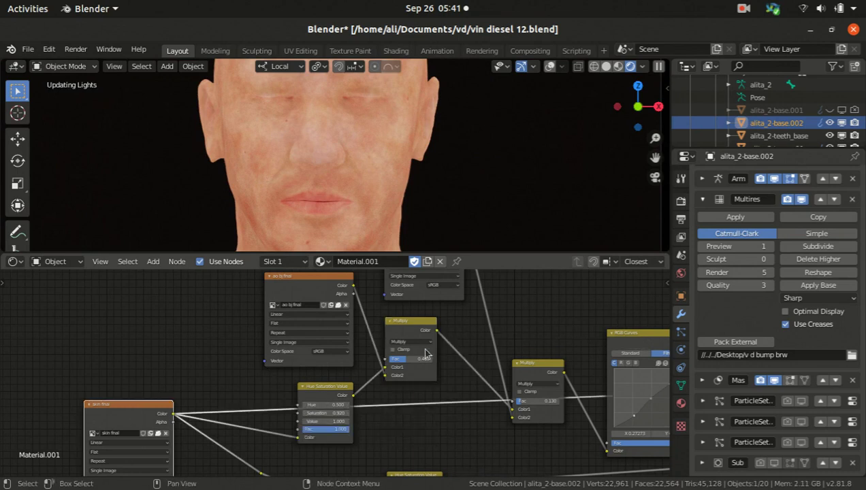
left_click(407, 332, "ctrl+shift")
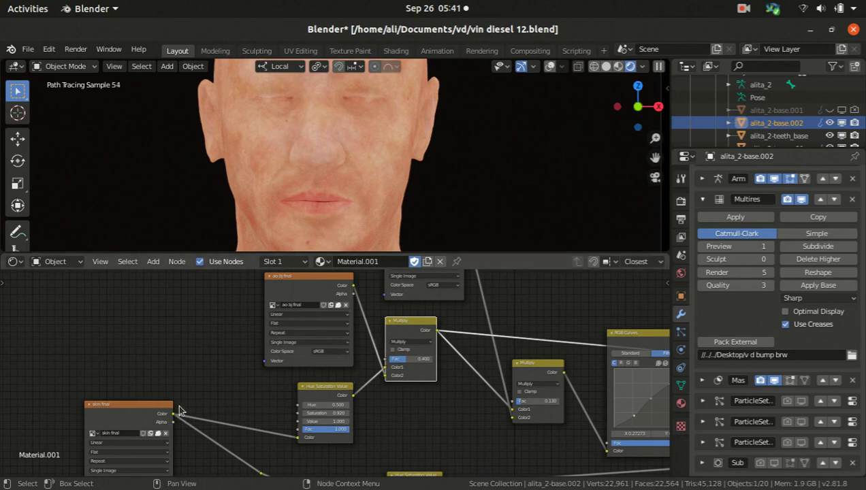
left_click(151, 421)
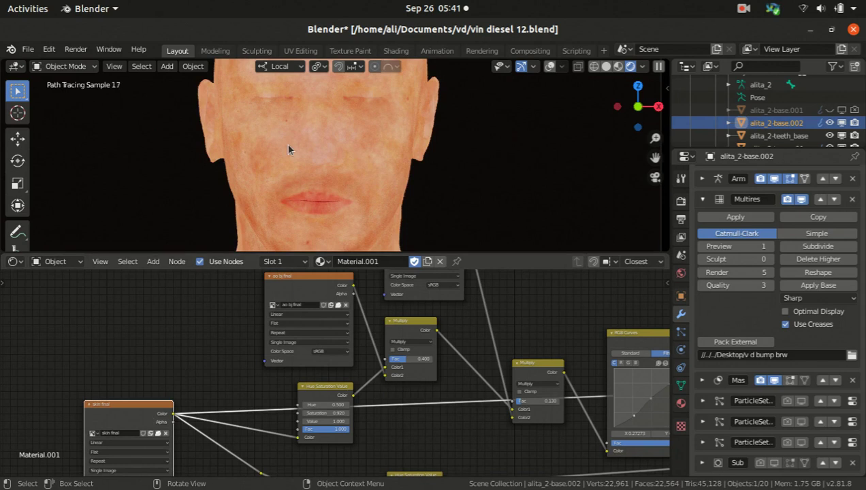
Step: Preview the ao bj final texture alone on the head and examine its shading around the face
left_click(308, 297, "ctrl+shift")
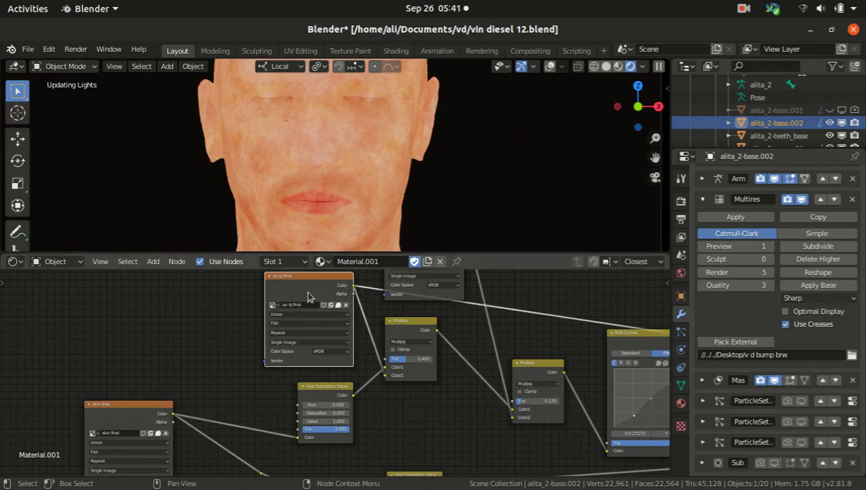
scroll(369, 184, "down", 3)
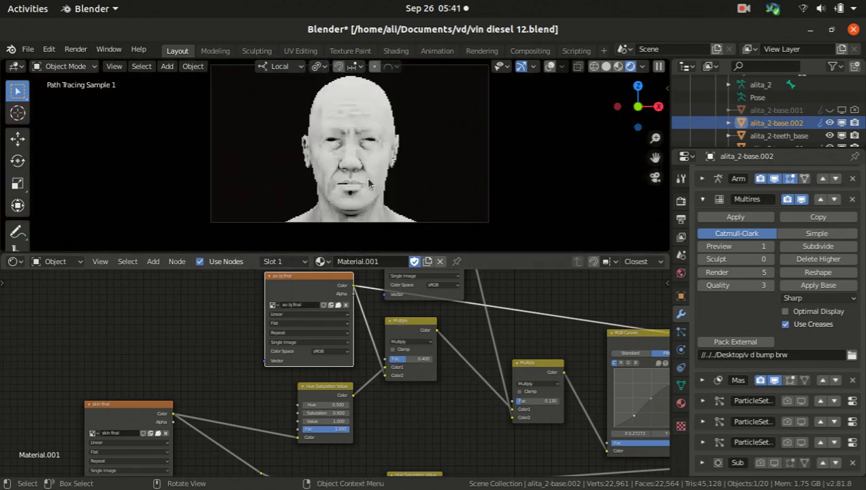
scroll(368, 184, "up", 3)
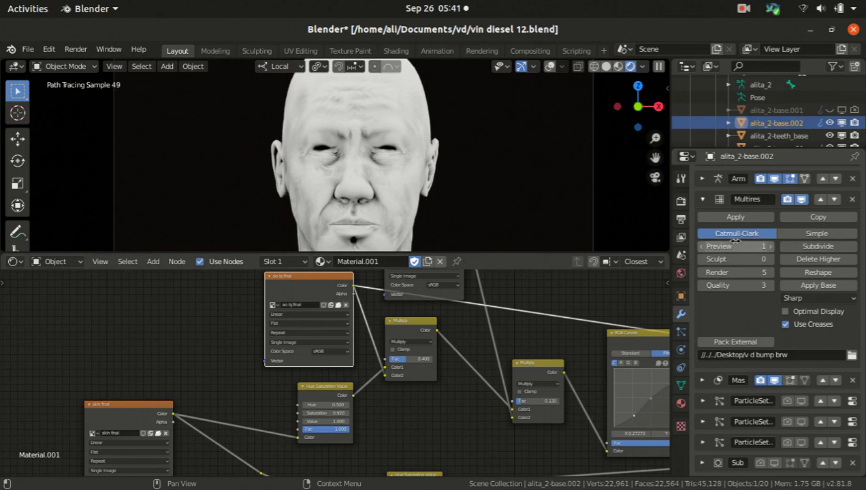
scroll(361, 203, "up", 1)
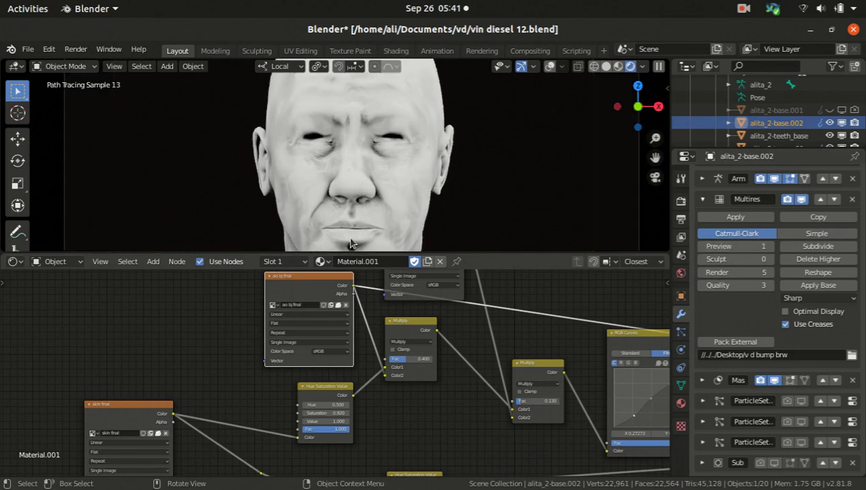
Step: Preview the Multiply node fed by ao bj final on the head and examine the combined skin color
left_click(411, 327, "ctrl+shift")
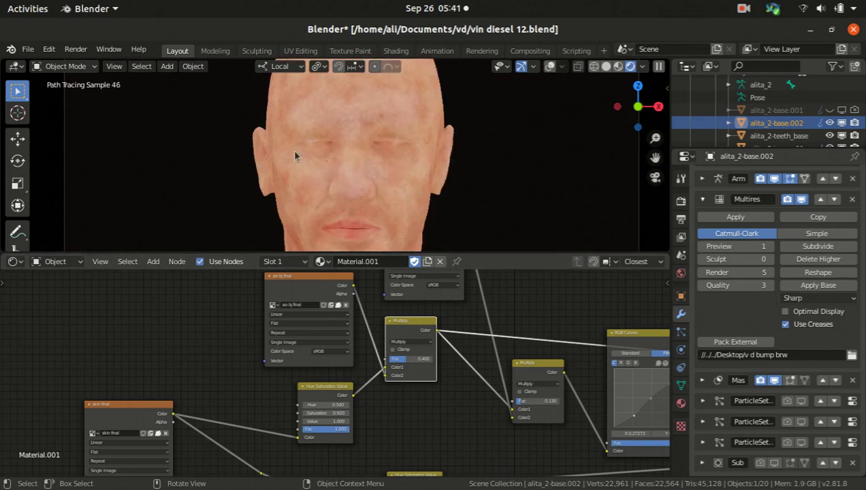
scroll(310, 159, "down", 2)
scroll(350, 186, "up", 1)
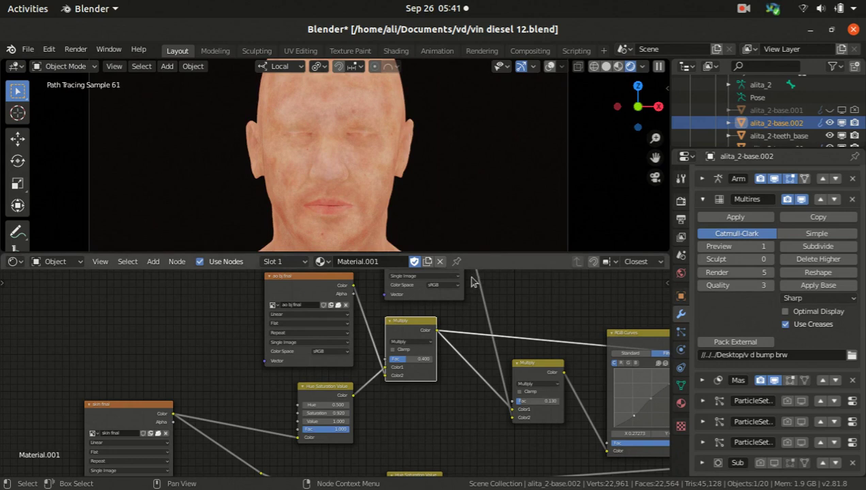
Step: Trace the first Multiply through the second Multiply and RGB Curves to the Principled BSDF, and locate the Untitled texture feeding the second Multiply
scroll(342, 315, "down", 2)
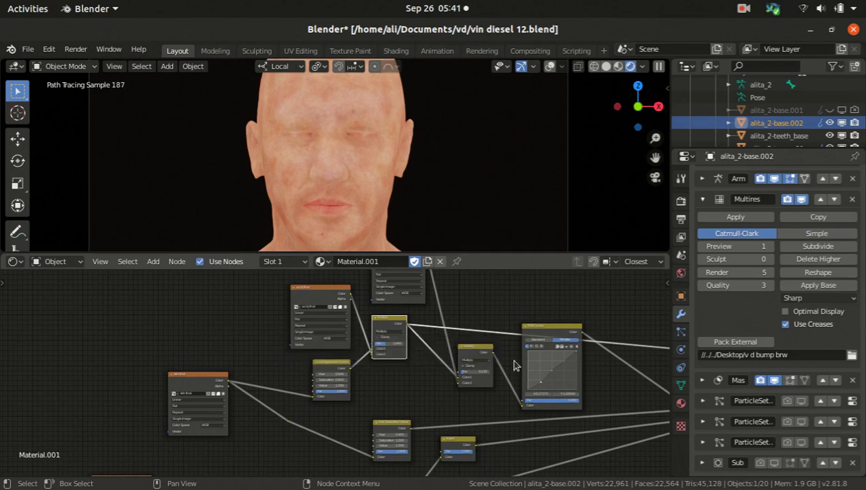
middle_click_drag(521, 365, 398, 348)
scroll(318, 346, "left", 4)
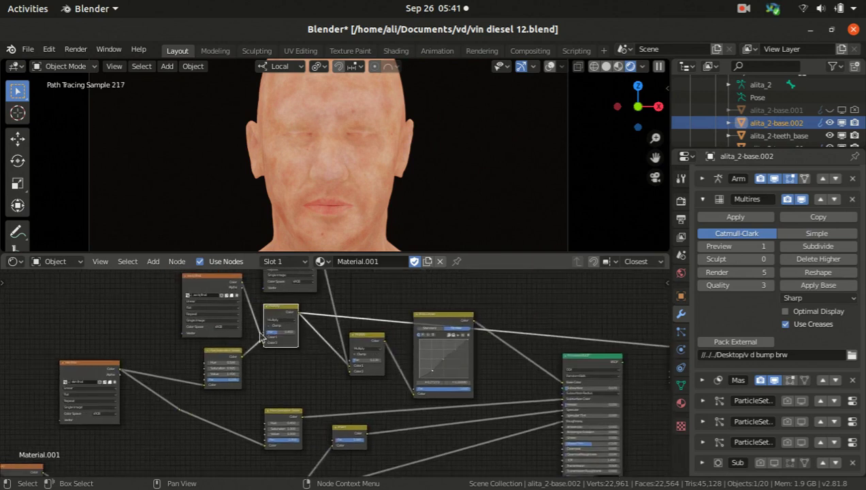
scroll(312, 339, "up", 2)
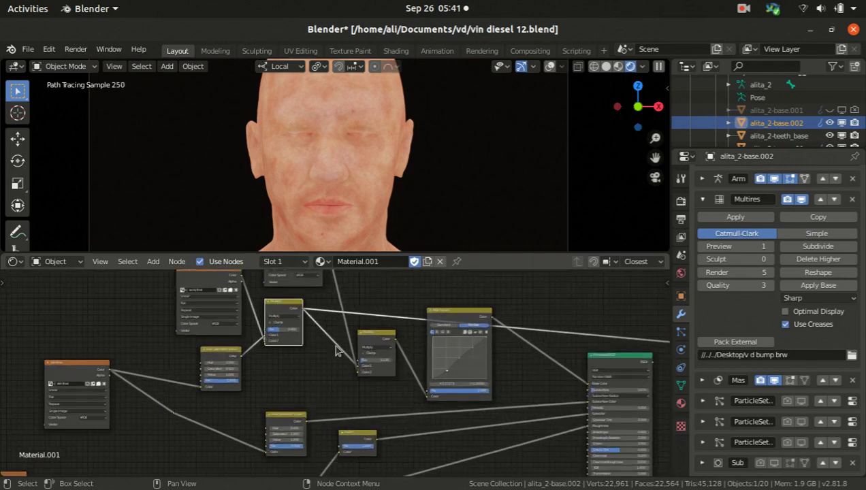
scroll(370, 358, "down", 1)
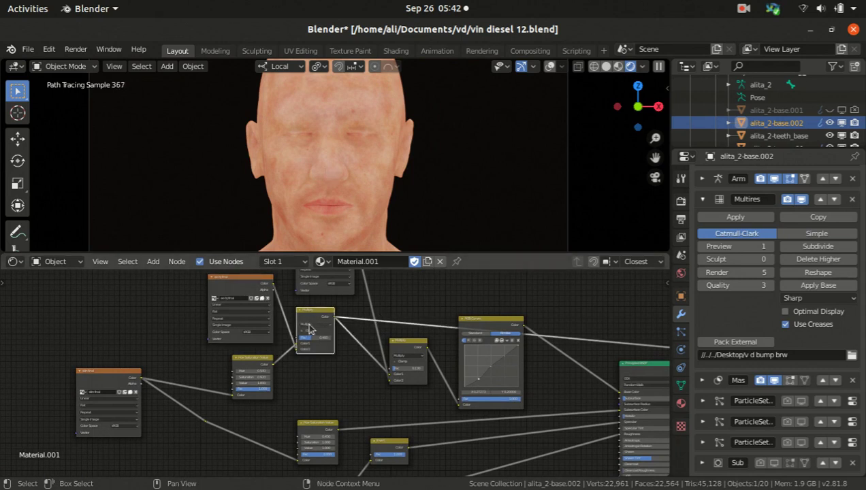
middle_click_drag(348, 313, 332, 349)
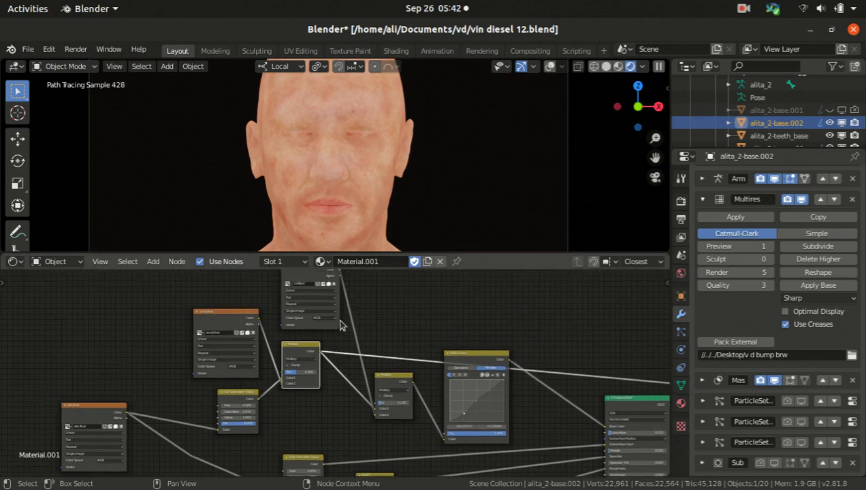
middle_click_drag(302, 291, 294, 327)
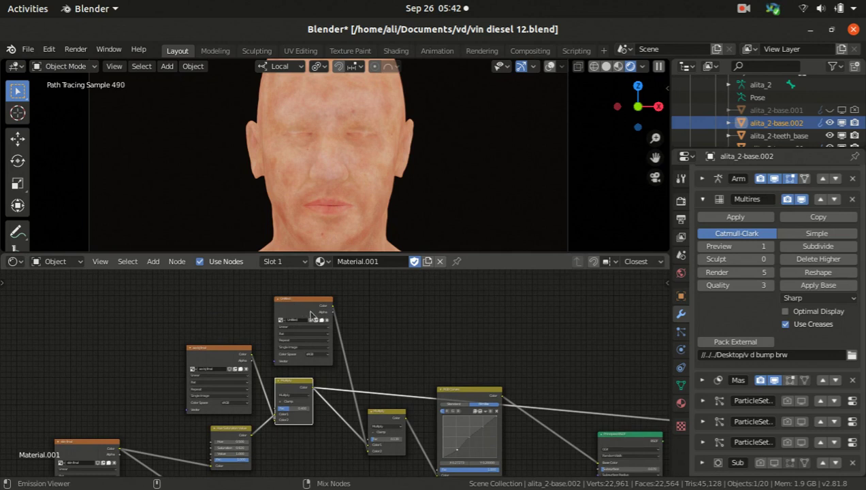
middle_click_drag(355, 364, 357, 348)
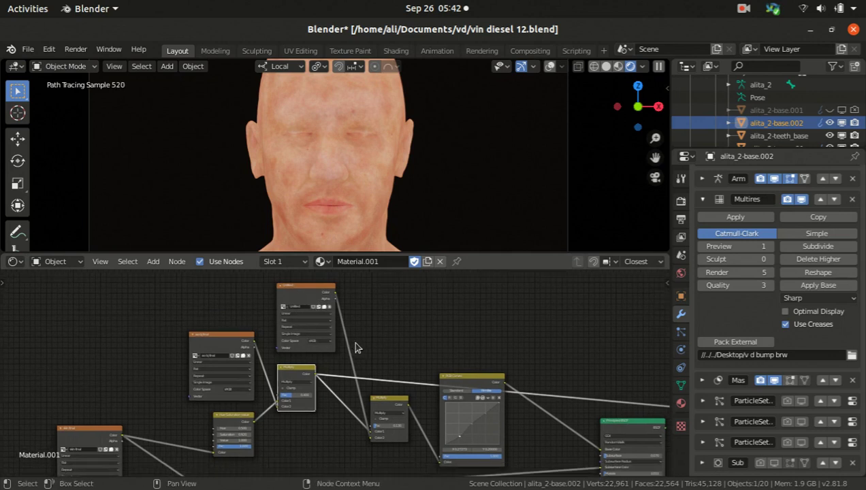
Step: Preview the Untitled image texture on the head and examine its painted wrinkle mask on the forehead
left_click(303, 296, "ctrl+shift")
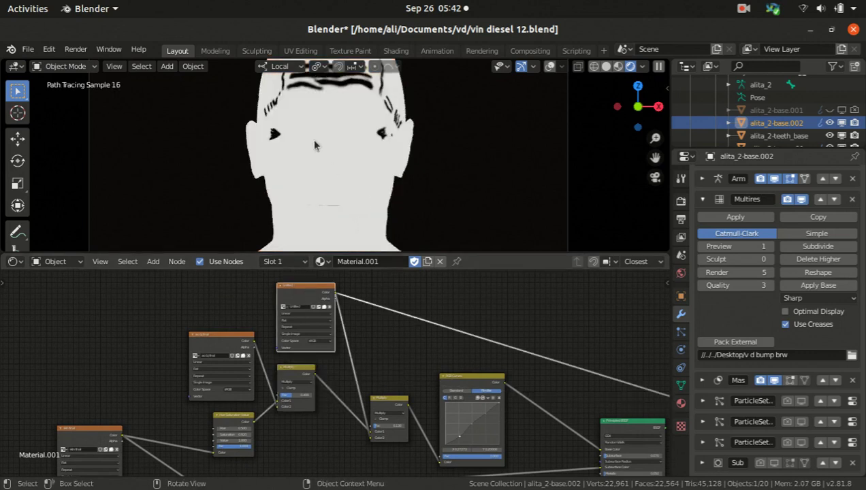
middle_click_drag(317, 193, 252, 121)
scroll(252, 121, "up", 2)
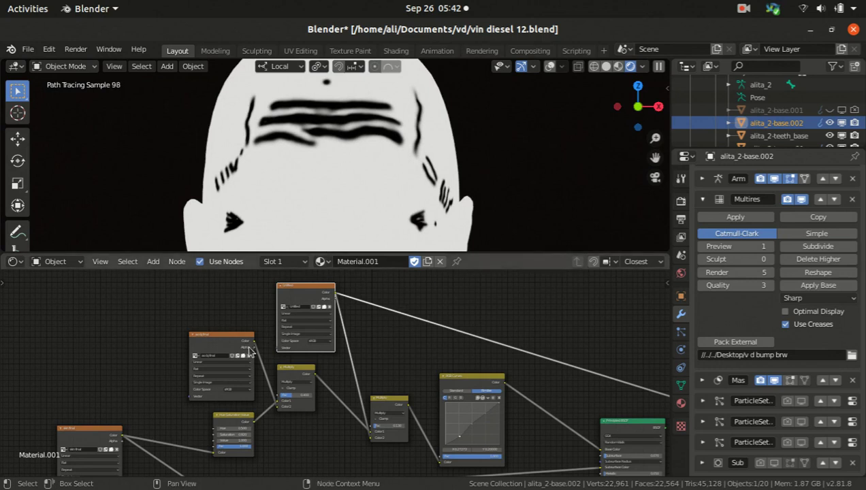
Step: Preview the first Multiply node's output on the forehead and review its ao bj final and skin final inputs
left_click(295, 381, "ctrl+shift")
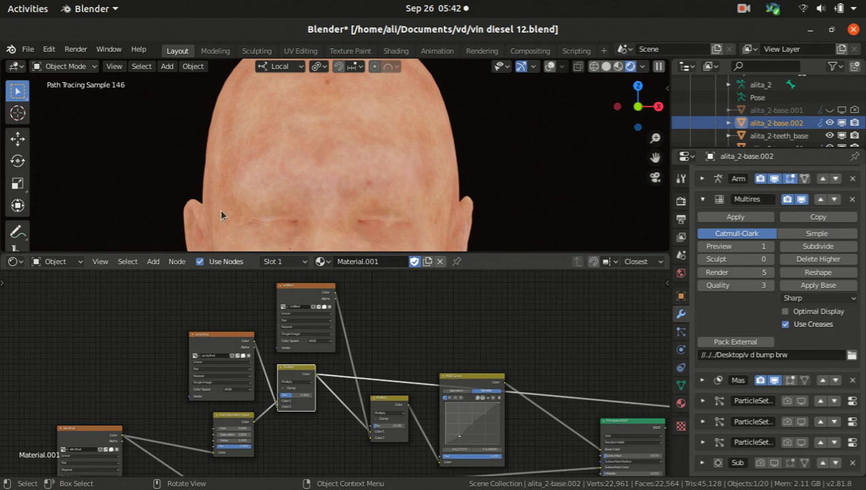
middle_click_drag(213, 361, 264, 377)
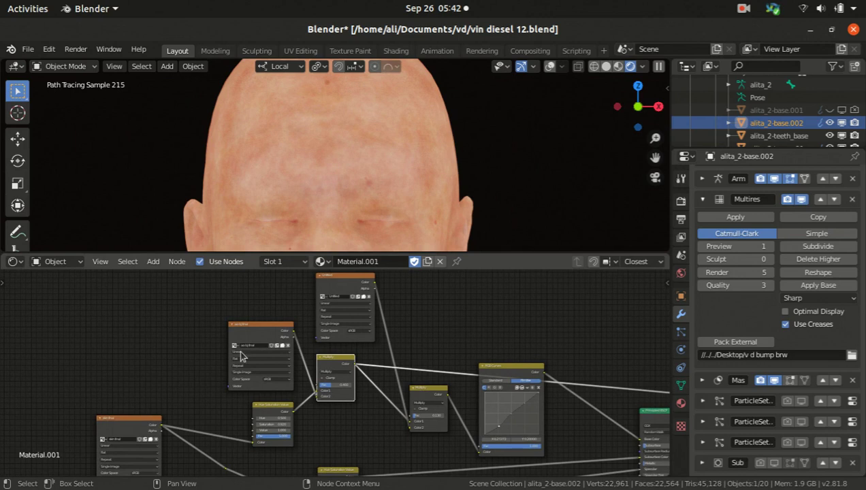
middle_click_drag(187, 409, 200, 379)
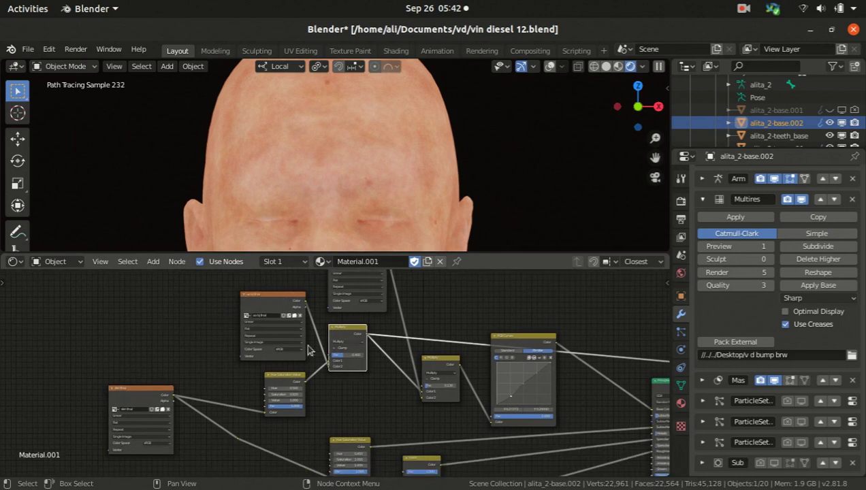
Step: Select the skin final texture node, and examine the Untitled image texture node's settings up close
left_click(162, 393)
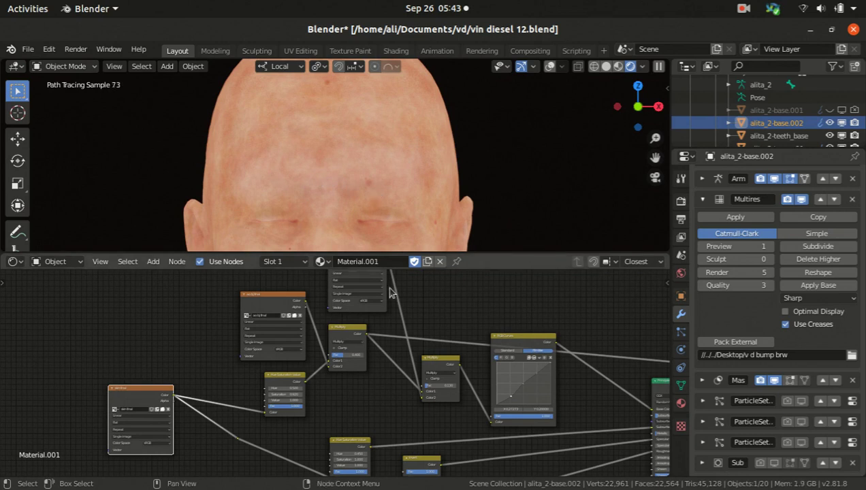
scroll(327, 321, "up", 4)
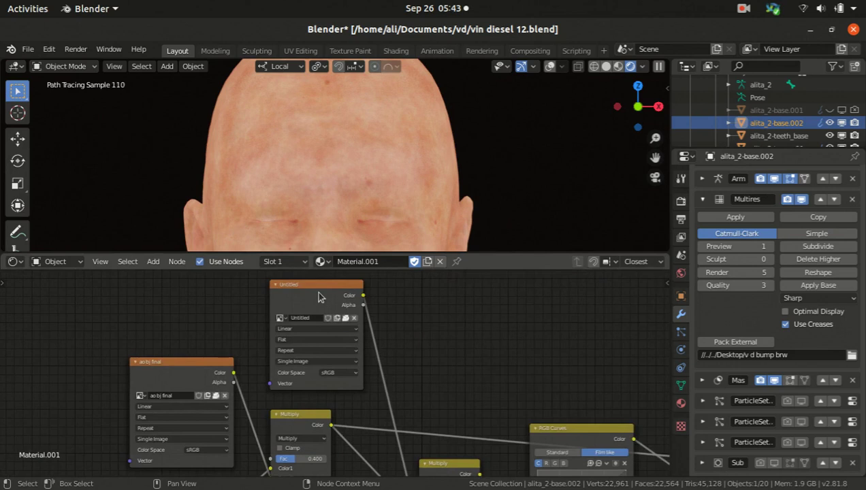
scroll(321, 297, "up", 2)
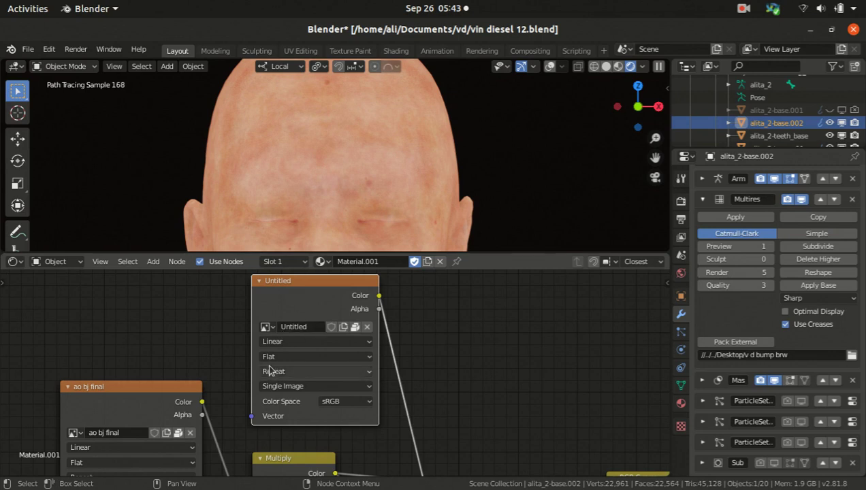
Step: Set the viewport to solid shading and switch to the Texture Paint workspace
scroll(269, 370, "down", 1)
scroll(378, 386, "down", 3)
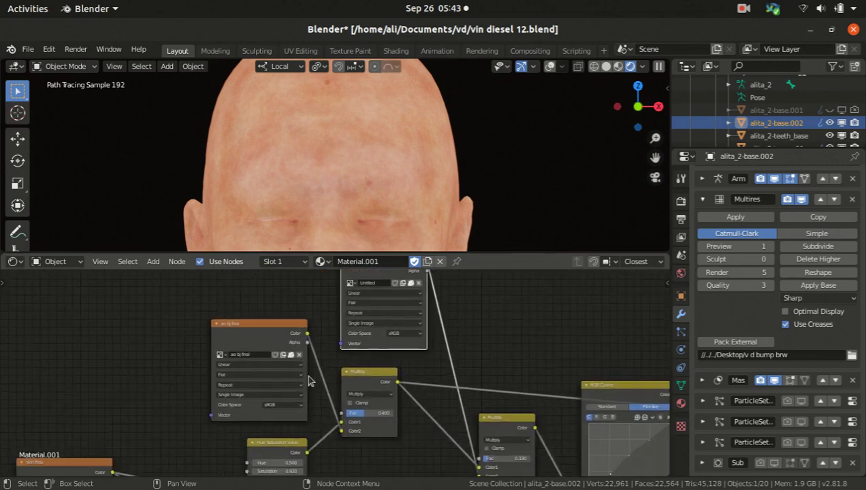
left_click(605, 68)
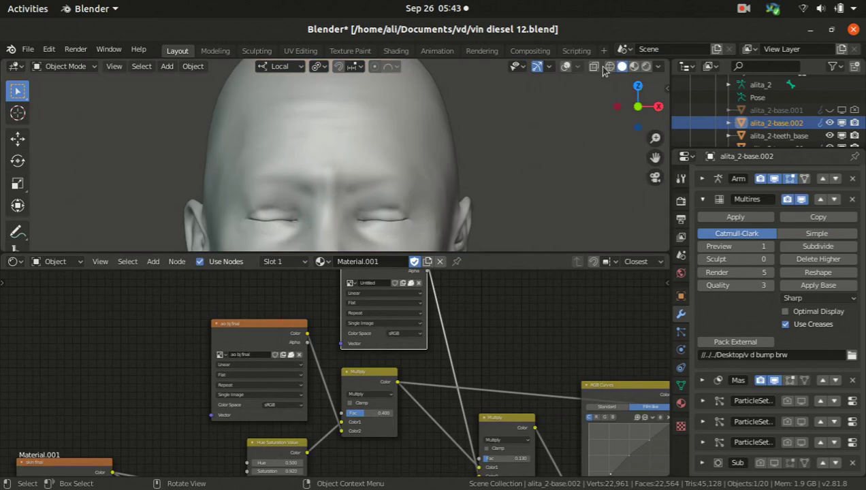
left_click(350, 54)
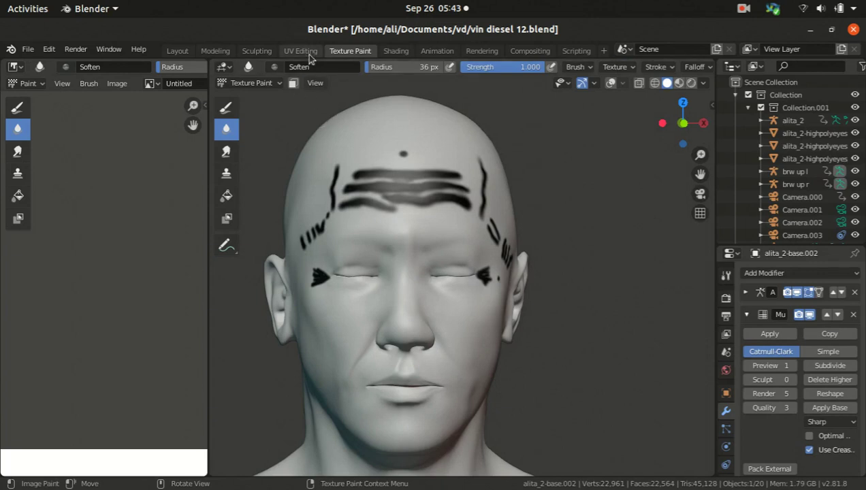
Step: Examine the painted wrinkle strokes on the forehead, temples and eye corners from the front and side
scroll(416, 201, "down", 2)
scroll(416, 203, "up", 3)
mouse_move(416, 203)
middle_mouse_down()
mouse_move(356, 178)
mouse_move(468, 227)
mouse_move(452, 222)
mouse_move(477, 224)
middle_mouse_up()
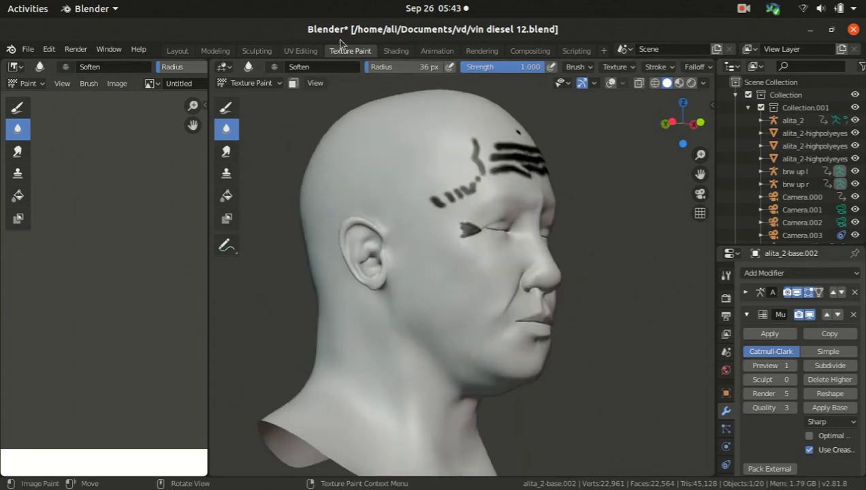
middle_click_drag(629, 257, 344, 109)
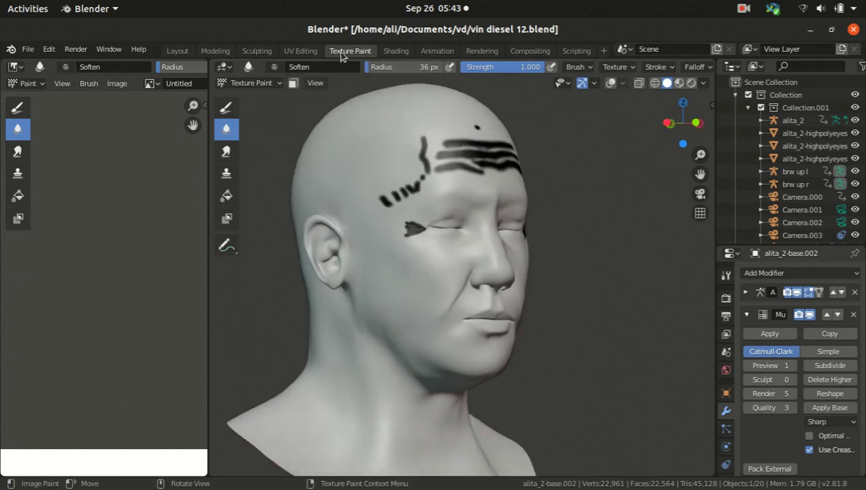
key("KP_1")
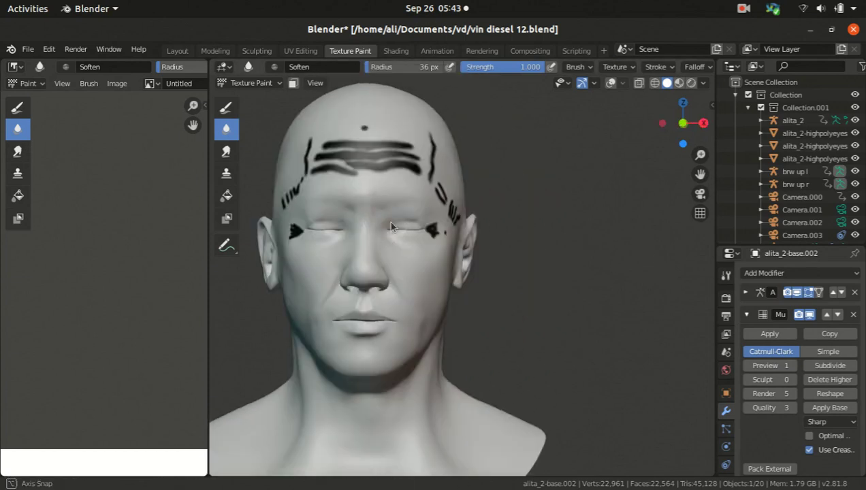
middle_click_drag(378, 207, 393, 206)
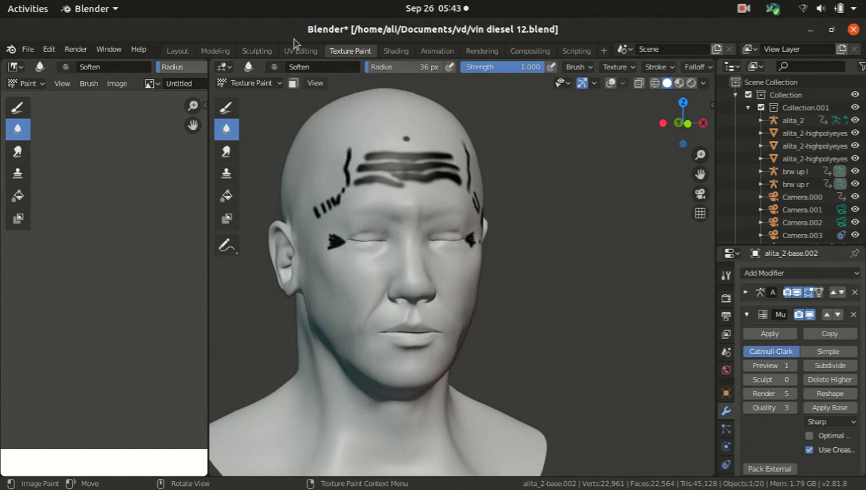
Step: Return to the Layout workspace and change the node editor area to an Image Editor
left_click(177, 51)
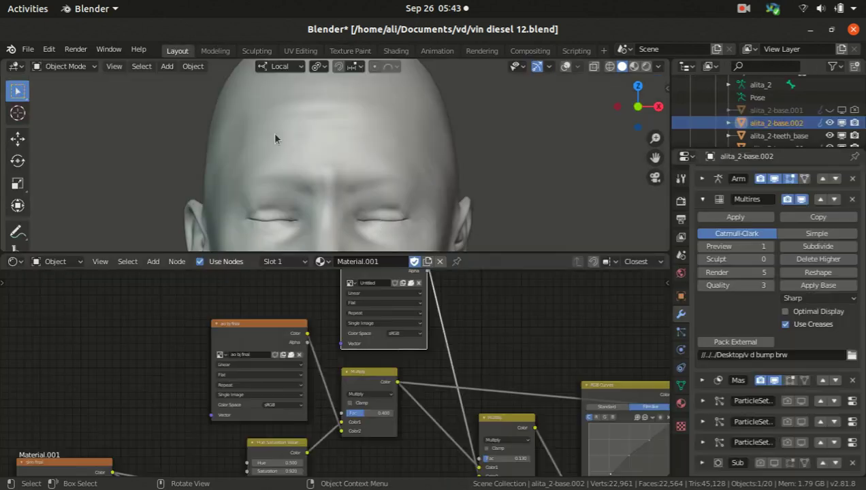
left_click(15, 261)
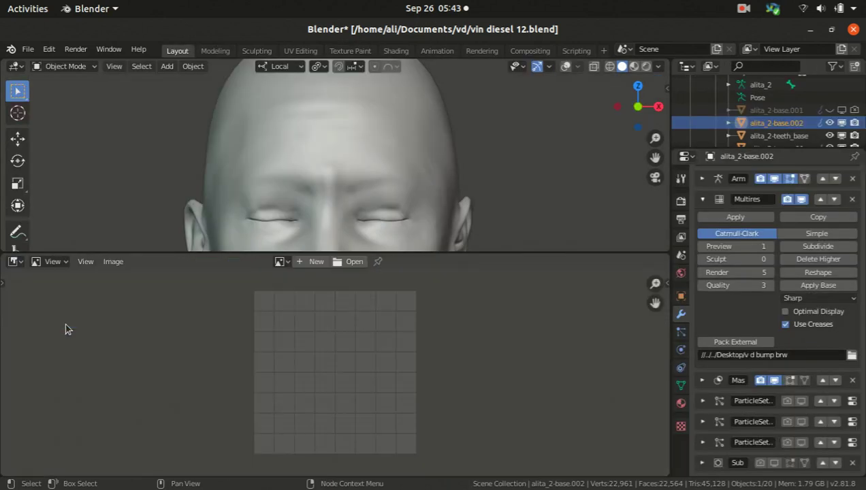
left_click(64, 323)
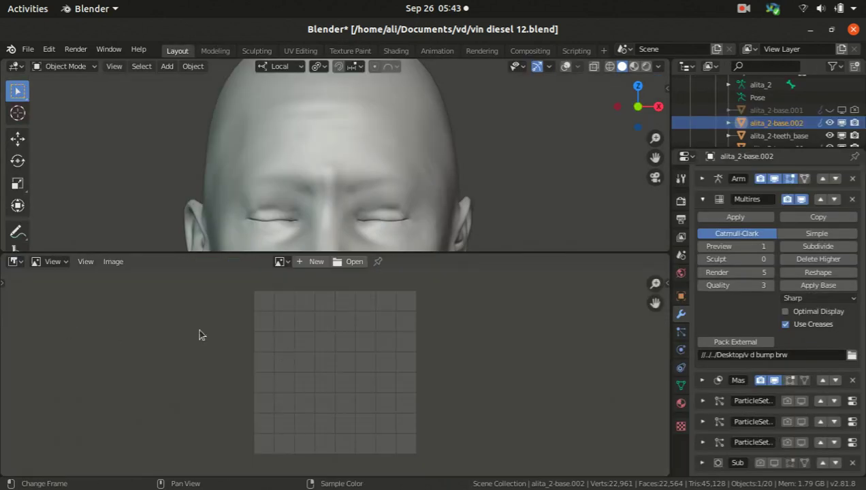
Step: Open main-vin-diesels-7-greatest-quotes-from-fast-furious-franchise-.jpg from the Documents folder and examine the forehead and temple wrinkles in the photo
left_click(285, 265)
scroll(282, 349, "down", 10)
scroll(282, 349, "down", 4)
left_click(350, 262)
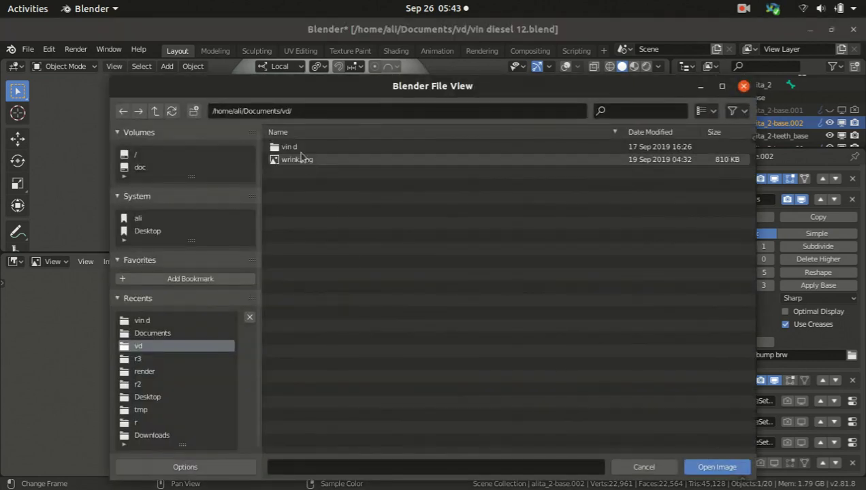
left_click(144, 333)
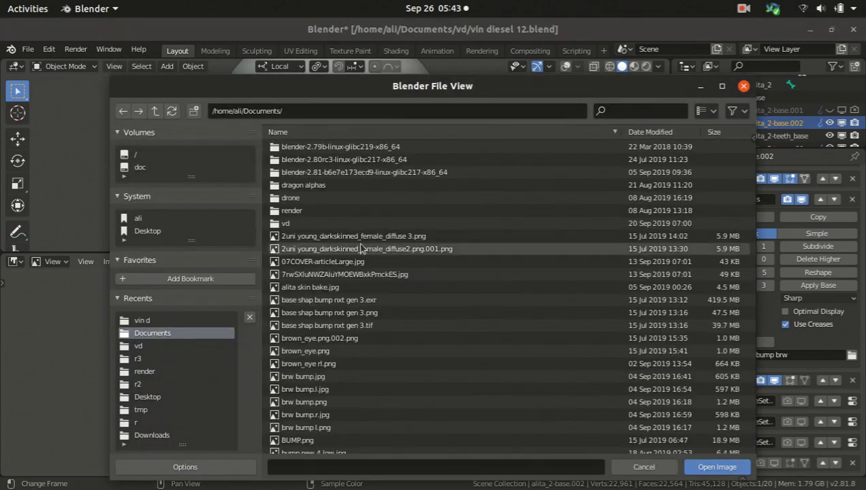
scroll(340, 385, "down", 10)
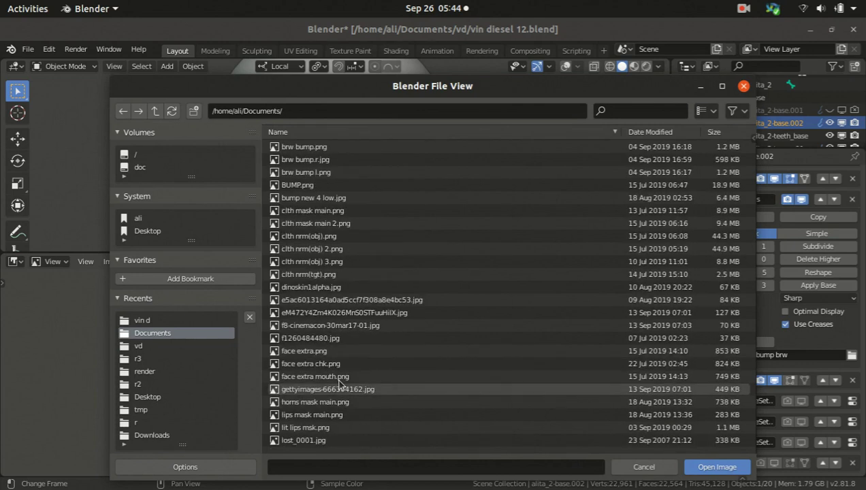
scroll(339, 382, "down", 5)
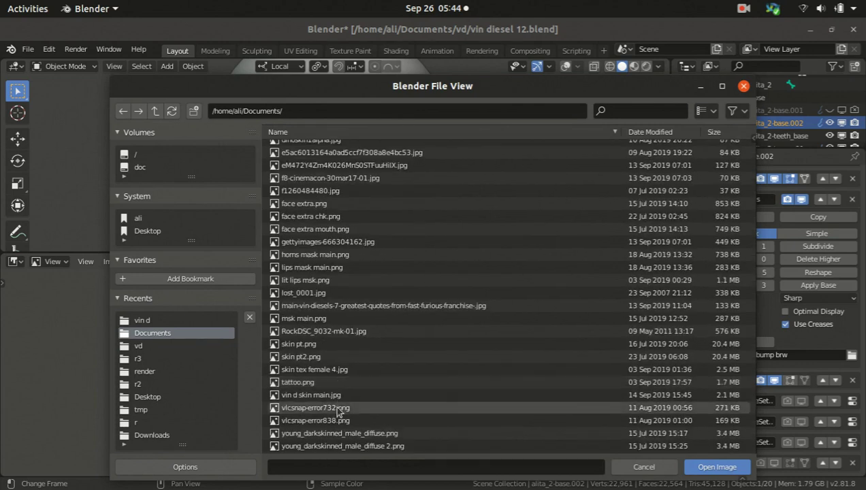
scroll(325, 368, "up", 2)
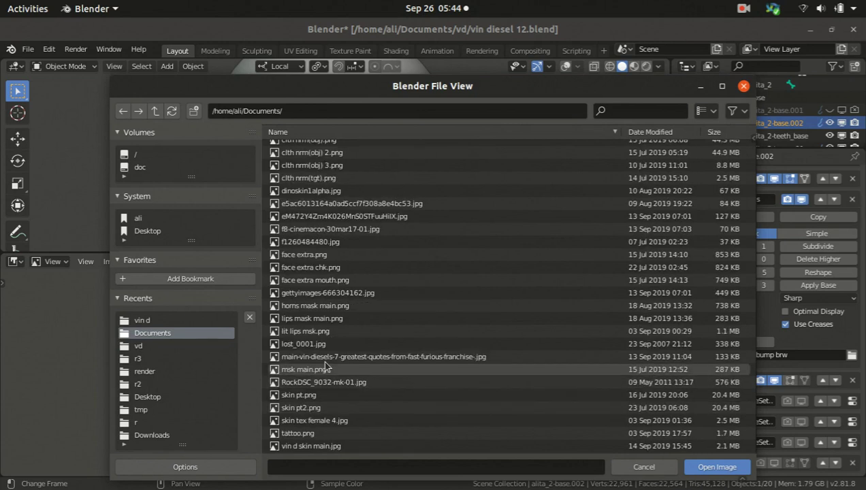
double_click(329, 356)
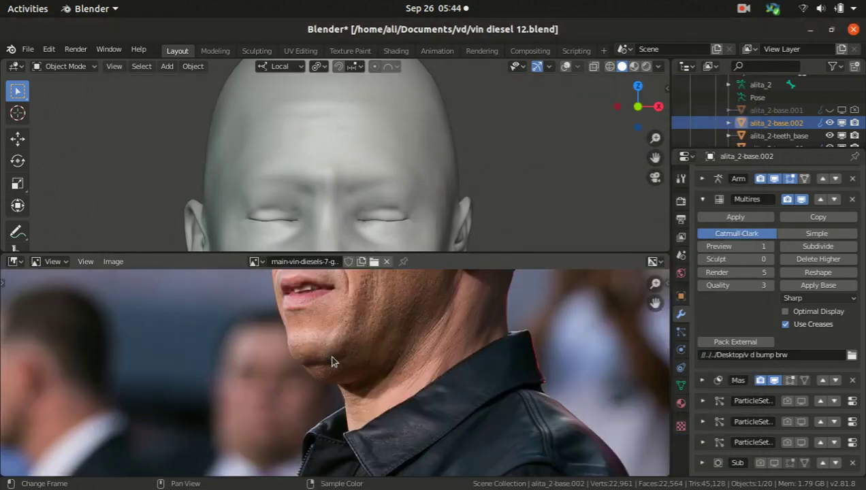
key("Home")
scroll(334, 342, "up", 8)
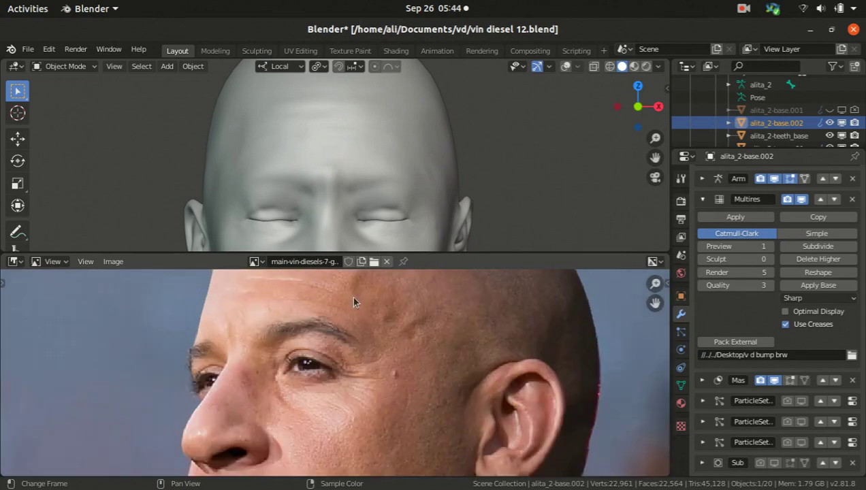
scroll(345, 334, "down", 3)
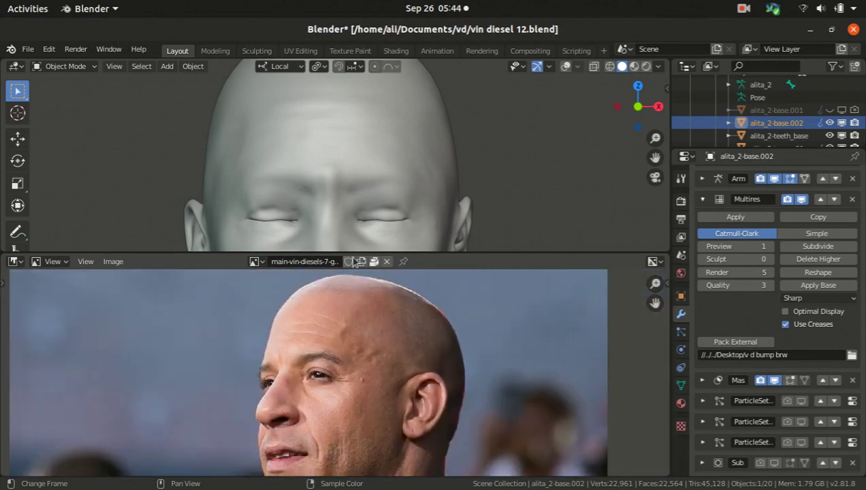
Step: Replace the reference photo with 07COVER-articleLarge.jpg from Documents and examine its forehead and brow wrinkles
left_click(386, 261)
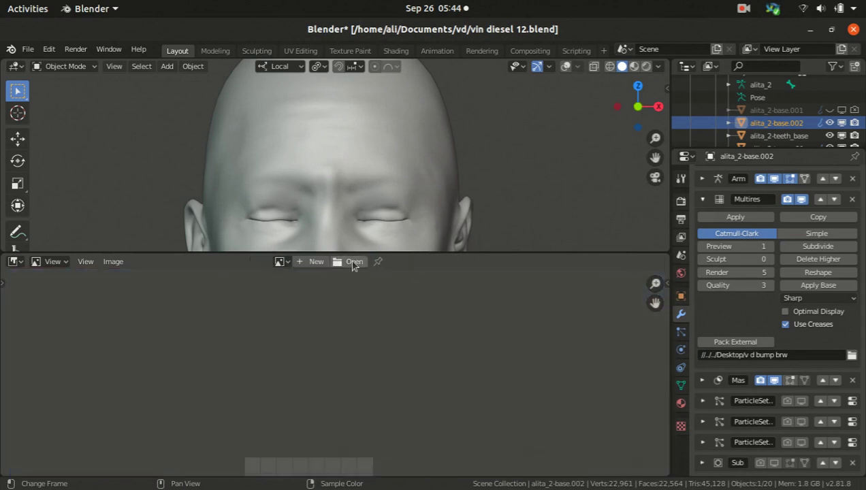
left_click(352, 263)
left_click(163, 320)
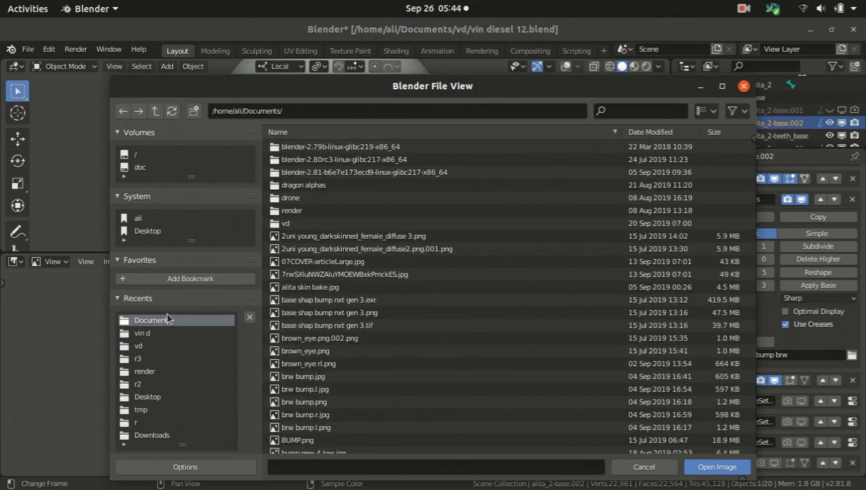
double_click(321, 262)
scroll(295, 395, "up", 7)
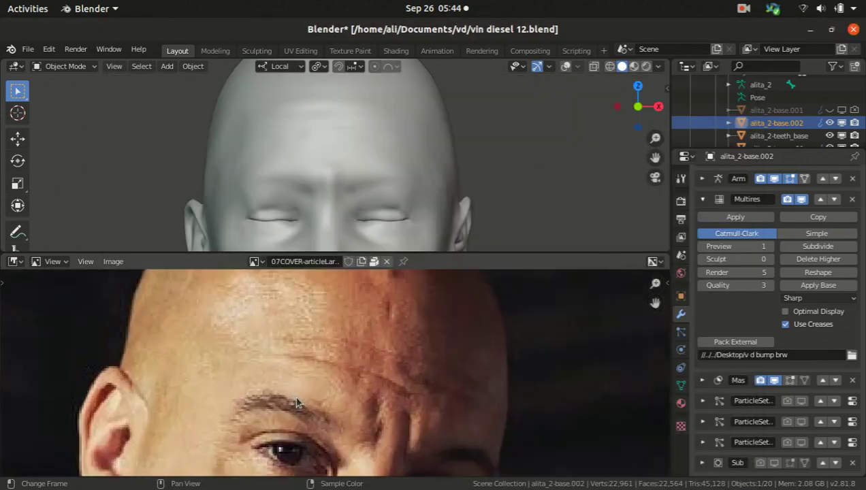
scroll(306, 386, "down", 5)
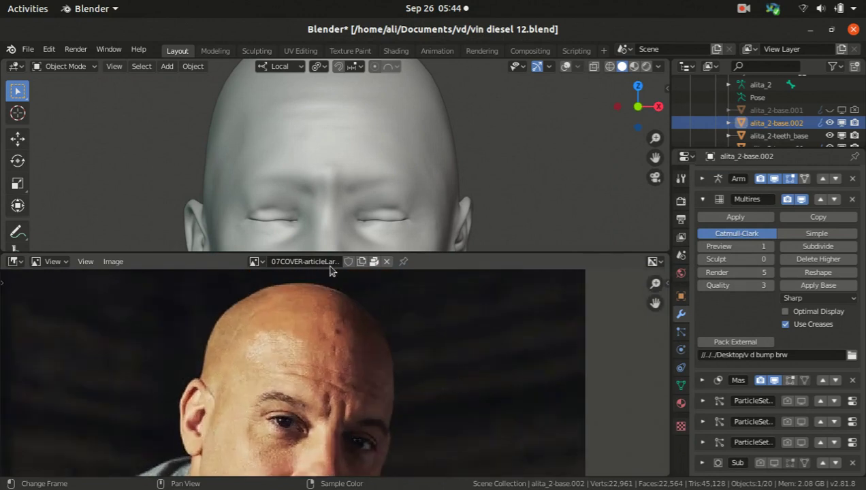
Step: Replace the reference photo with 7rwSXluNWZAIuYMOEWBxkPmckES.jpg from Documents and examine the forehead and temple details
left_click(385, 263)
left_click(359, 265)
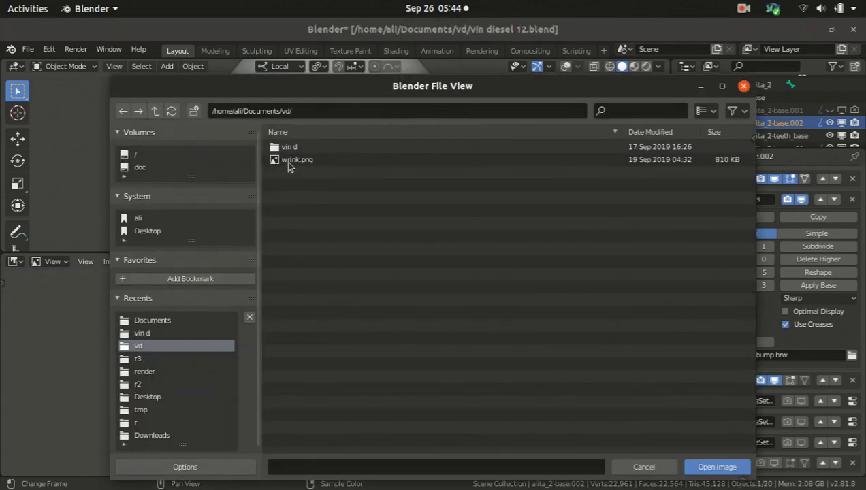
left_click(170, 321)
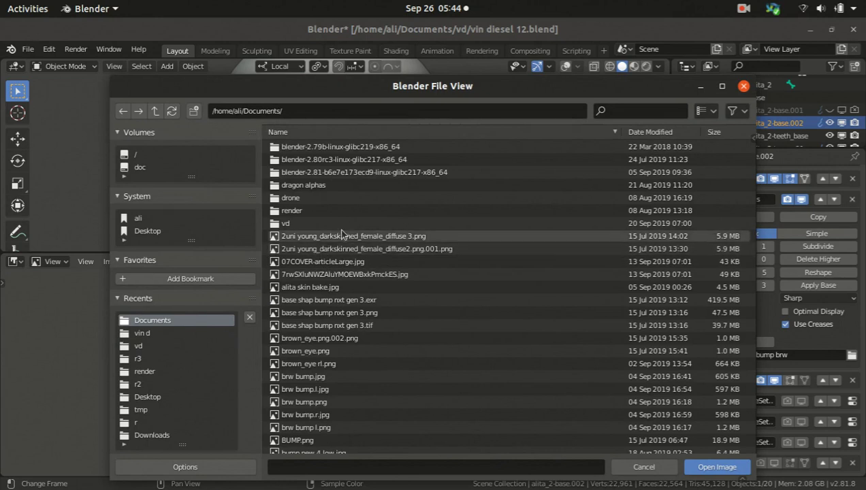
left_click(374, 275)
double_click(373, 276)
scroll(290, 382, "down", 4)
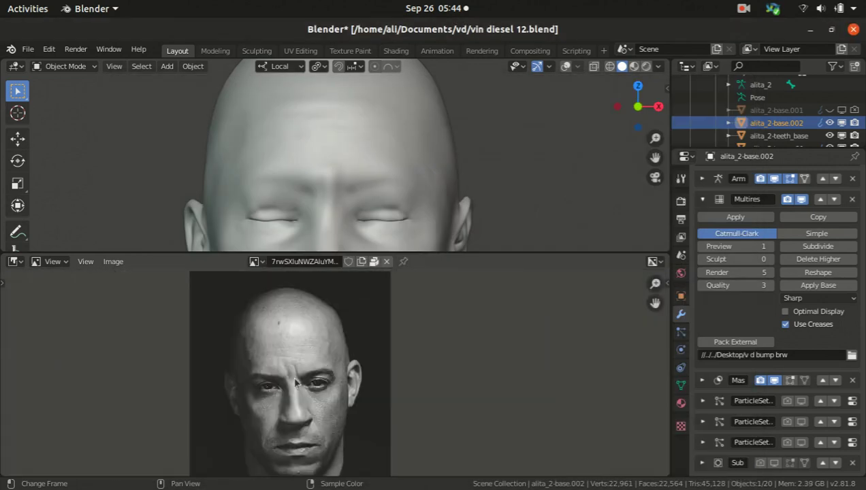
scroll(321, 350, "up", 3)
scroll(351, 362, "down", 2)
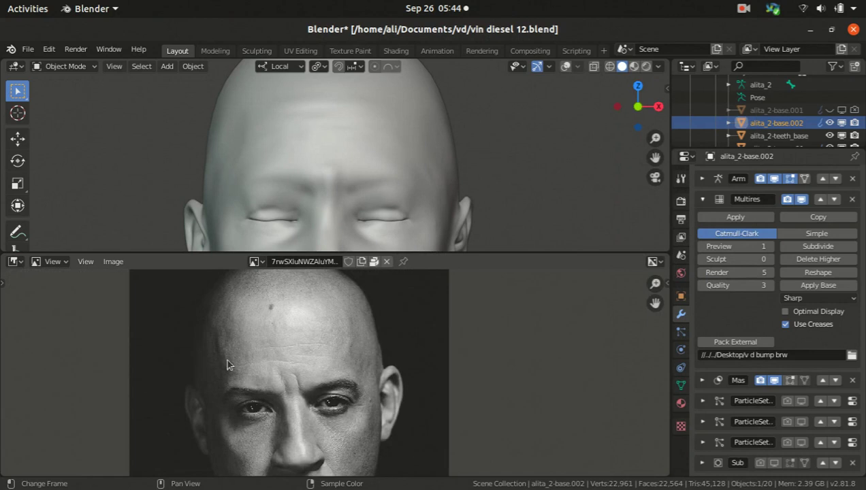
left_click(387, 261)
left_click(349, 262)
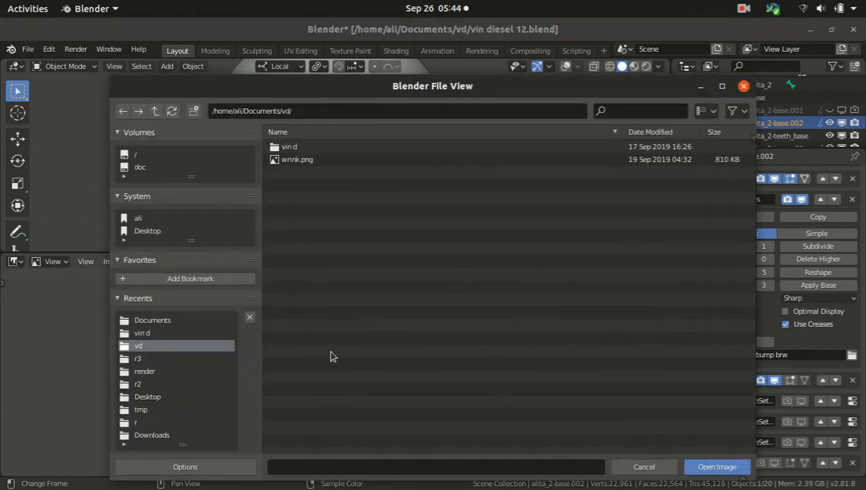
left_click(163, 321)
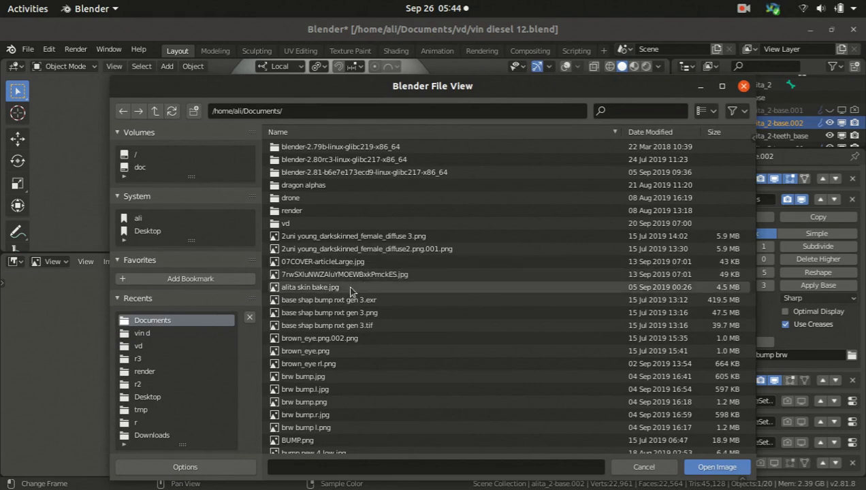
scroll(328, 399, "down", 2)
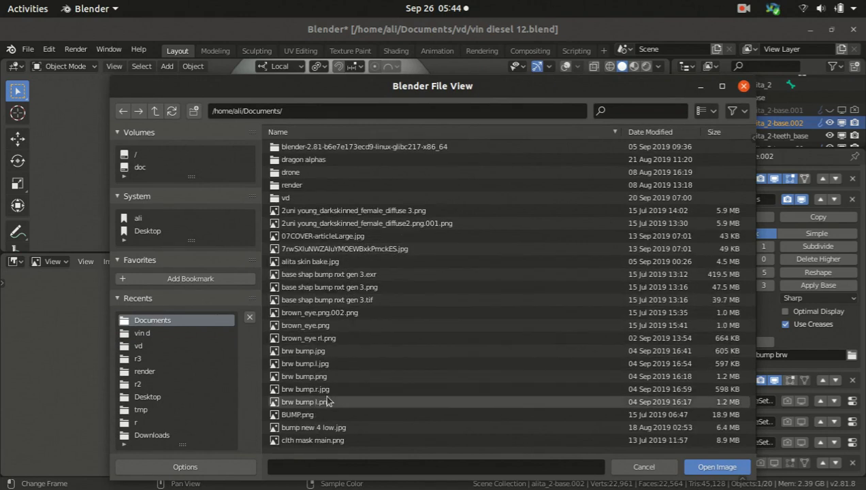
scroll(328, 401, "down", 4)
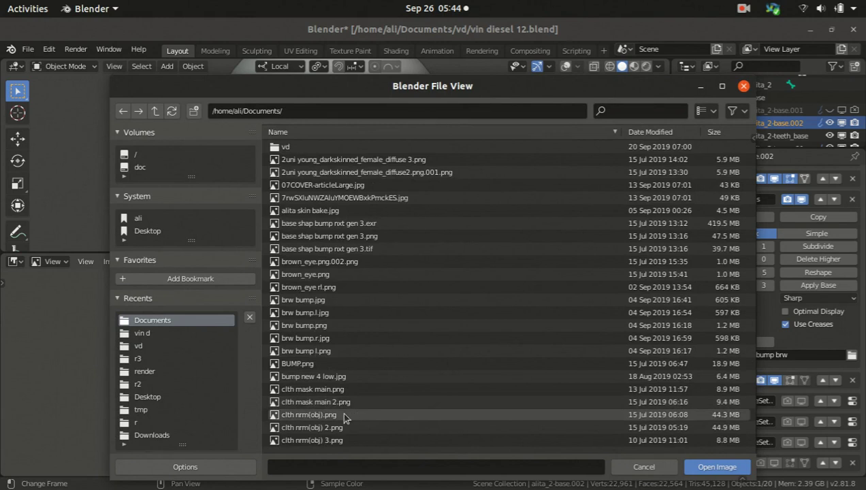
scroll(346, 420, "down", 4)
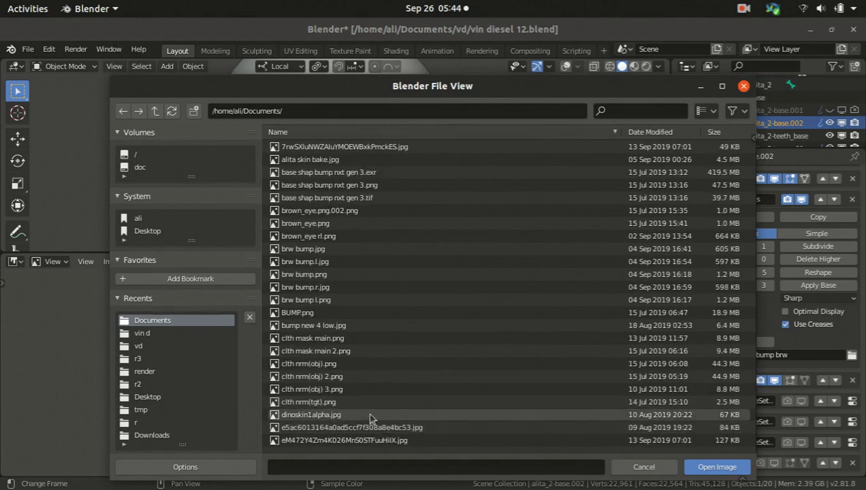
double_click(368, 427)
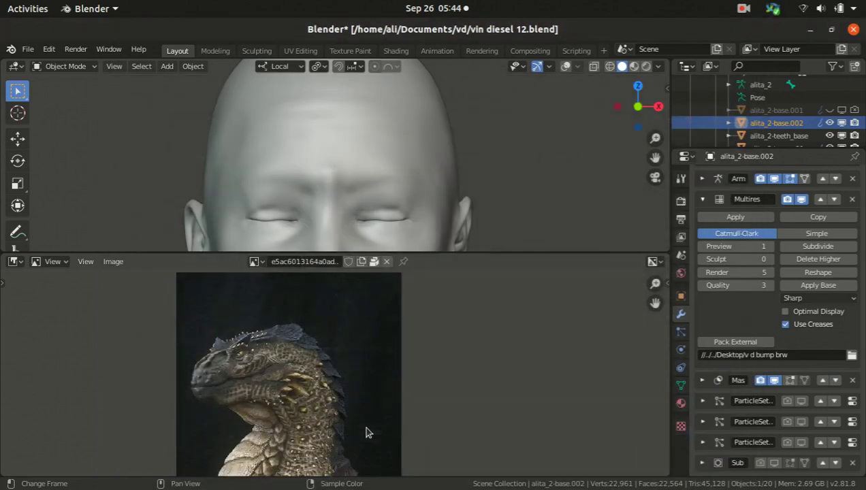
left_click(386, 263)
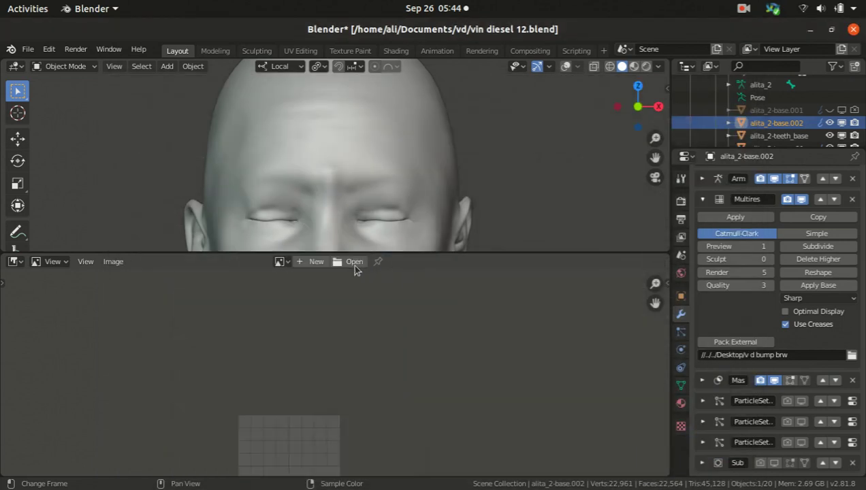
left_click(354, 262)
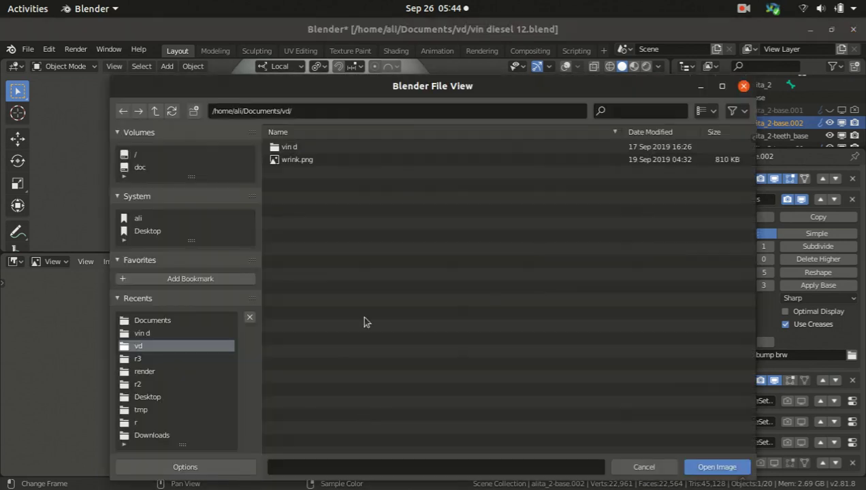
left_click(157, 320)
scroll(356, 403, "down", 10)
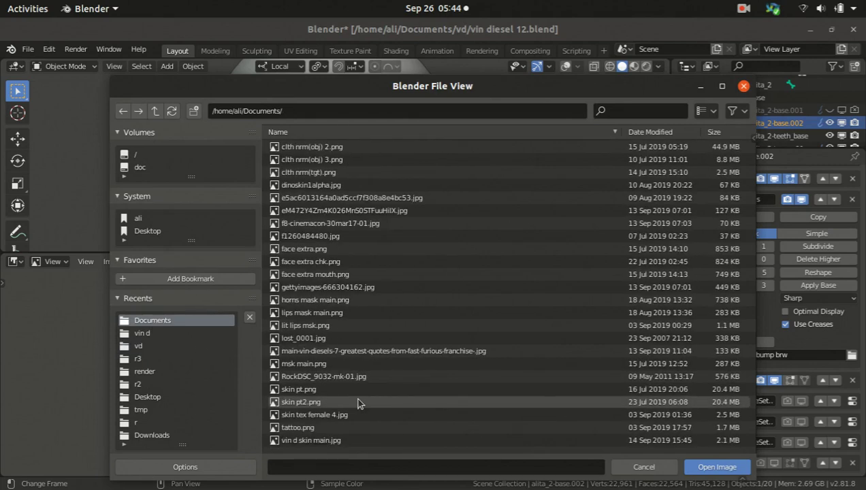
scroll(360, 403, "down", 3)
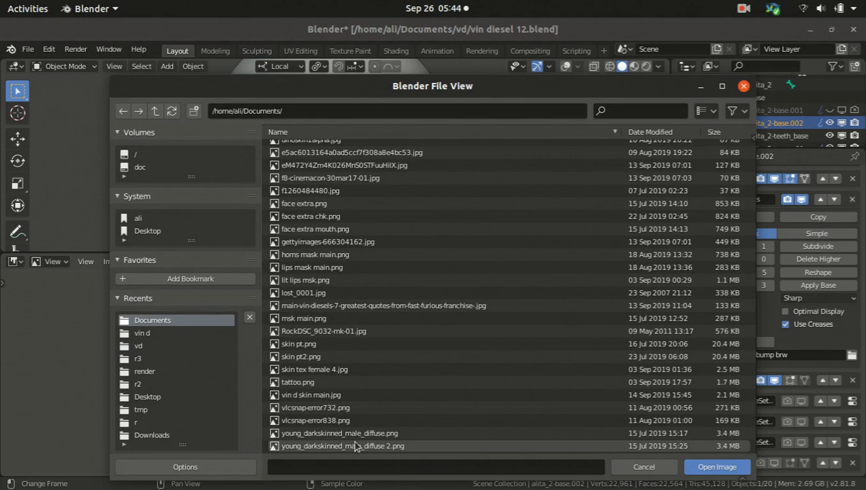
scroll(354, 440, "up", 15)
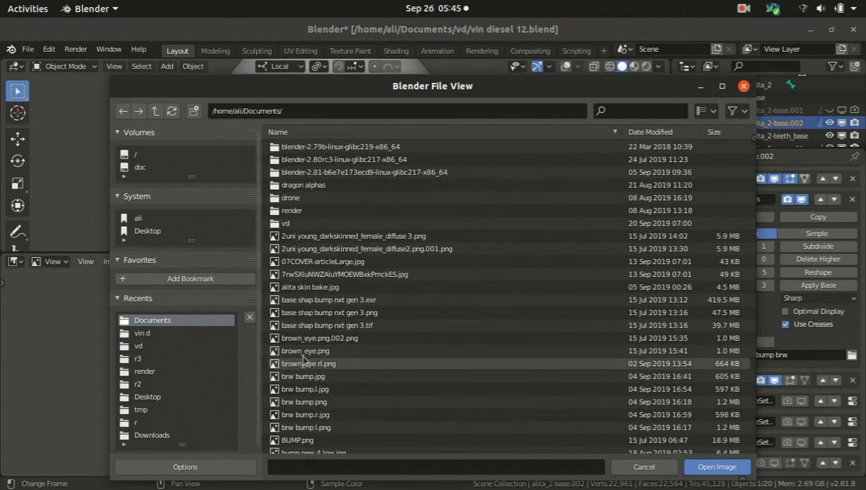
key("Escape")
Step: Display the already loaded 07COVER-articleLarge.jpg in the Image Editor and examine the head and forehead in the photo
left_click(280, 262)
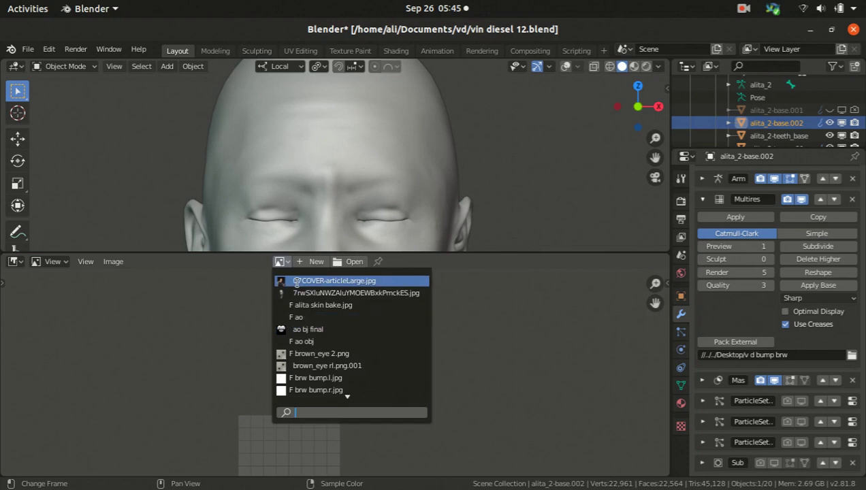
left_click(317, 281)
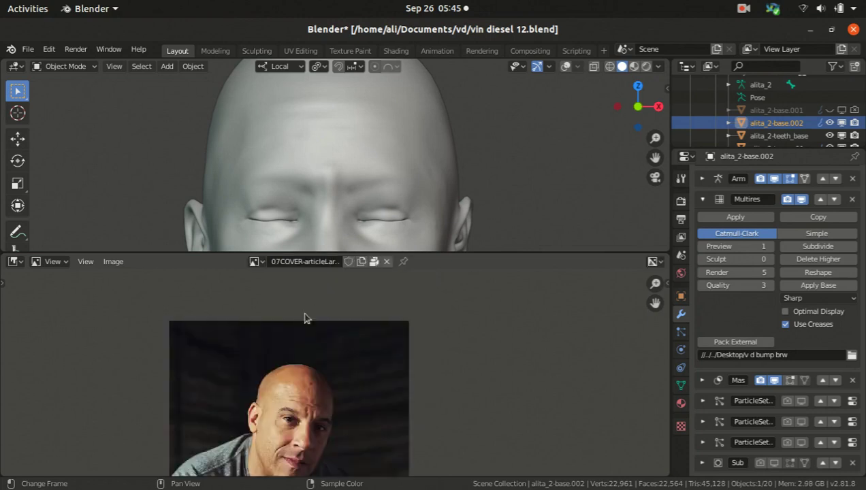
scroll(320, 368, "up", 5)
scroll(320, 367, "down", 4)
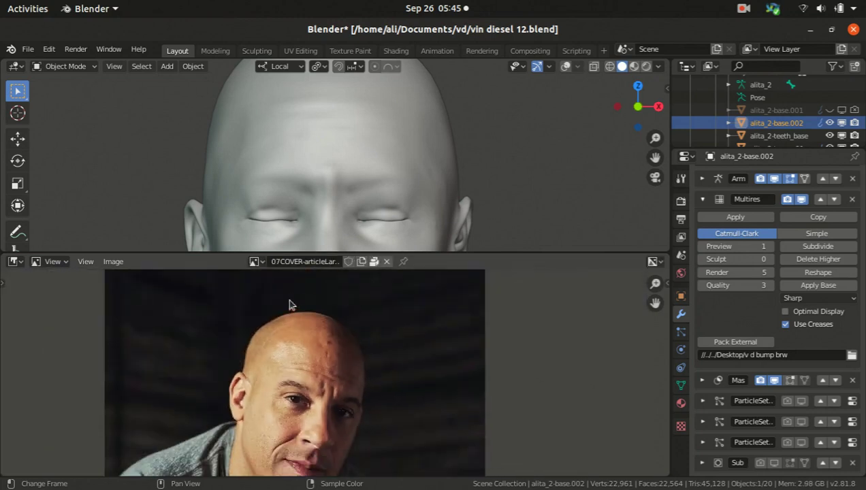
Step: Switch the displayed image to the loaded 7rwSXluNWZAIuYMOEWBxkPmckES.jpg and examine the forehead and brow wrinkles up close
left_click(262, 262)
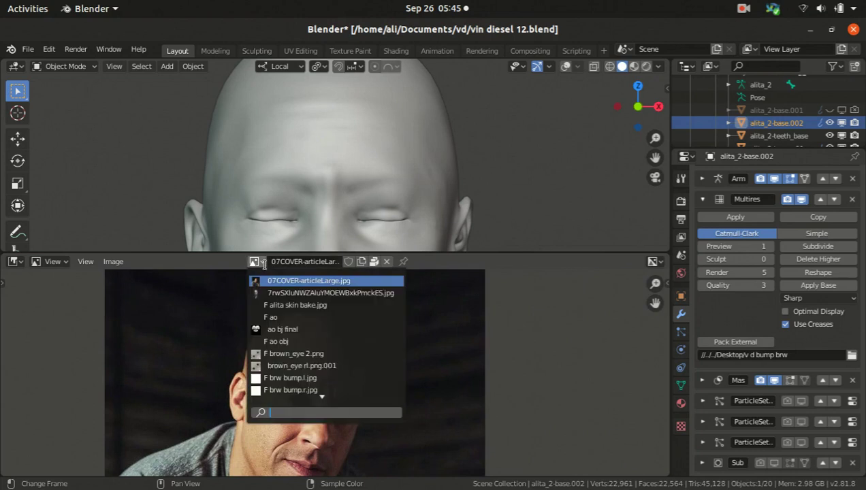
left_click(291, 294)
scroll(355, 309, "down", 3)
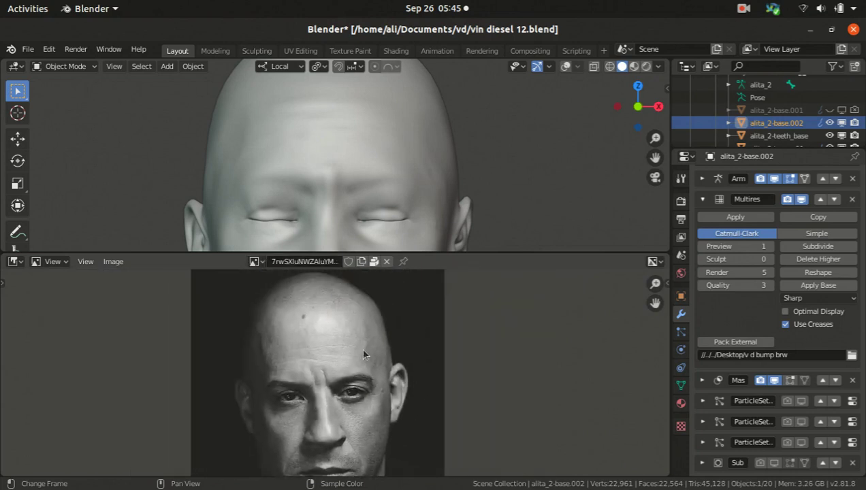
scroll(353, 331, "up", 4)
scroll(364, 368, "down", 1)
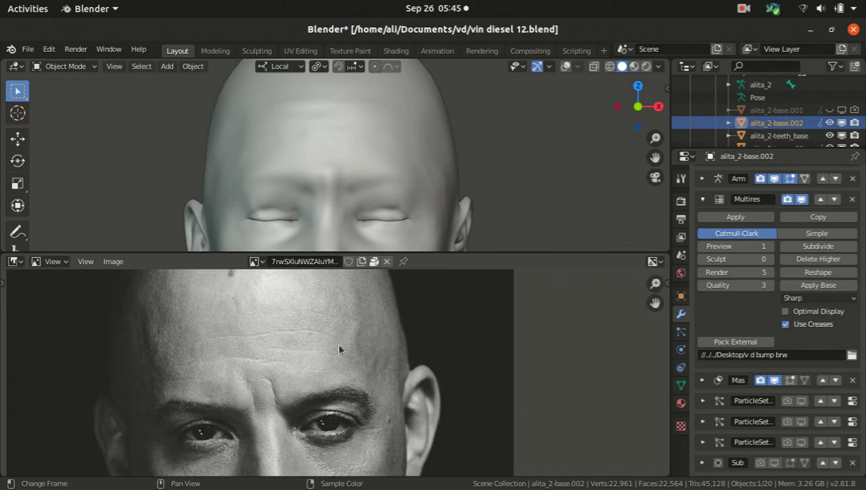
middle_click_drag(272, 345, 274, 357)
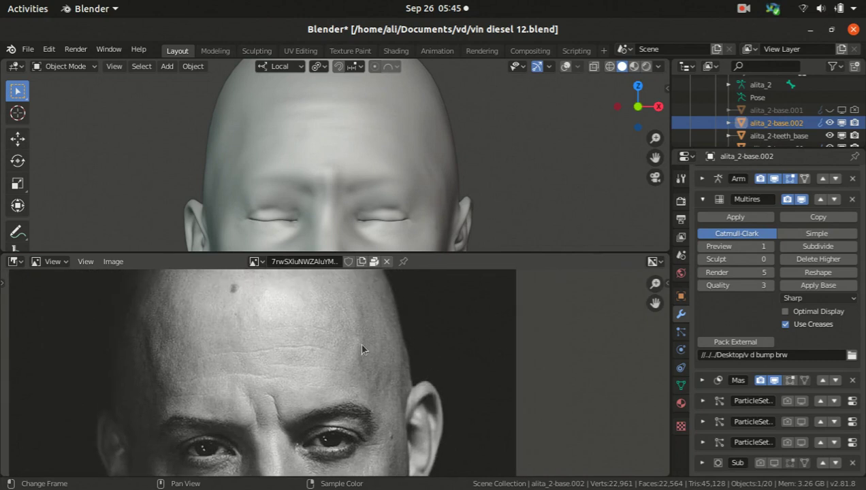
Step: Show the main-vin-diesels-7 reference photo in the Image Editor and view the forehead area
middle_click_drag(370, 363, 441, 350)
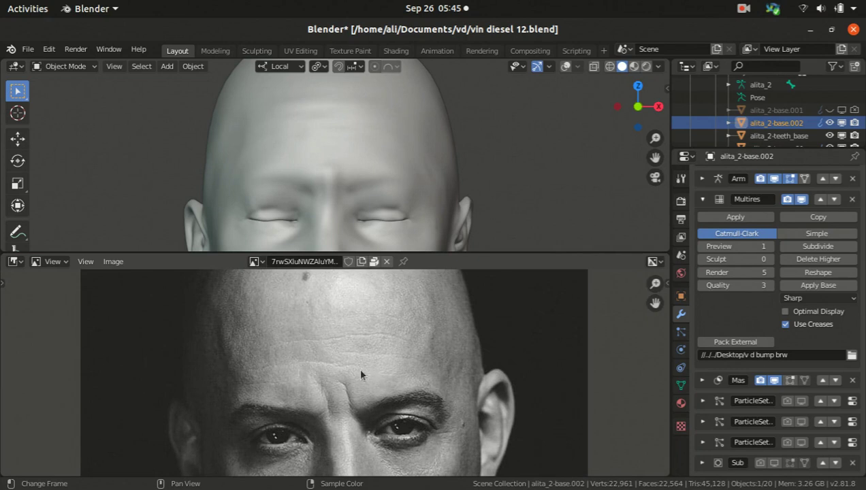
left_click(254, 262)
scroll(312, 385, "down", 20)
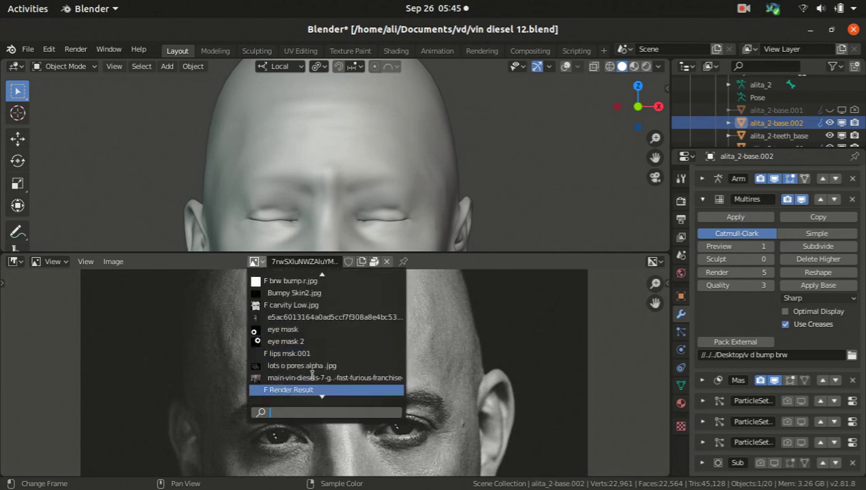
scroll(312, 377, "down", 7)
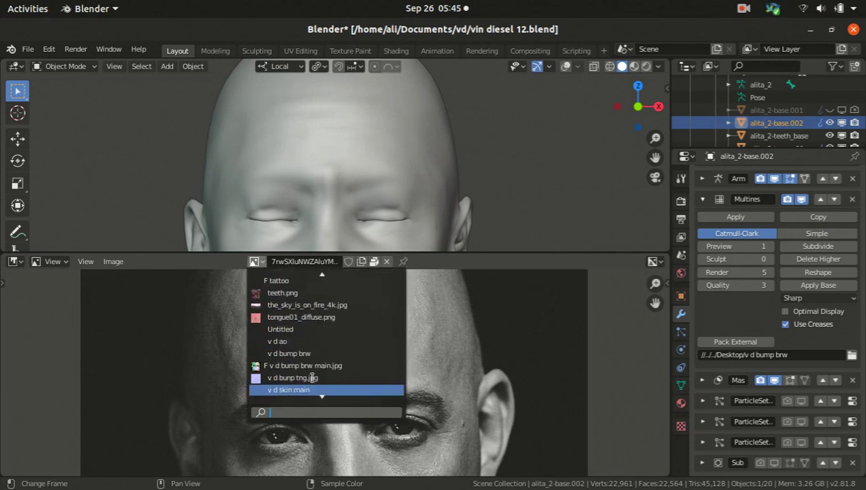
scroll(312, 382, "up", 8)
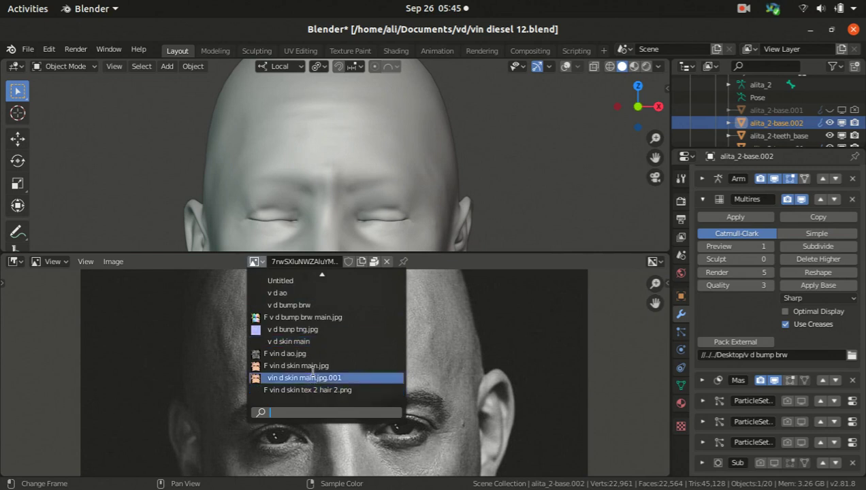
scroll(303, 276, "up", 10)
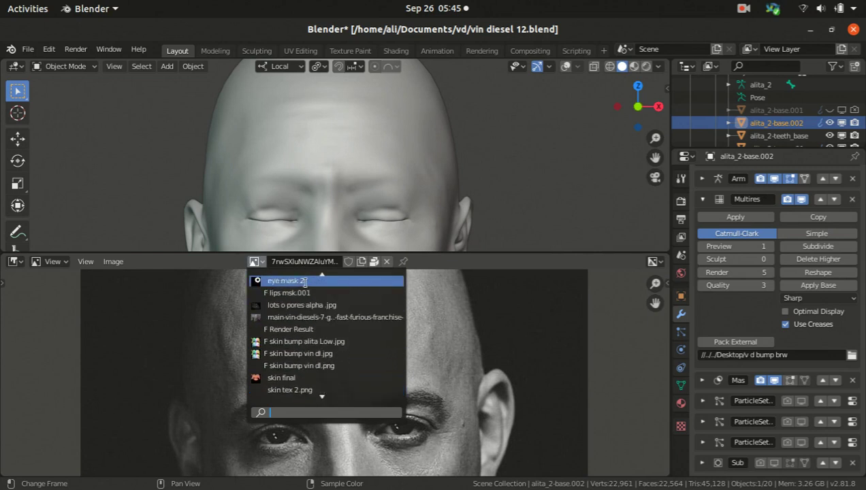
left_click(327, 318)
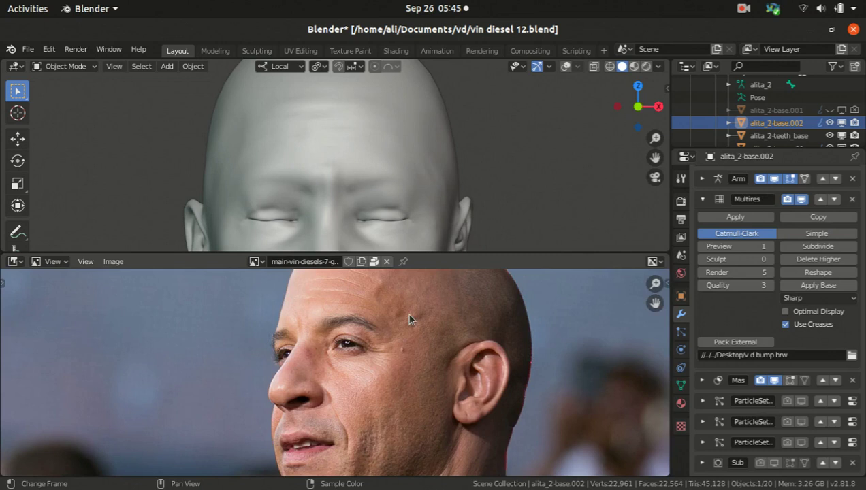
middle_click_drag(388, 299, 368, 336)
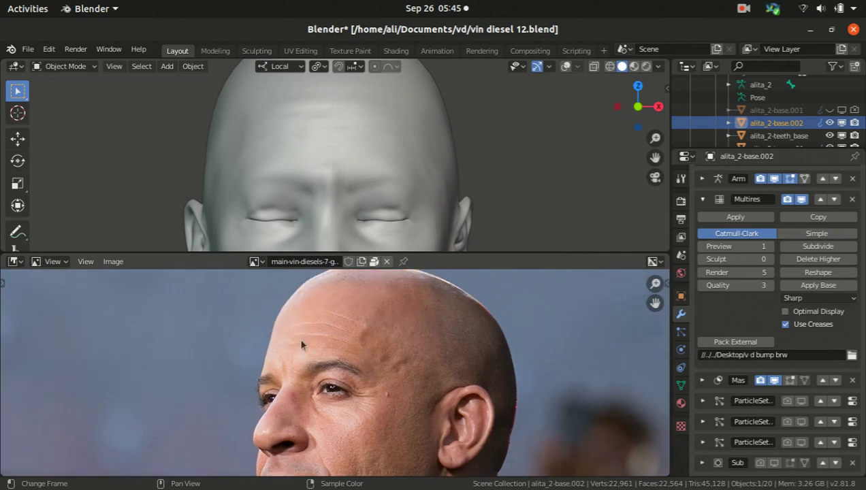
Step: Browse the loaded images and display the 07COVER-articleLarge.jpg reference photo in the Image Editor
left_click(257, 261)
scroll(289, 325, "up", 7)
scroll(292, 306, "up", 1)
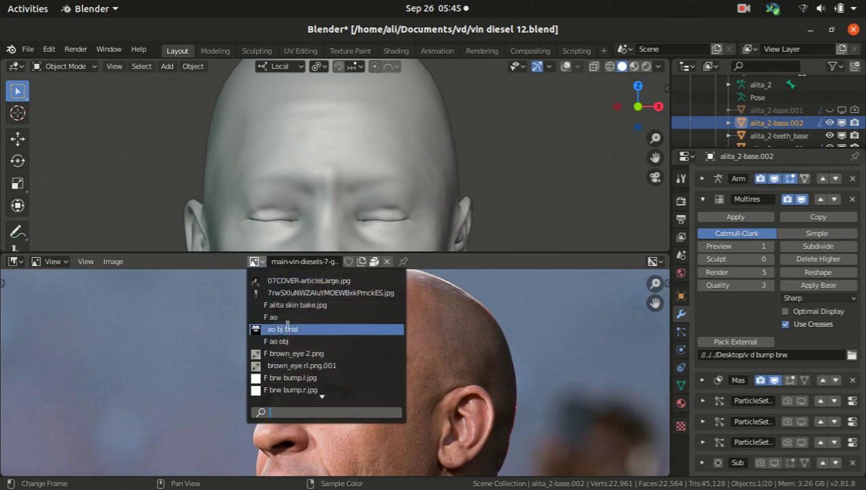
scroll(288, 334, "down", 13)
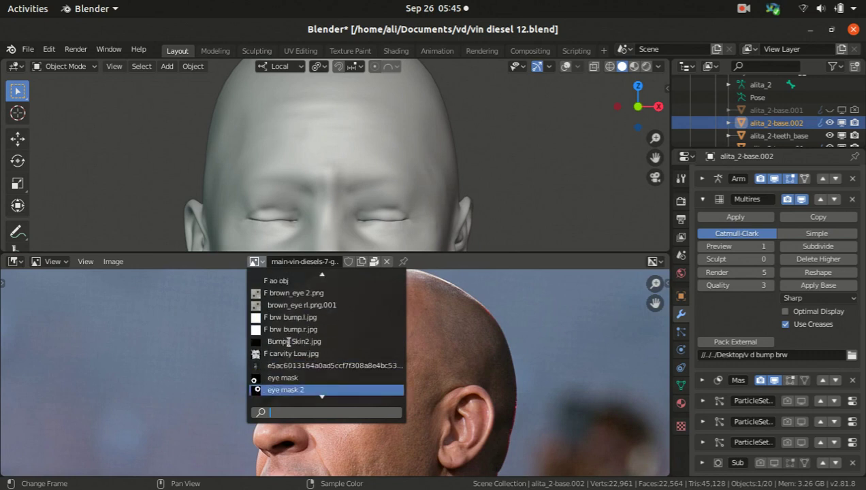
scroll(293, 359, "down", 4)
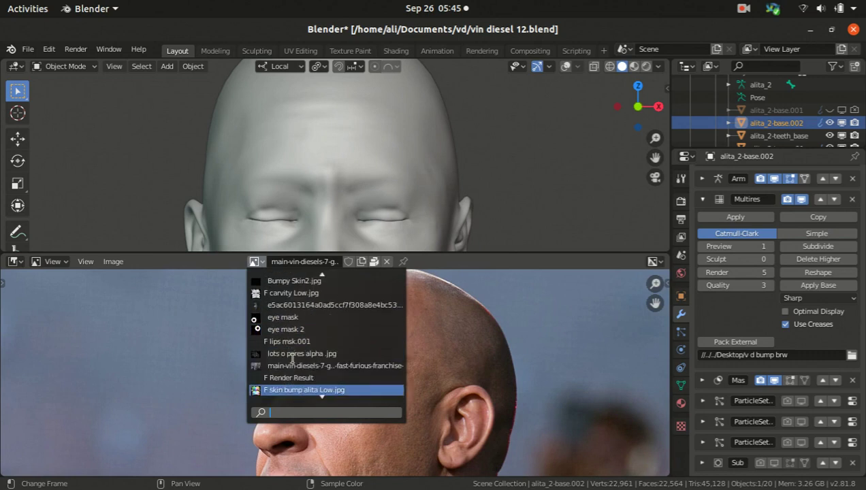
scroll(291, 370, "down", 10)
scroll(292, 370, "down", 10)
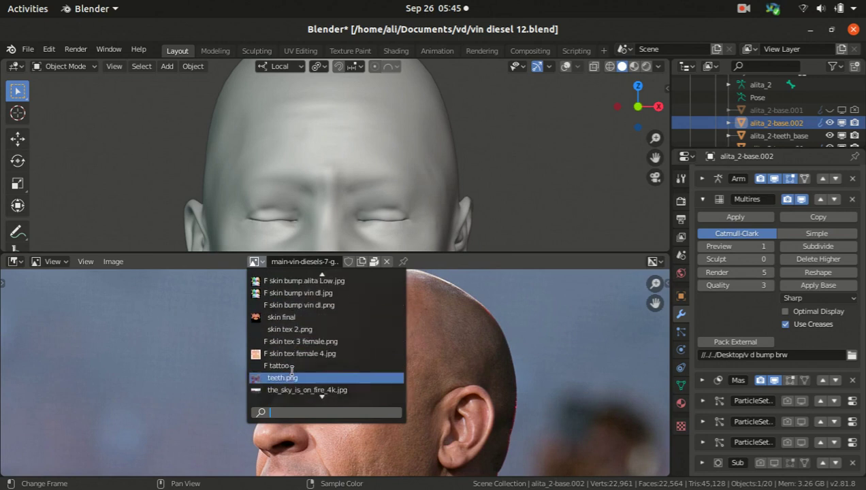
scroll(291, 370, "down", 2)
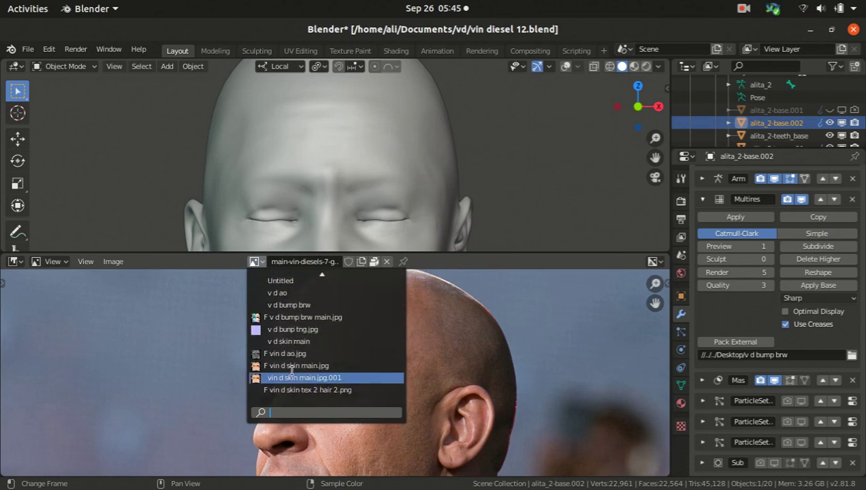
scroll(300, 329, "up", 6)
scroll(300, 331, "up", 14)
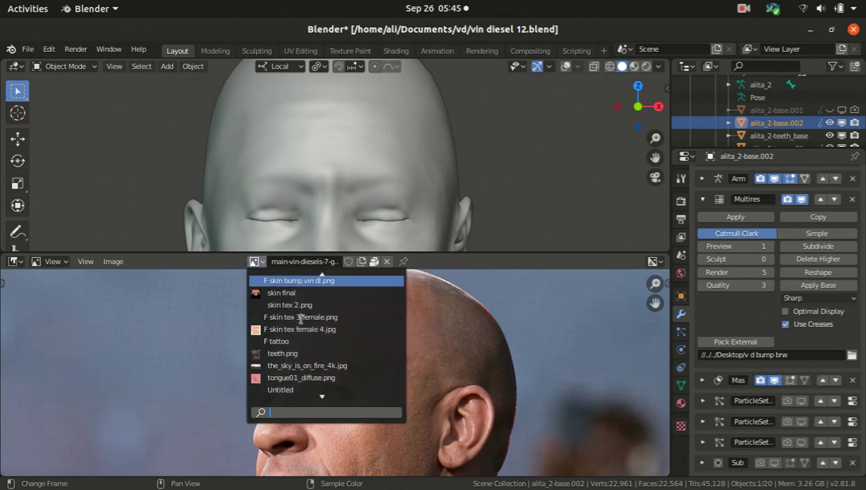
scroll(293, 339, "up", 15)
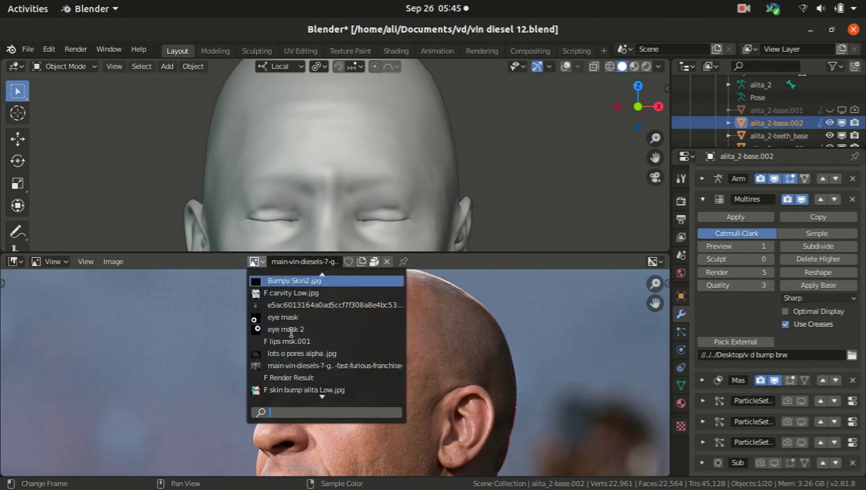
left_click(288, 280)
Step: Examine the forehead wrinkles, brow creases and temple in the 07COVER-articleLarge.jpg photo up close
scroll(270, 367, "down", 2)
scroll(300, 366, "up", 8)
scroll(287, 375, "down", 3)
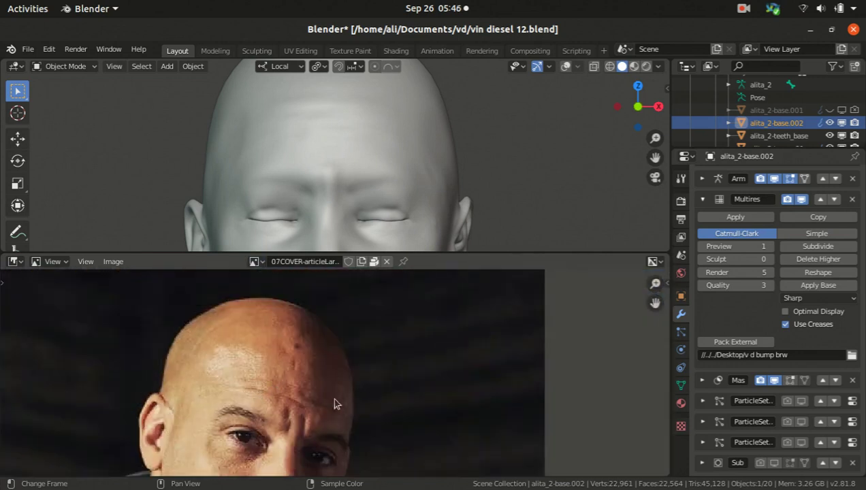
scroll(287, 399, "up", 3)
scroll(230, 368, "down", 2)
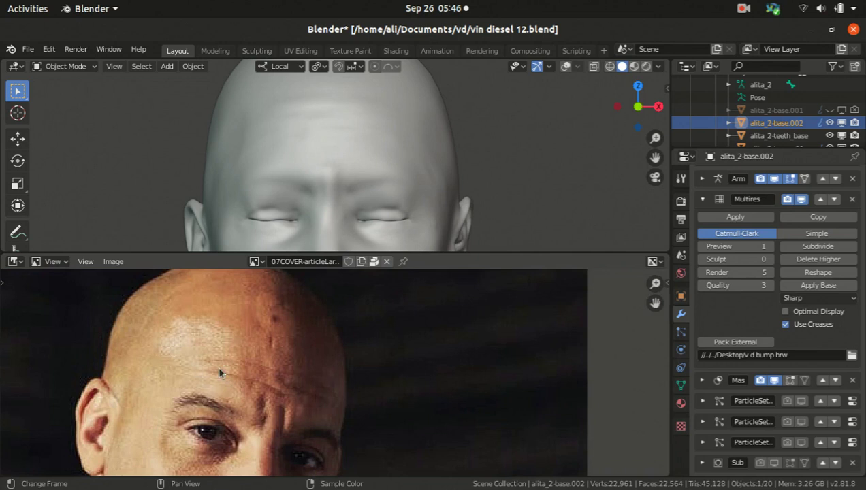
scroll(299, 355, "down", 2)
scroll(264, 403, "up", 3)
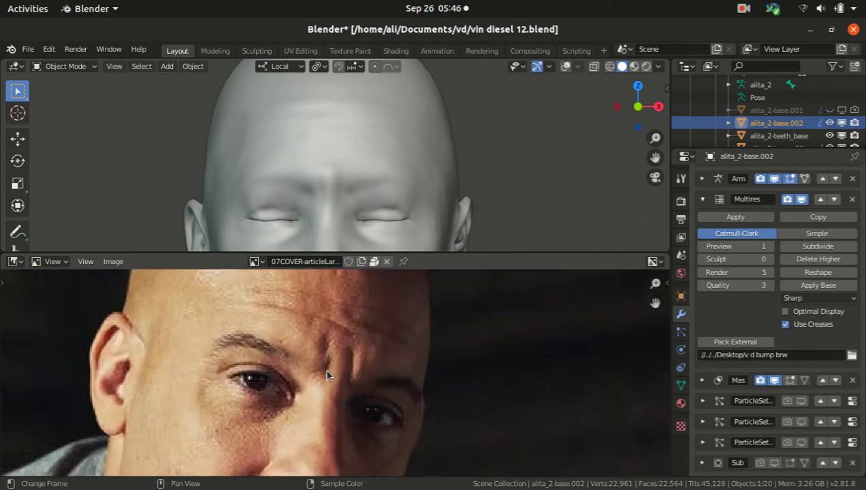
scroll(326, 375, "down", 3)
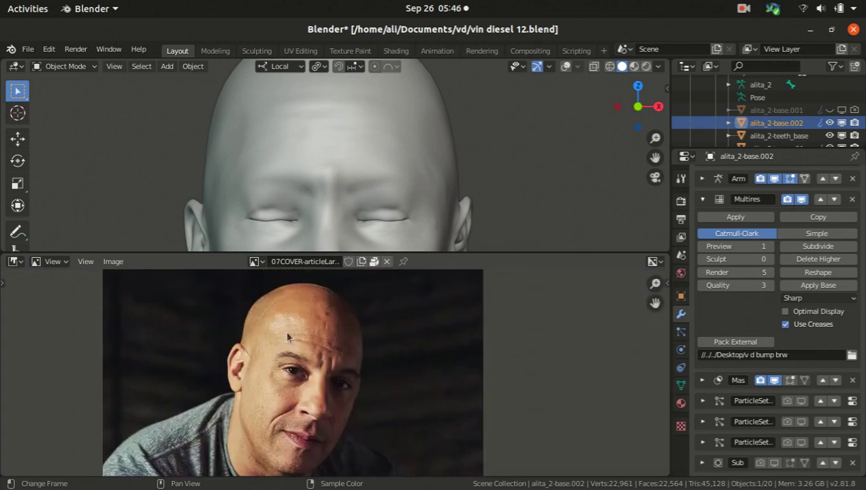
scroll(304, 348, "up", 2)
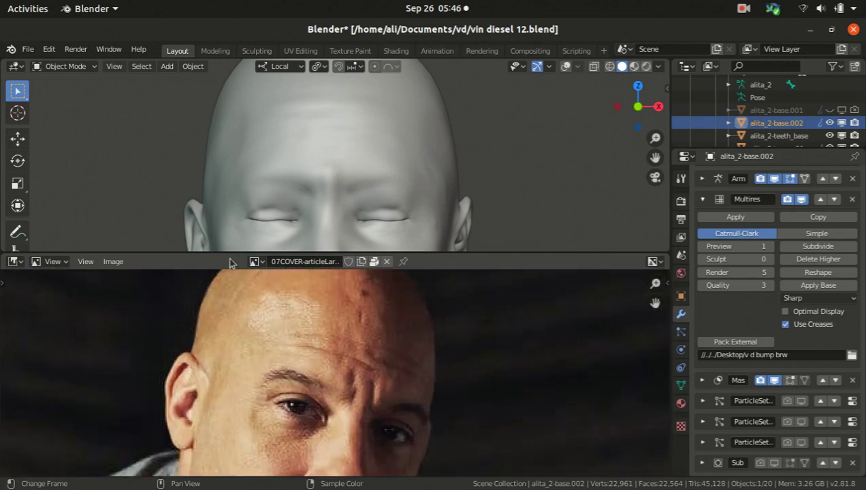
Step: Switch to the Texture Paint workspace and examine the black wrinkle marks painted on the head's forehead and temples
left_click(344, 54)
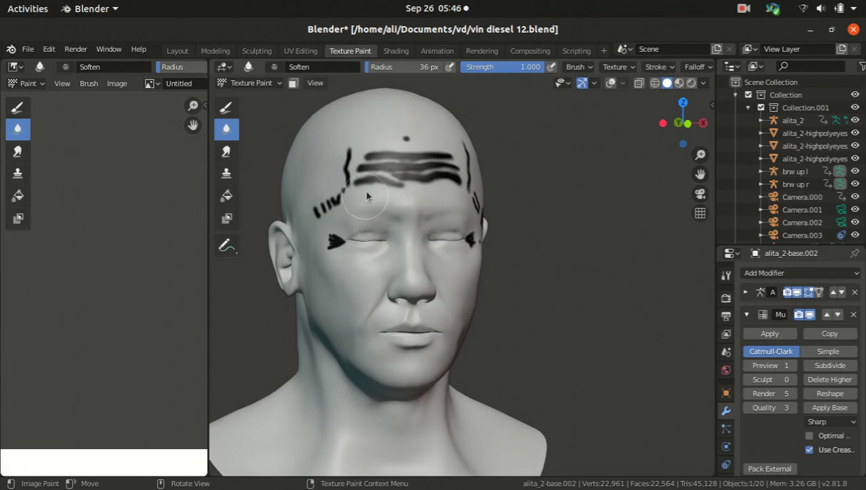
scroll(496, 183, "up", 2)
scroll(557, 228, "down", 3)
middle_click_drag(557, 228, 477, 205)
scroll(417, 170, "up", 4)
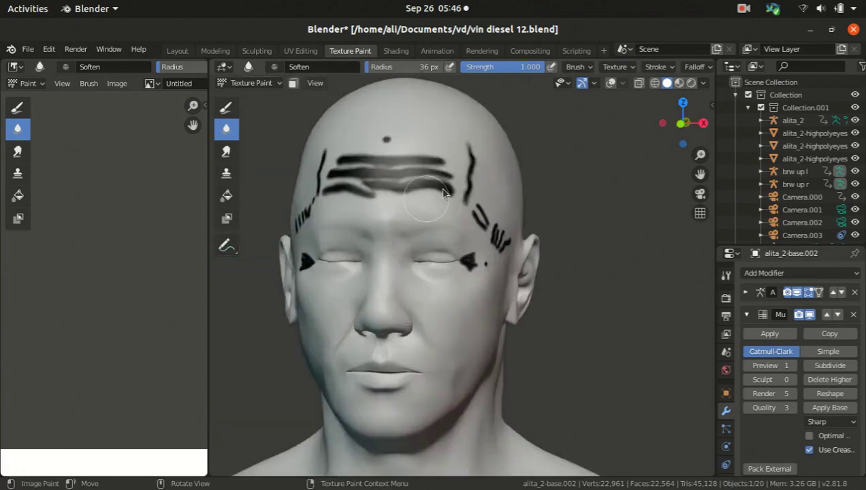
middle_click_drag(417, 171, 477, 162)
scroll(478, 162, "up", 2)
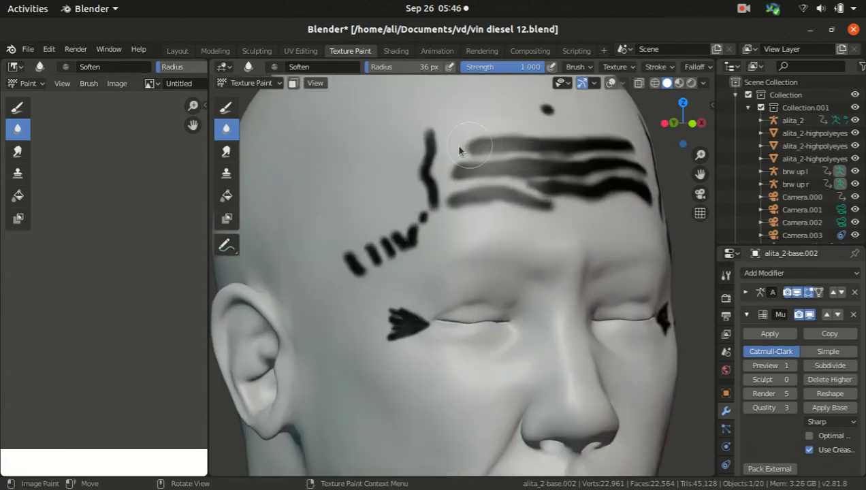
scroll(455, 144, "up", 2)
Step: Activate the Draw brush in the 3D viewport and display its tool settings in the sidebar
left_click(226, 107)
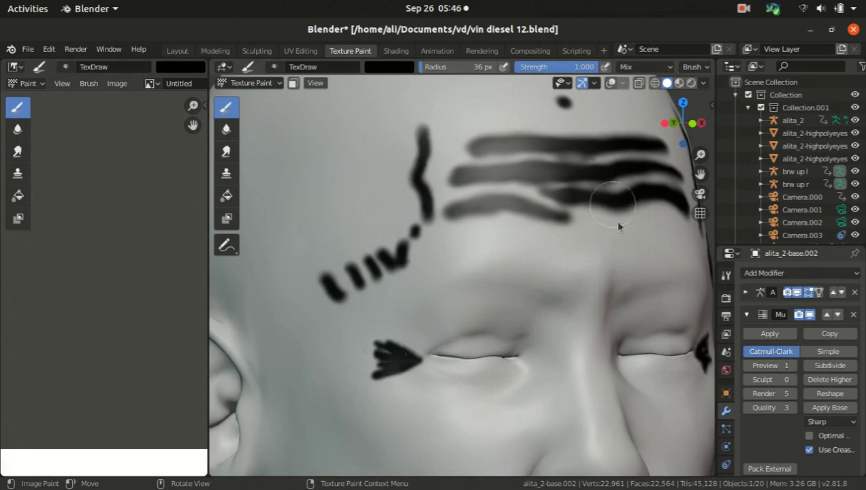
key("n")
left_click(707, 129)
scroll(651, 325, "down", 8)
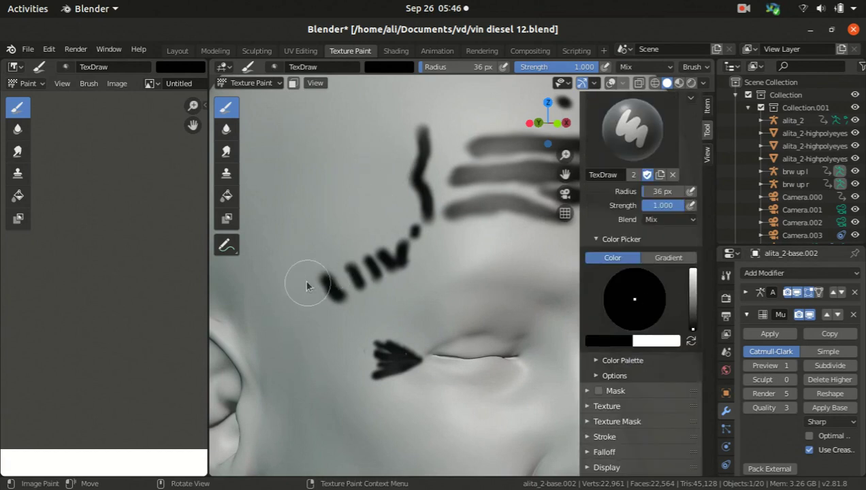
Step: Examine the painted wrinkle marks in the Untitled image and around the head's forehead, temples and eye corners
mouse_move(134, 401)
middle_mouse_down()
mouse_move(120, 351)
mouse_move(132, 298)
middle_mouse_up()
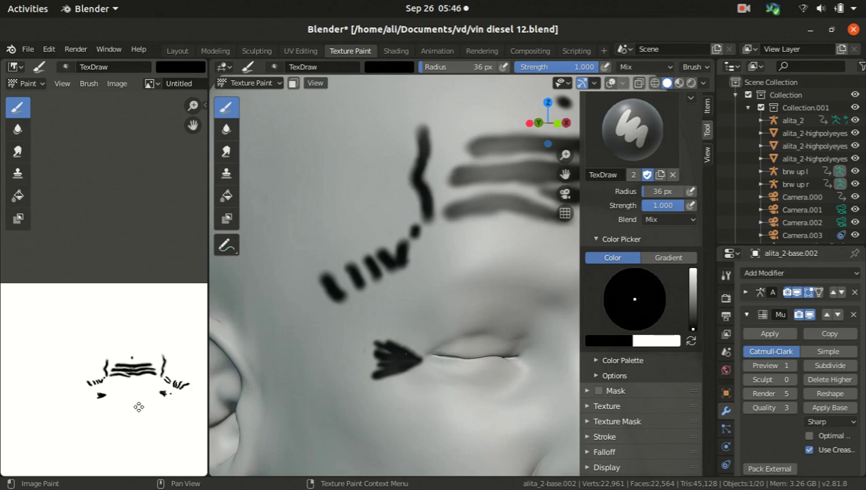
middle_click_drag(140, 411, 131, 378)
scroll(131, 378, "up", 3)
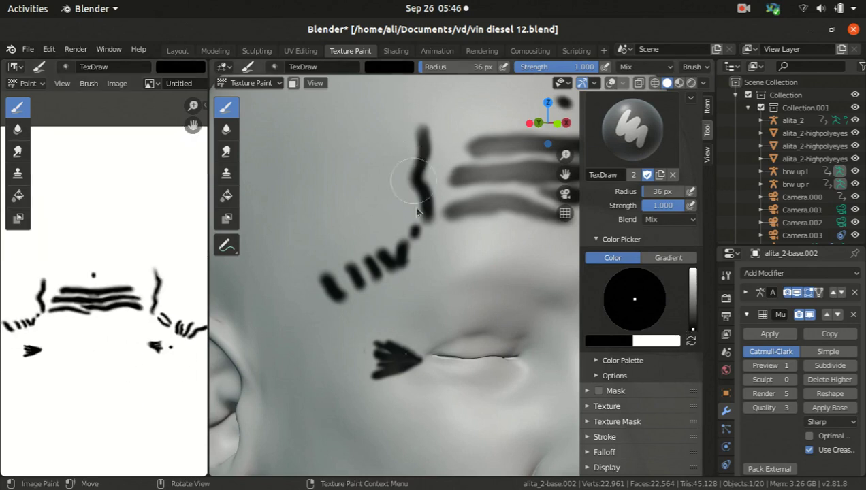
scroll(347, 273, "down", 5)
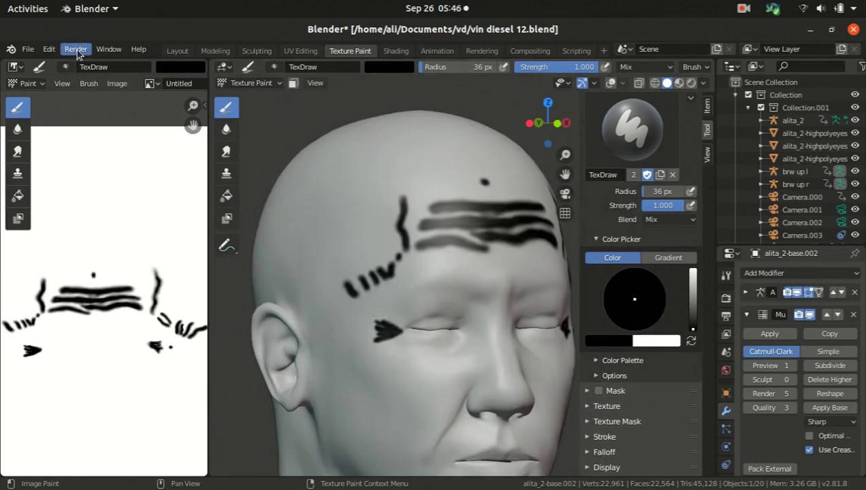
scroll(460, 288, "down", 2)
middle_click_drag(460, 287, 474, 295)
scroll(474, 296, "up", 2)
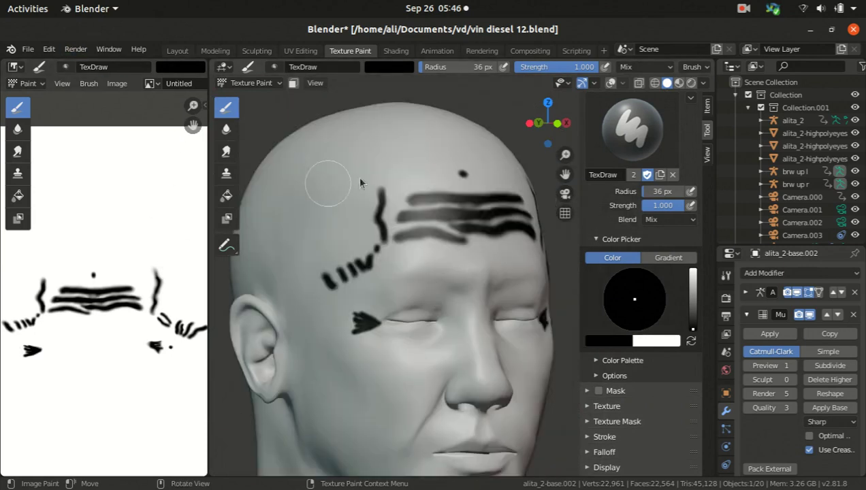
scroll(330, 190, "down", 2)
mouse_move(493, 253)
middle_mouse_down()
mouse_move(478, 300)
mouse_move(422, 259)
middle_mouse_up()
scroll(373, 214, "up", 3)
middle_click_drag(373, 213, 412, 235)
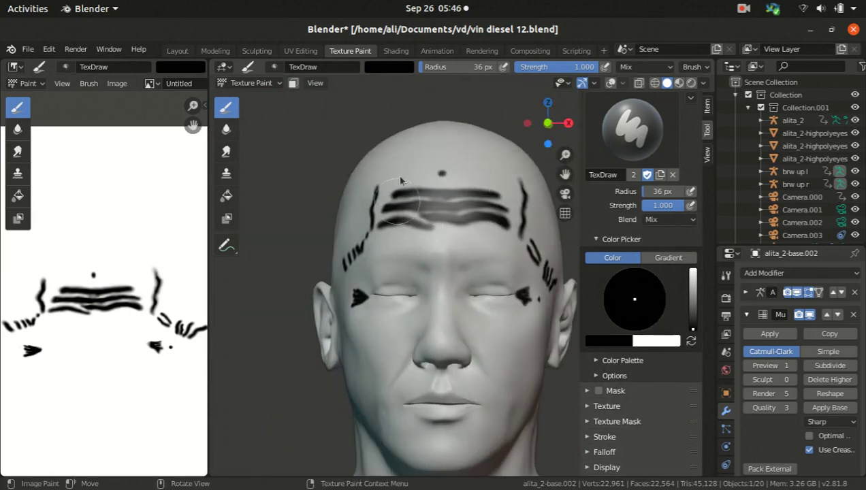
left_click_drag(532, 255, 545, 269)
scroll(378, 254, "down", 3)
middle_click_drag(377, 254, 352, 294)
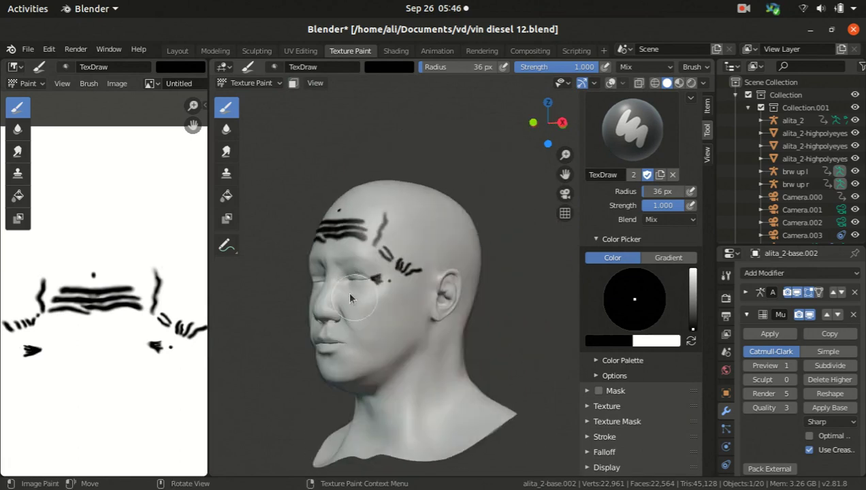
scroll(341, 210, "up", 3)
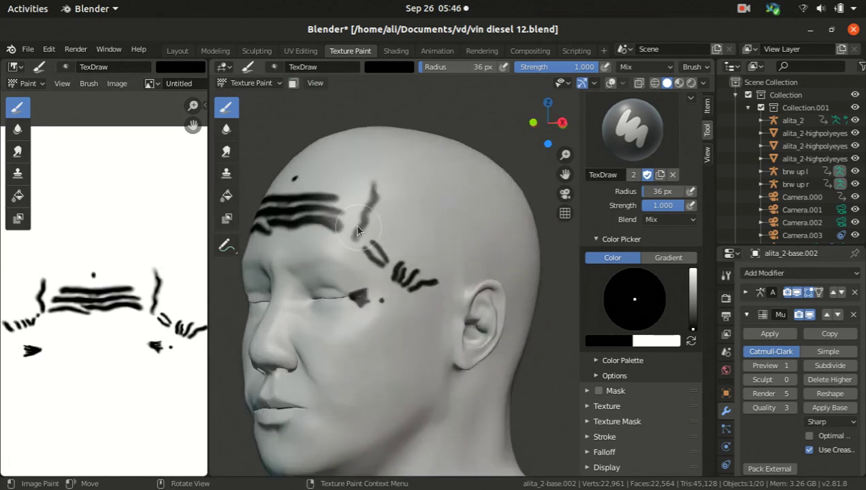
scroll(431, 232, "down", 3)
mouse_move(430, 233)
middle_mouse_down()
mouse_move(375, 293)
mouse_move(518, 212)
middle_mouse_up()
scroll(515, 236, "up", 3)
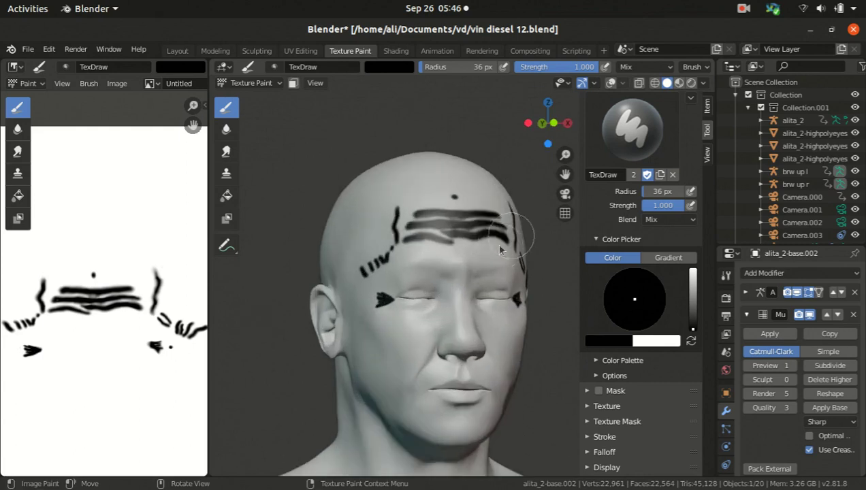
Step: Return to the Layout workspace and change the Image Editor area to a Shader Editor showing the Material.001 nodes
left_click(178, 51)
left_click(15, 262)
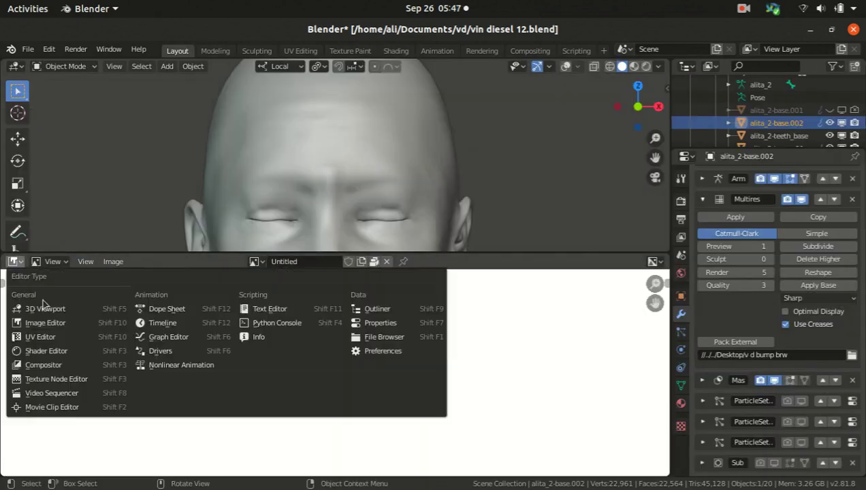
left_click(68, 351)
scroll(477, 382, "up", 2)
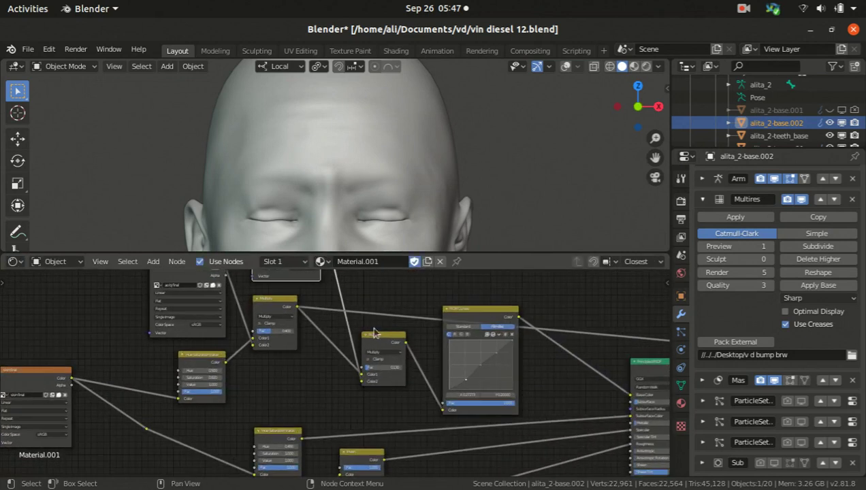
middle_click_drag(385, 353, 425, 365)
scroll(419, 357, "up", 2)
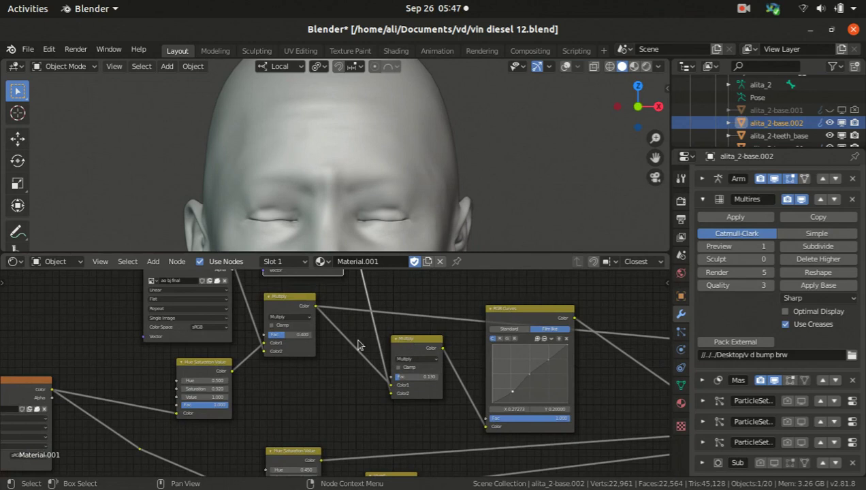
Step: Switch the viewport to rendered shading and preview the output of the Multiply node feeding the RGB Curves
left_click(298, 313)
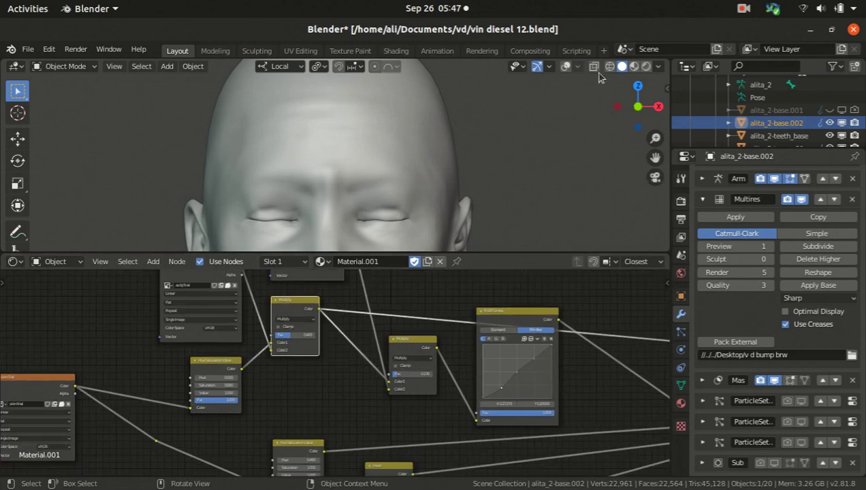
left_click(647, 66)
scroll(374, 360, "up", 2, "shift")
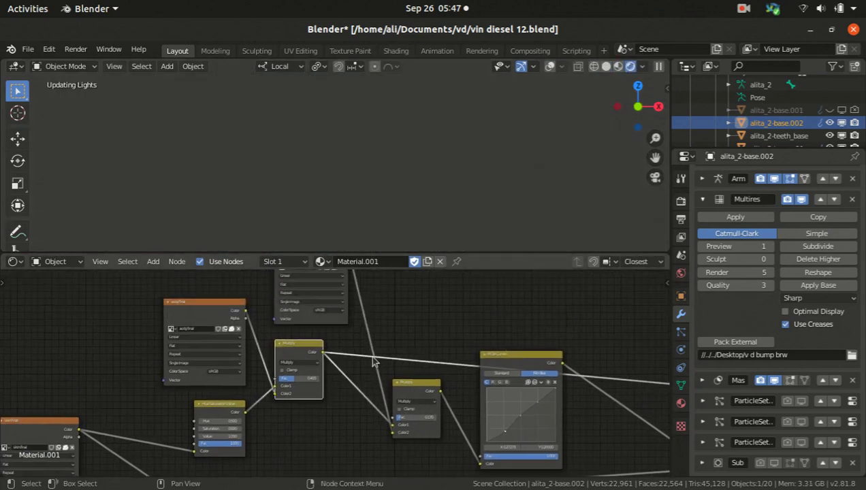
left_click(405, 388, "ctrl+shift")
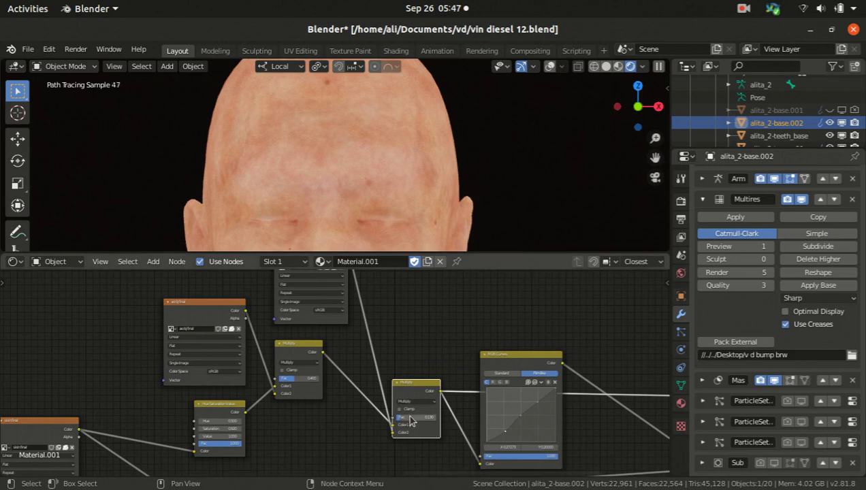
Step: Raise the previewed Multiply node's factor to about 0.62 to expose the wrinkle marks, and restore it to 0.130
scroll(410, 420, "up", 6)
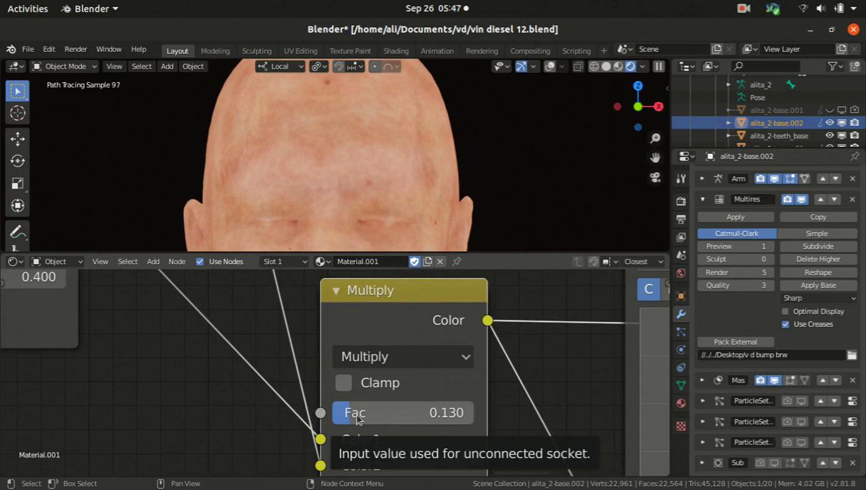
left_click_drag(355, 417, 420, 412)
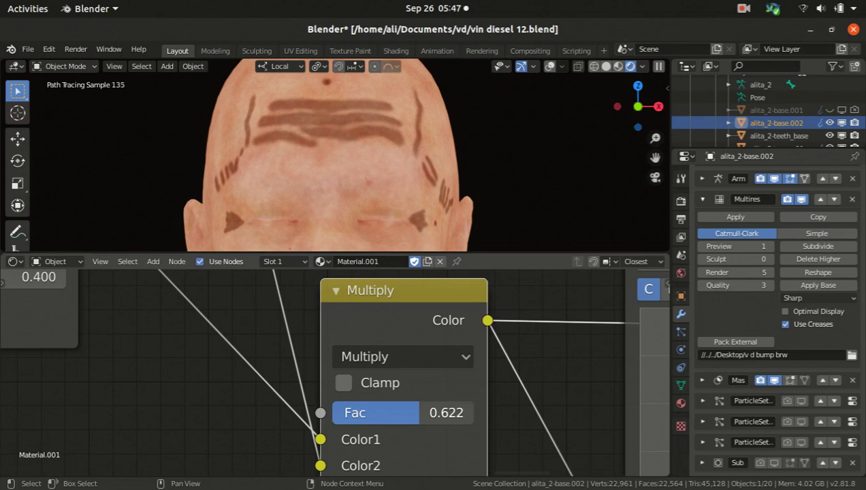
left_click_drag(419, 413, 422, 412)
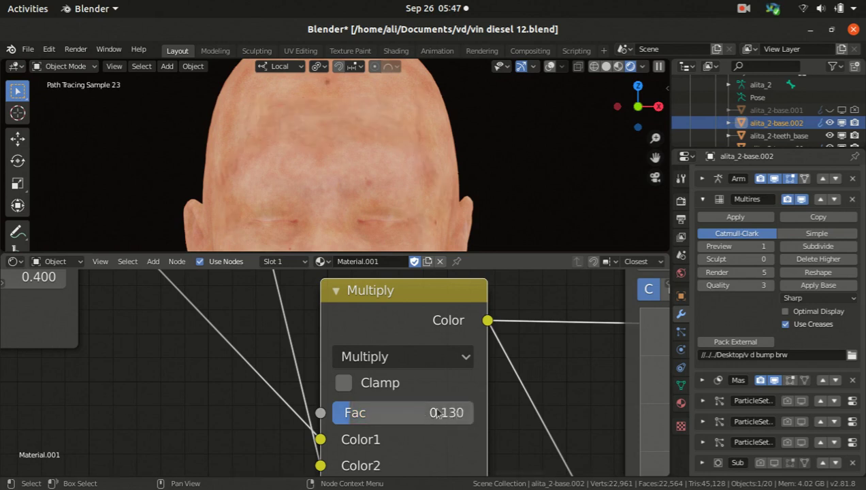
Step: Examine the RGB Curves node and its curve between the second Multiply node and the Principled BSDF's base color
scroll(458, 417, "down", 6)
scroll(356, 383, "up", 4)
left_click(354, 290)
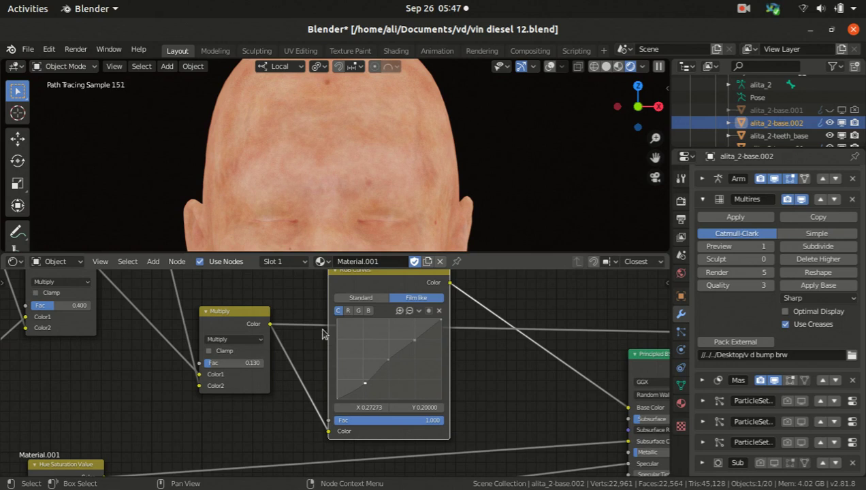
scroll(324, 334, "down", 1)
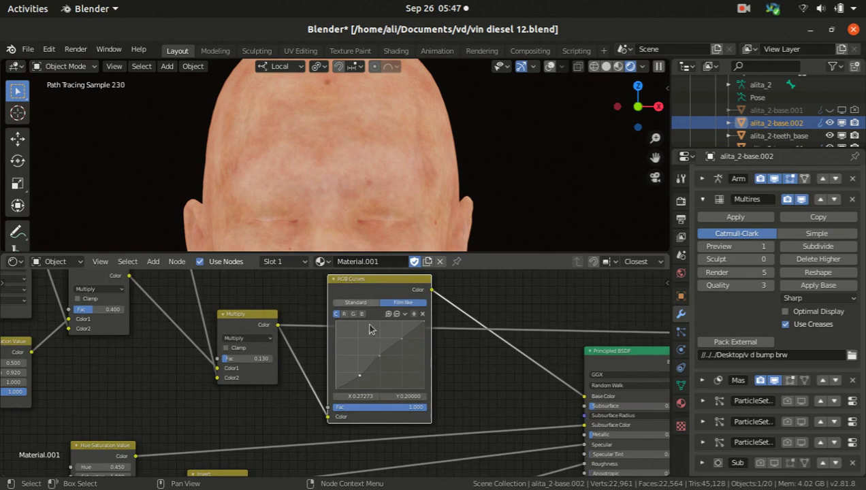
scroll(346, 364, "up", 1)
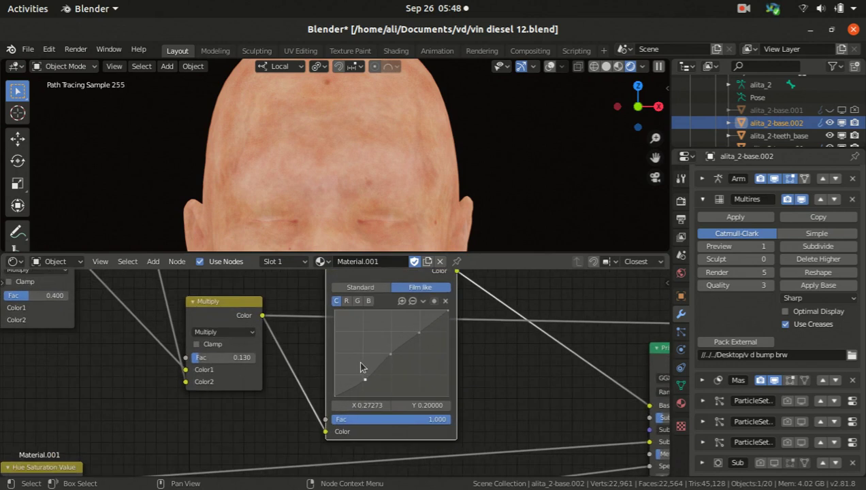
scroll(383, 361, "down", 3)
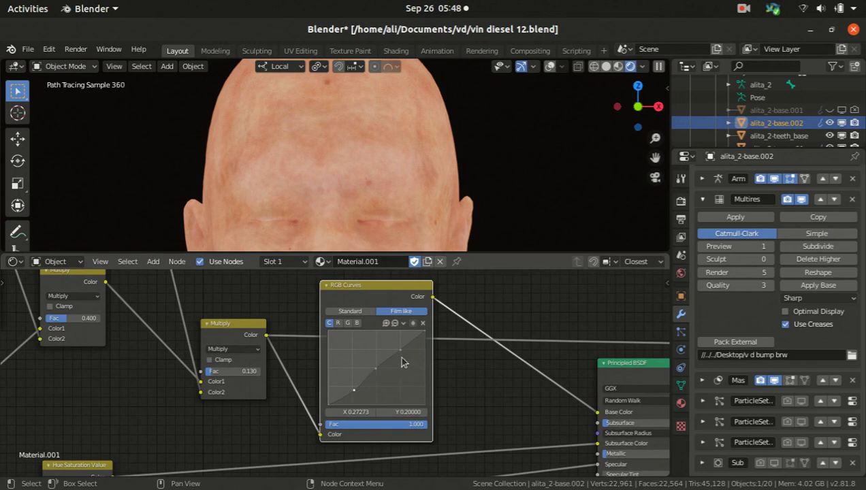
scroll(362, 295, "up", 1)
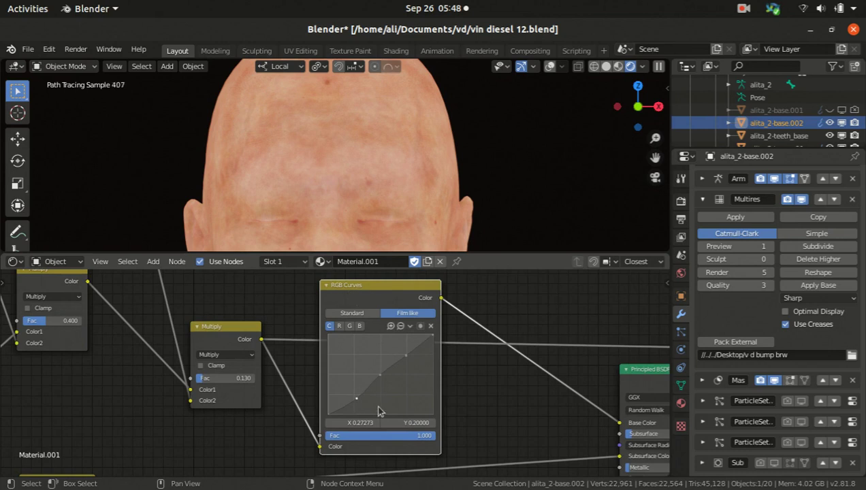
scroll(379, 406, "down", 1, "shift")
scroll(363, 373, "right", 1, "ctrl")
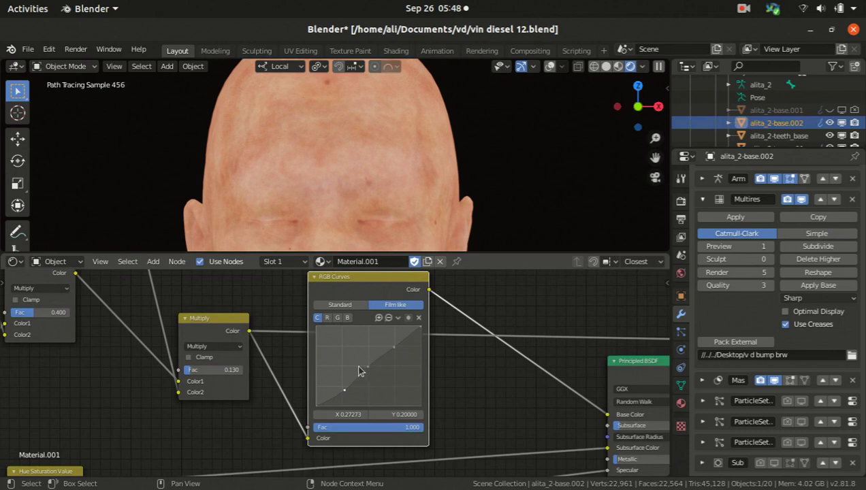
Step: Compare the Multiply node's output with the RGB Curves output on the whole head, ending on the RGB Curves preview
left_click(213, 324, "ctrl+shift")
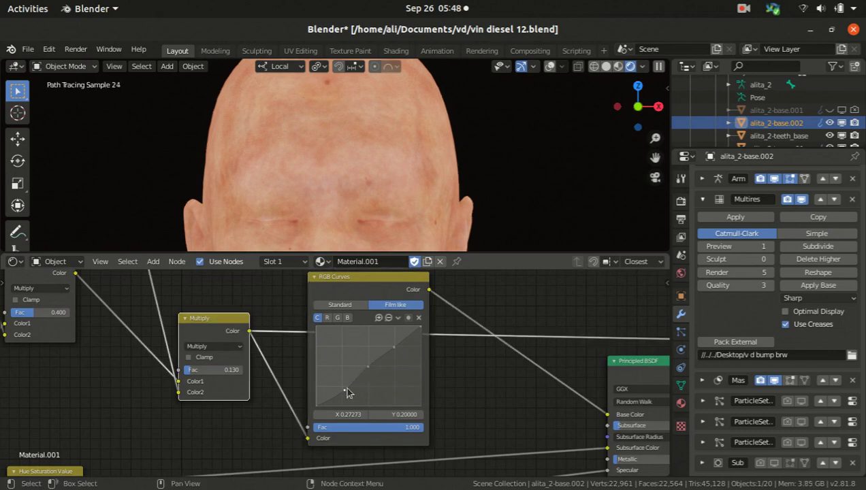
left_click(365, 290, "ctrl+shift")
scroll(406, 131, "down", 6)
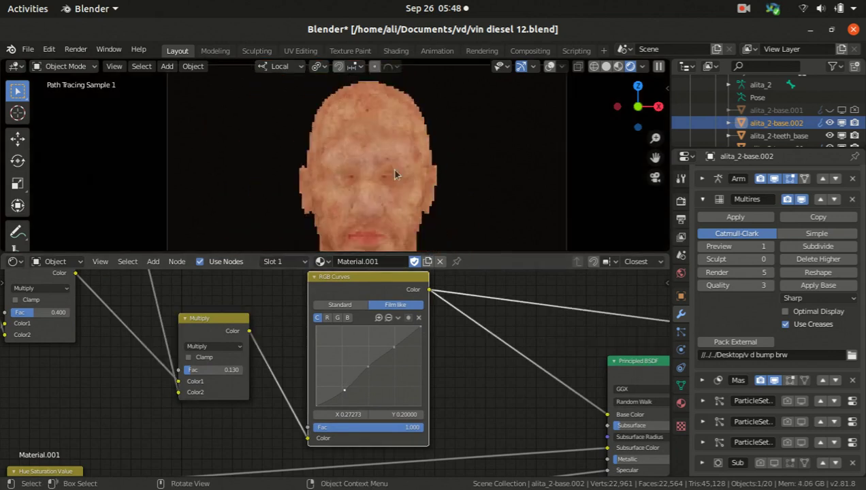
scroll(375, 200, "up", 3)
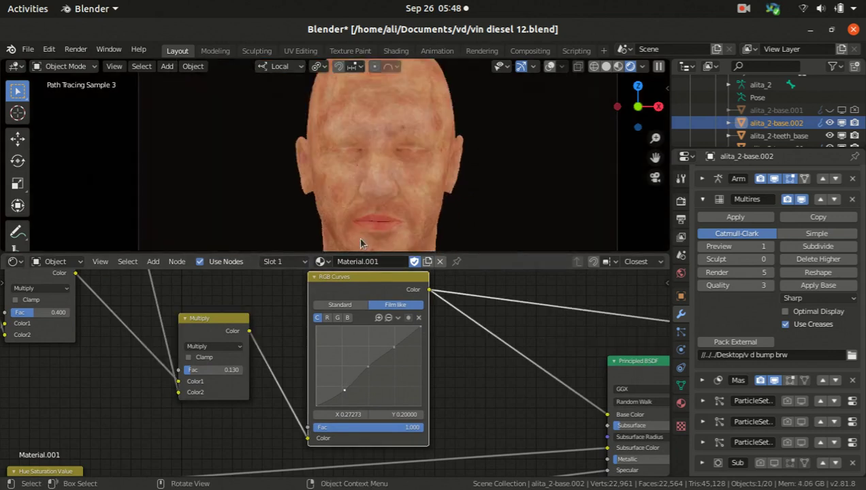
left_click(214, 315, "ctrl+shift")
left_click(336, 292, "ctrl+shift")
Step: Examine the curve-adjusted skin color up close around the forehead, eyes, nose and cheeks
scroll(382, 191, "up", 2)
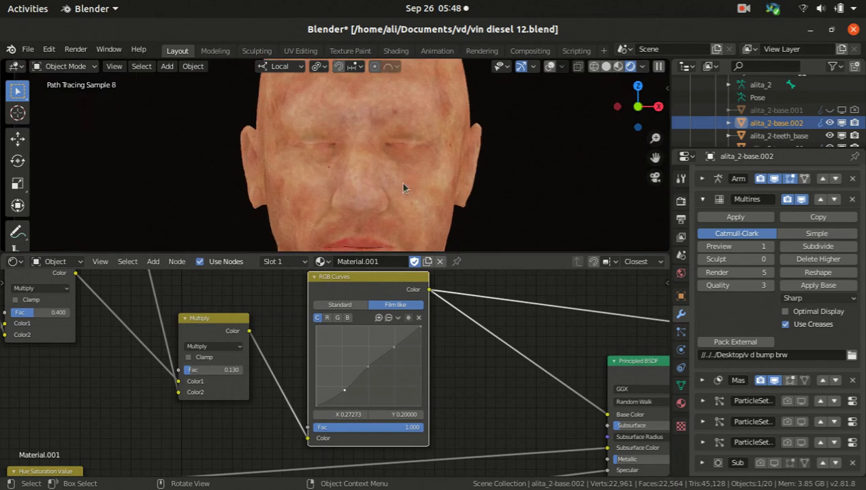
scroll(428, 188, "up", 2)
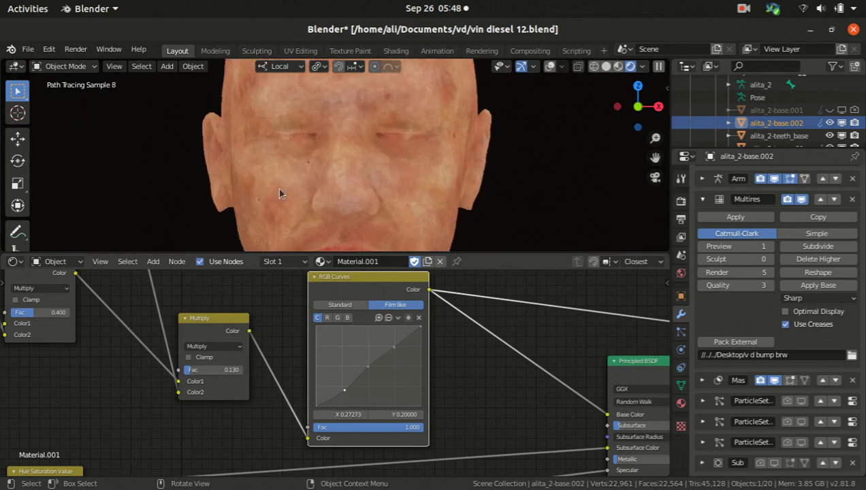
scroll(286, 184, "up", 1)
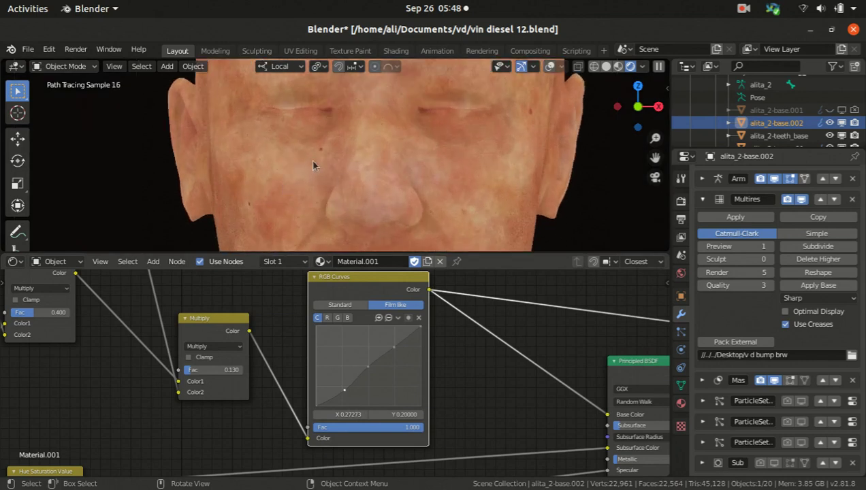
scroll(411, 199, "down", 3)
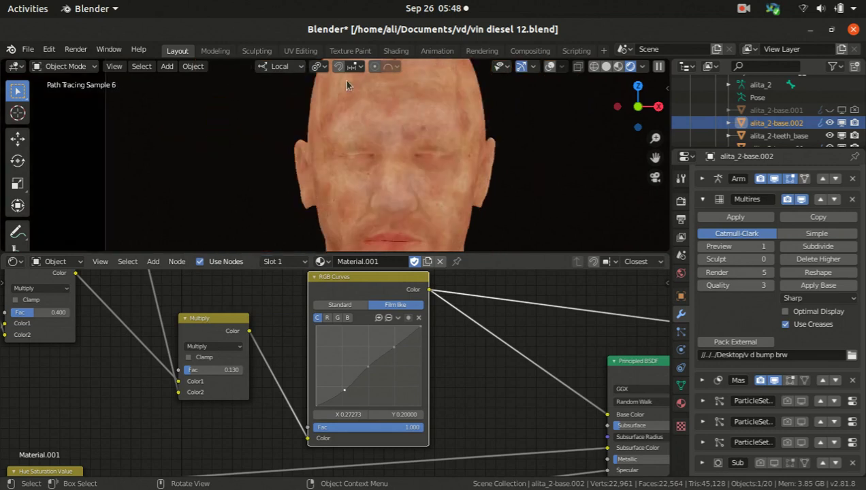
scroll(402, 126, "up", 4)
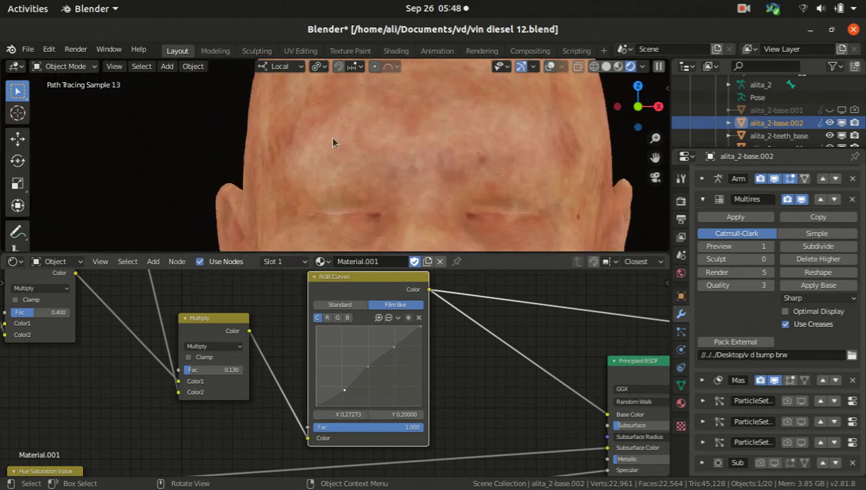
scroll(312, 150, "down", 3)
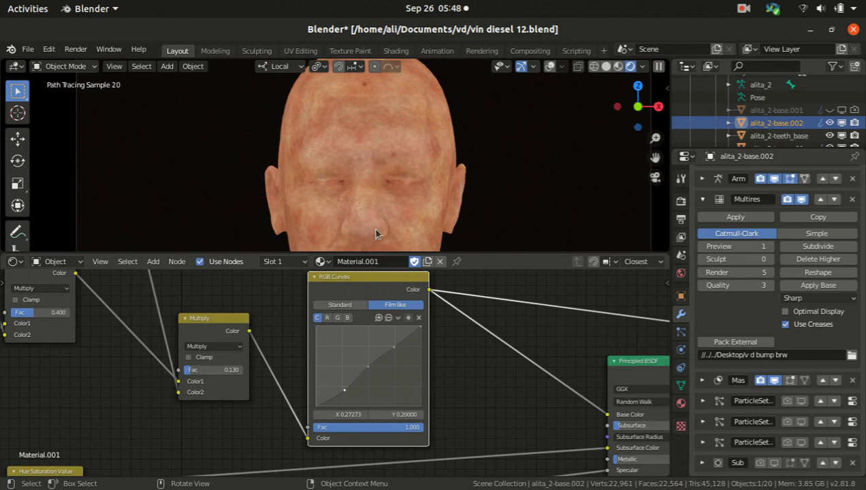
scroll(429, 222, "up", 4)
scroll(399, 188, "down", 3)
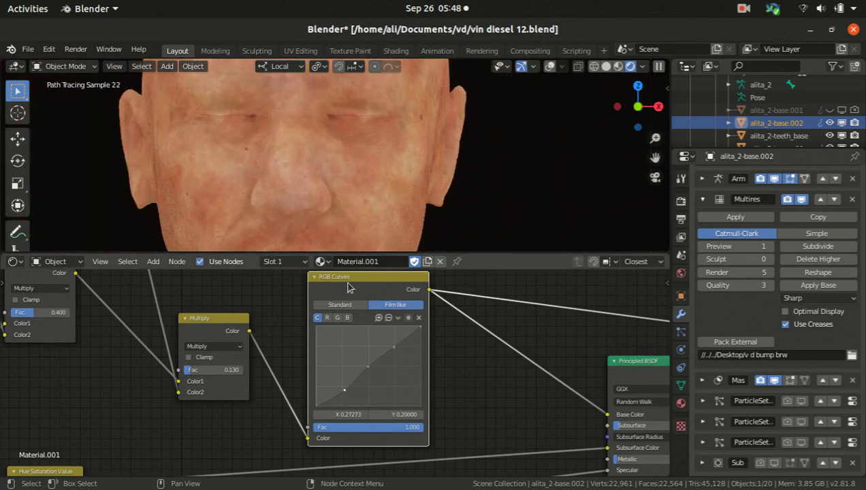
Step: Examine the node chain from the image textures through the Multiply and RGB Curves nodes to the Principled BSDF and Material Output
scroll(238, 319, "down", 2)
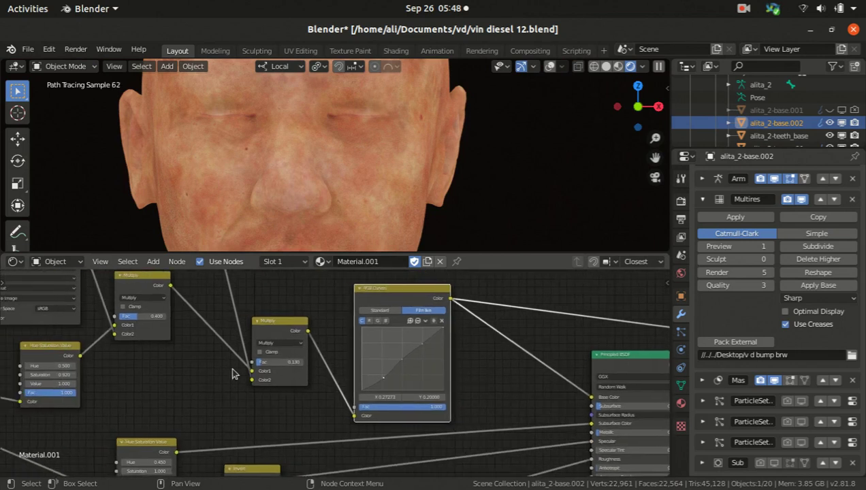
middle_click_drag(231, 367, 330, 373)
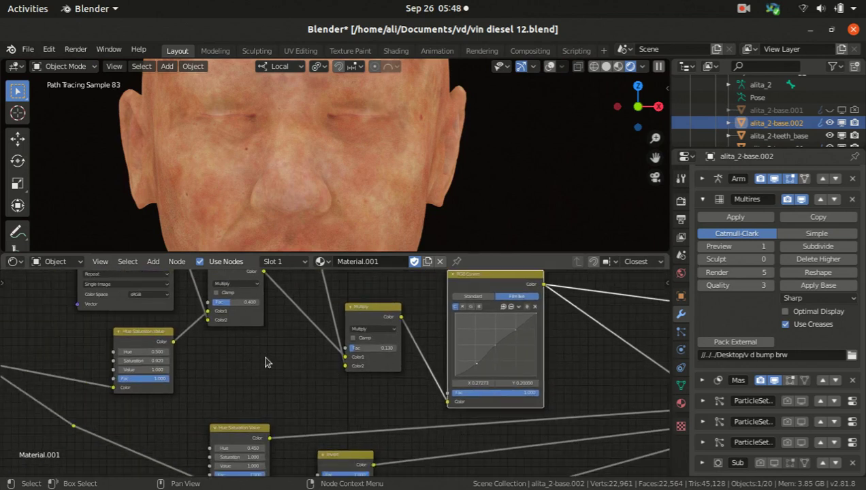
scroll(416, 369, "down", 1)
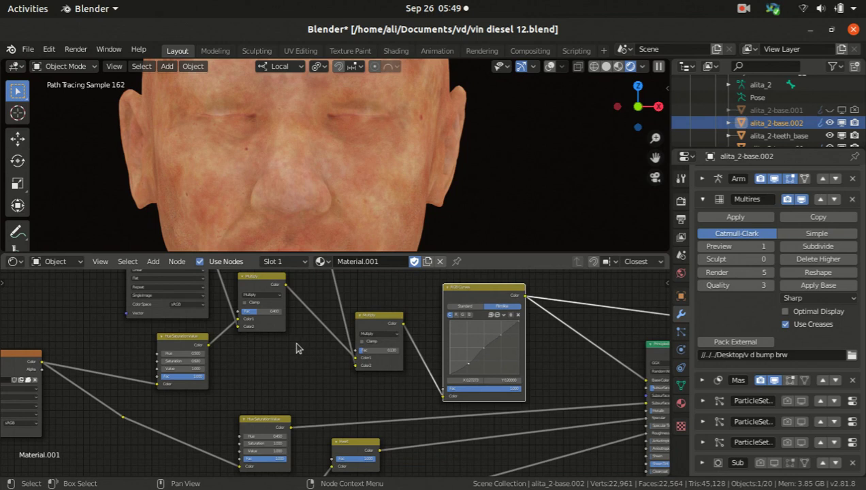
scroll(324, 342, "down", 1)
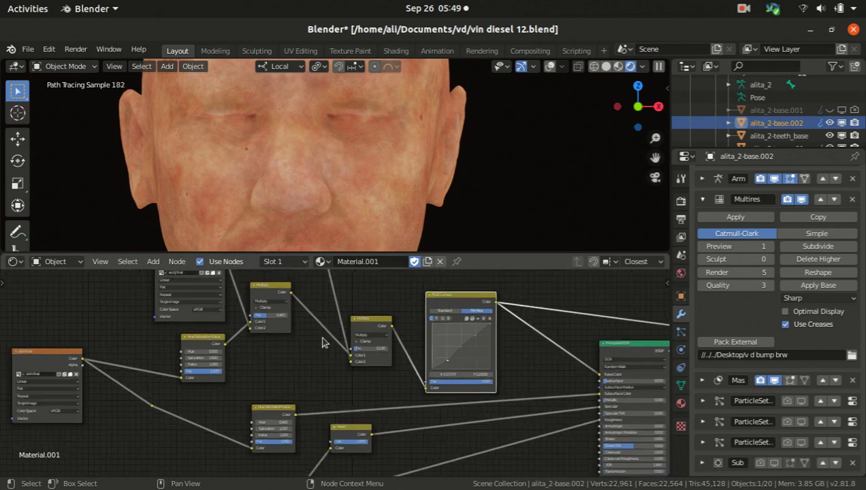
scroll(341, 338, "down", 2)
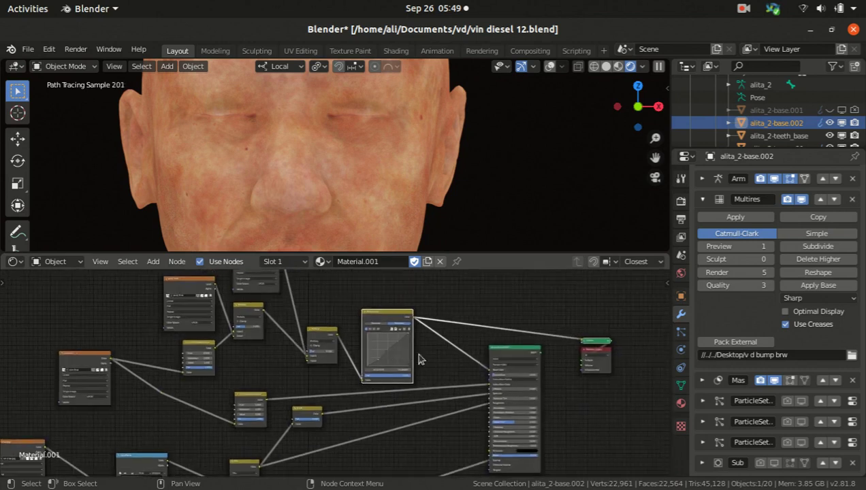
scroll(488, 353, "up", 2)
scroll(370, 342, "down", 2)
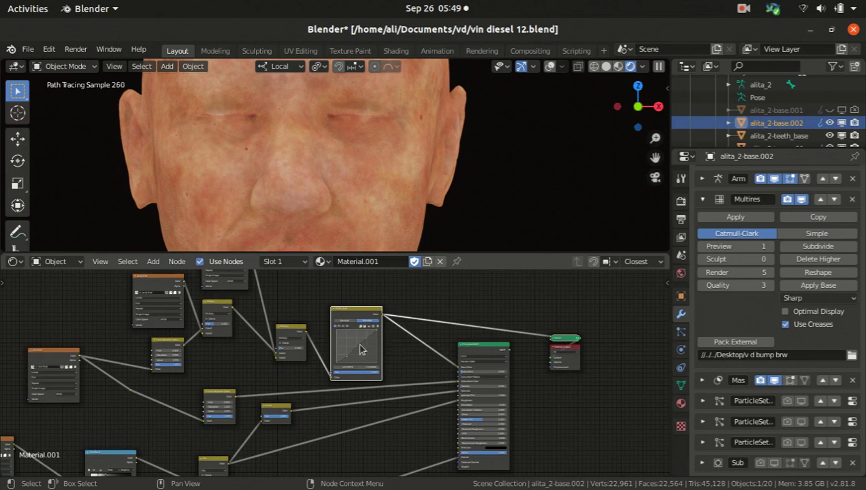
scroll(414, 340, "up", 1)
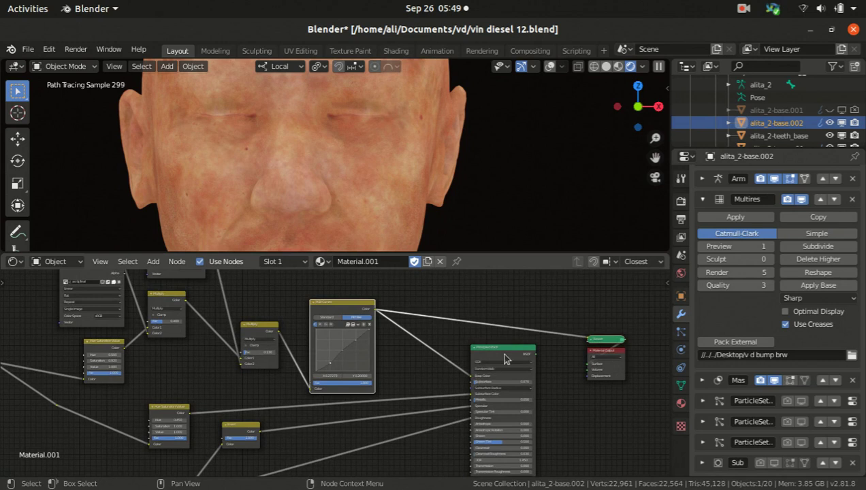
scroll(321, 375, "down", 2)
middle_click_drag(318, 379, 402, 386)
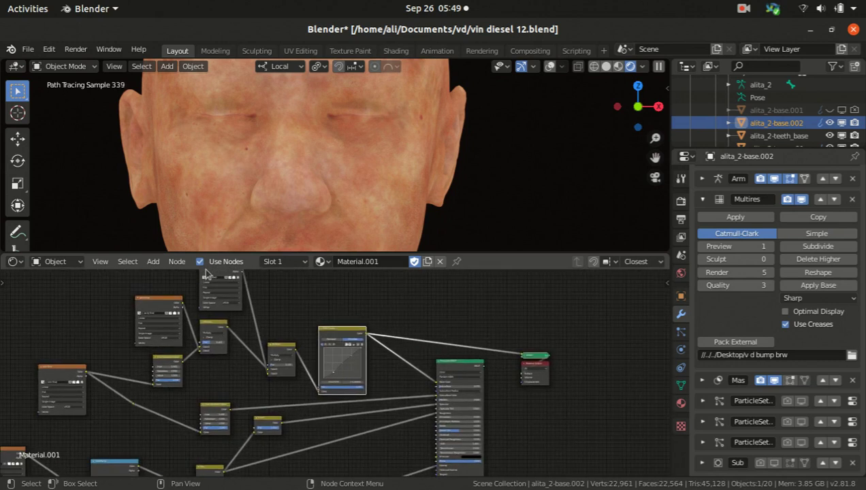
Step: Add a Diffuse BSDF node in the empty space above the Principled BSDF node
left_click(153, 262)
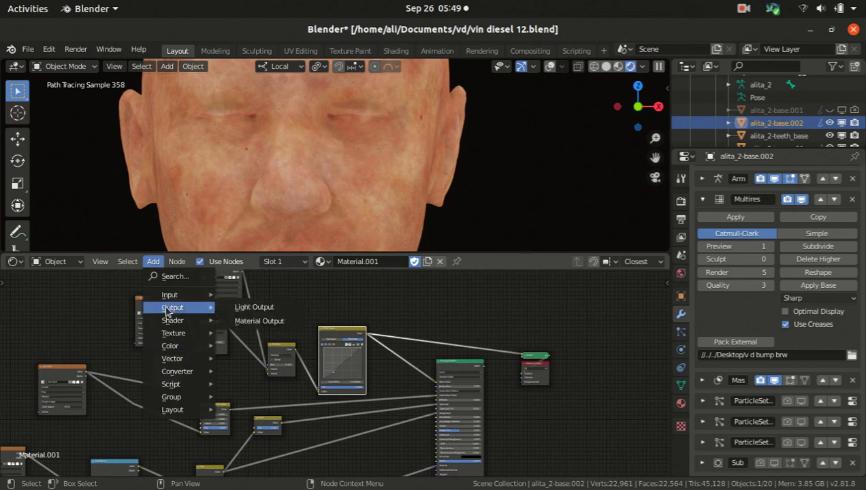
mouse_move(153, 320)
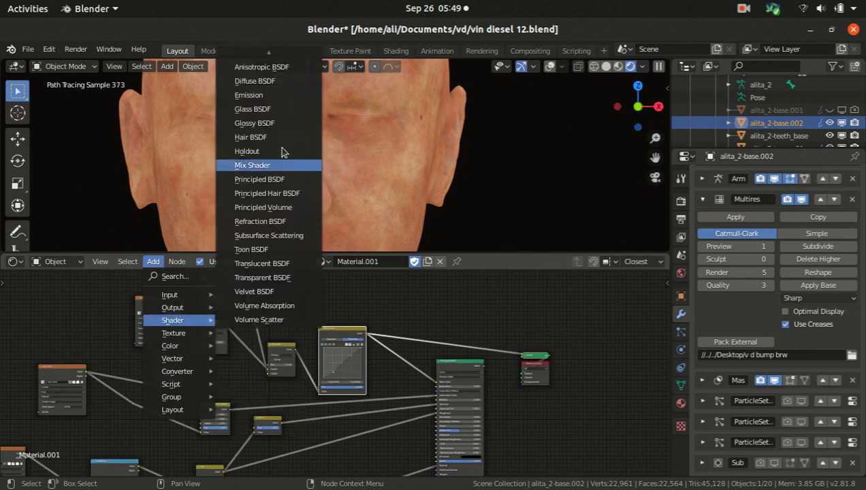
left_click(258, 81)
left_click(416, 294)
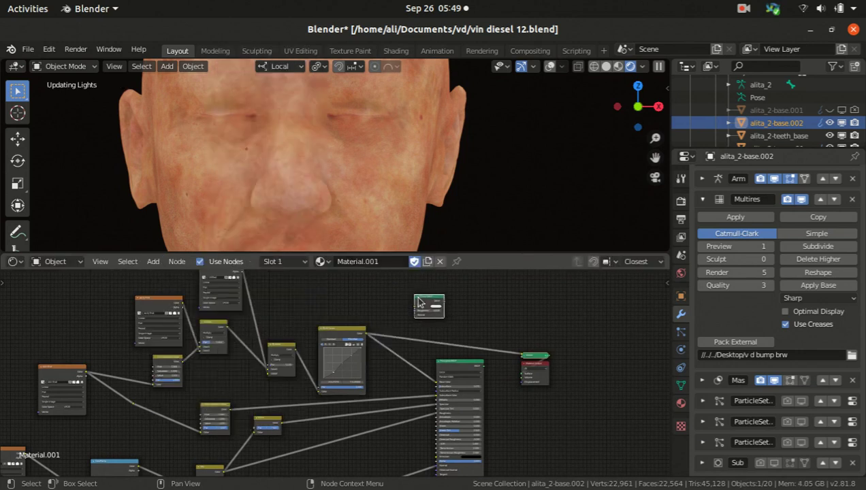
Step: Connect the RGB Curves color output to the Diffuse BSDF's color and preview the Diffuse BSDF on the head
scroll(416, 294, "up", 3)
left_click_drag(321, 365, 411, 317)
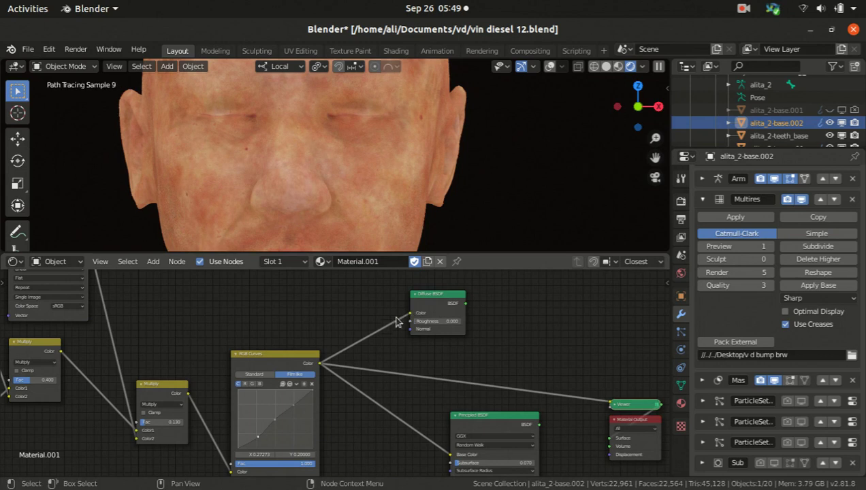
left_click(440, 305, "ctrl+shift")
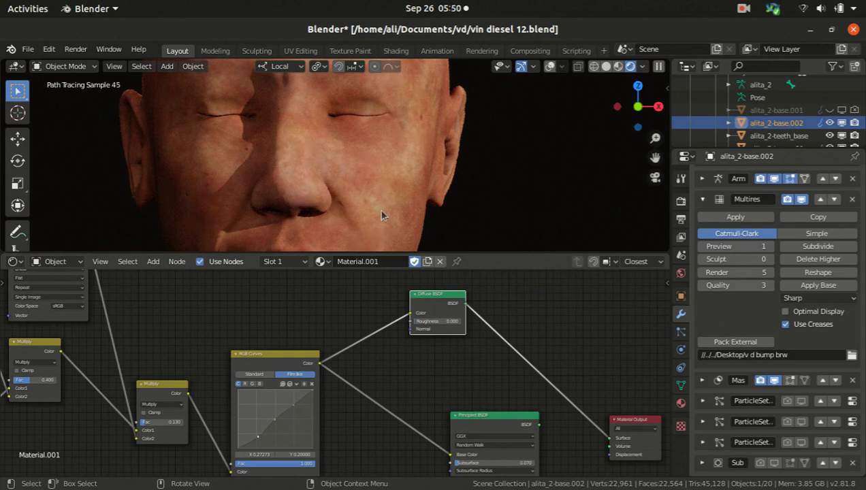
Step: Examine the links from the texture and Multiply nodes through RGB Curves to the Diffuse BSDF
scroll(433, 339, "down", 3)
scroll(448, 321, "up", 3)
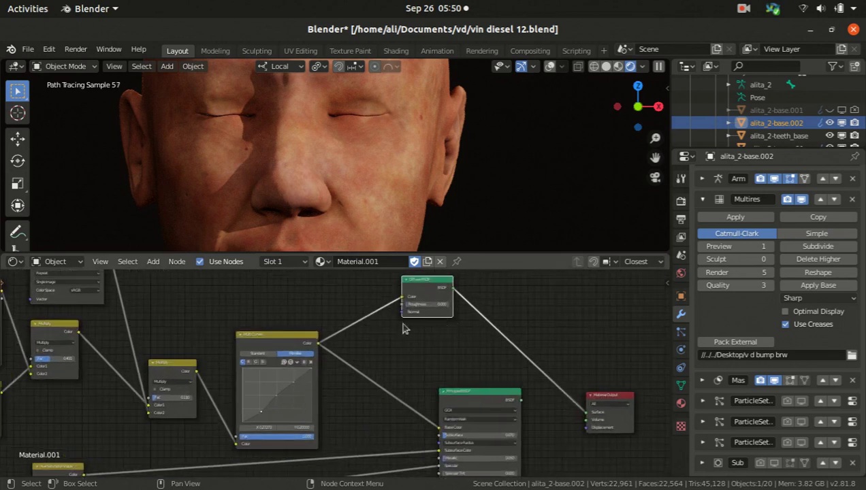
middle_click_drag(393, 358, 507, 355)
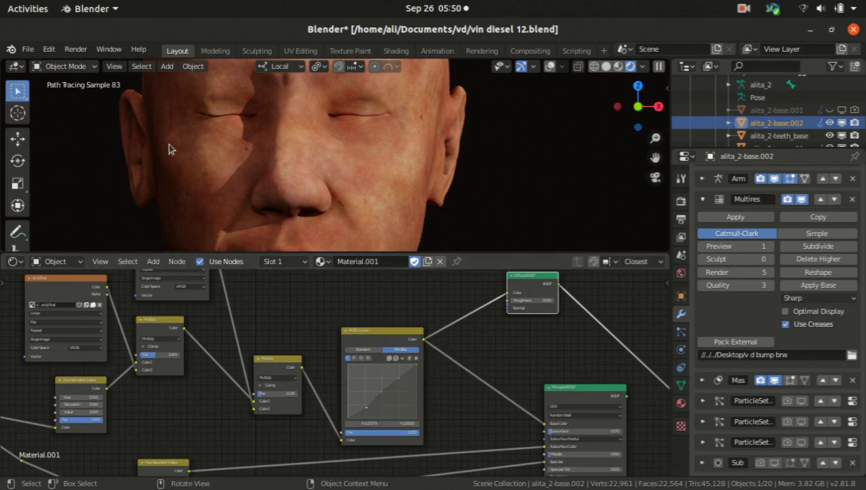
scroll(566, 366, "down", 1)
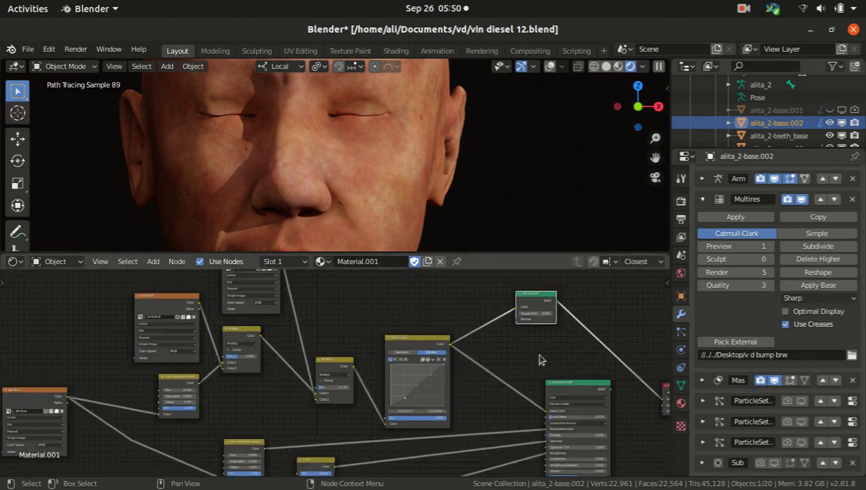
scroll(562, 310, "up", 2)
scroll(522, 300, "up", 1)
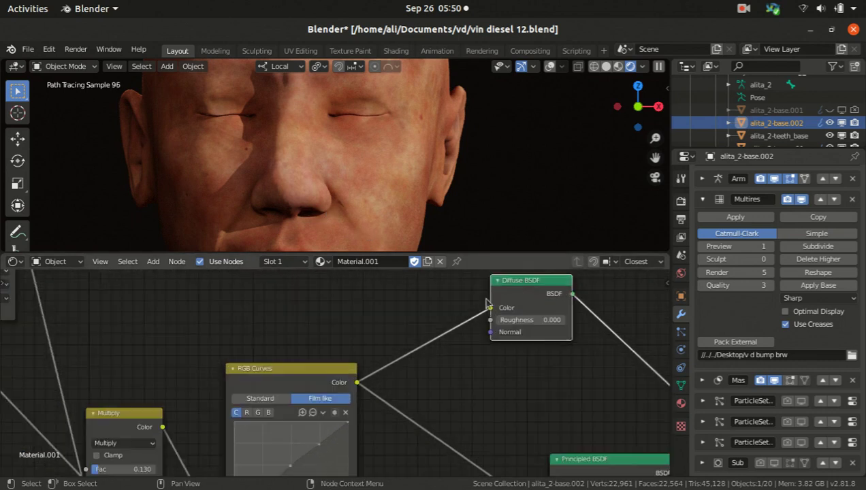
scroll(439, 344, "down", 2)
scroll(456, 343, "up", 2)
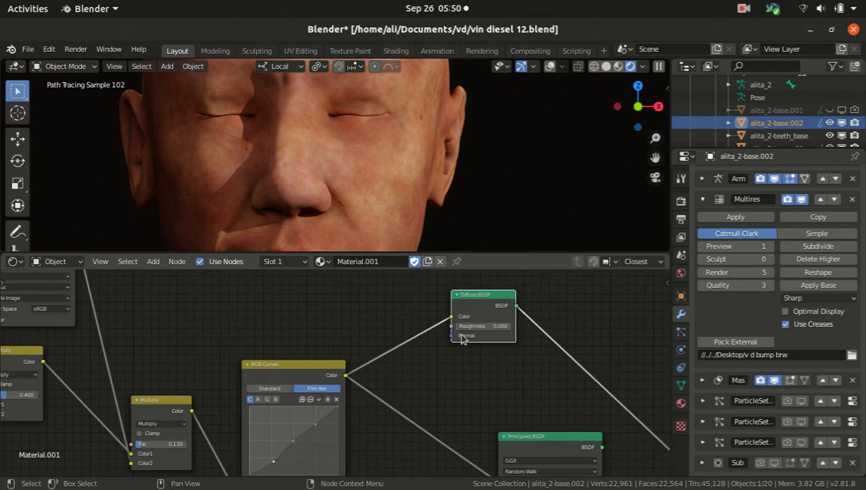
Step: Delete the Diffuse BSDF node and preview the RGB Curves output directly on the head
key("x")
scroll(420, 320, "down", 3)
middle_click_drag(388, 397, 415, 378)
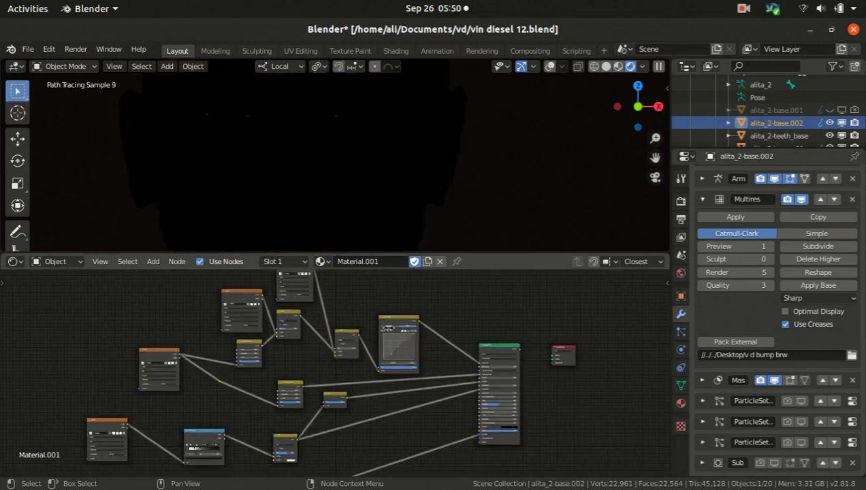
scroll(415, 378, "up", 2)
left_click(398, 337, "ctrl+shift")
Step: Examine the Subsurface setting of the Principled BSDF node and the links around it
middle_click_drag(361, 341, 396, 309)
scroll(239, 376, "up", 4)
middle_click_drag(528, 391, 416, 385)
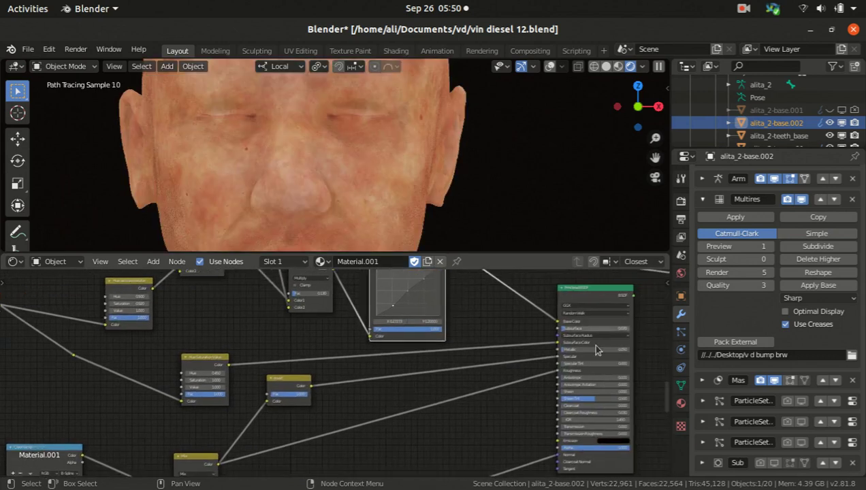
scroll(630, 326, "up", 1)
middle_click_drag(624, 333, 546, 358)
scroll(546, 358, "up", 3)
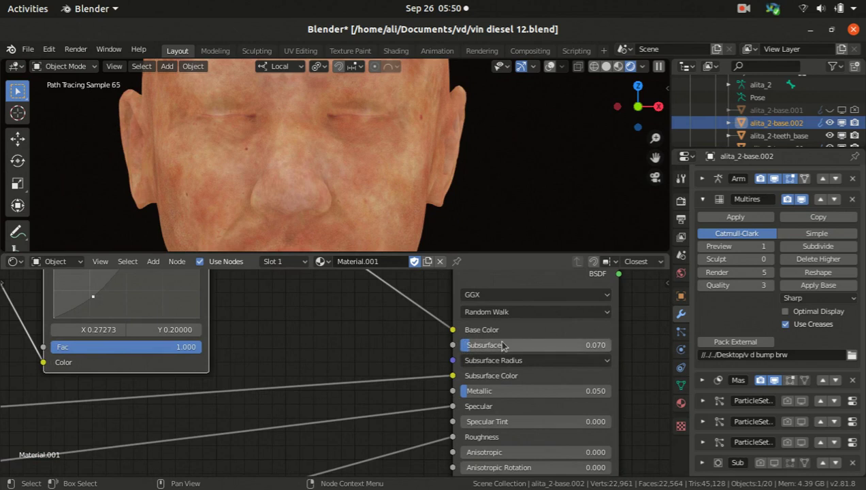
scroll(584, 349, "up", 2)
scroll(460, 351, "up", 2)
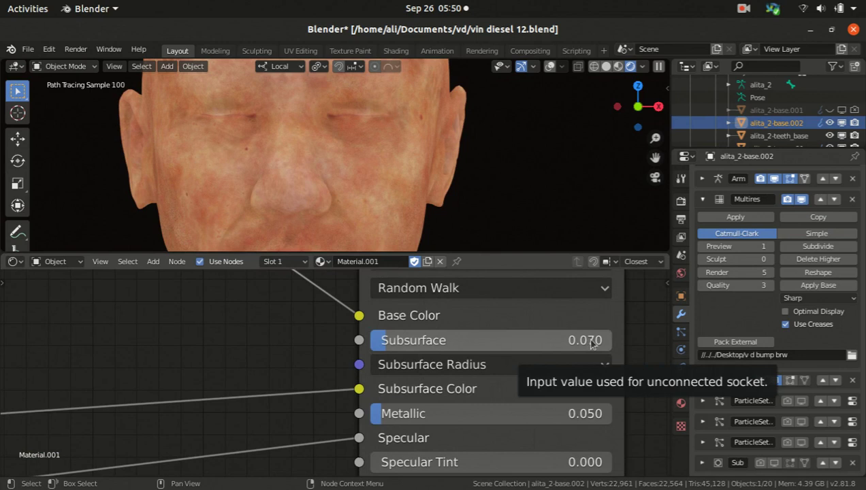
scroll(571, 339, "down", 5)
scroll(493, 360, "down", 1)
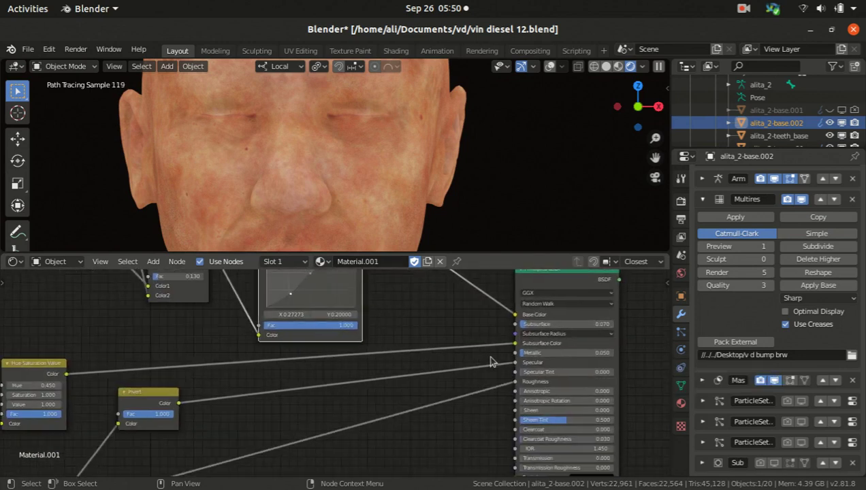
scroll(409, 375, "down", 2)
middle_click_drag(349, 394, 365, 397)
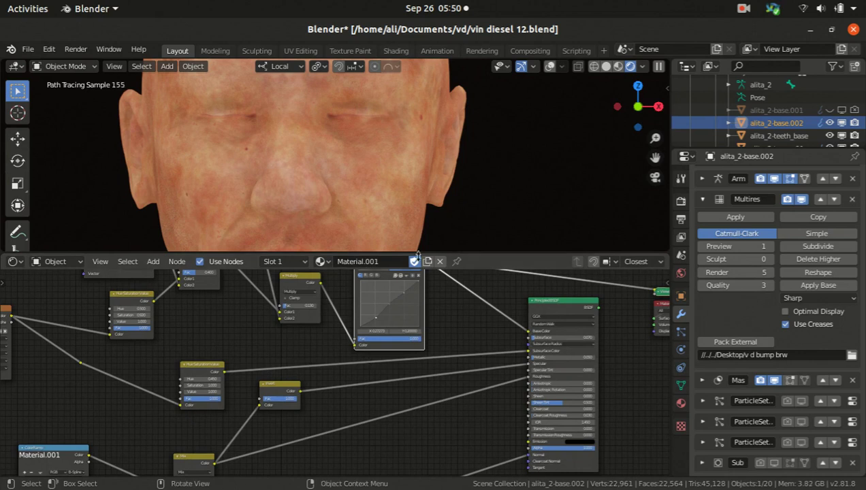
scroll(560, 341, "up", 3)
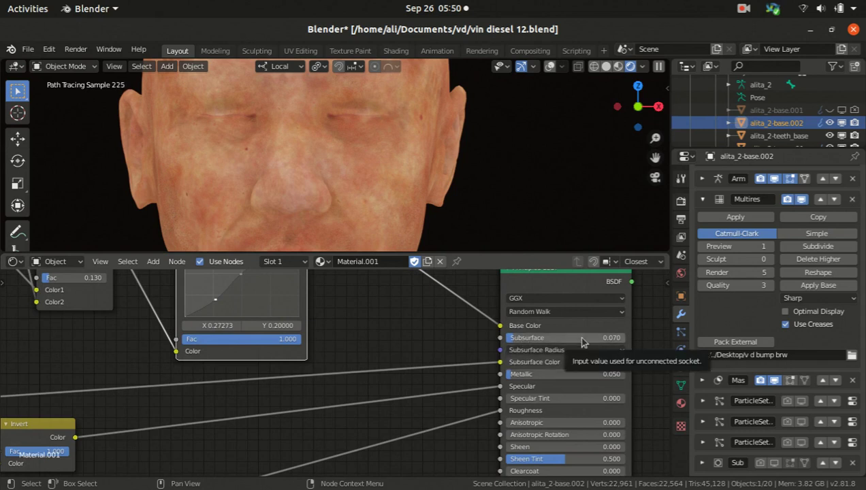
scroll(582, 342, "down", 3)
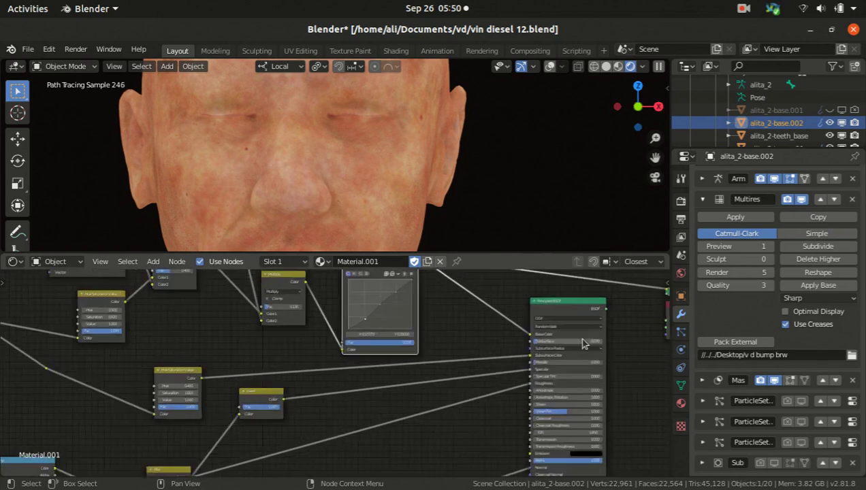
scroll(578, 344, "up", 5)
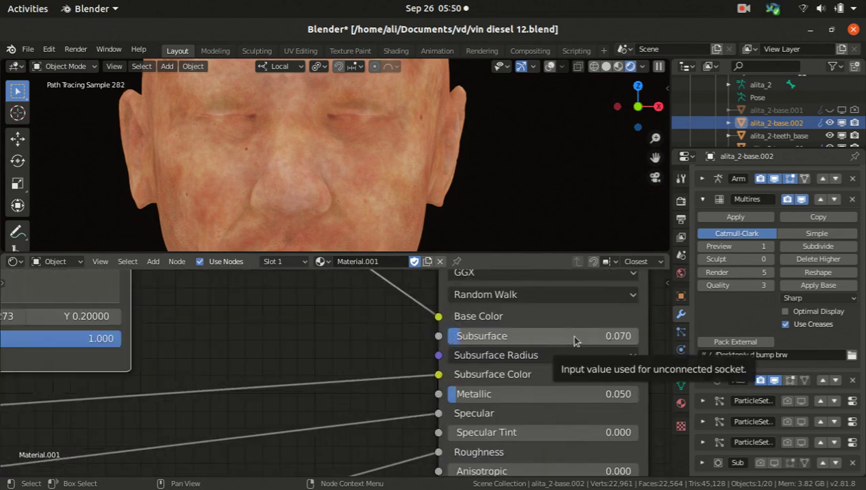
right_click(571, 334)
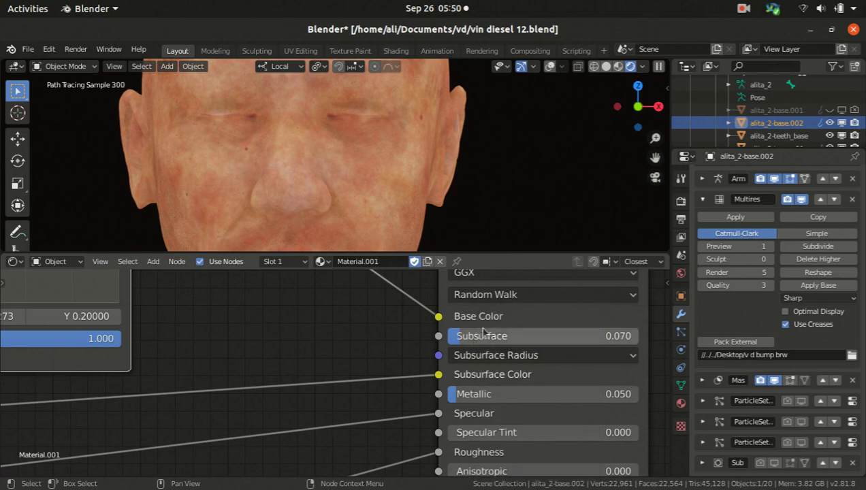
Step: Preview the skin final image texture on its own on the head
scroll(479, 332, "down", 1)
scroll(479, 332, "down", 1)
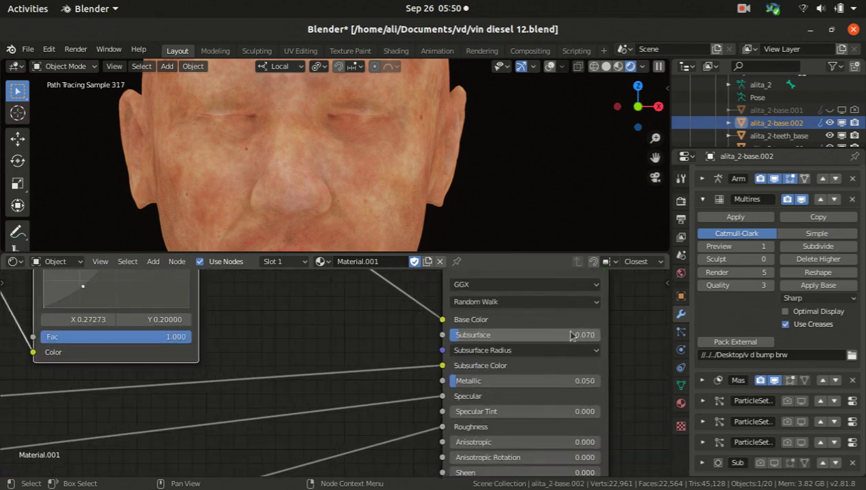
scroll(551, 334, "down", 3)
scroll(550, 333, "down", 2)
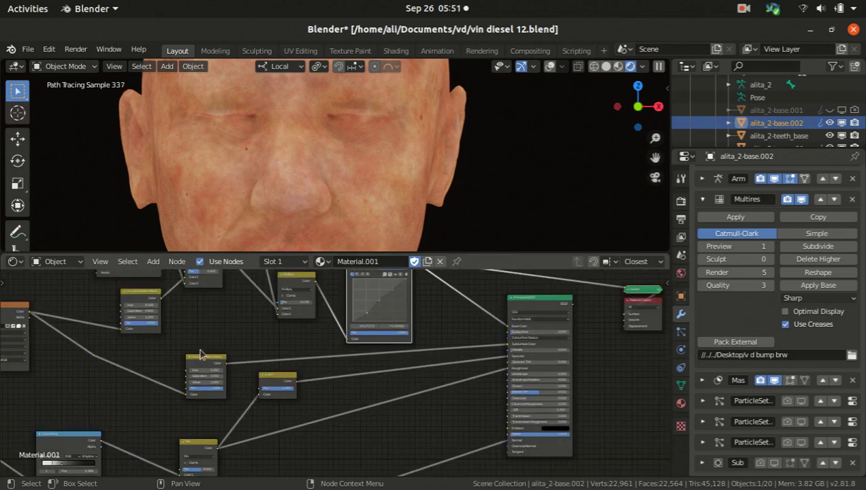
middle_click_drag(149, 369, 186, 373)
scroll(453, 399, "up", 1)
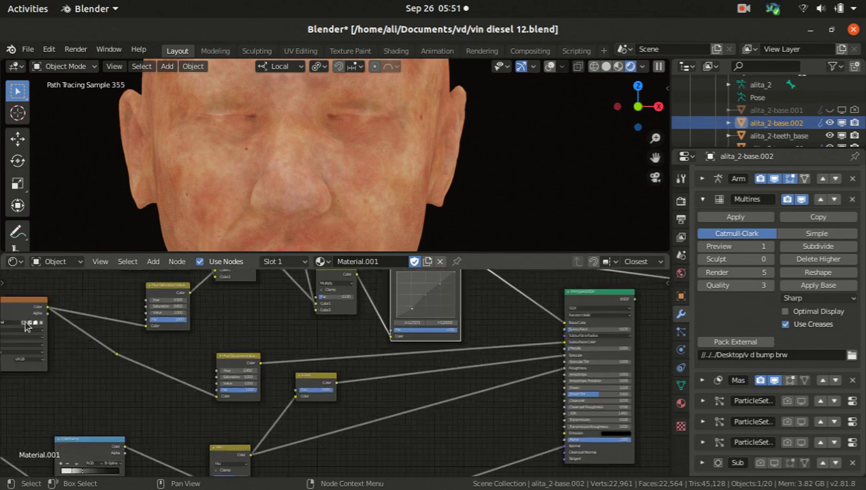
middle_click_drag(13, 325, 111, 323)
scroll(76, 315, "up", 3)
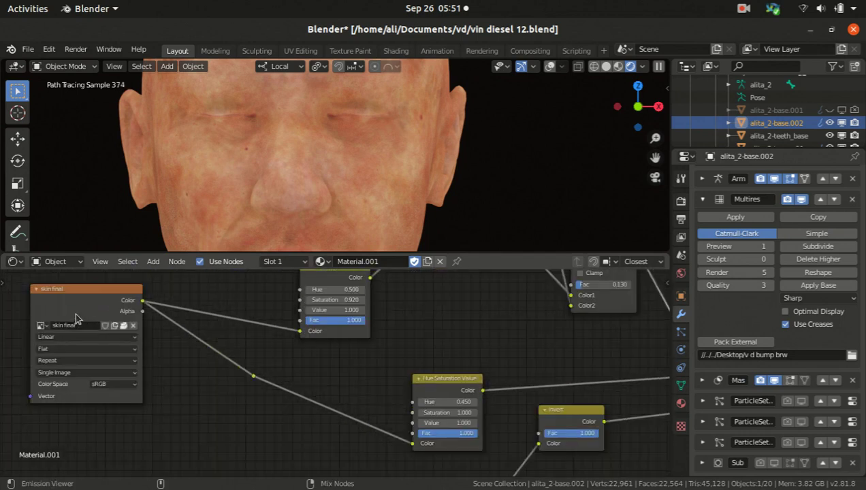
left_click(76, 318)
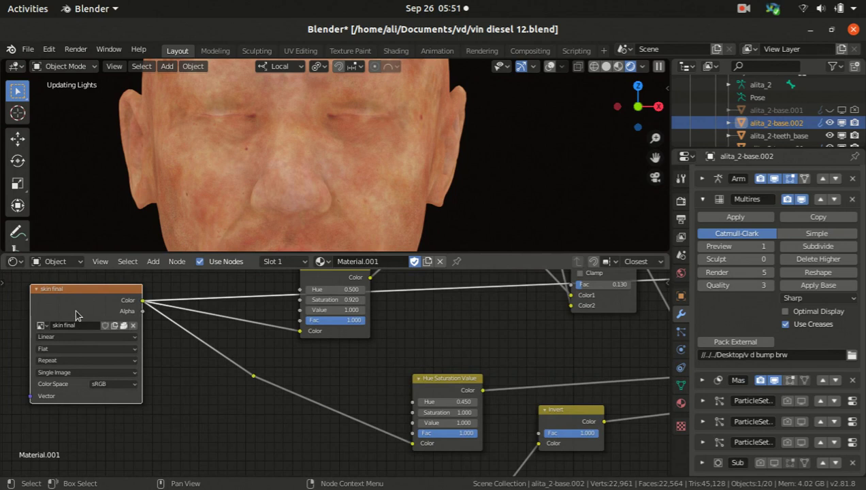
Step: Preview the lower Hue Saturation Value node on the head and trace its link to the Principled BSDF's Subsurface Color
left_click(432, 384)
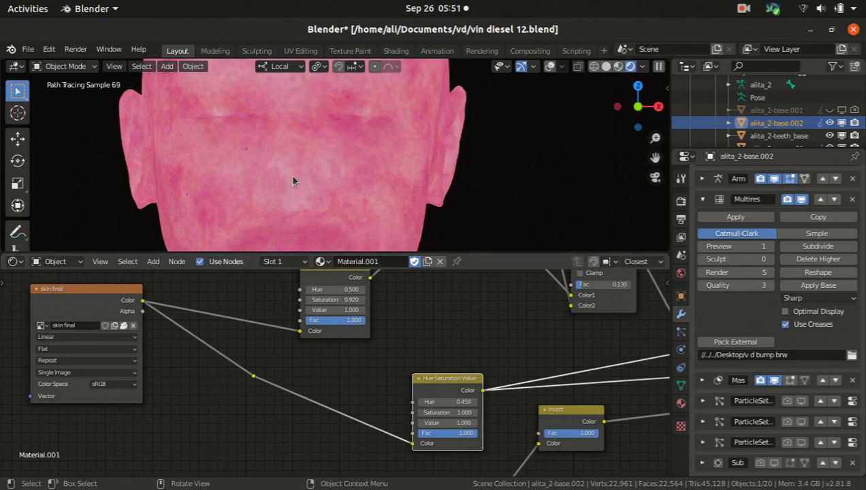
middle_click_drag(394, 394, 314, 381)
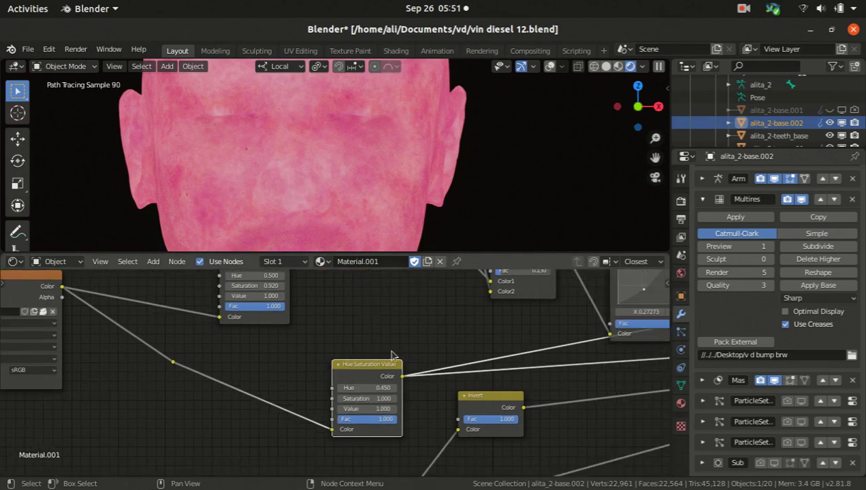
middle_click_drag(395, 410, 379, 403)
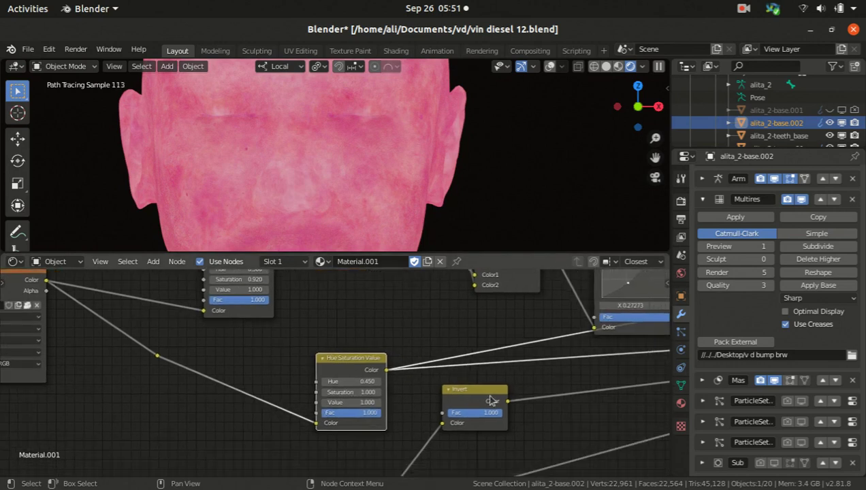
middle_click_drag(477, 395, 348, 385)
middle_click_drag(432, 388, 393, 369)
scroll(333, 347, "down", 2)
scroll(436, 355, "up", 4)
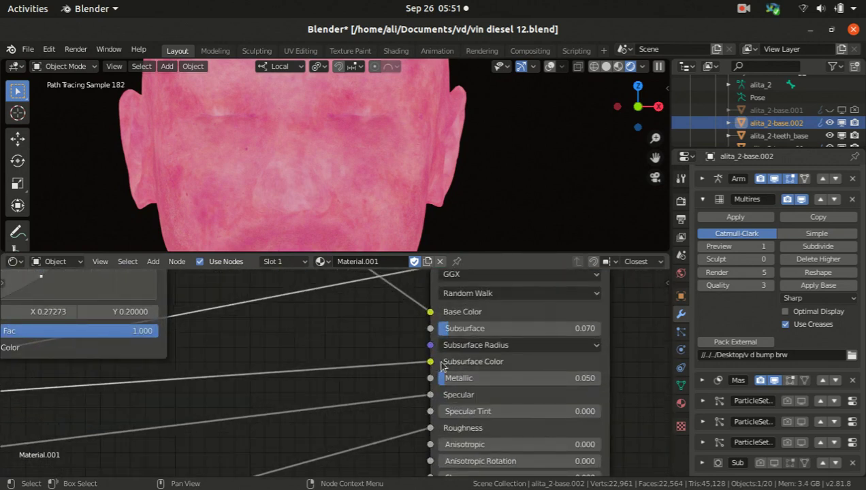
scroll(449, 368, "down", 3)
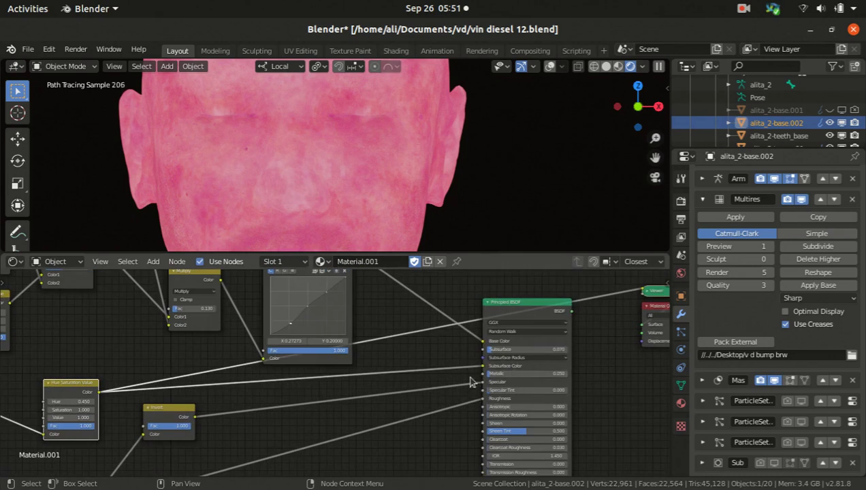
Step: Examine the Metallic setting of the Principled BSDF node up close
scroll(549, 345, "up", 4)
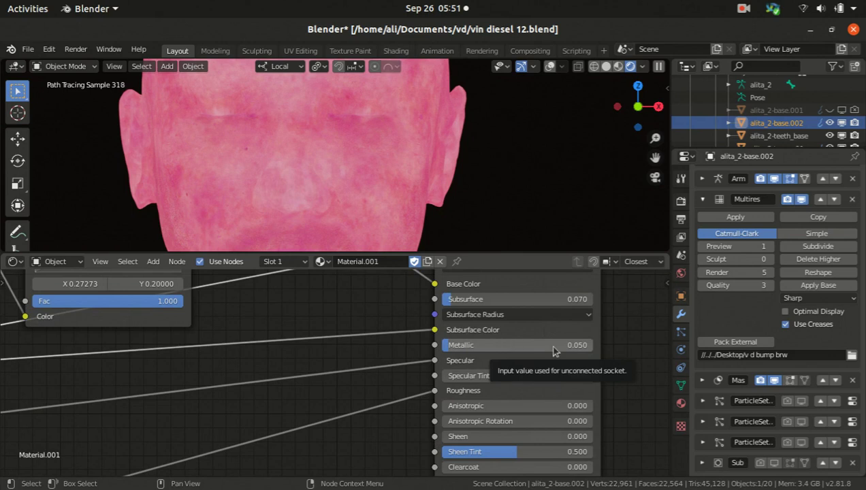
scroll(575, 348, "up", 2)
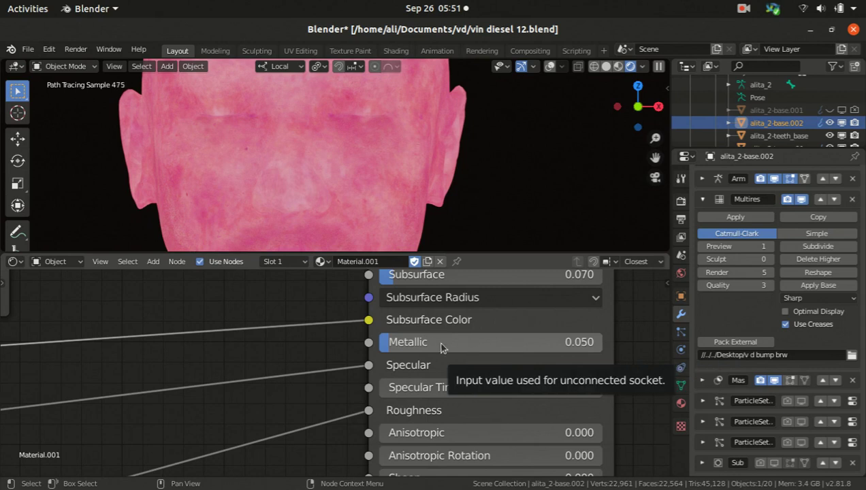
scroll(458, 339, "down", 3)
middle_click_drag(457, 363, 466, 333)
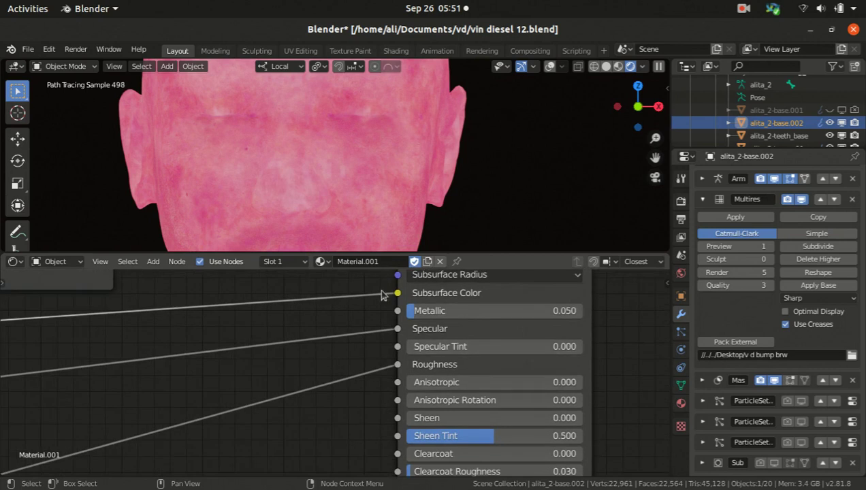
scroll(373, 295, "up", 2)
scroll(502, 325, "up", 1)
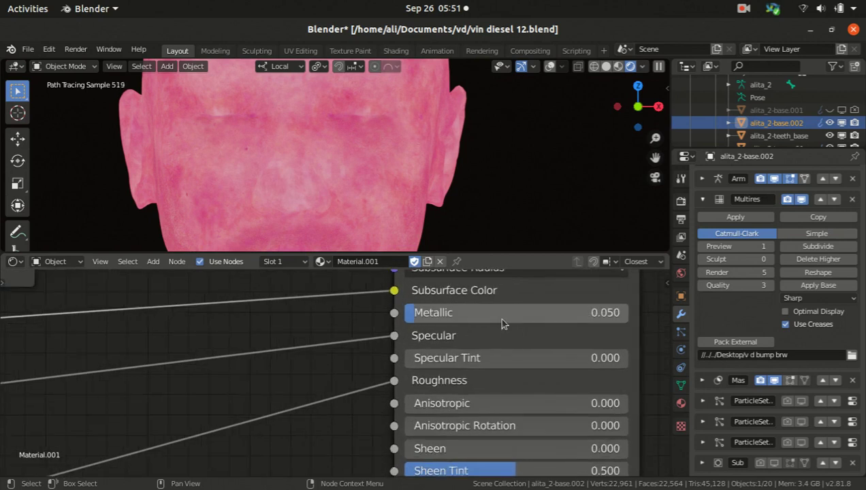
middle_click_drag(532, 328, 523, 345)
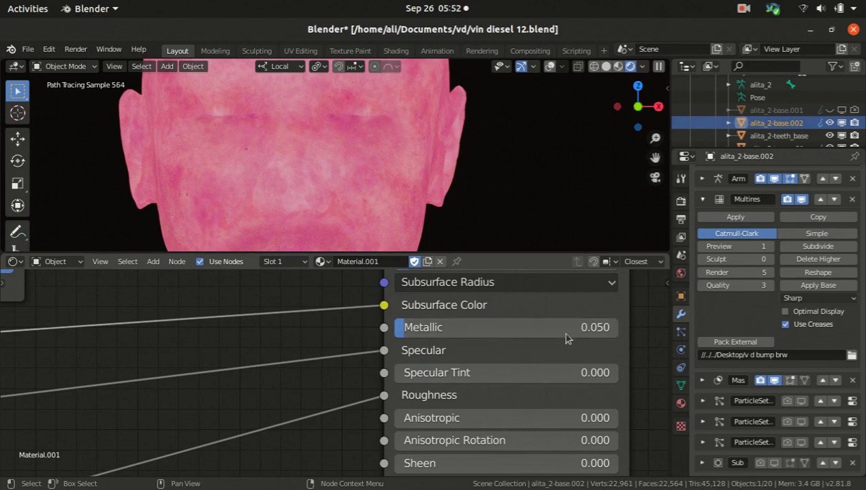
scroll(565, 337, "down", 1)
Step: Examine the Principled BSDF's Specular and Roughness inputs and trace their links back to the Invert and Mix nodes
middle_click_drag(450, 367, 507, 333)
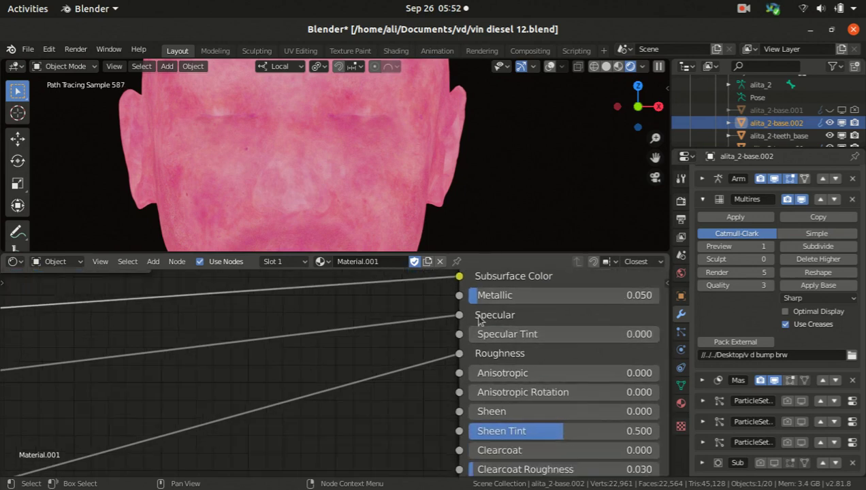
scroll(530, 315, "down", 2)
scroll(504, 323, "up", 1)
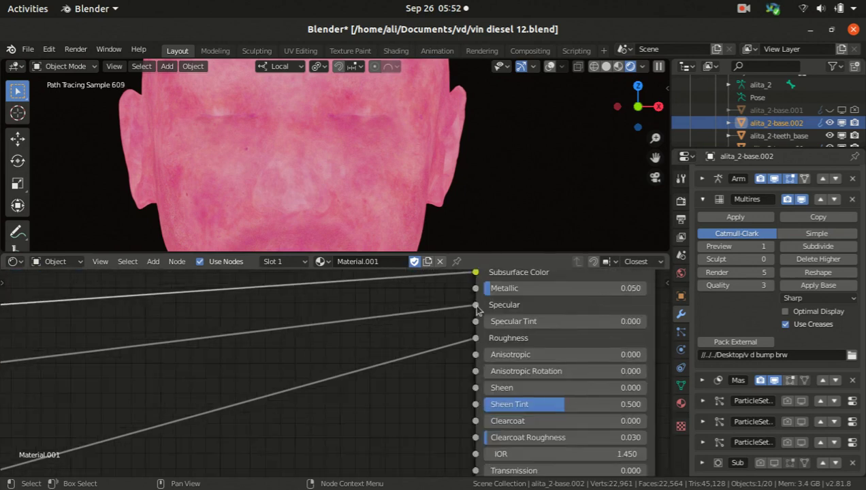
scroll(482, 329, "up", 2)
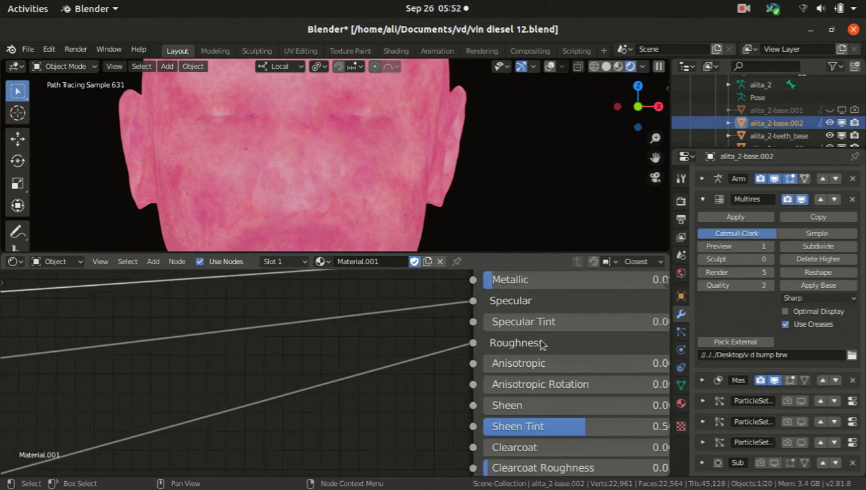
scroll(540, 344, "up", 1)
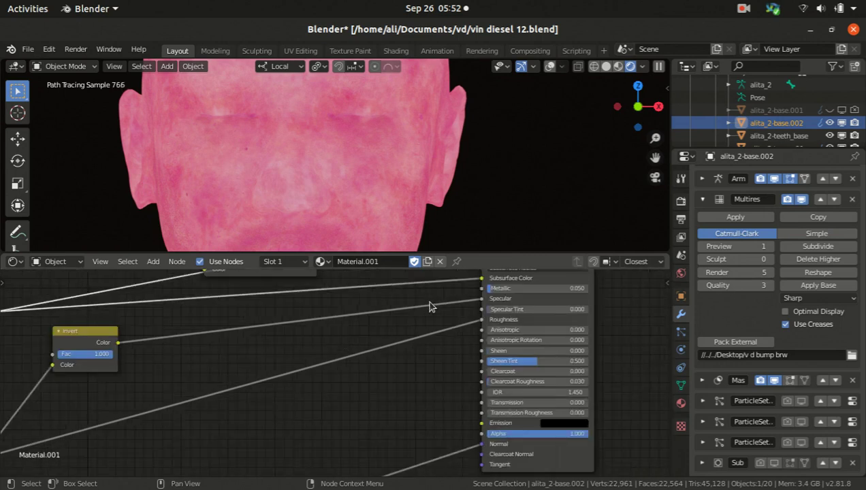
scroll(327, 333, "down", 6)
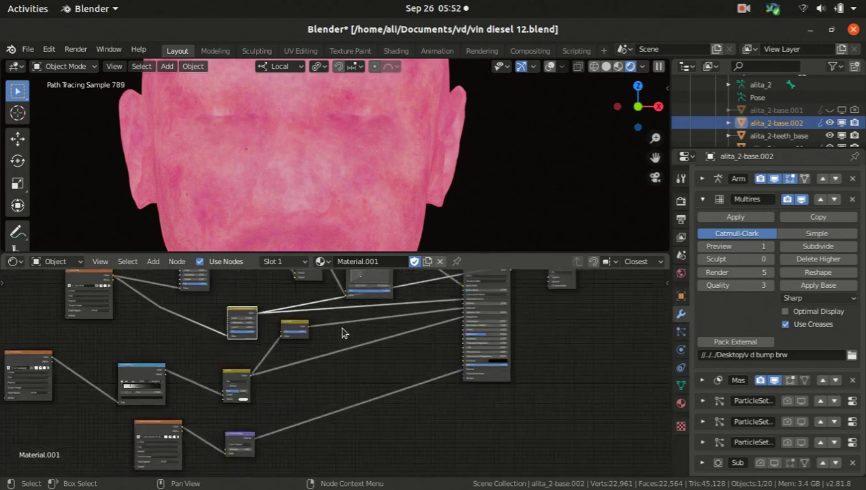
Step: Examine the node chain from the AO image texture through the ColorRamp and Mix nodes to the Principled BSDF
scroll(342, 332, "down", 1)
scroll(310, 362, "up", 3)
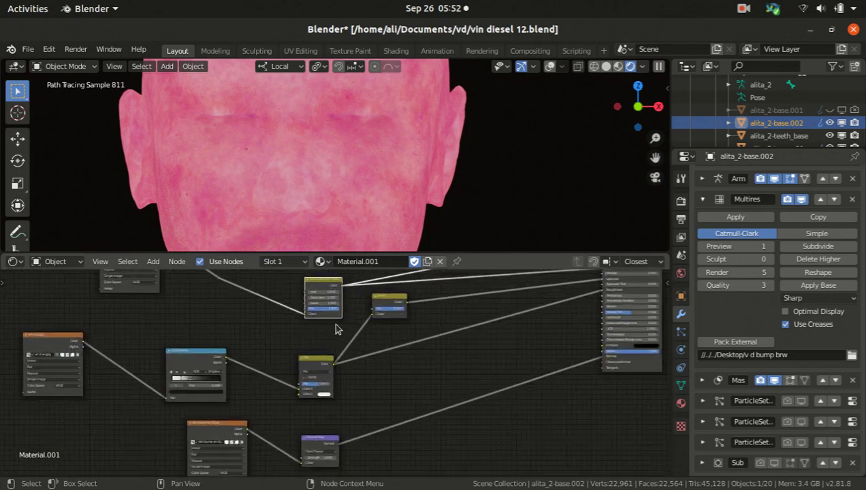
scroll(336, 330, "down", 4)
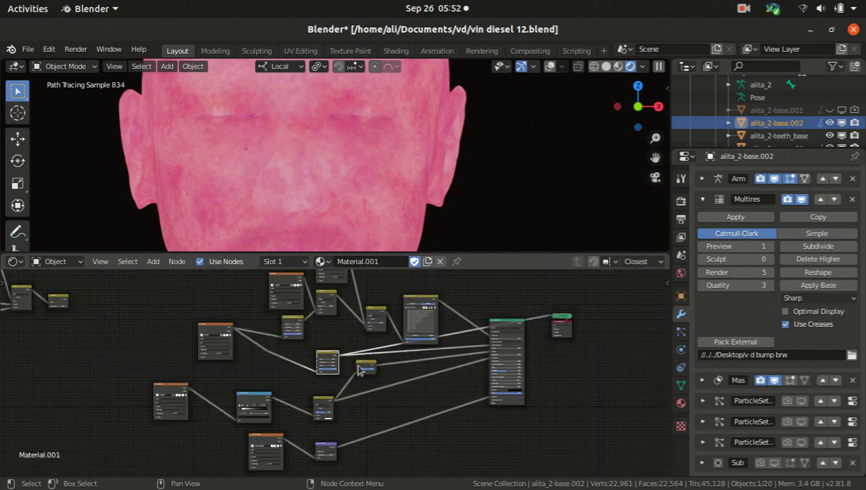
scroll(360, 371, "up", 1)
scroll(326, 419, "up", 1)
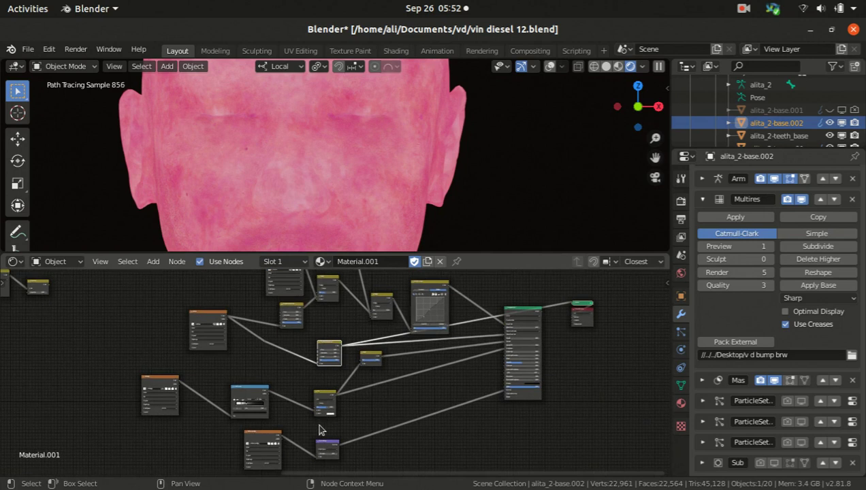
scroll(320, 429, "up", 2)
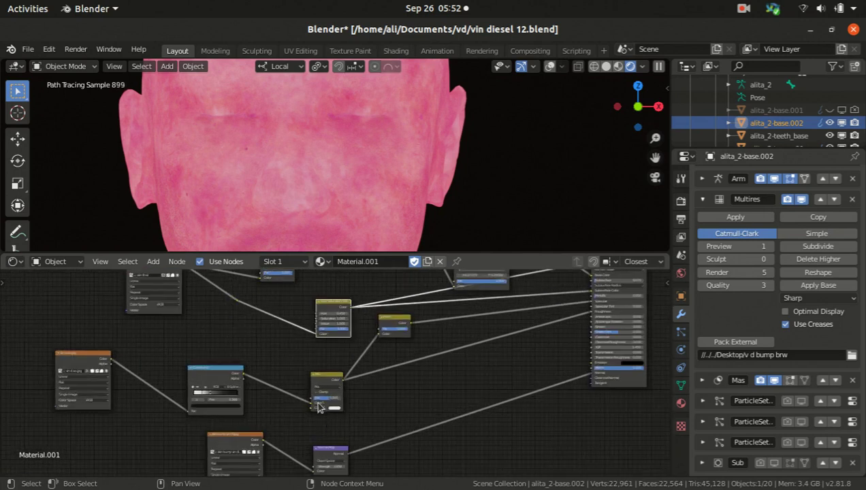
scroll(311, 401, "up", 1)
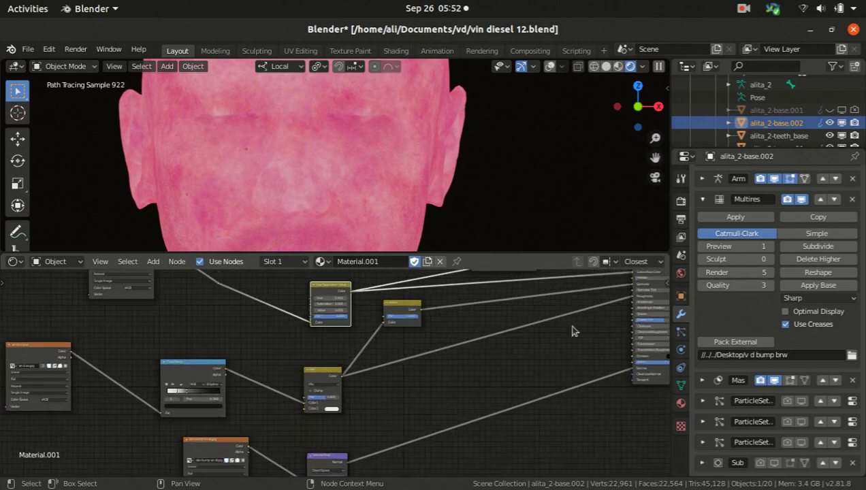
scroll(450, 371, "right", 2, "ctrl")
middle_click_drag(315, 363, 336, 359)
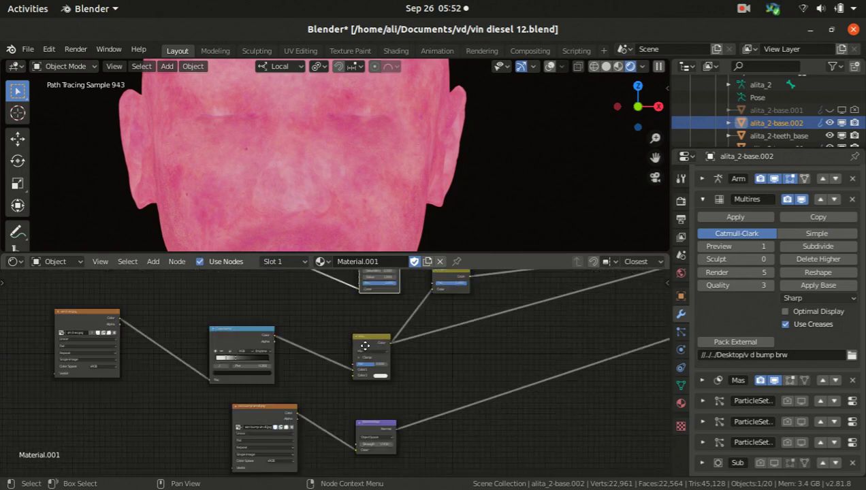
Step: Preview the AO image texture on the head, followed by its ColorRamp output
scroll(213, 340, "up", 1)
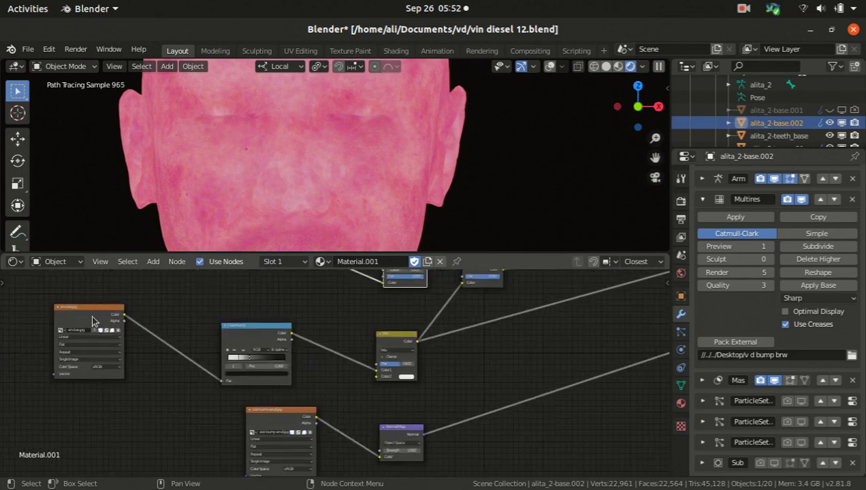
left_click(114, 330, "ctrl+shift")
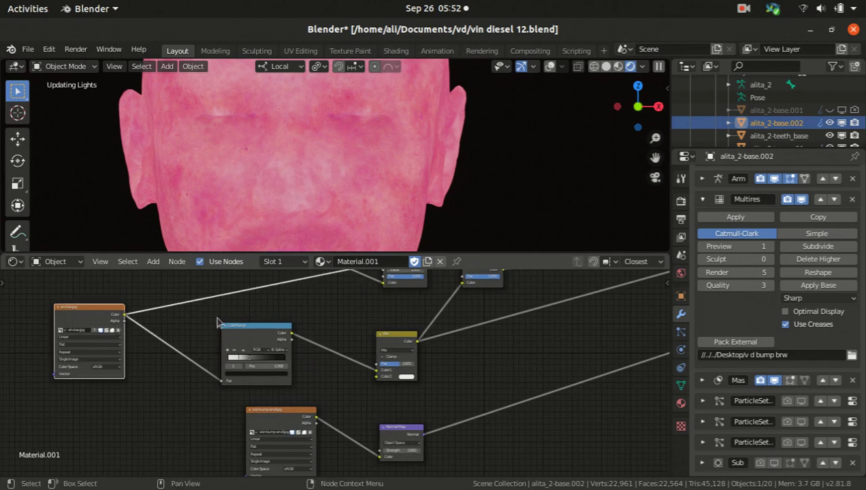
left_click(269, 339, "ctrl+shift")
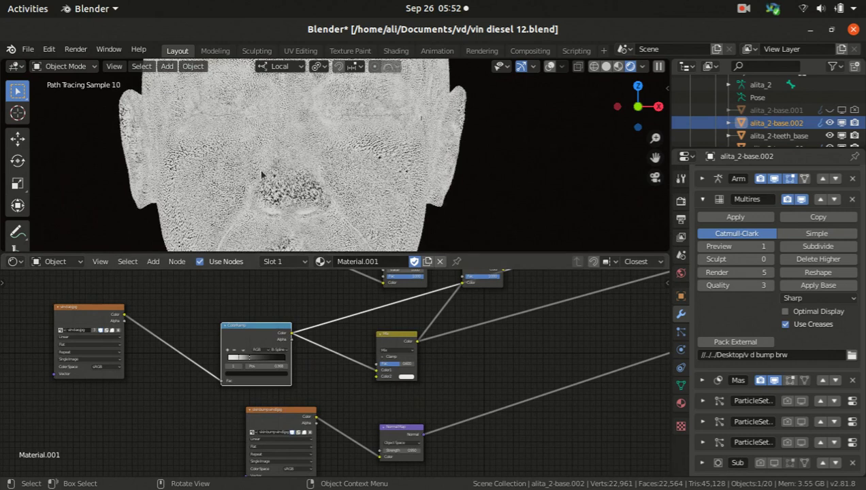
scroll(198, 351, "up", 1)
scroll(208, 358, "up", 2)
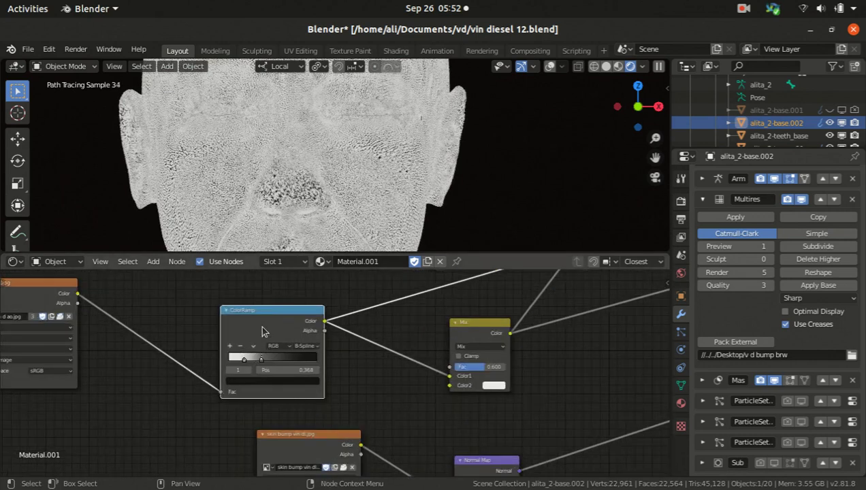
scroll(375, 350, "right", 5)
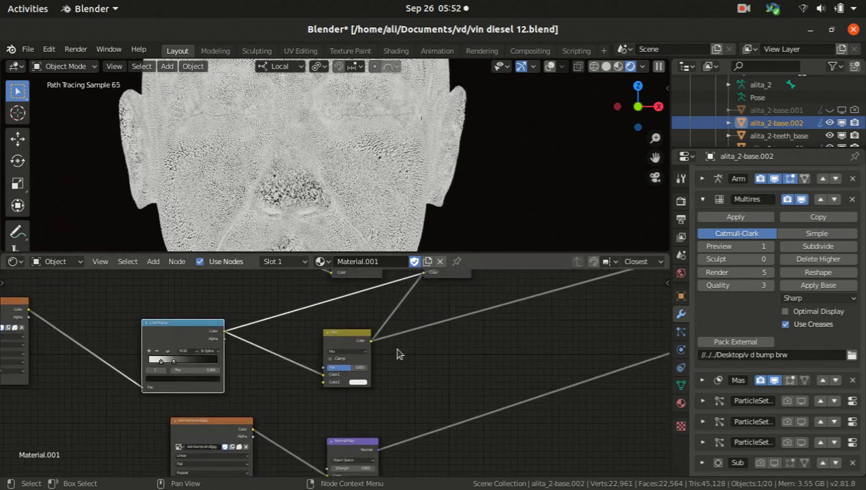
Step: Preview the Mix node fed by the ColorRamp on the head and inspect its Fac setting
left_click(337, 347, "ctrl+shift")
scroll(334, 395, "down", 1)
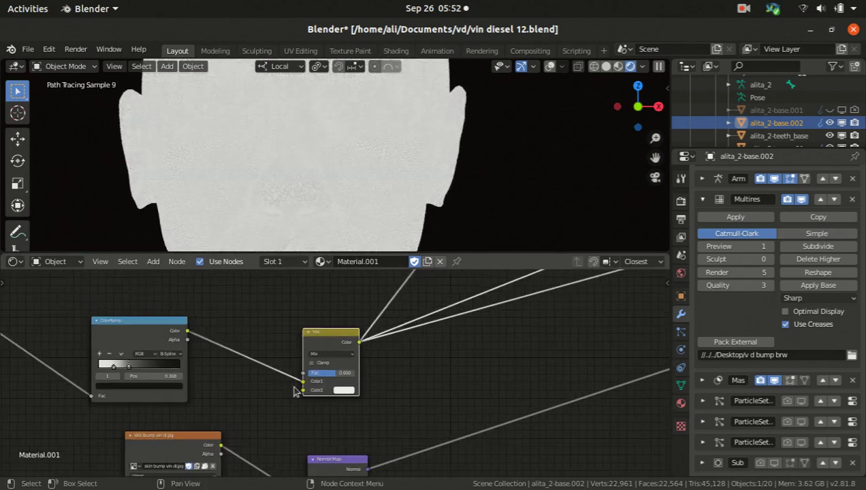
scroll(335, 390, "up", 2)
scroll(336, 387, "up", 1)
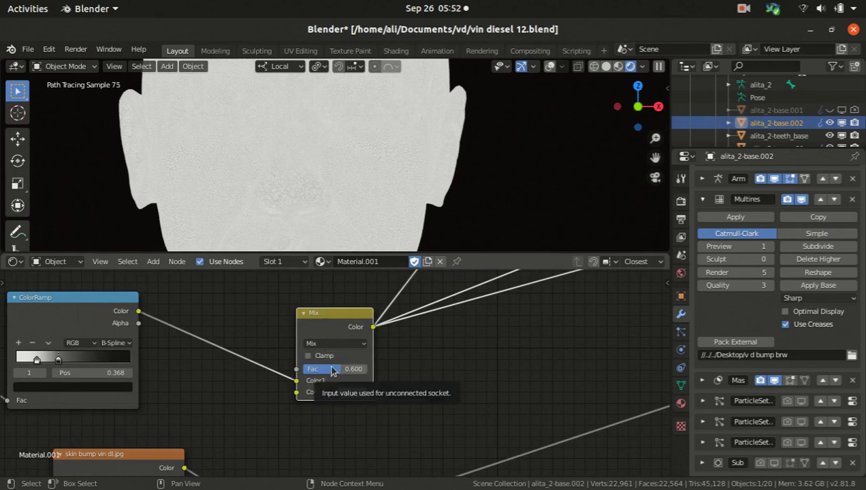
scroll(246, 379, "down", 2)
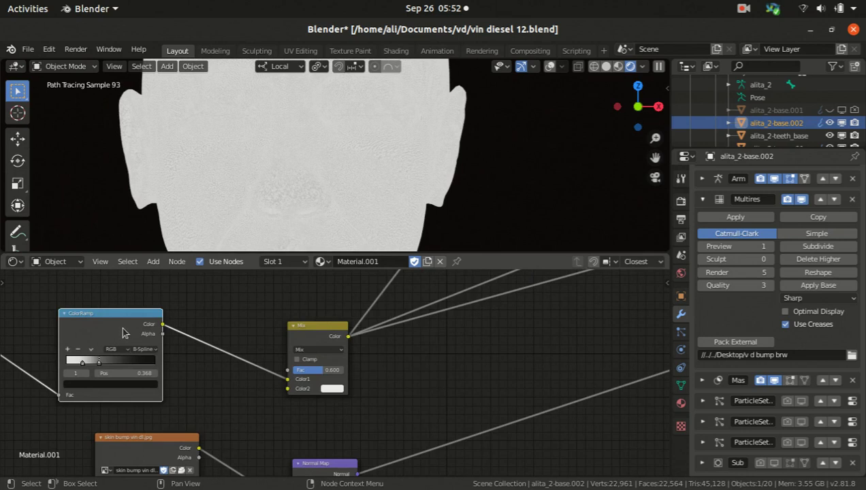
Step: Trace the Mix node's output links to the Invert node and the Principled BSDF's Roughness input
scroll(135, 332, "down", 5)
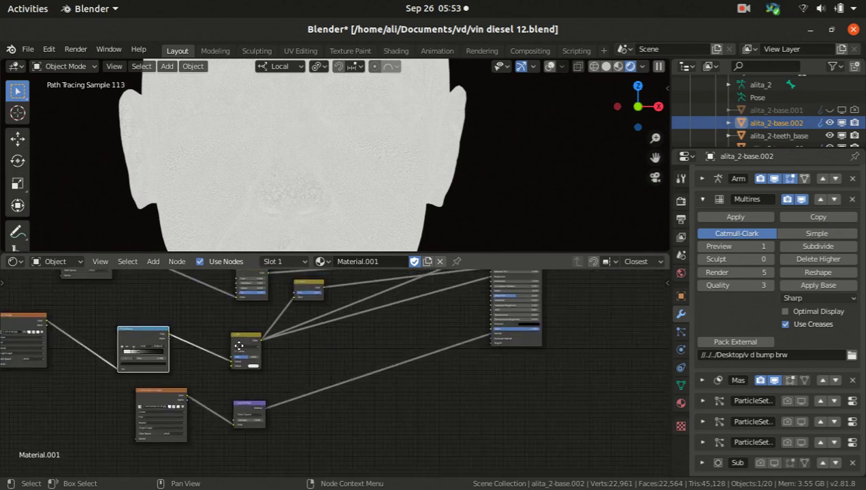
scroll(361, 330, "up", 5)
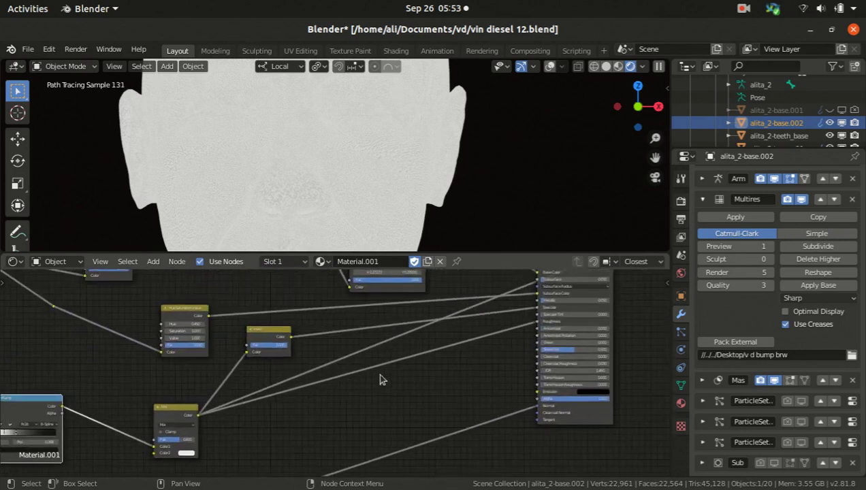
scroll(409, 348, "up", 2)
scroll(92, 371, "up", 1)
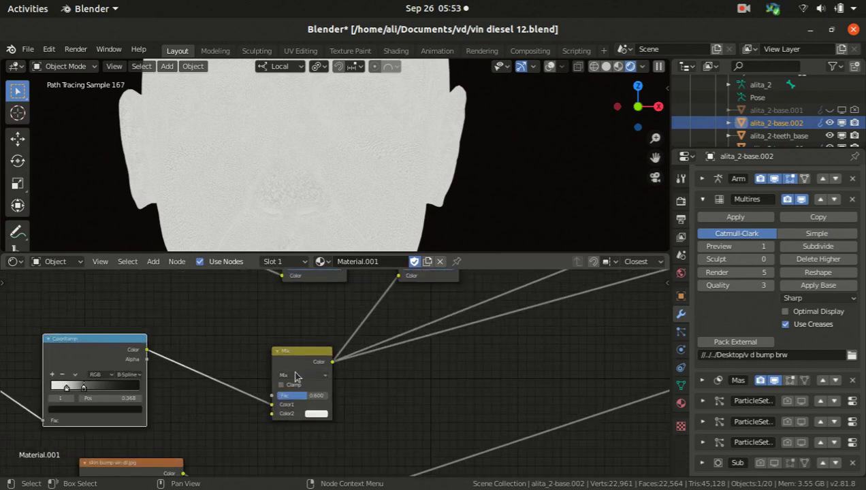
scroll(361, 372, "down", 2)
middle_click_drag(358, 372, 323, 394)
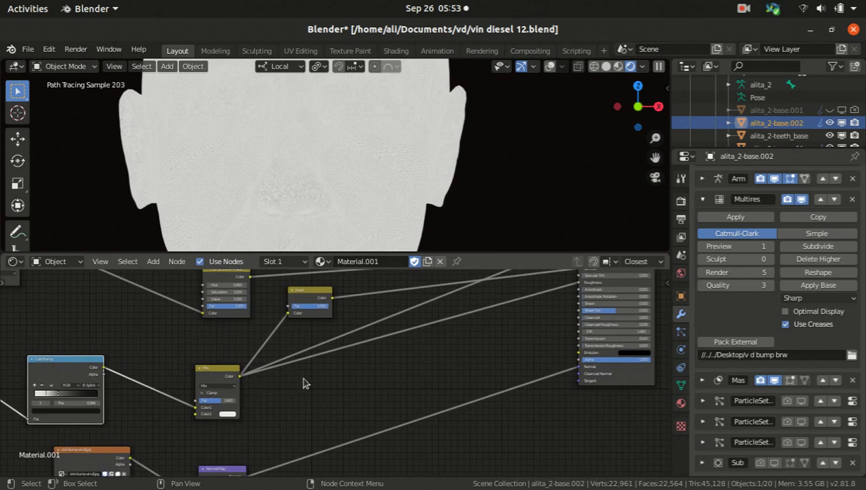
middle_click_drag(394, 366, 363, 389)
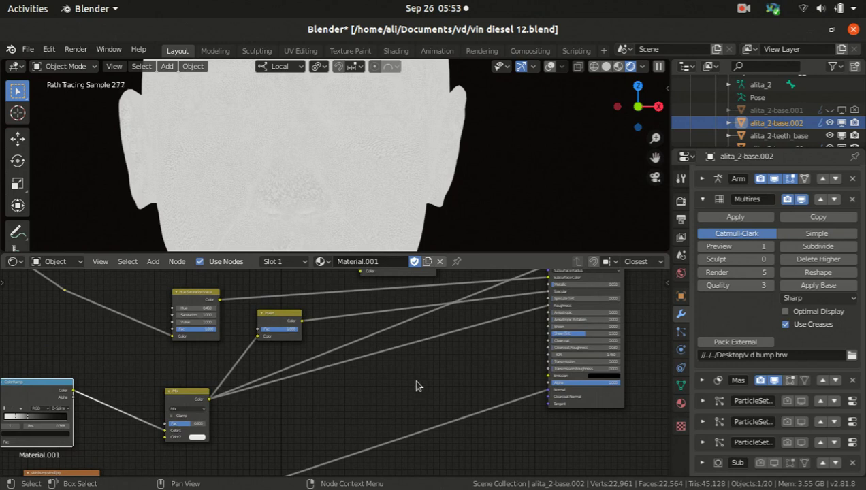
Step: Add a Glossy BSDF node between the Mix node and the Principled BSDF and preview it on the head
left_click(152, 263)
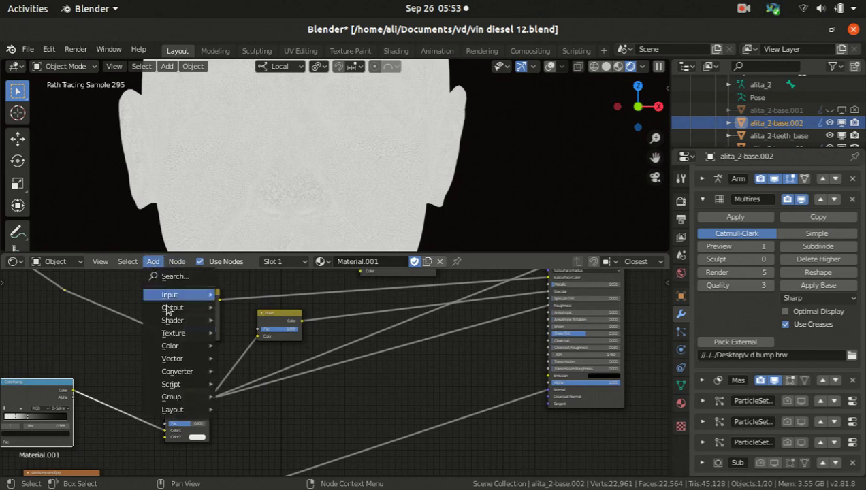
mouse_move(167, 334)
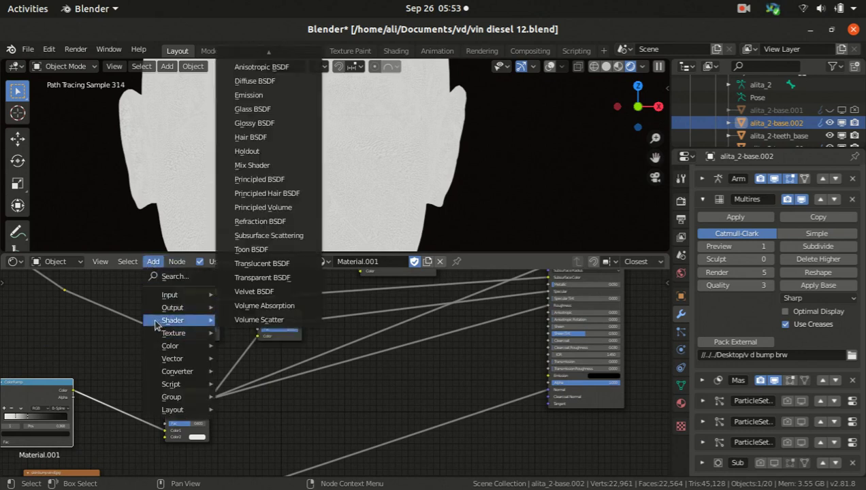
left_click(265, 123)
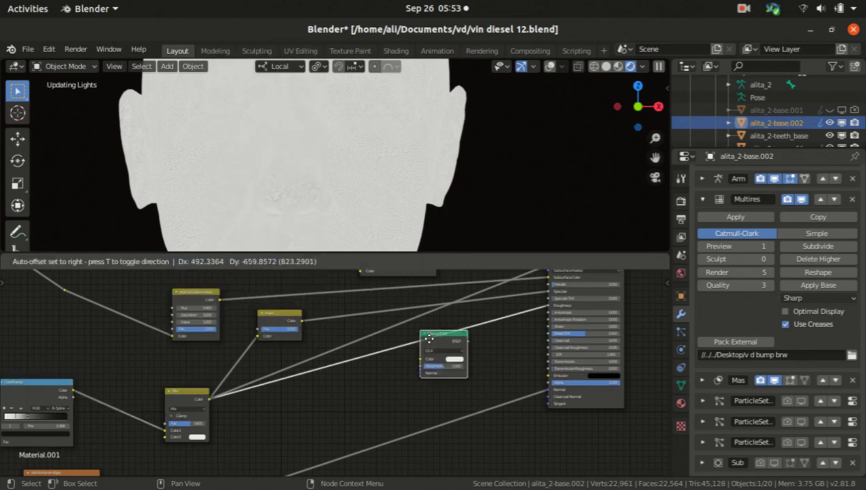
left_click(444, 361)
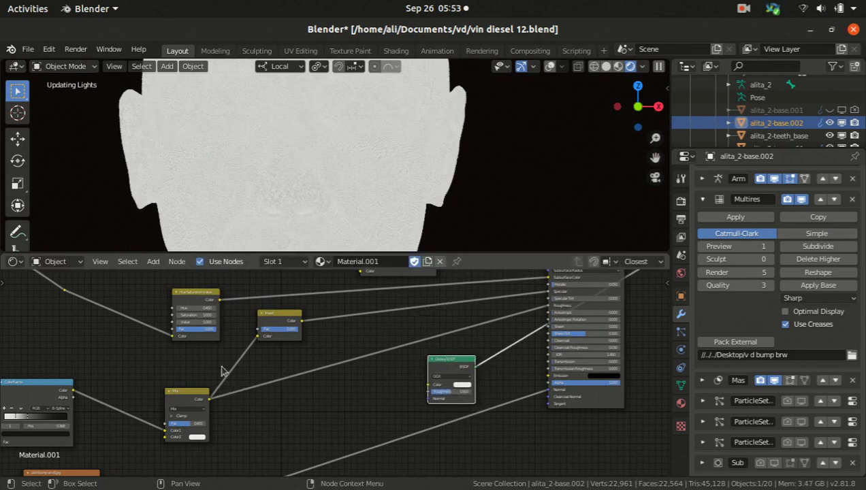
Step: Add an RGB node beside the Glossy BSDF and link its Color output to the Roughness input
left_click(154, 262)
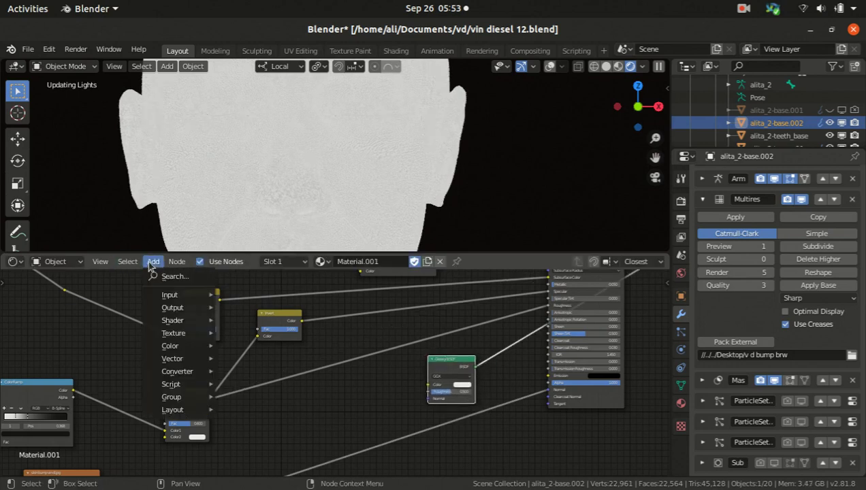
mouse_move(161, 321)
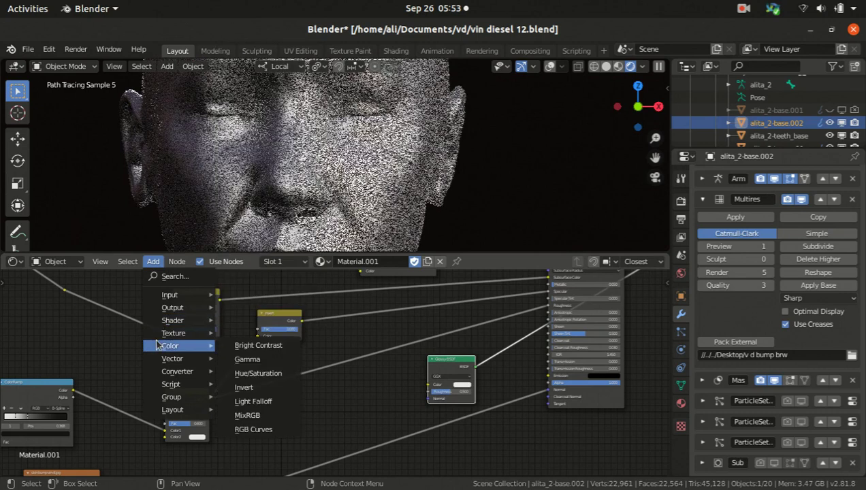
mouse_move(170, 300)
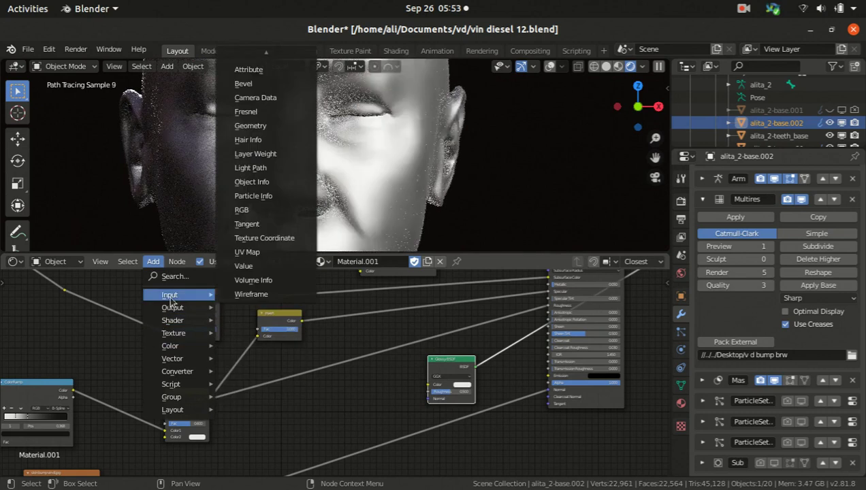
left_click(242, 210)
left_click(402, 382)
scroll(421, 386, "up", 2)
scroll(421, 386, "up", 1)
left_click_drag(403, 377, 434, 386)
scroll(453, 412, "up", 1)
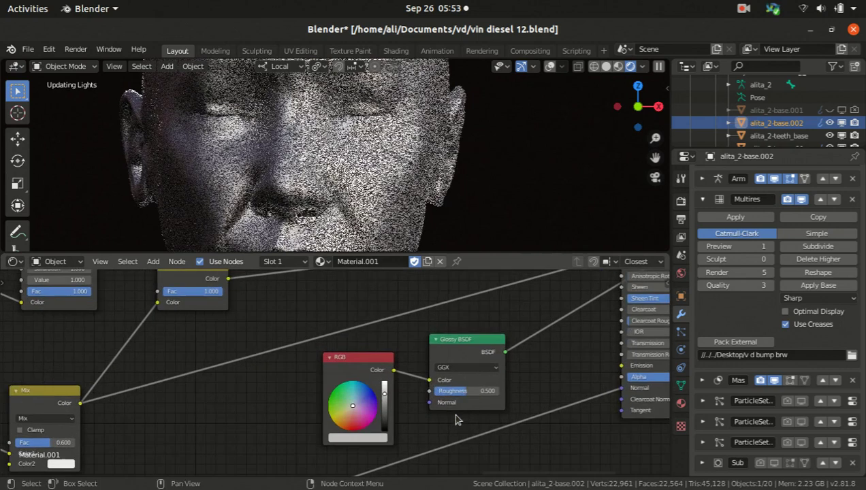
scroll(458, 416, "up", 1)
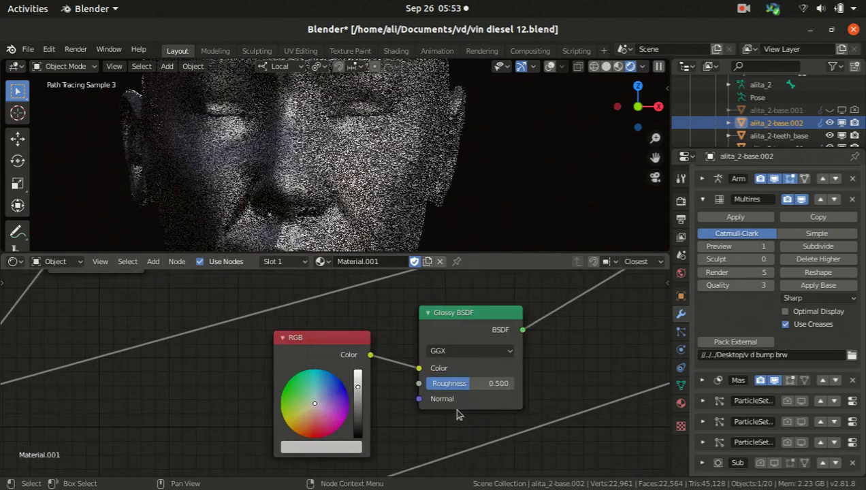
left_click_drag(461, 385, 420, 384)
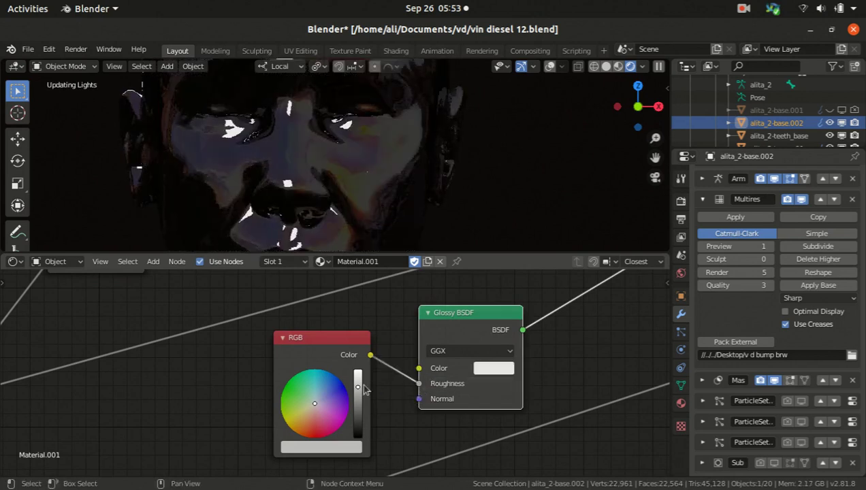
Step: Demonstrate roughness by changing the RGB node's color to mid grey, to full white and finally to black
key("g")
left_click(351, 399)
left_click_drag(361, 385, 361, 400)
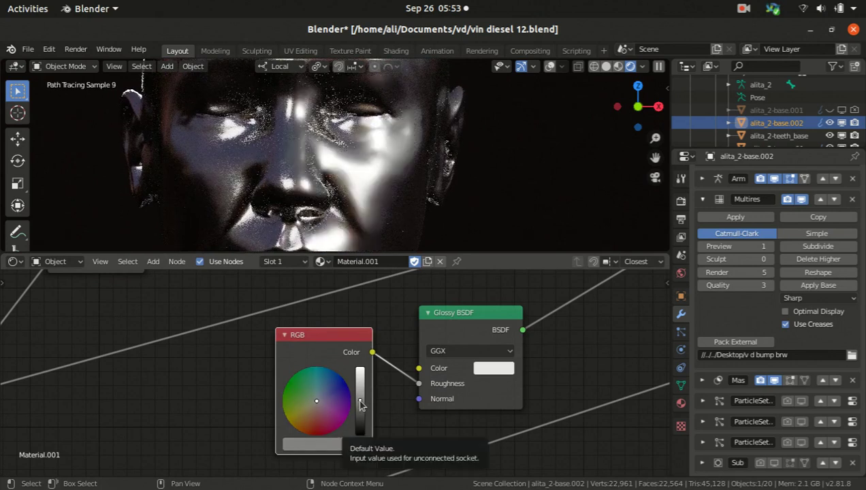
left_click_drag(361, 402, 361, 368)
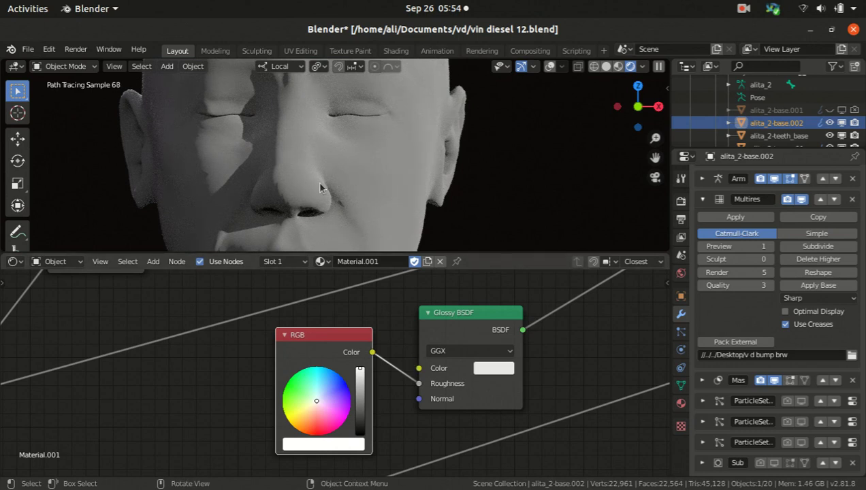
left_click_drag(359, 367, 361, 433)
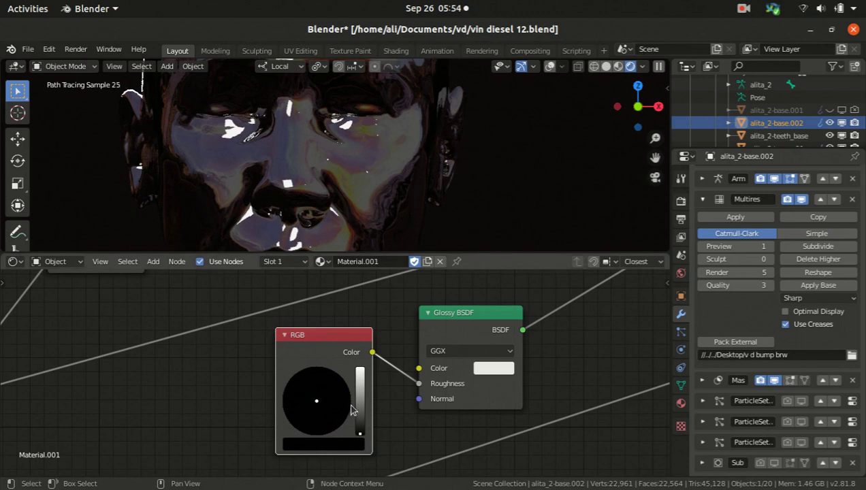
left_click_drag(364, 426, 345, 405)
Step: Return to the Mix node between the ColorRamp and Invert nodes and examine its settings up close
scroll(345, 382, "down", 4)
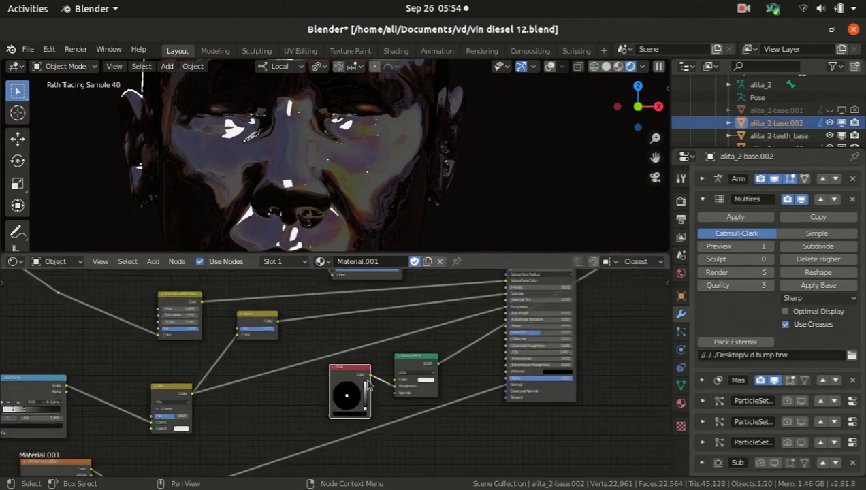
middle_click_drag(315, 390, 290, 399)
scroll(246, 402, "up", 4)
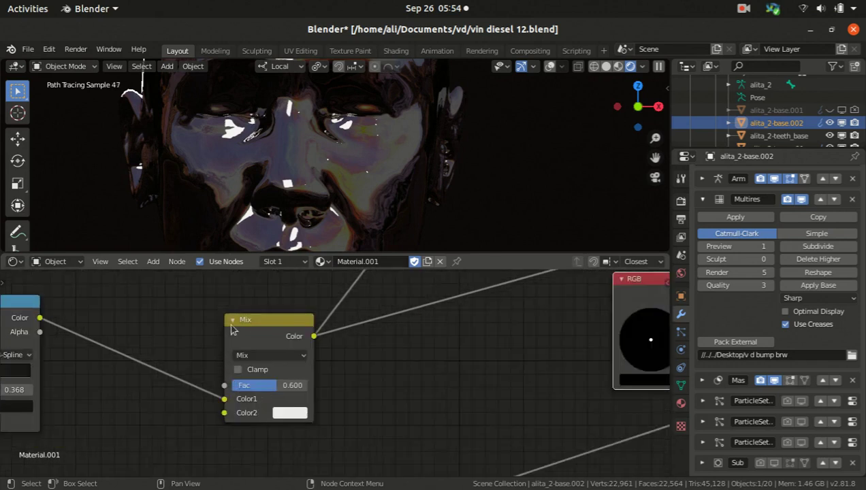
scroll(285, 351, "down", 1)
scroll(271, 356, "up", 2)
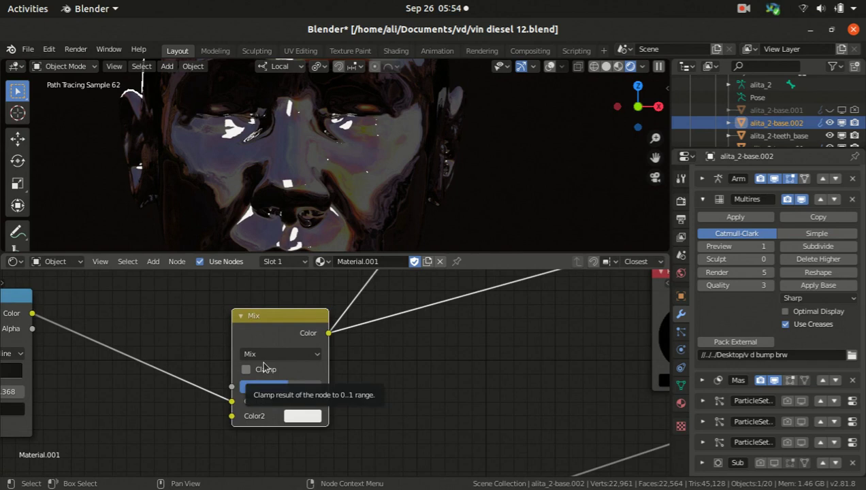
Step: Examine the Mix node's Clamp, Fac and color settings and its links from the ColorRamp and towards the Principled BSDF
middle_click_drag(209, 389, 231, 385)
middle_click_drag(436, 389, 309, 374)
middle_click_drag(211, 376, 267, 376)
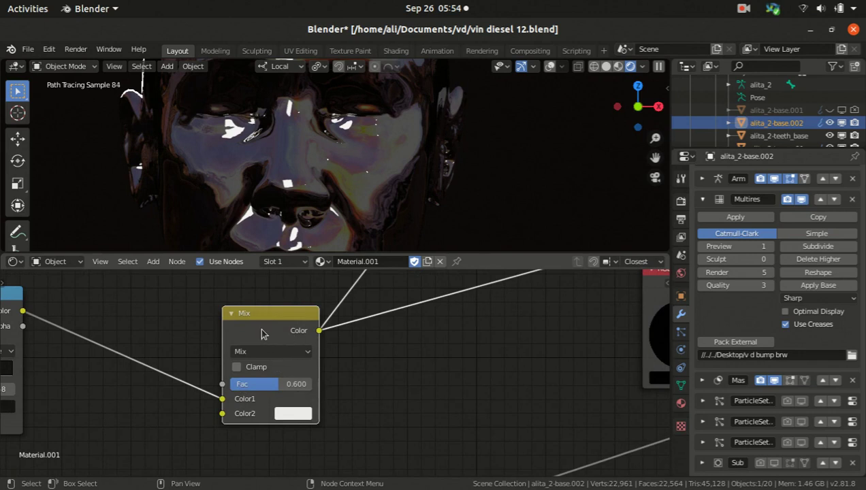
middle_click_drag(258, 346, 261, 342)
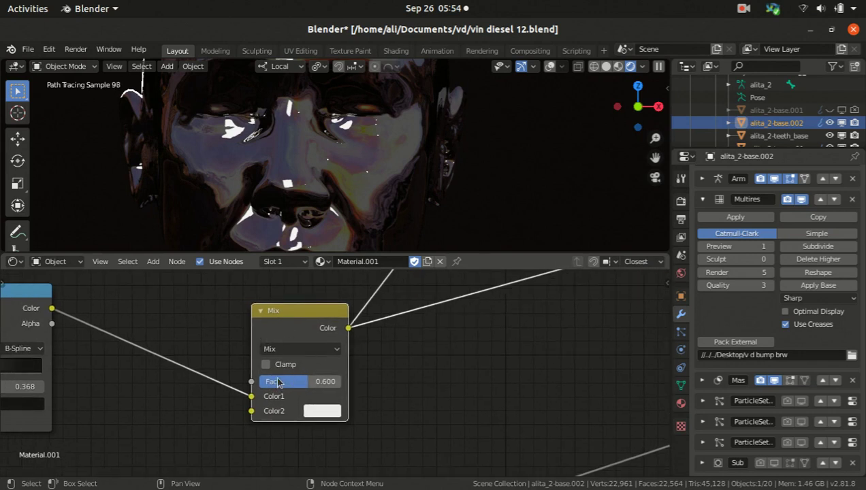
scroll(277, 384, "down", 3)
scroll(280, 385, "up", 2)
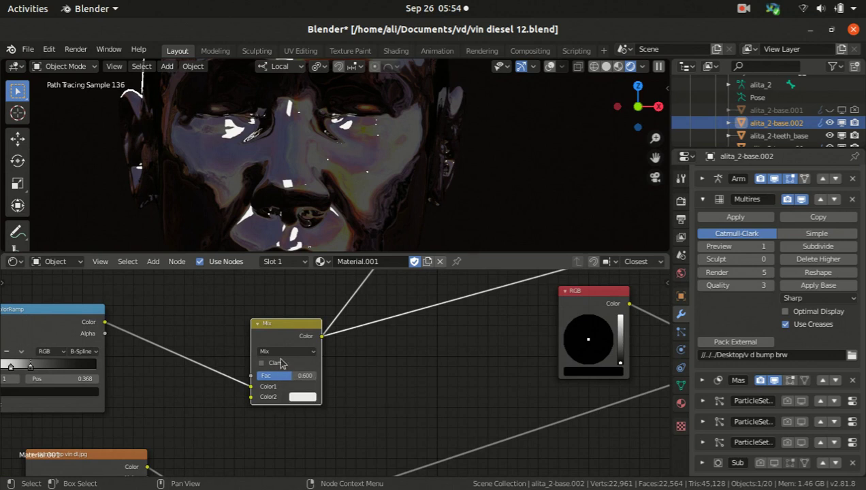
scroll(250, 354, "down", 1)
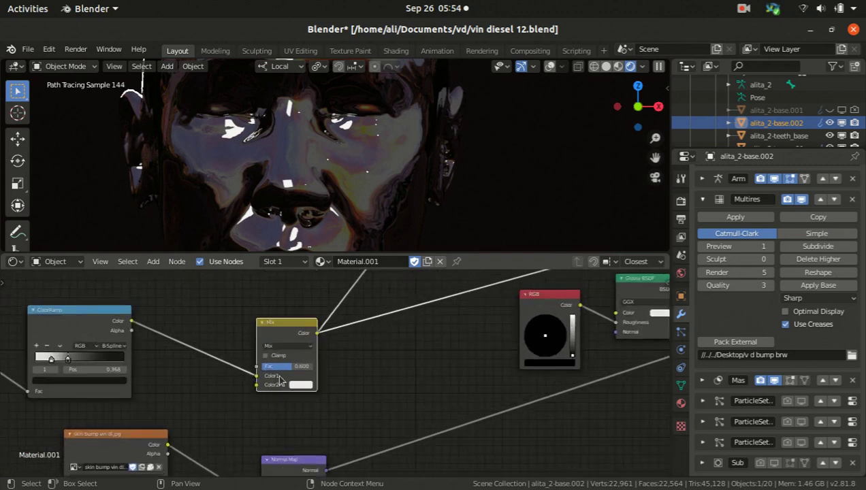
scroll(300, 362, "up", 1)
scroll(353, 372, "down", 2)
middle_click_drag(353, 372, 304, 387)
scroll(343, 360, "down", 2)
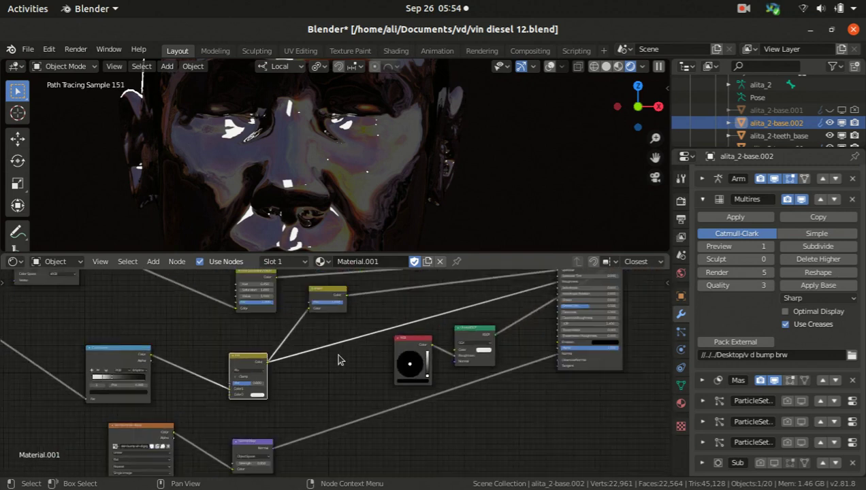
scroll(302, 361, "up", 1)
scroll(238, 375, "up", 1)
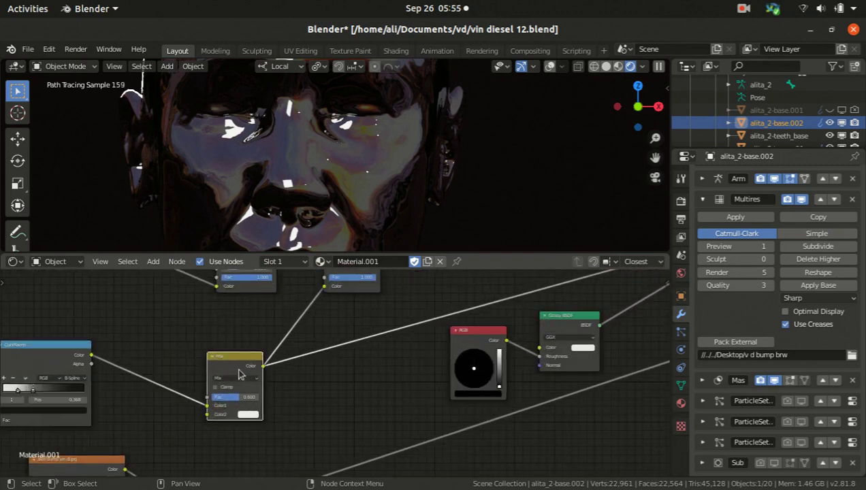
Step: Trace the Mix node's output to the Principled BSDF's Roughness input and through the Invert node to Specular
scroll(272, 368, "down", 2)
middle_click_drag(296, 368, 226, 381)
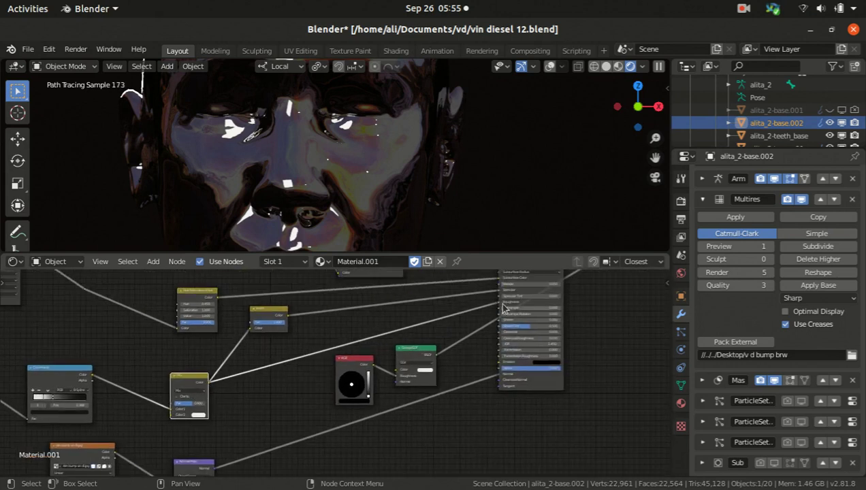
scroll(506, 307, "up", 3)
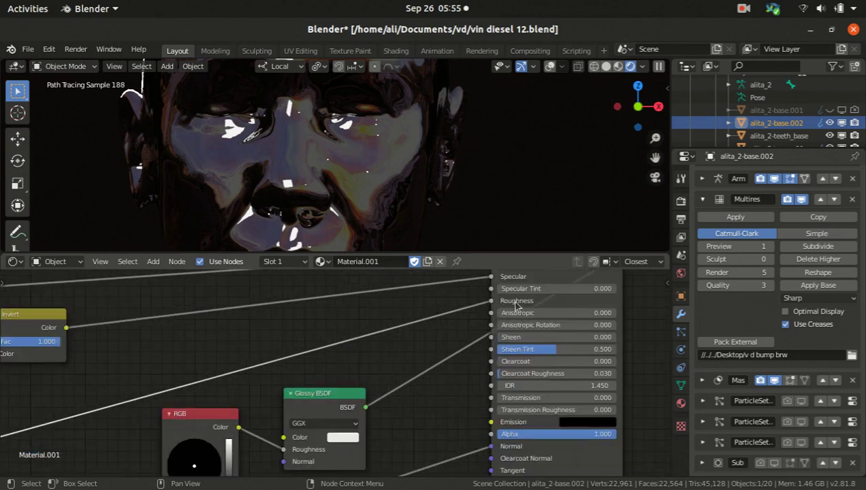
scroll(467, 320, "down", 5)
middle_click_drag(186, 338, 217, 348)
scroll(217, 348, "up", 2)
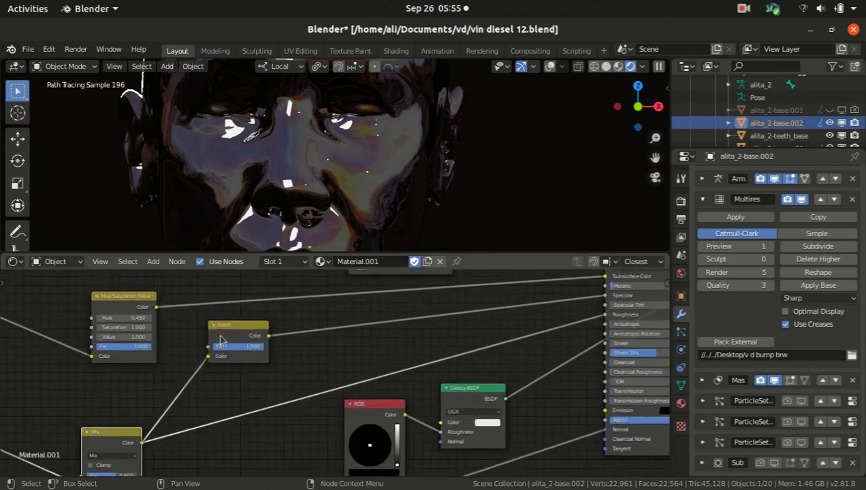
scroll(238, 337, "down", 3)
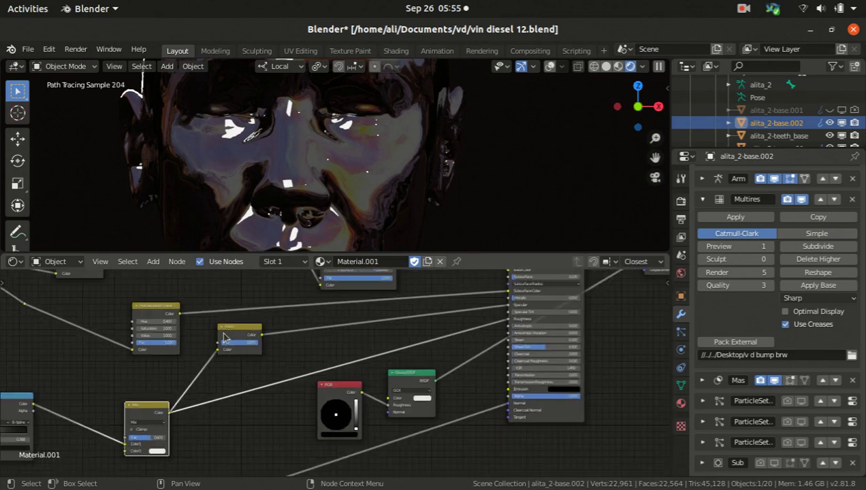
scroll(241, 345, "up", 2)
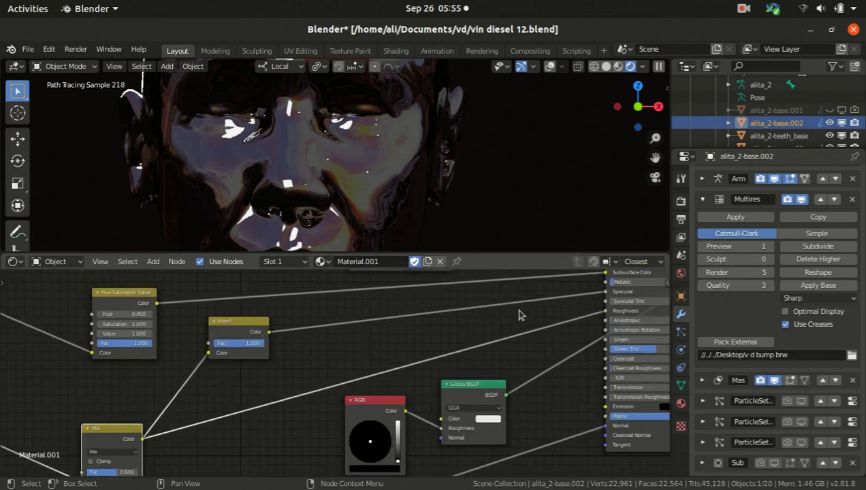
middle_click_drag(509, 321, 435, 315)
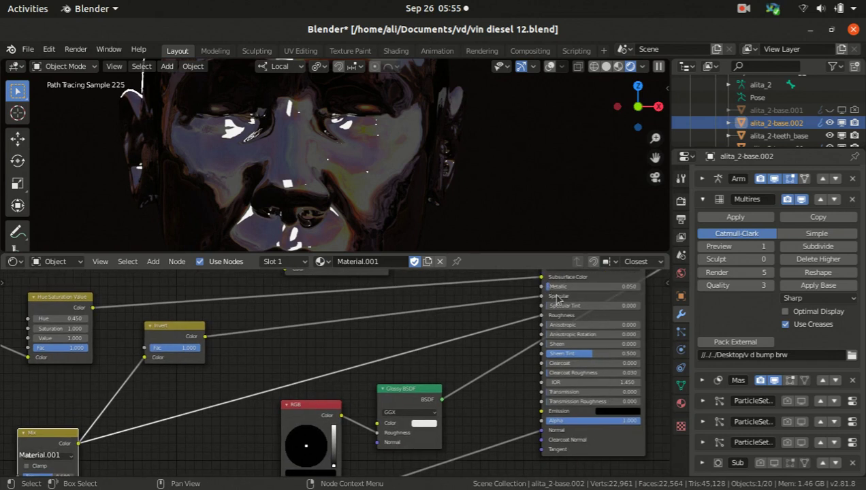
scroll(525, 300, "down", 3)
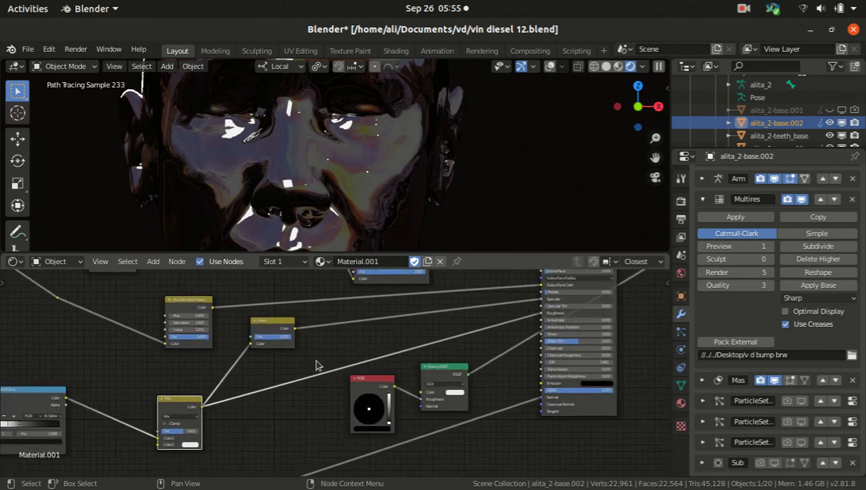
Step: Preview the Mix node's output on the head, followed by the Invert node's output, to compare the roughness and specular maps
left_click(189, 405, "ctrl+shift")
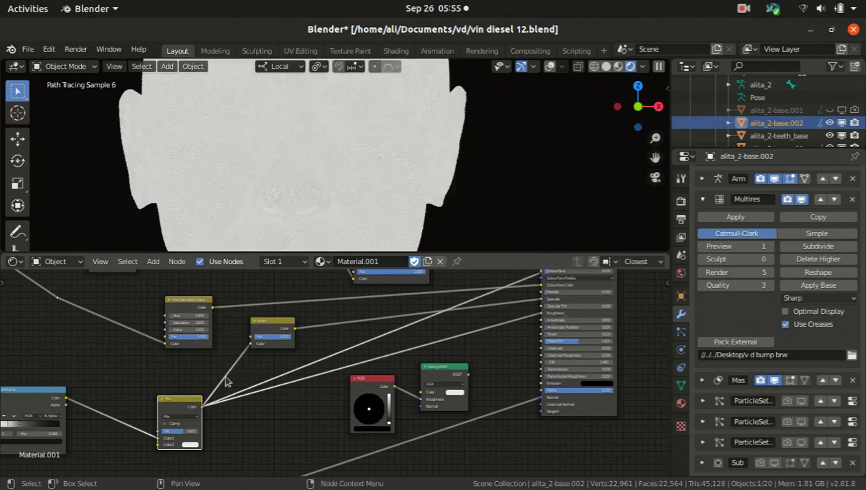
left_click(279, 325, "ctrl+shift")
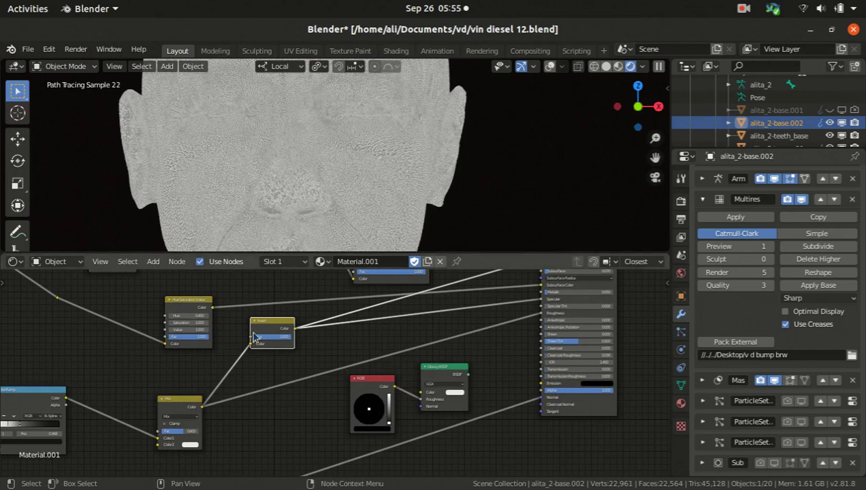
scroll(247, 373, "down", 2)
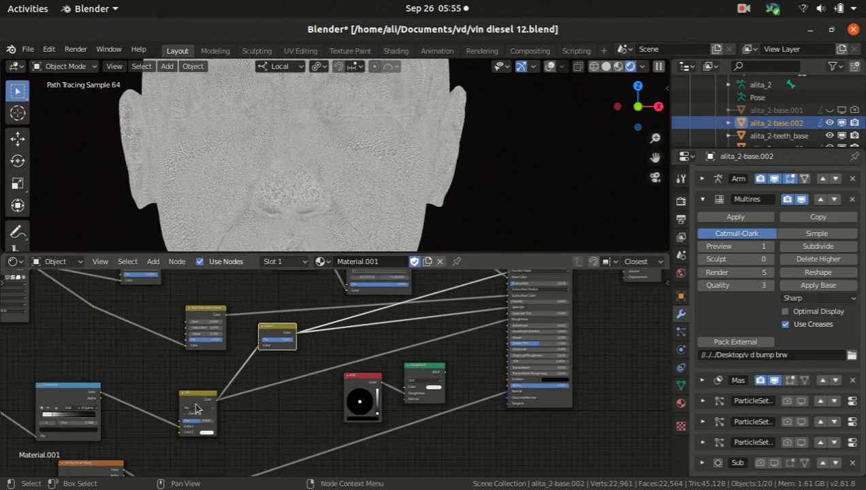
scroll(247, 437, "down", 2)
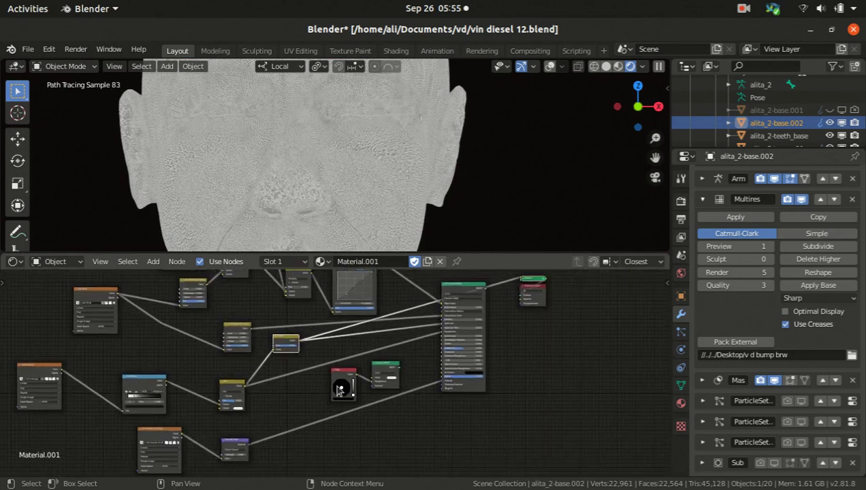
scroll(441, 355, "up", 1)
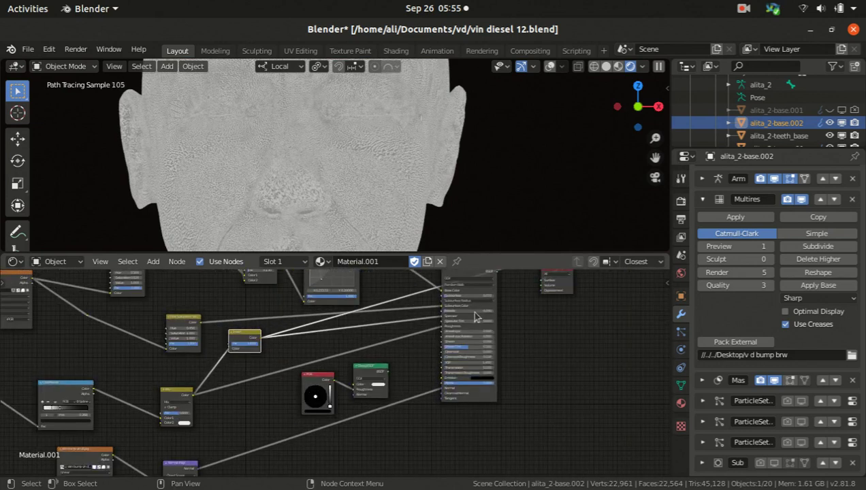
Step: Examine the Normal Map branch below the ColorRamp and select its skin bump vin dl.jpg texture node
middle_click_drag(253, 393, 312, 319)
scroll(163, 423, "up", 5)
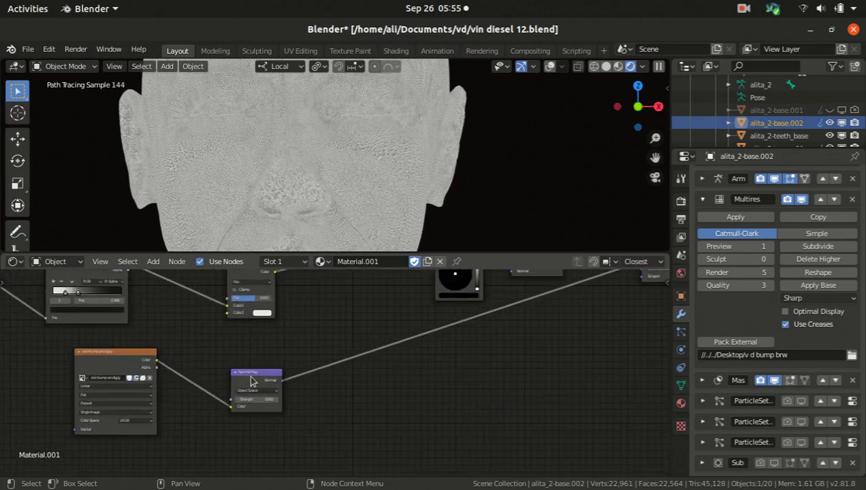
middle_click_drag(226, 408, 251, 401)
scroll(286, 413, "up", 3)
left_click(136, 331)
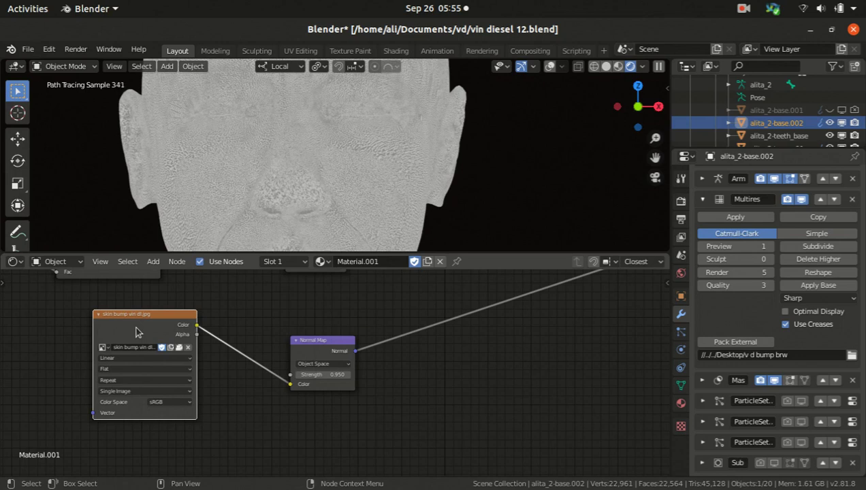
Step: Switch the 3D viewport to solid shading and inspect the head's plain geometry
left_click(606, 66)
scroll(327, 147, "down", 4)
scroll(317, 146, "up", 2)
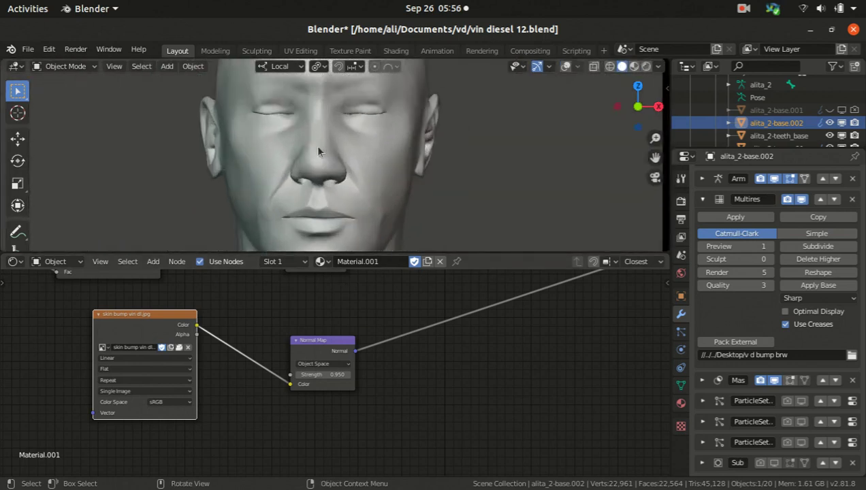
scroll(314, 146, "down", 3)
scroll(155, 326, "up", 3)
Step: Preview the skin bump vin dl.jpg texture on the head in rendered shading and inspect the face closely
left_click(149, 314, "ctrl+shift")
left_click(647, 66)
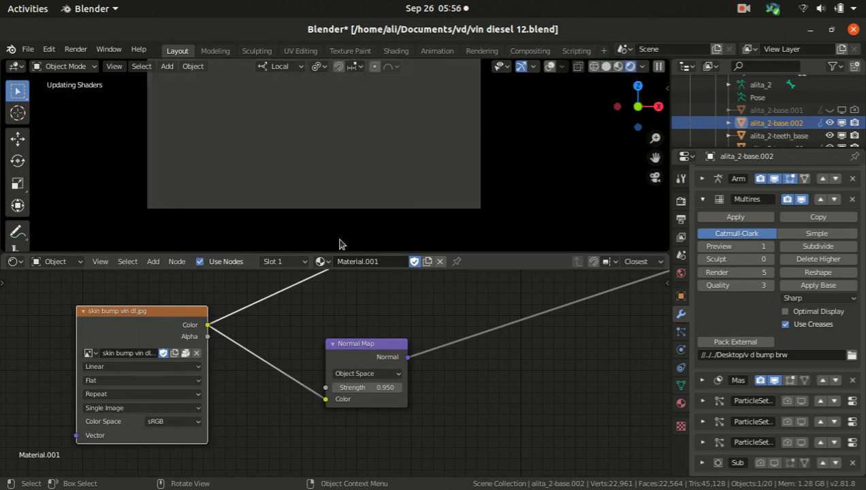
scroll(323, 180, "up", 5)
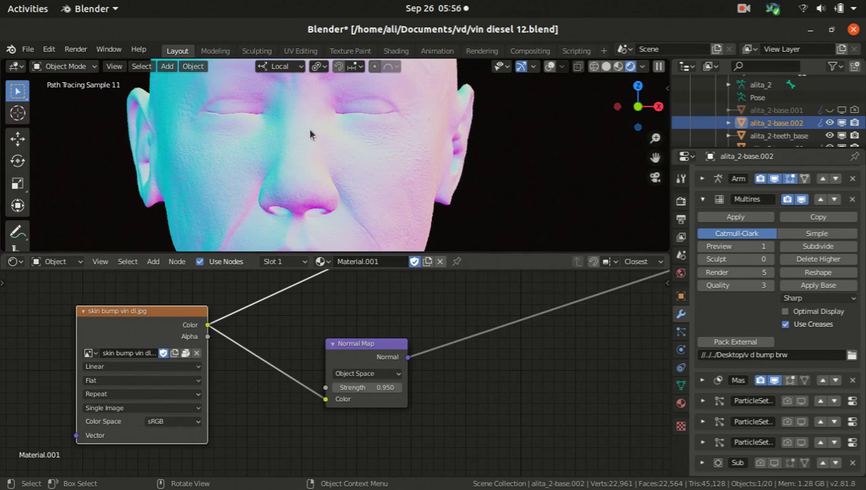
scroll(269, 183, "up", 2)
scroll(378, 156, "down", 4)
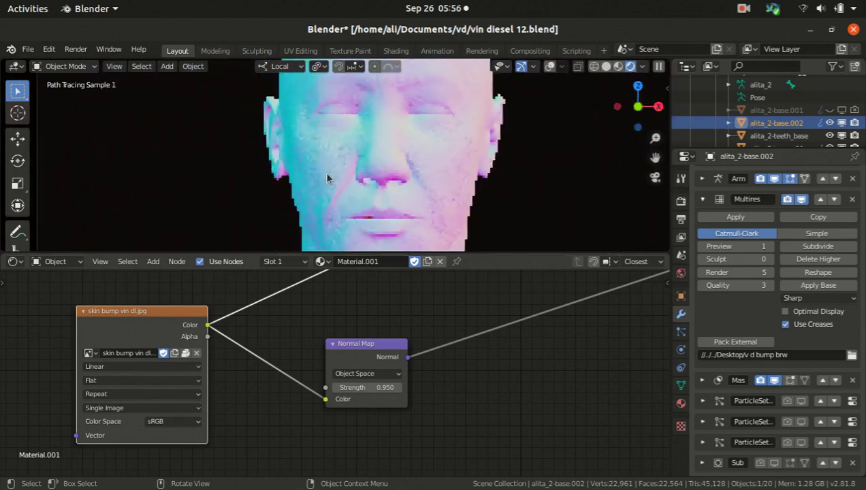
Step: Preview the v d bump tng.jpg texture from the unconnected Bump group on the head and inspect the face
scroll(332, 185, "down", 6)
scroll(195, 371, "down", 6)
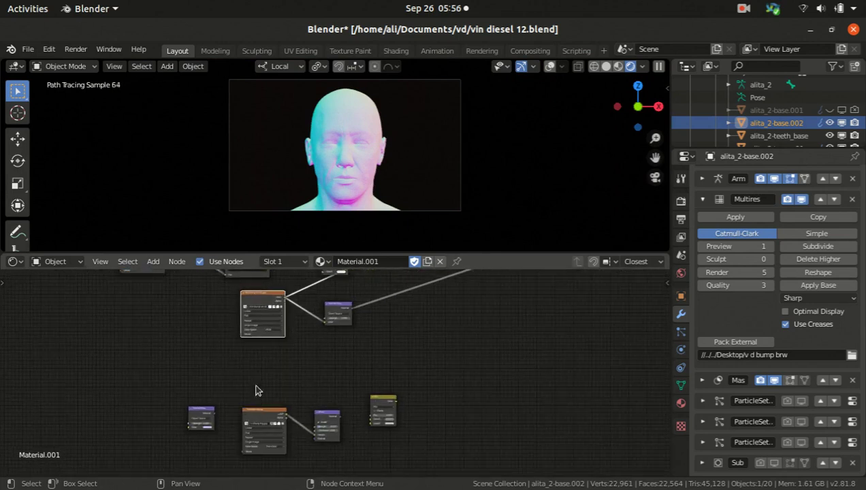
scroll(300, 436, "up", 1)
scroll(245, 413, "up", 1)
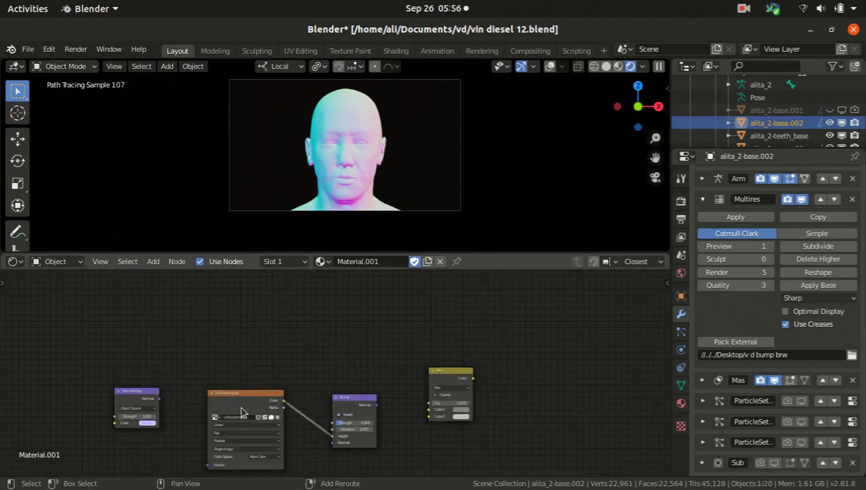
left_click(240, 402, "ctrl+shift")
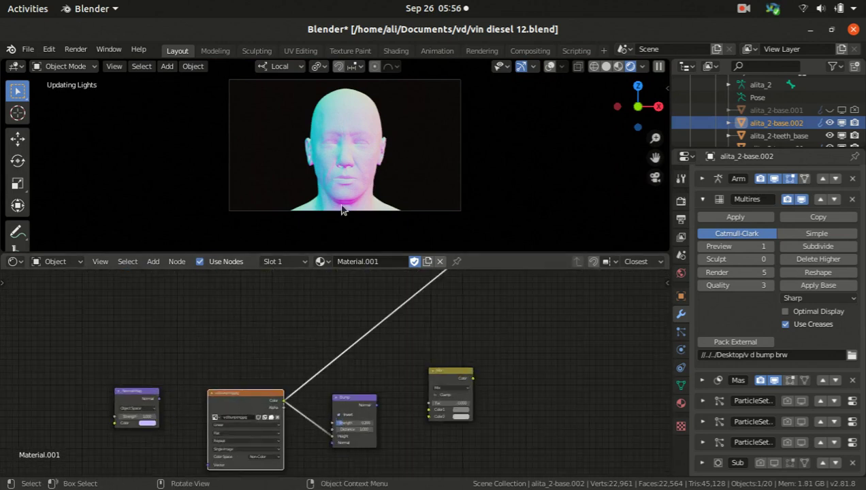
scroll(334, 144, "up", 5)
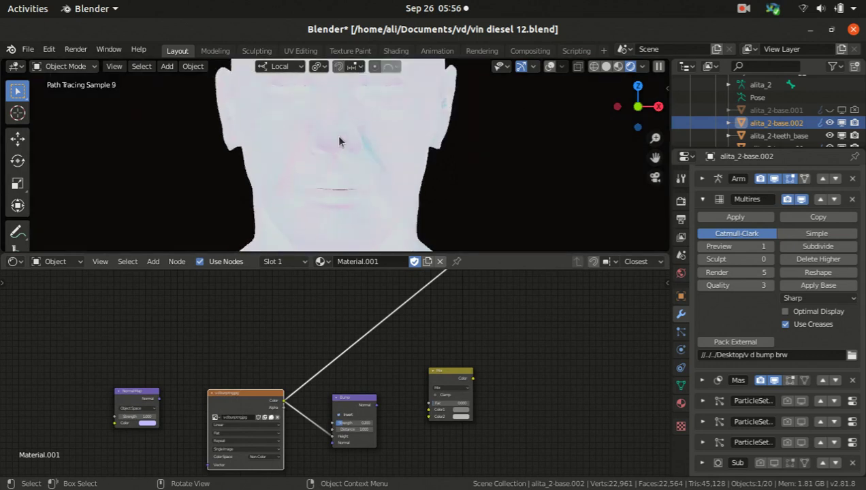
scroll(340, 147, "down", 4)
scroll(338, 163, "up", 2)
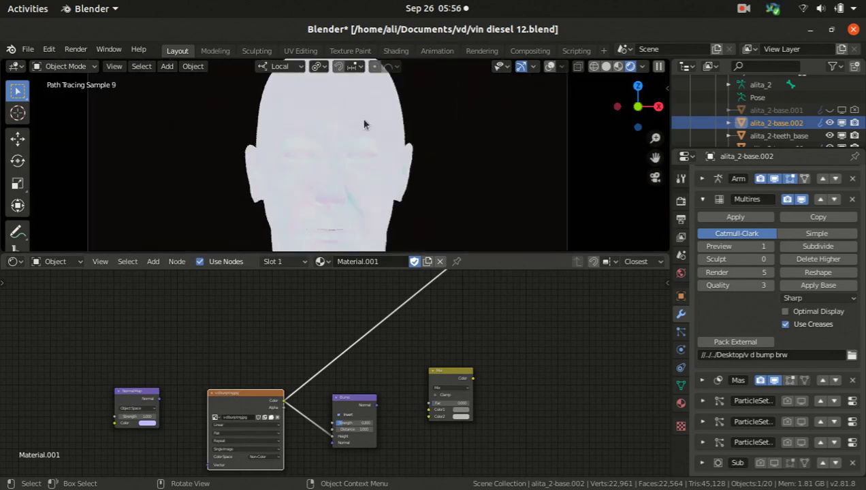
scroll(406, 339, "down", 1)
Step: Return to the skin bump vin dl.jpg texture beside the Normal Map node and preview it on the head again
middle_click_drag(406, 338, 392, 373)
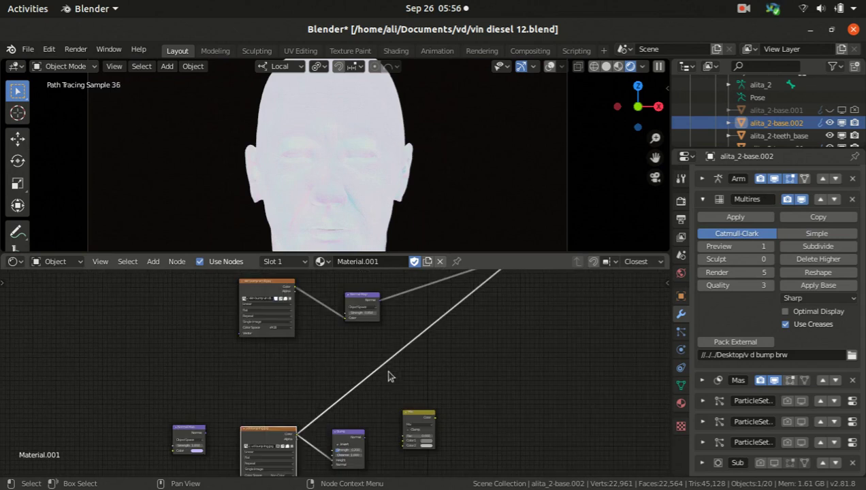
scroll(271, 385, "up", 1)
scroll(272, 342, "up", 1)
middle_click_drag(273, 343, 253, 402)
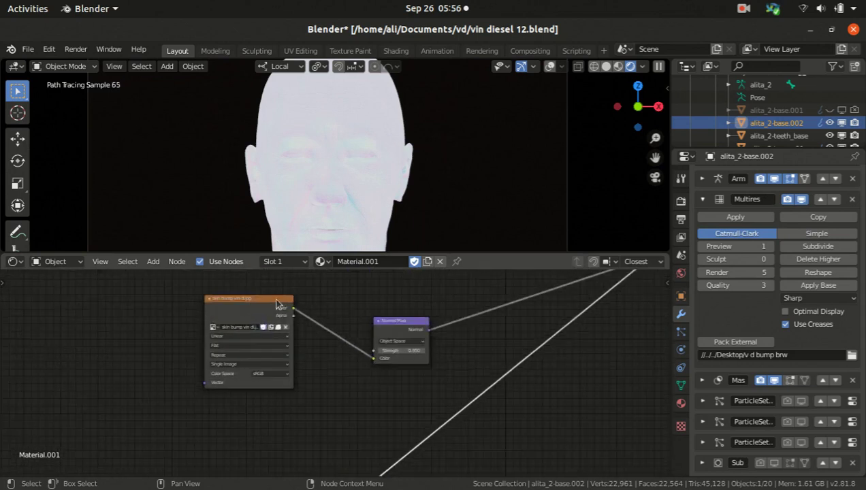
left_click(249, 308, "ctrl+shift")
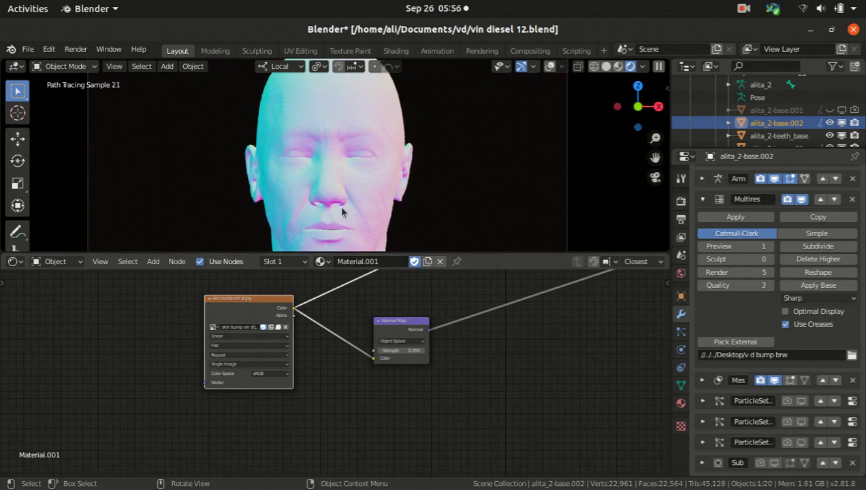
Step: Preview v d bump tng.jpg on the head again for comparison and examine the Bump node it feeds
scroll(276, 428, "down", 6, "shift")
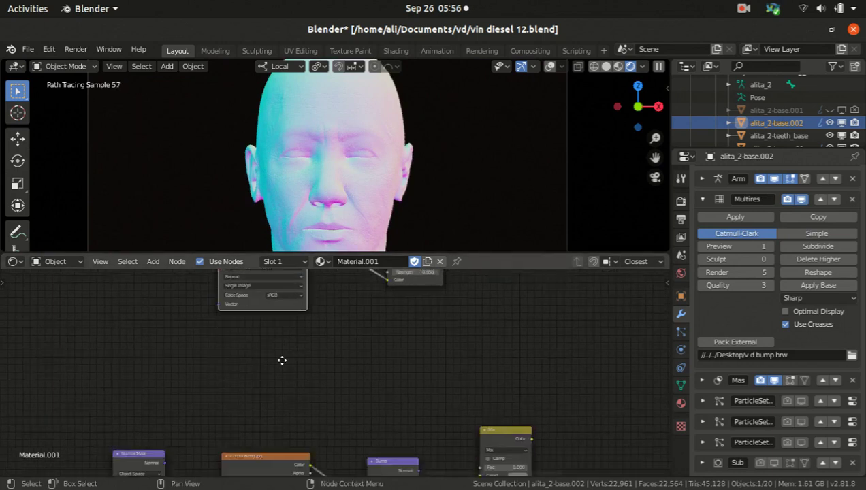
left_click(266, 402, "ctrl+shift")
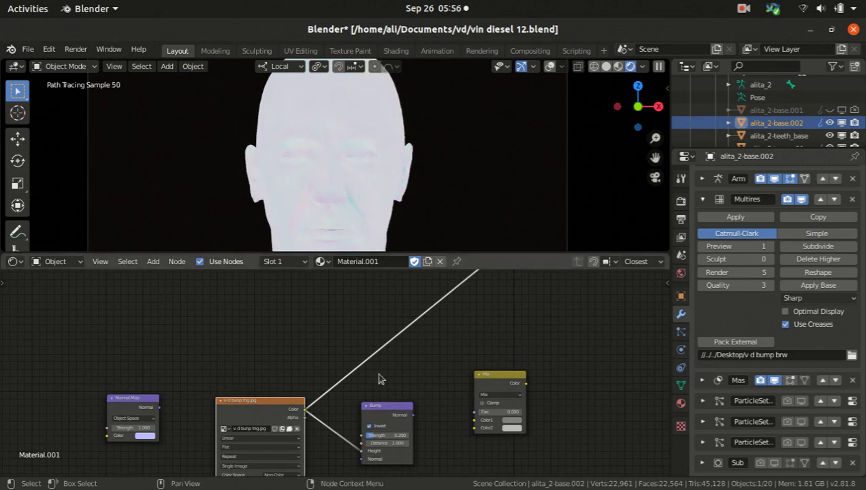
scroll(387, 381, "down", 3)
scroll(378, 371, "up", 4, "shift")
scroll(396, 403, "down", 3, "shift")
scroll(304, 434, "up", 2)
scroll(303, 434, "up", 4)
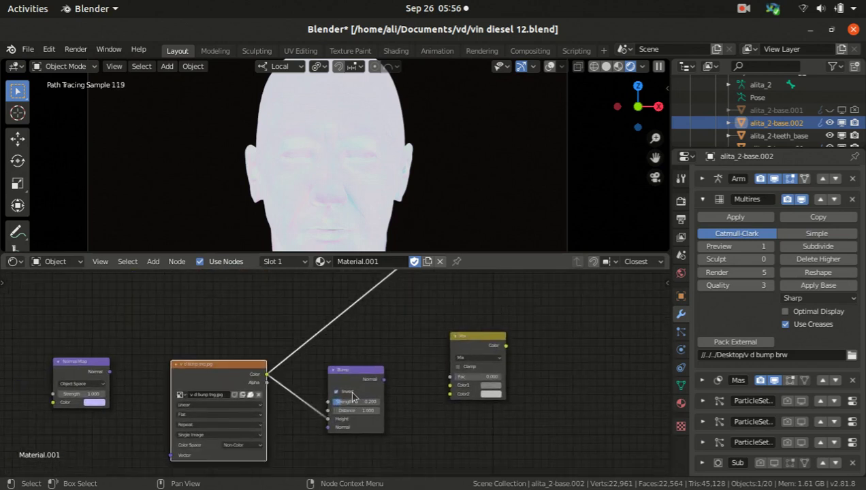
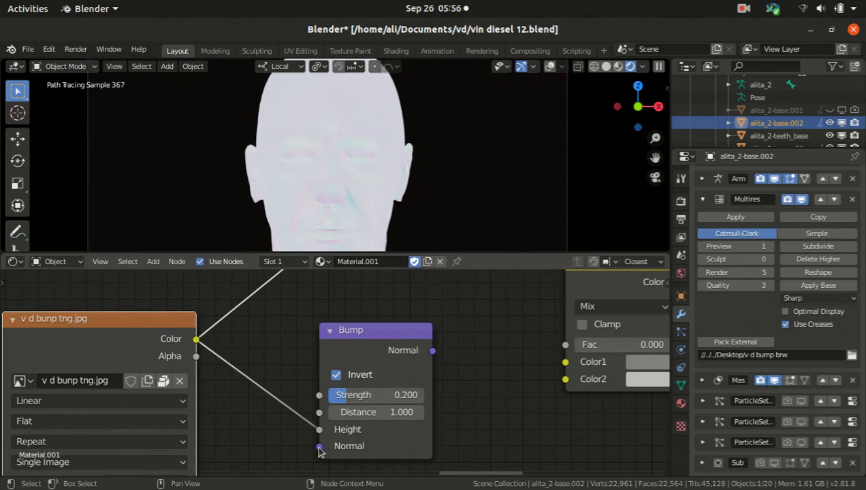
Step: Examine the Normal Map node fed by skin bump vin dl.jpg and locate Normal Map among the vector nodes that can be added
scroll(351, 435, "down", 3)
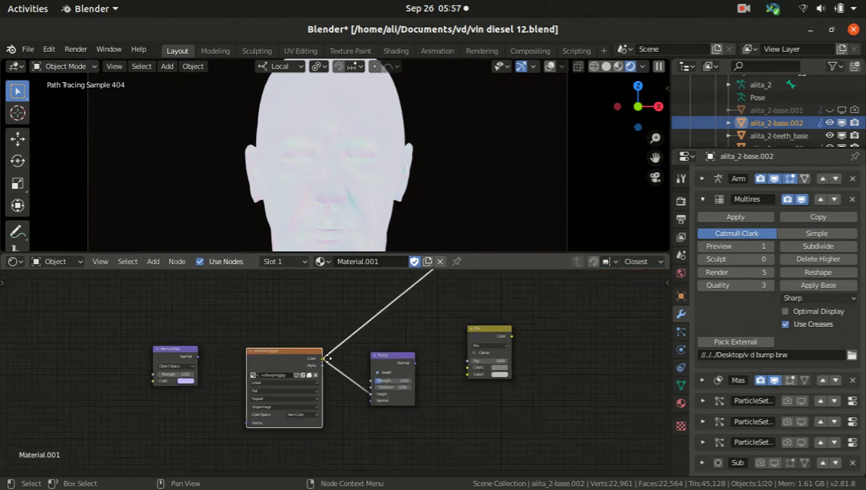
middle_click_drag(320, 408, 325, 424)
scroll(301, 401, "up", 1)
scroll(300, 401, "down", 3)
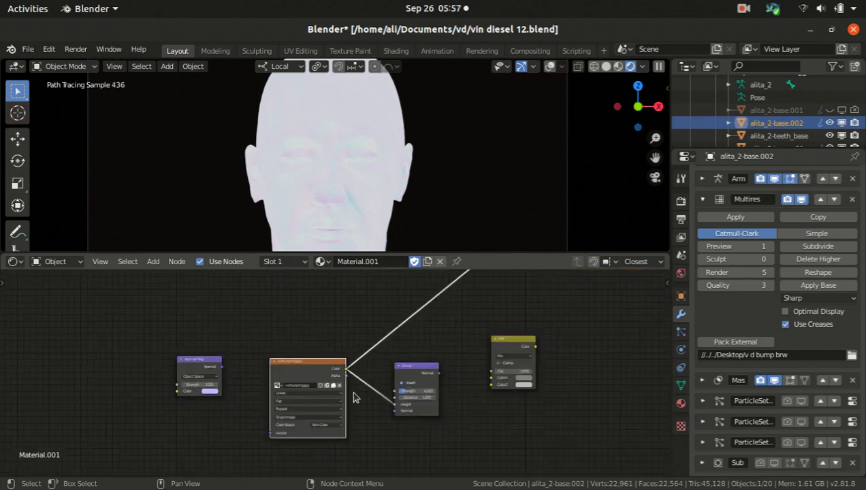
middle_click_drag(446, 272, 399, 306)
scroll(399, 307, "up", 5)
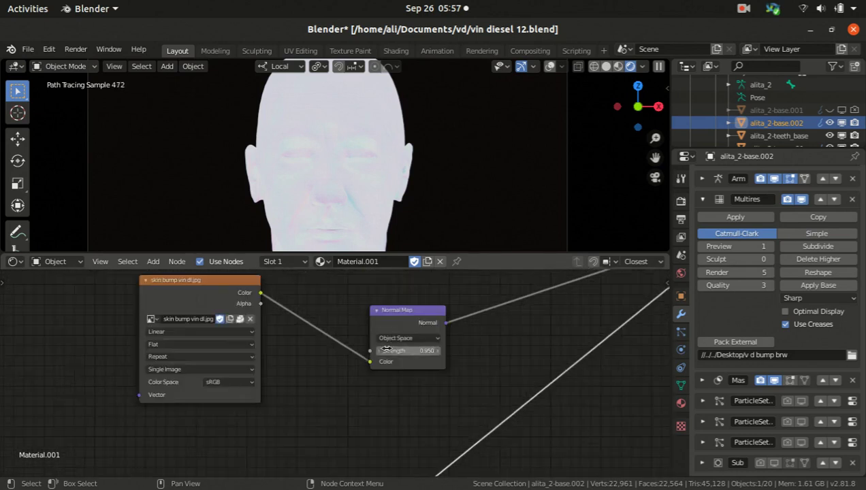
left_click(399, 312)
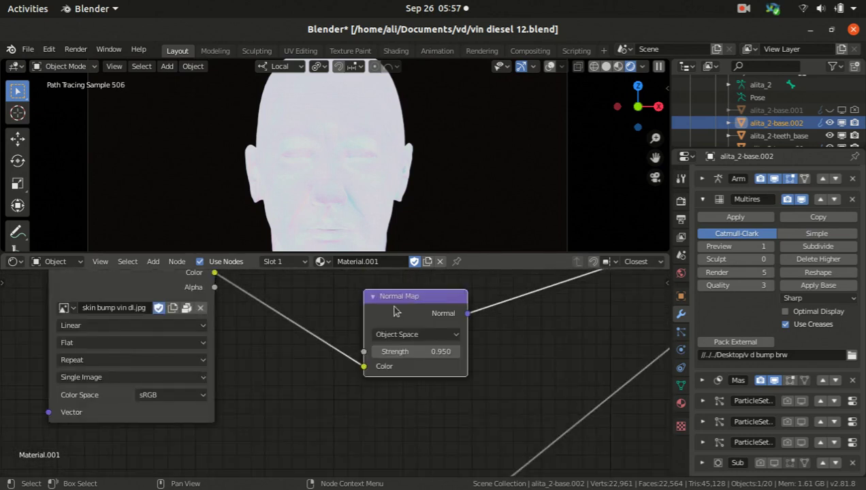
left_click(153, 262)
mouse_move(174, 361)
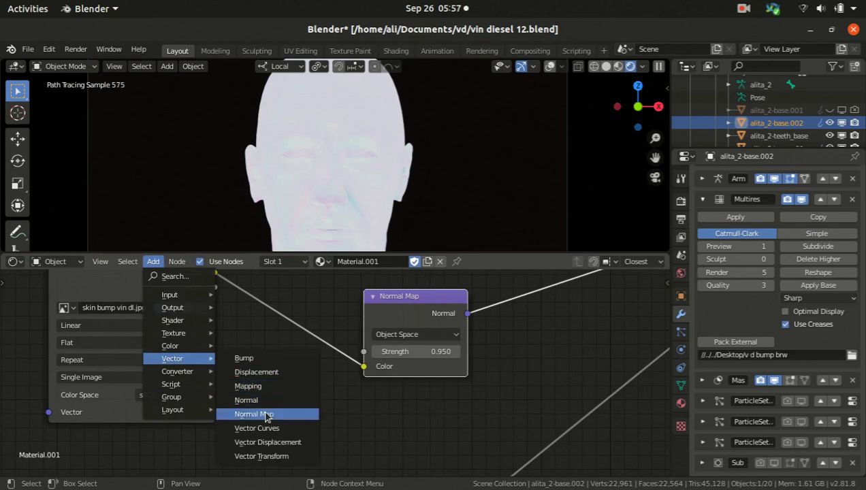
Step: Review the Normal Map node's space options and the bake settings, trying Tangent Space on the node and returning it to Object Space
left_click(410, 336)
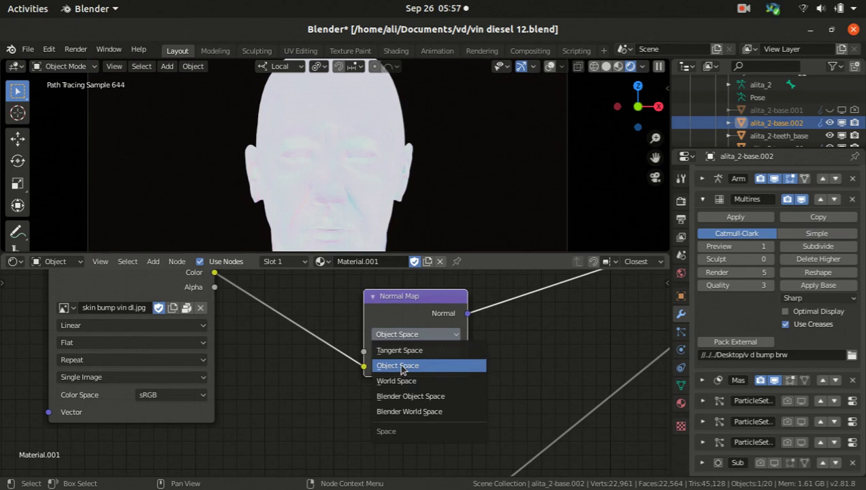
left_click(401, 369)
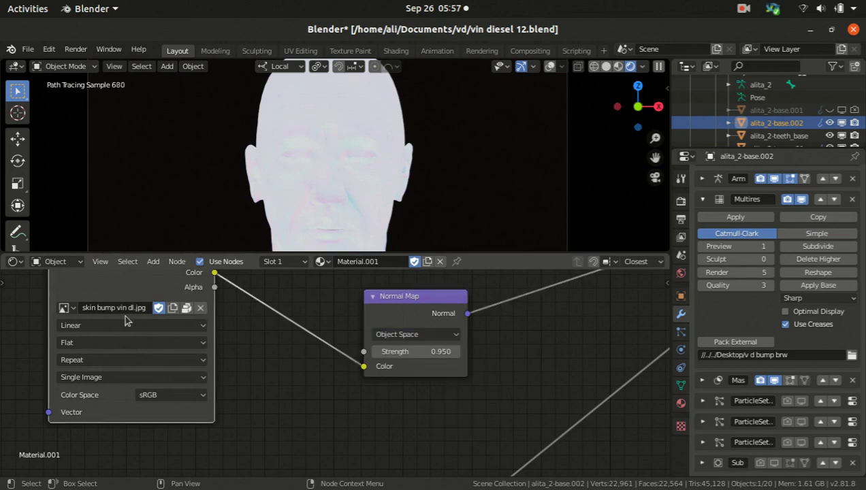
left_click(681, 202)
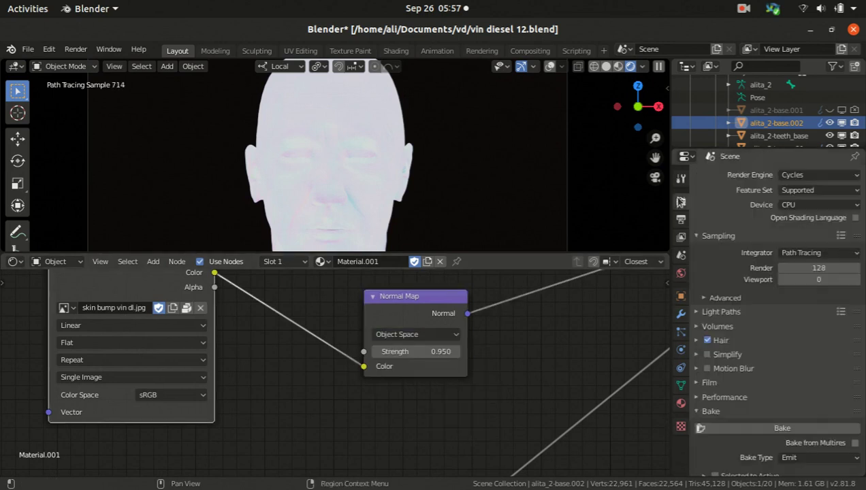
scroll(712, 350, "down", 5)
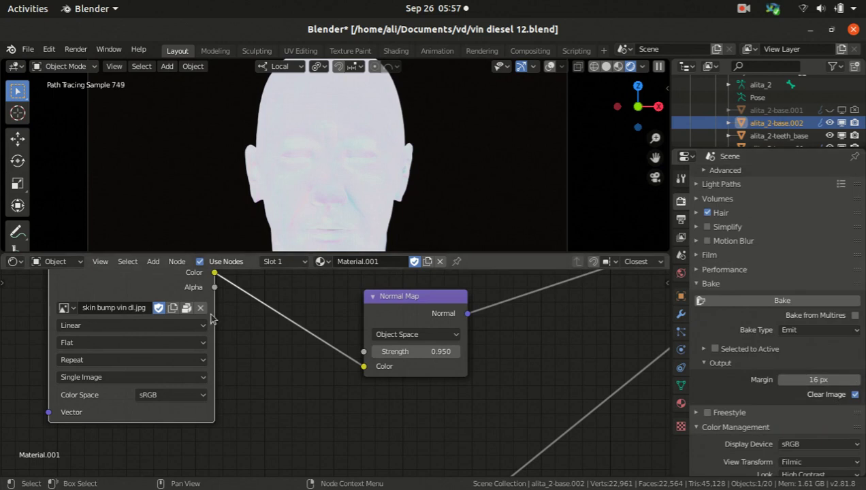
left_click(399, 339)
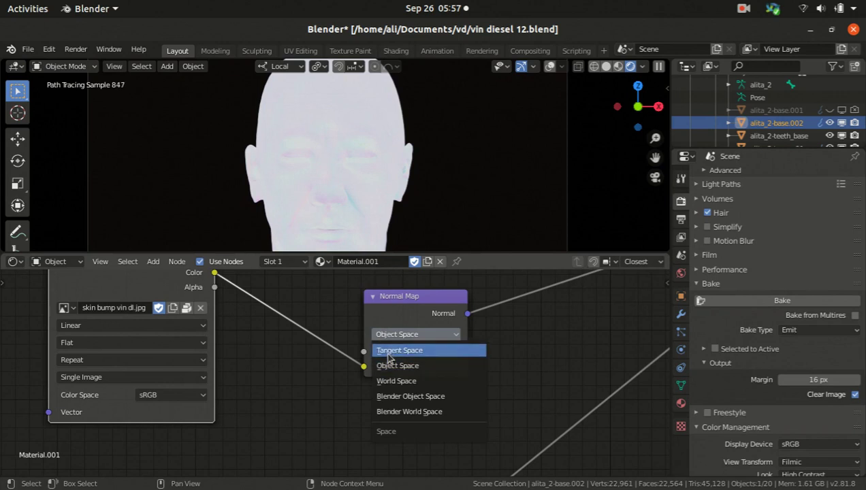
left_click(388, 352)
left_click(394, 335)
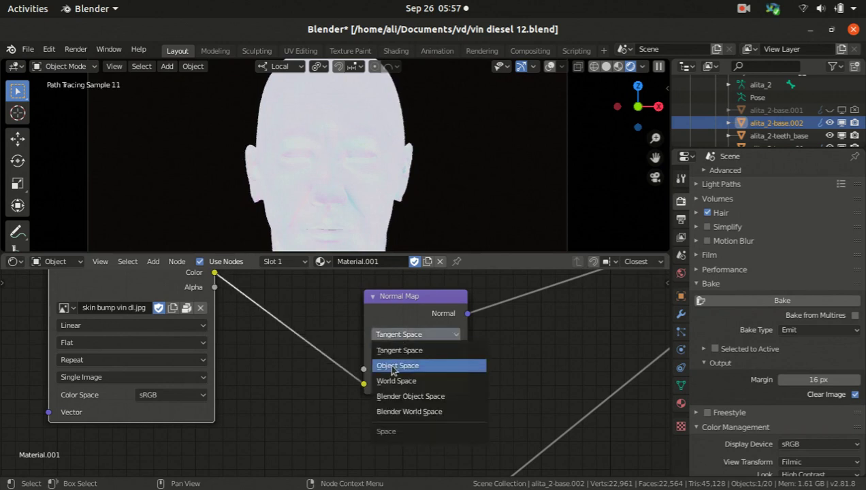
left_click(395, 366)
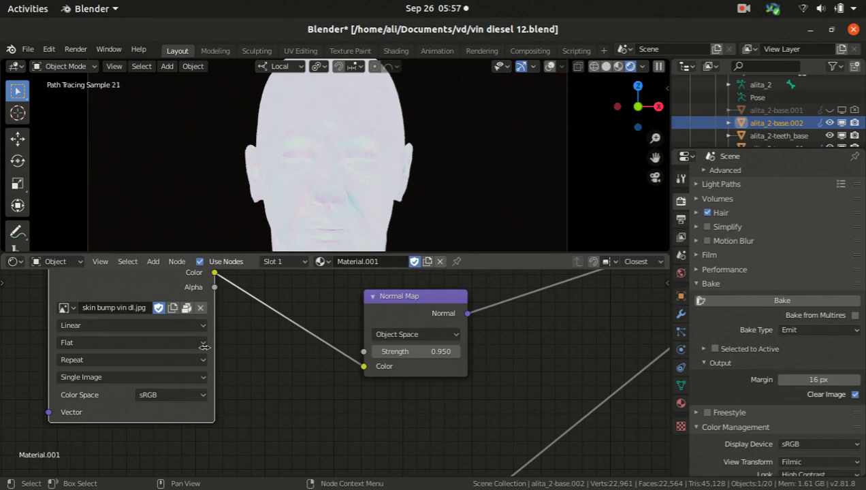
Step: Show the head in solid shading and set the Cycles bake type to Normal
middle_click_drag(97, 321, 150, 335)
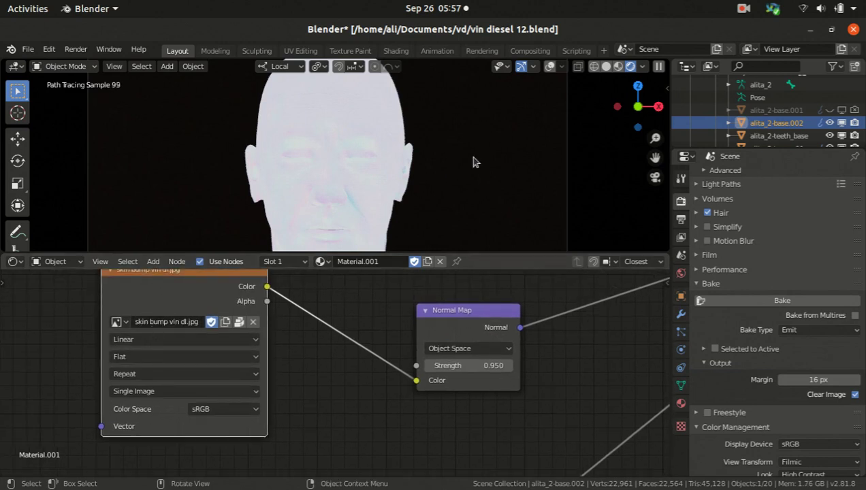
left_click(606, 66)
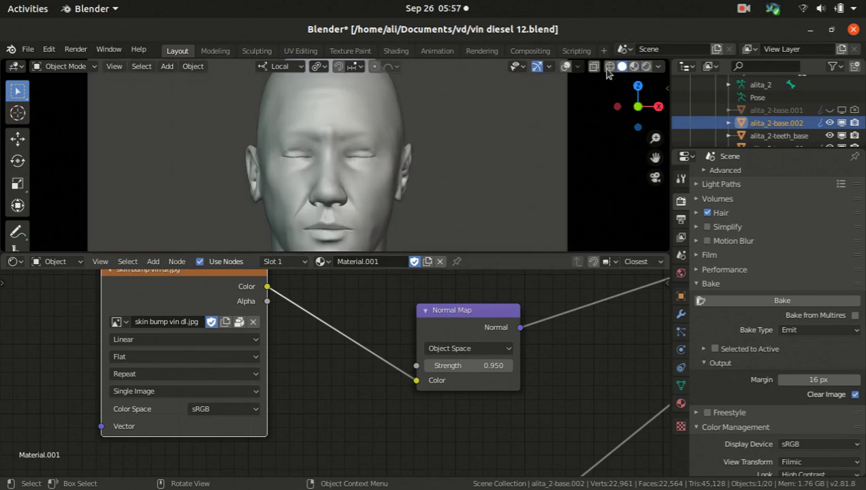
left_click(681, 314)
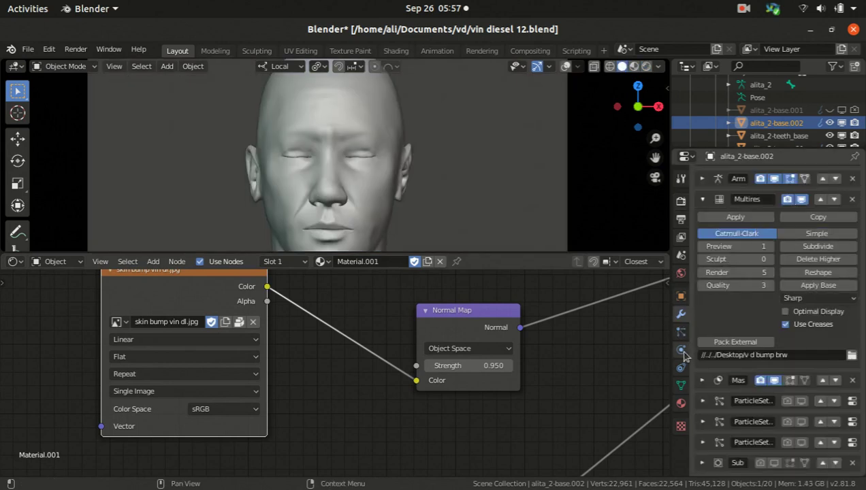
left_click(682, 200)
scroll(750, 246, "up", 5)
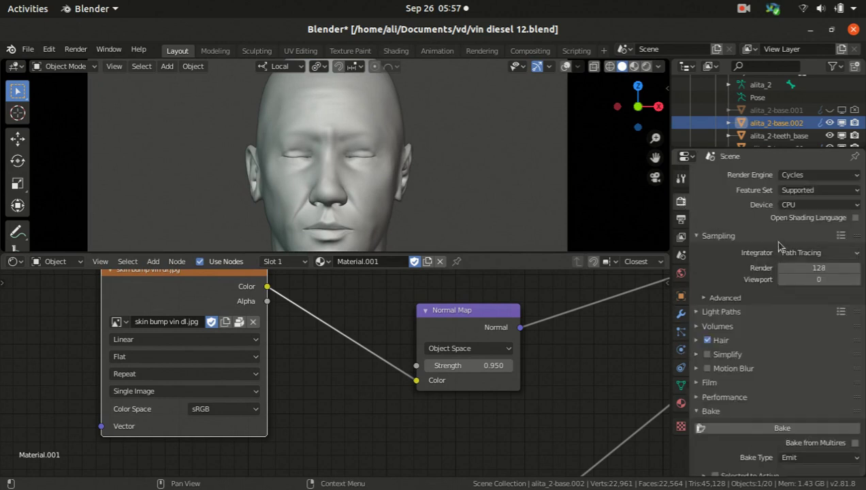
scroll(793, 259, "down", 5)
left_click(800, 307)
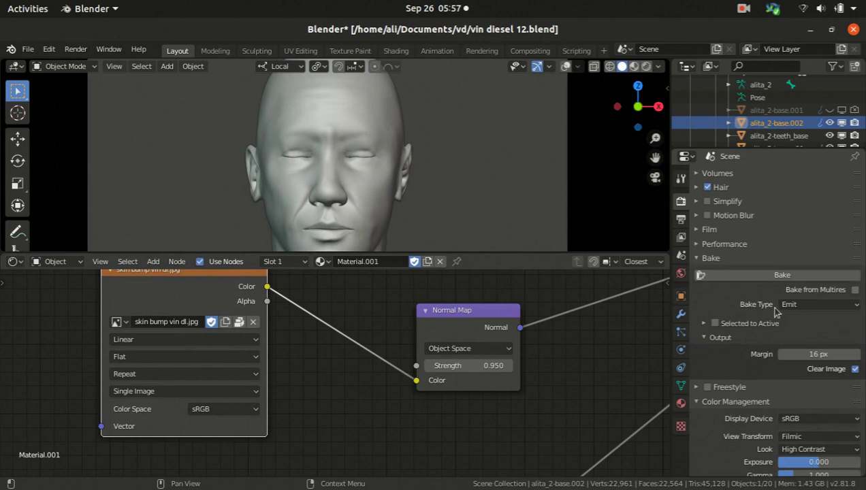
left_click(802, 305)
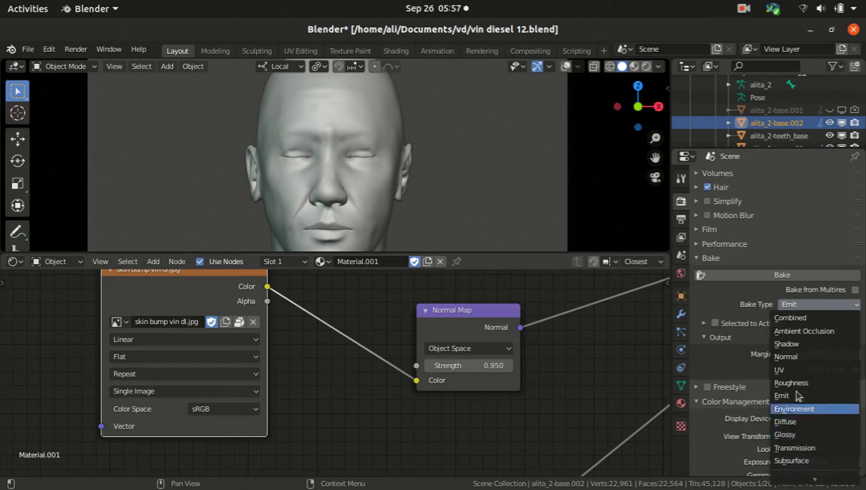
left_click(788, 356)
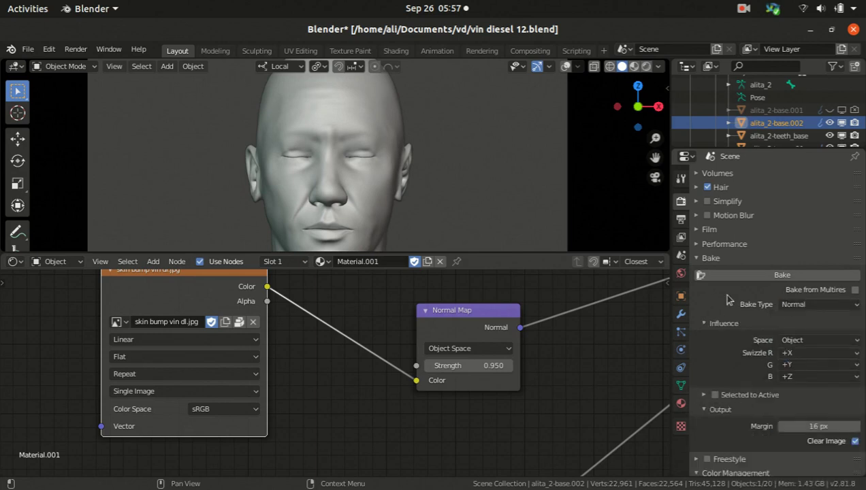
Step: Try Tangent as the space for the normal bake and set it back to Object
scroll(731, 353, "down", 2)
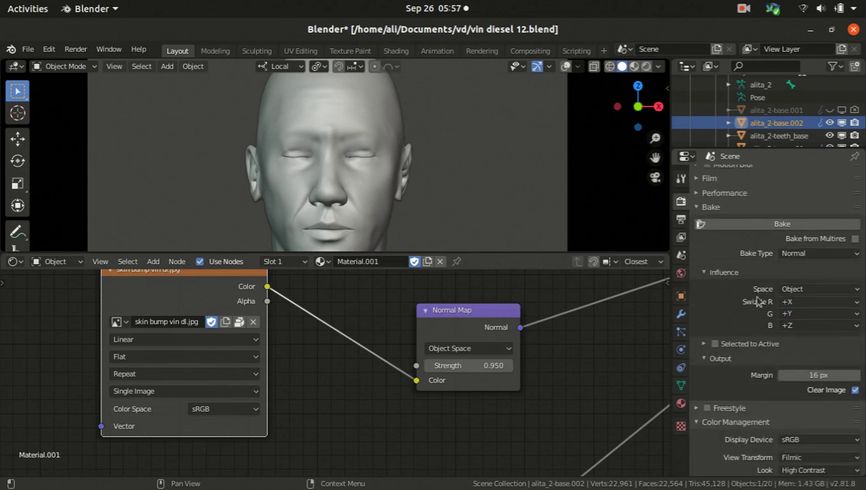
left_click(804, 291)
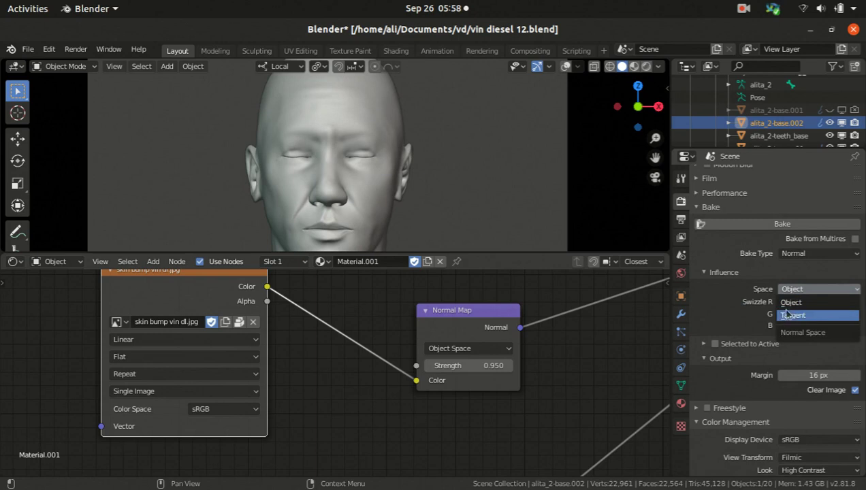
left_click(789, 302)
left_click(789, 291)
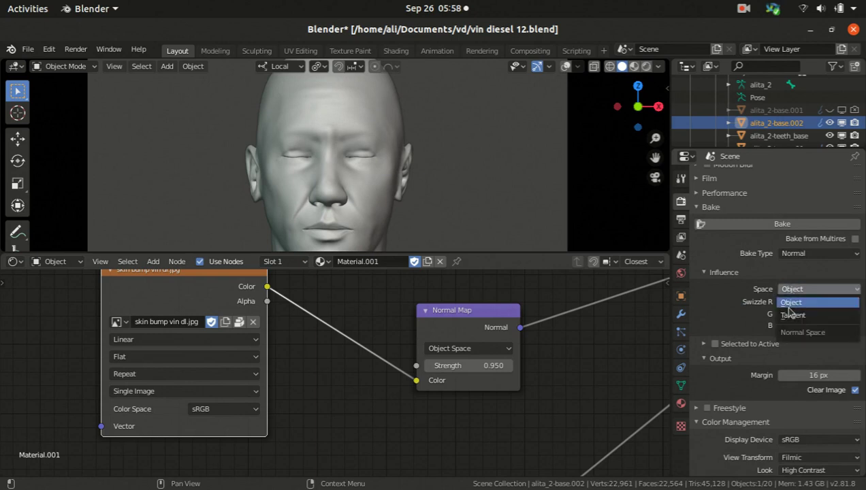
left_click(790, 314)
left_click(790, 292)
left_click(792, 304)
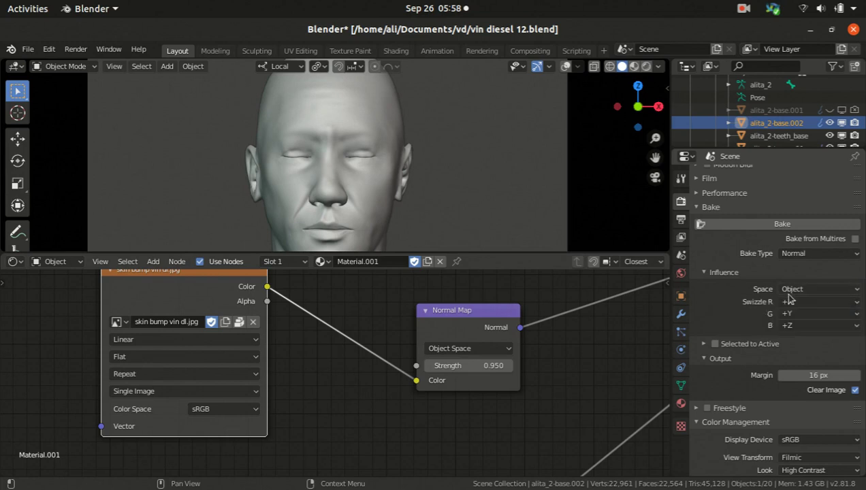
left_click(791, 291)
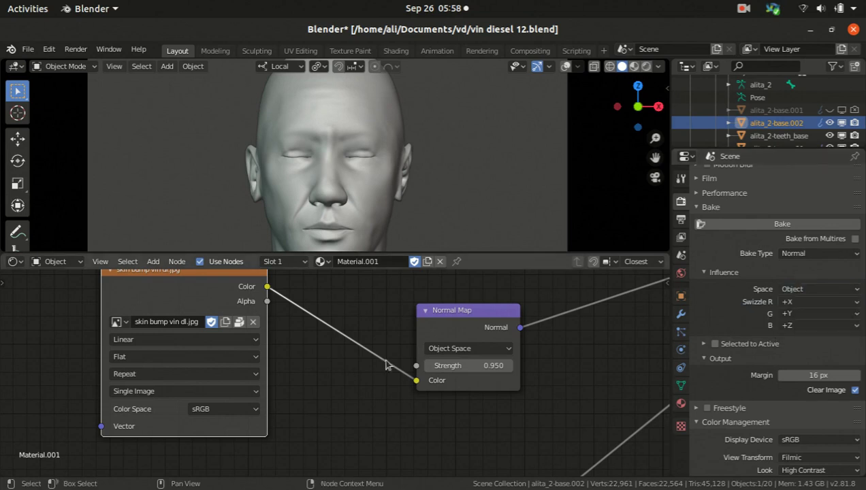
Step: Examine the Principled BSDF node and the Invert, Mix, Glossy BSDF and Normal Map nodes around it in the skin material
key("KP_0")
scroll(371, 186, "up", 1)
scroll(470, 334, "down", 5)
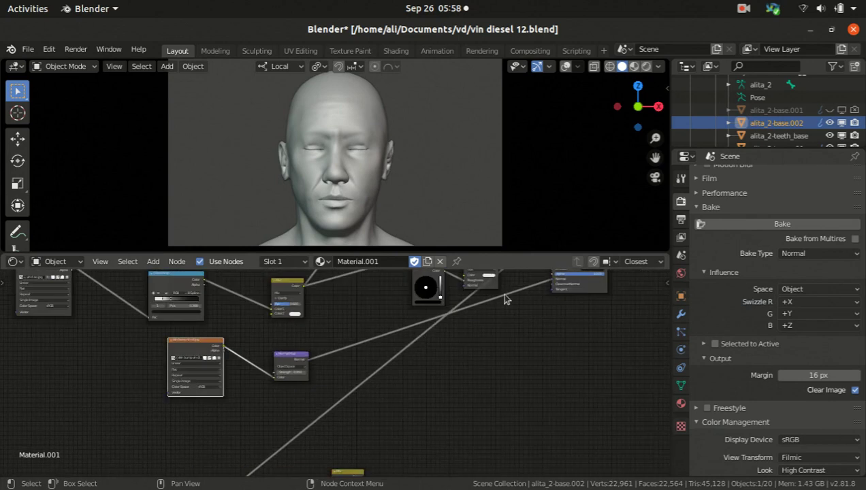
scroll(476, 303, "up", 5)
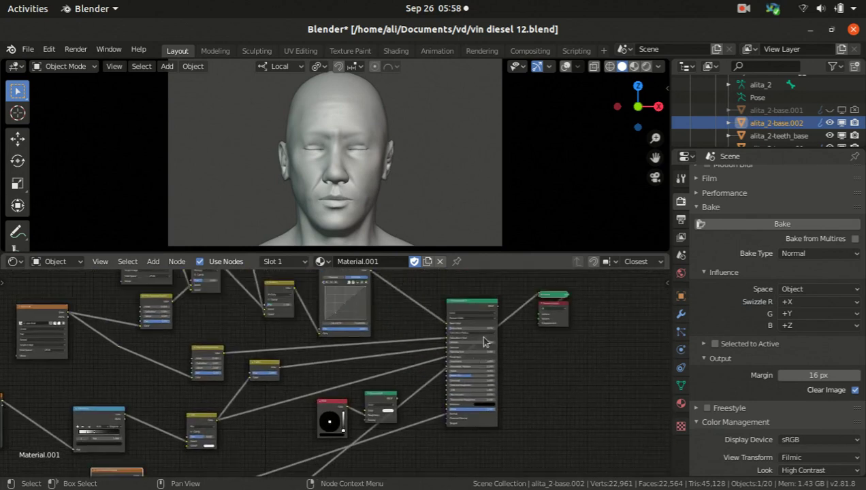
scroll(459, 304, "up", 5)
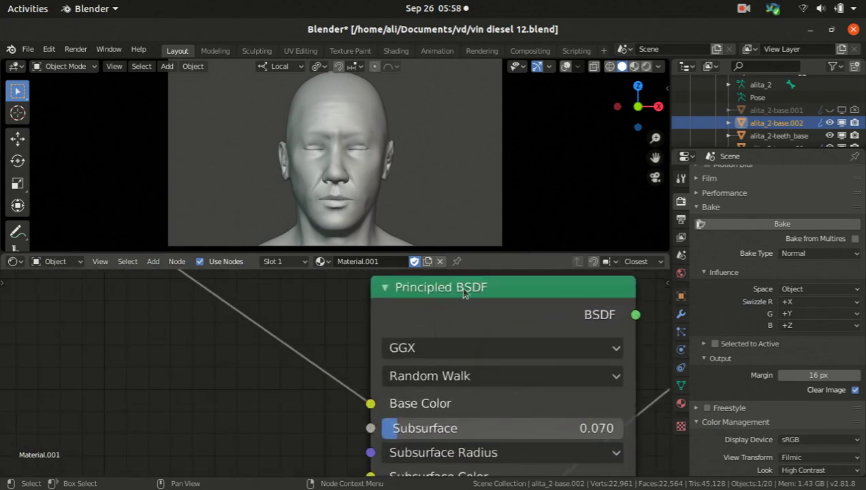
scroll(464, 292, "down", 4)
middle_click_drag(404, 351, 479, 335)
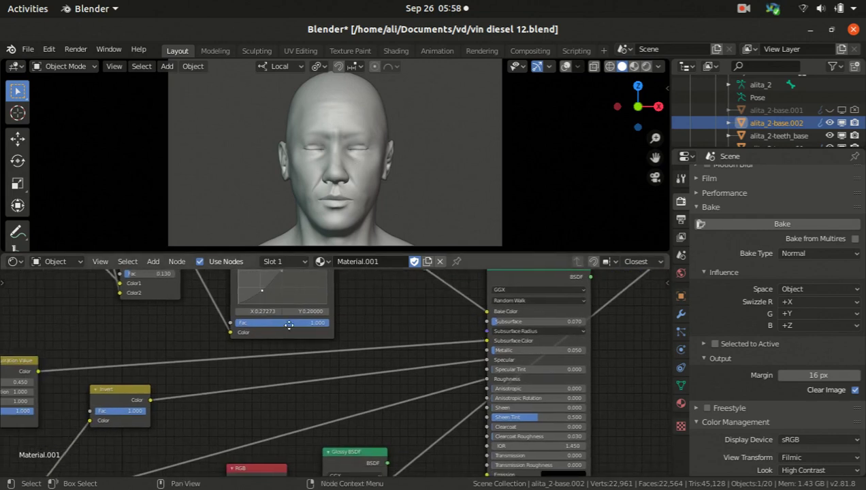
scroll(287, 327, "down", 4)
middle_click_drag(304, 350, 323, 312)
middle_click_drag(269, 358, 284, 333)
middle_click_drag(340, 316, 244, 425)
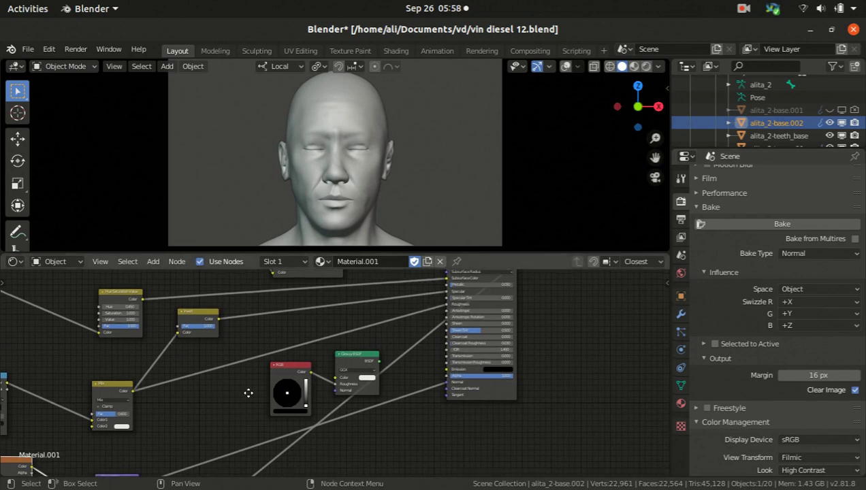
middle_click_drag(246, 395, 253, 386)
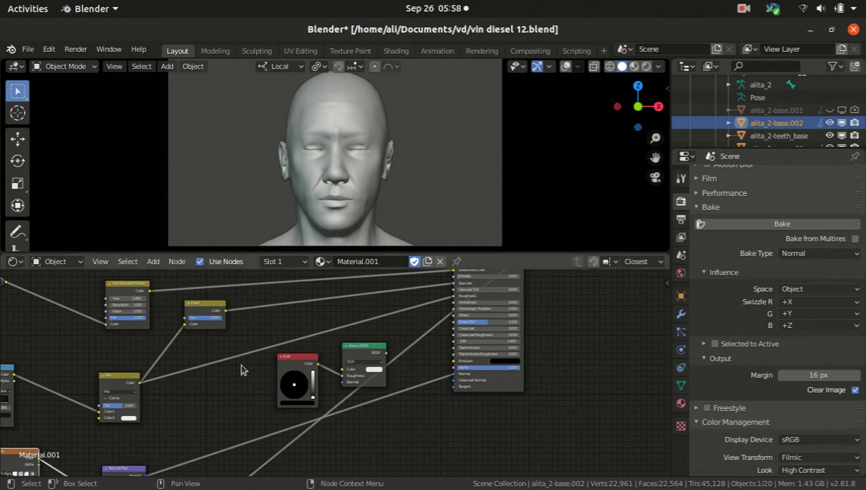
middle_click_drag(257, 365, 272, 357)
Step: Inspect the head's eye, nose and cheek surfaces up close in solid shading
scroll(334, 143, "up", 4)
scroll(316, 187, "up", 2)
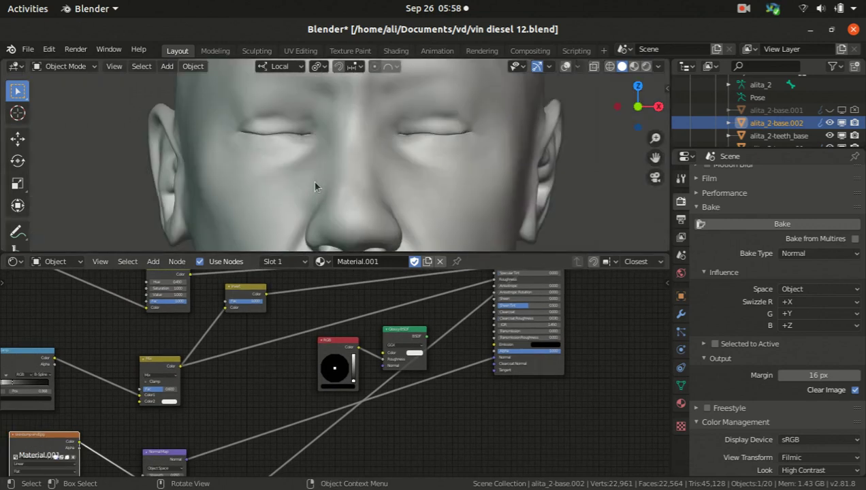
scroll(409, 170, "up", 5)
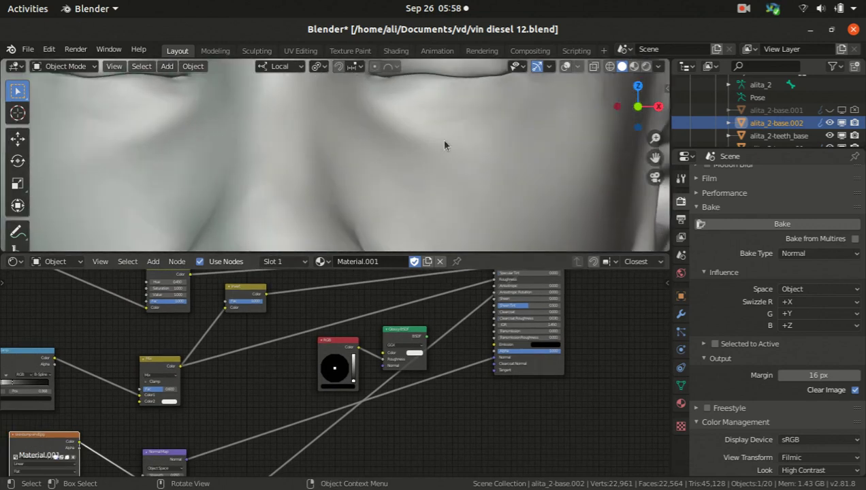
scroll(341, 176, "down", 3)
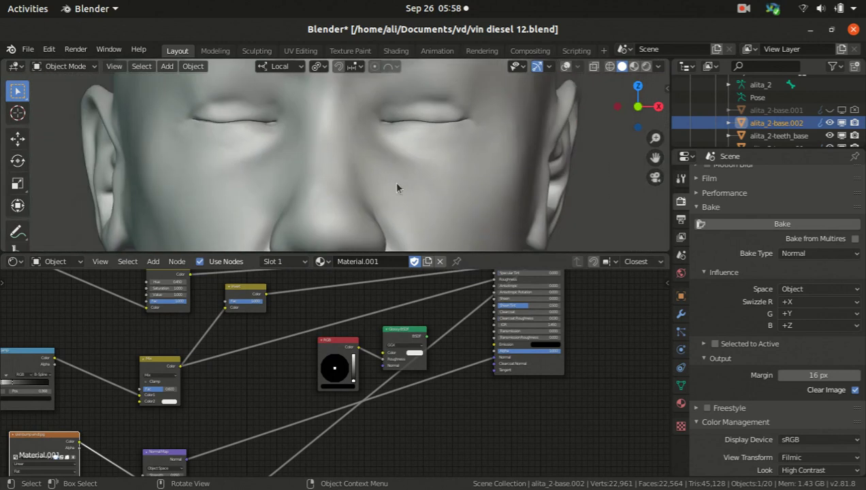
scroll(508, 195, "up", 3)
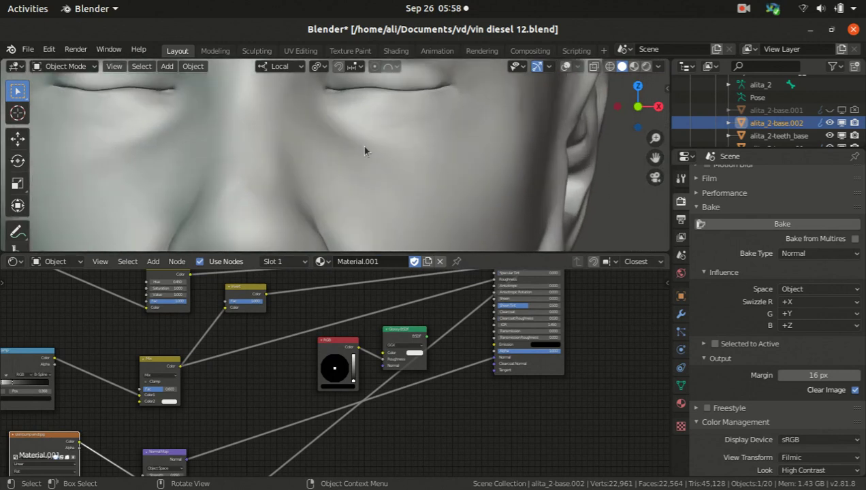
Step: Preview the skin bump image texture alone on the head in rendered shading
middle_click_drag(176, 419, 247, 391)
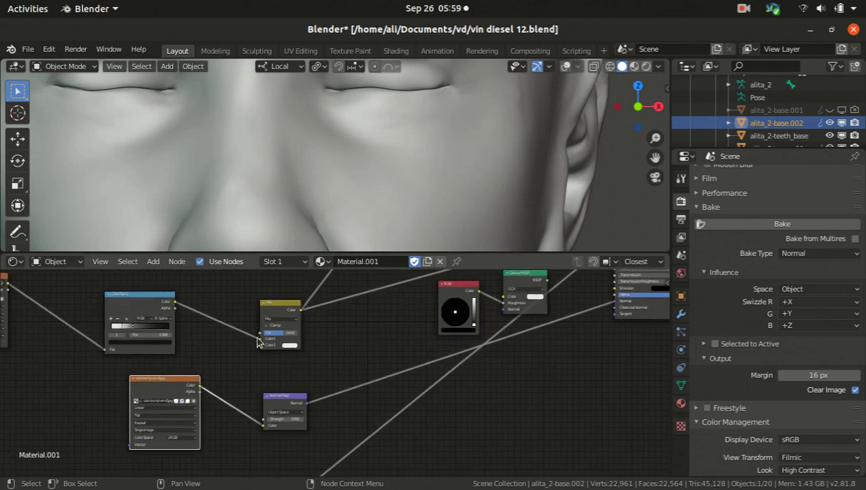
scroll(285, 378, "down", 5)
middle_click_drag(157, 347, 275, 335)
scroll(234, 336, "up", 4)
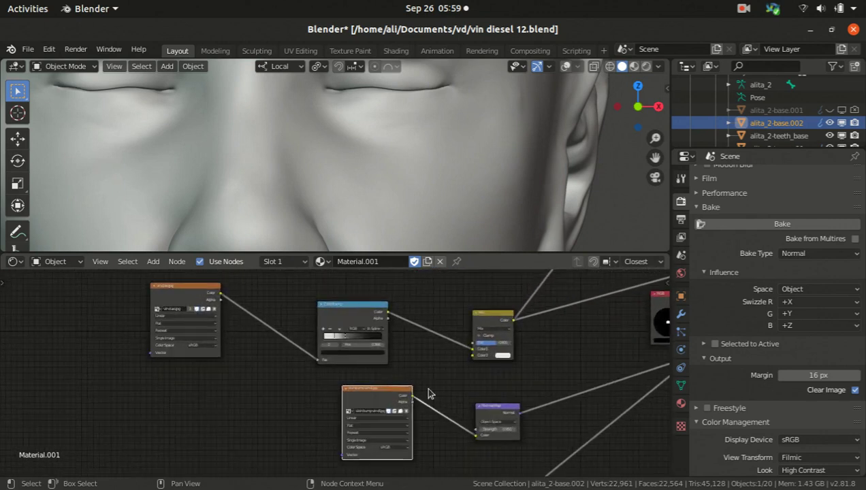
middle_click_drag(402, 379, 222, 358)
left_click(154, 343, "ctrl+shift")
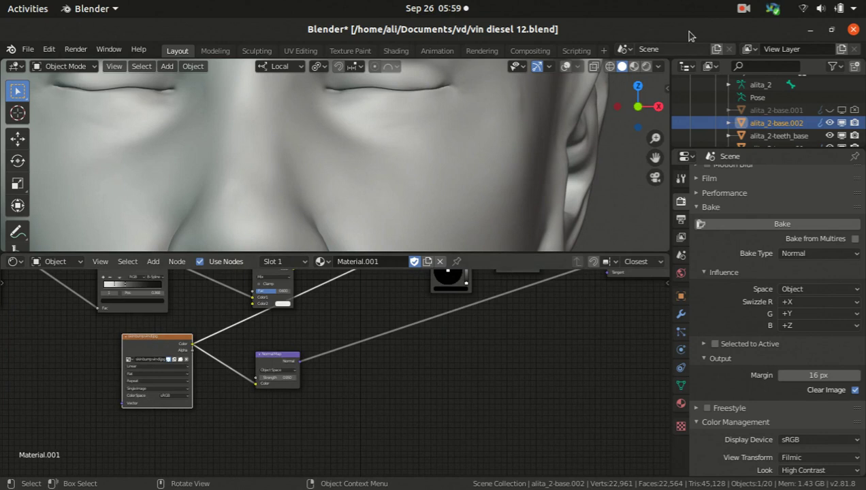
left_click(647, 66)
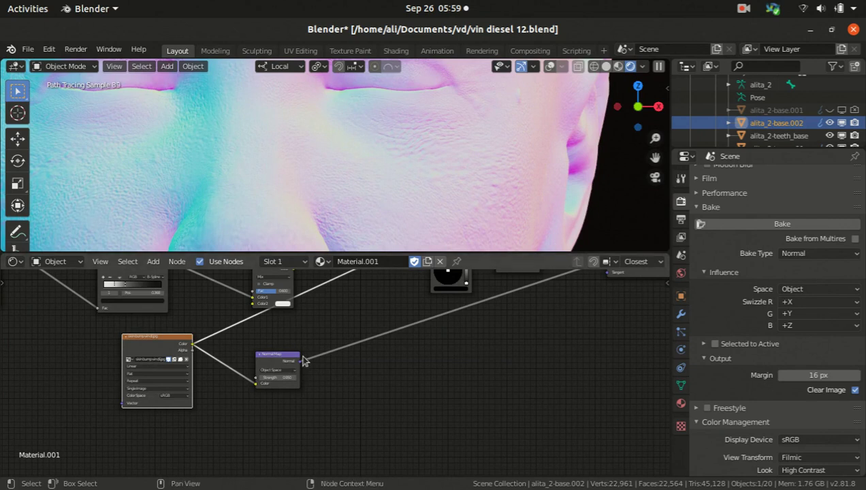
scroll(307, 361, "down", 4)
scroll(392, 111, "down", 1)
scroll(392, 110, "down", 4)
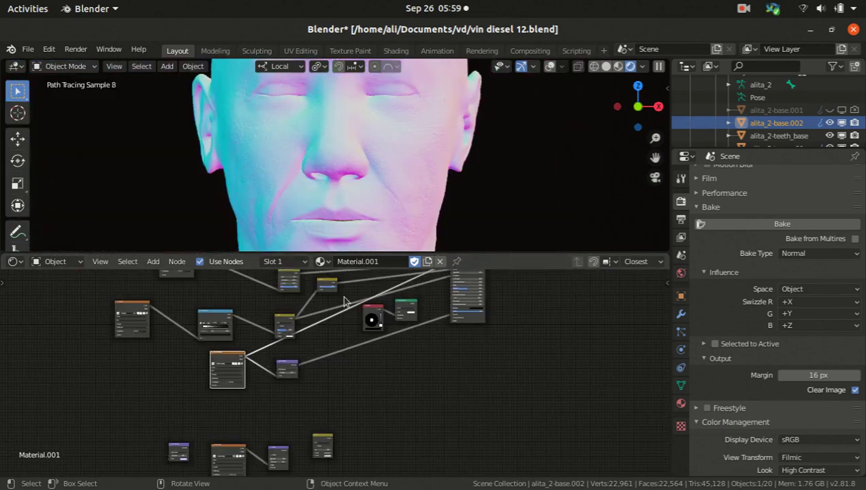
Step: Compare the head with the lower Bump node's image texture previewed, returning to the skin bump image texture preview
scroll(300, 387, "up", 2)
scroll(266, 412, "down", 2)
scroll(266, 412, "up", 2)
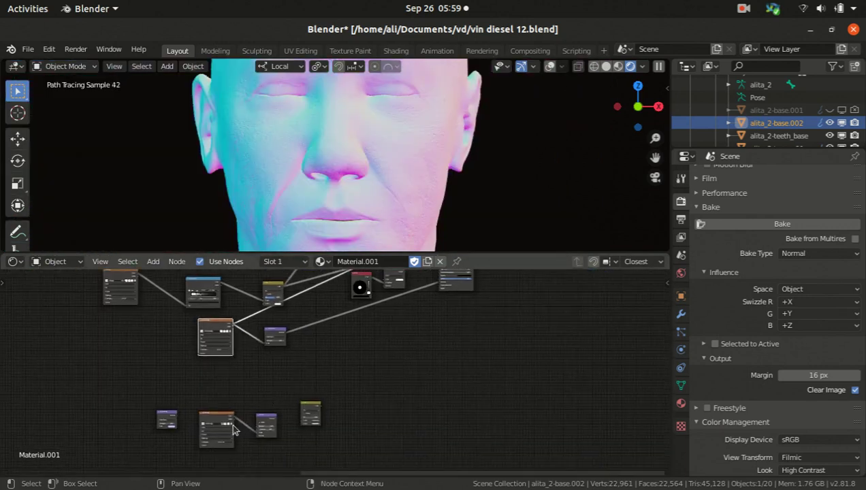
left_click(211, 418, "ctrl+shift")
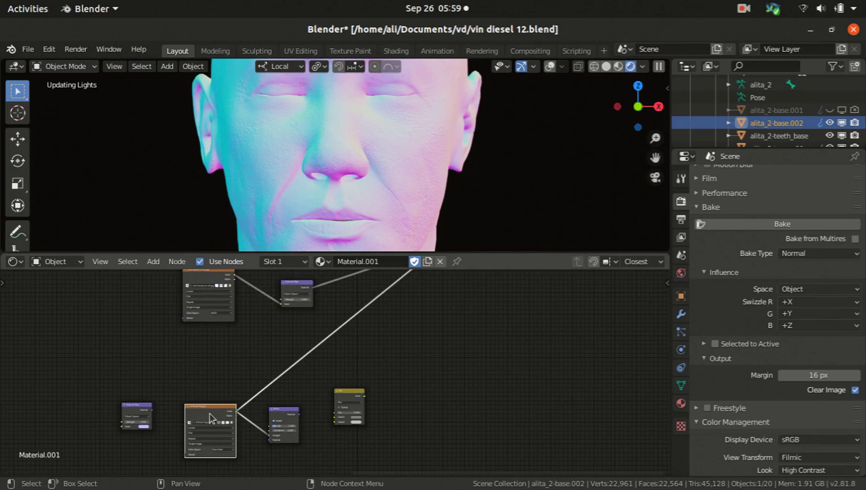
middle_click_drag(346, 315, 333, 367)
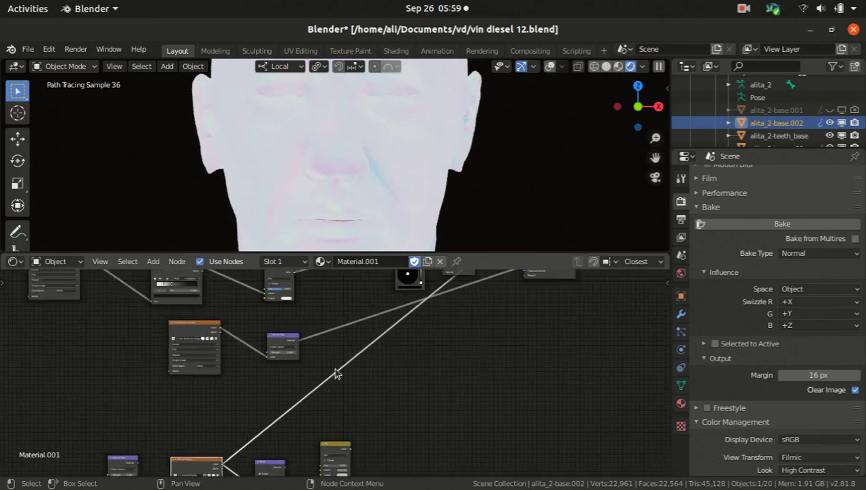
scroll(198, 332, "up", 1)
left_click(195, 327, "ctrl+shift")
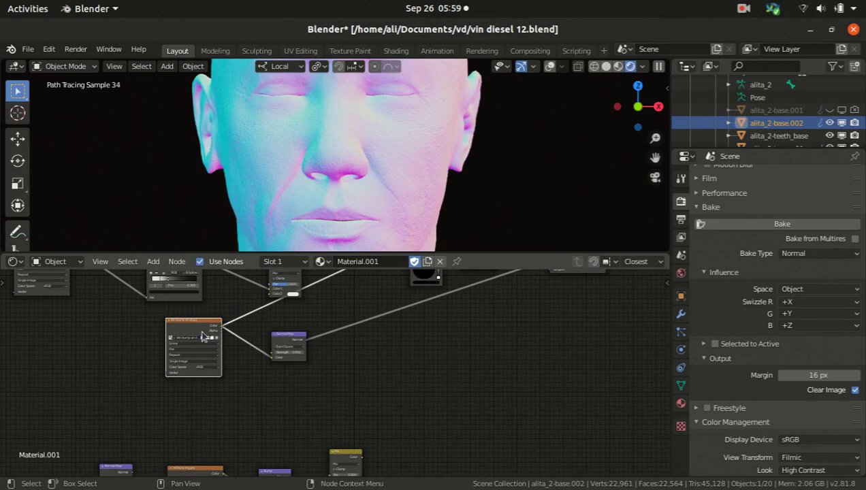
scroll(203, 339, "up", 2)
middle_click_drag(464, 326, 447, 346)
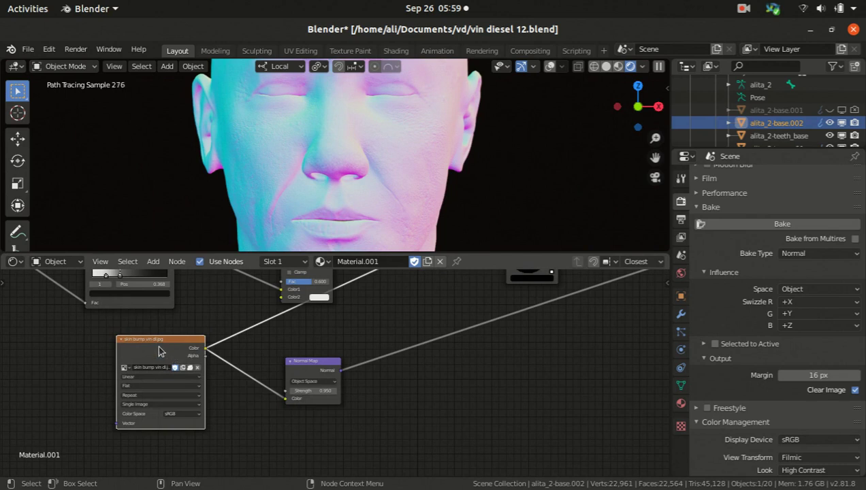
Step: Compare the previewed normal colours on the face with the bare mesh surface in solid shading
left_click(169, 412)
left_click(164, 391)
scroll(321, 161, "down", 2)
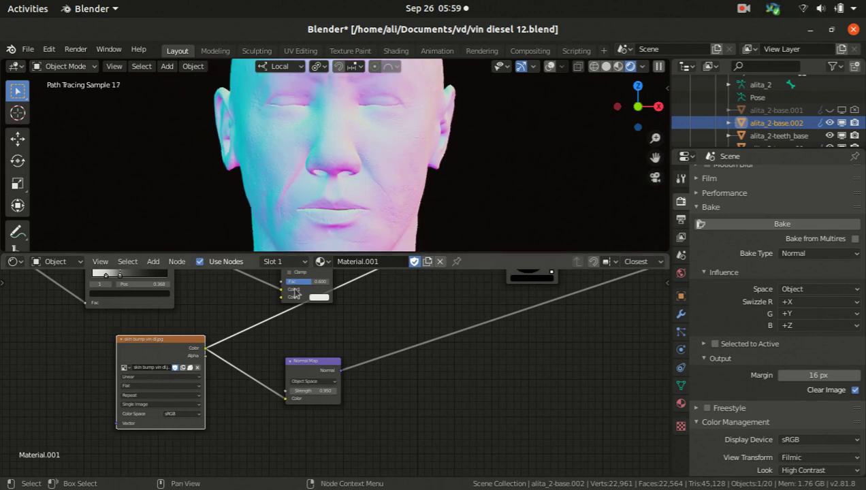
scroll(365, 127, "up", 3)
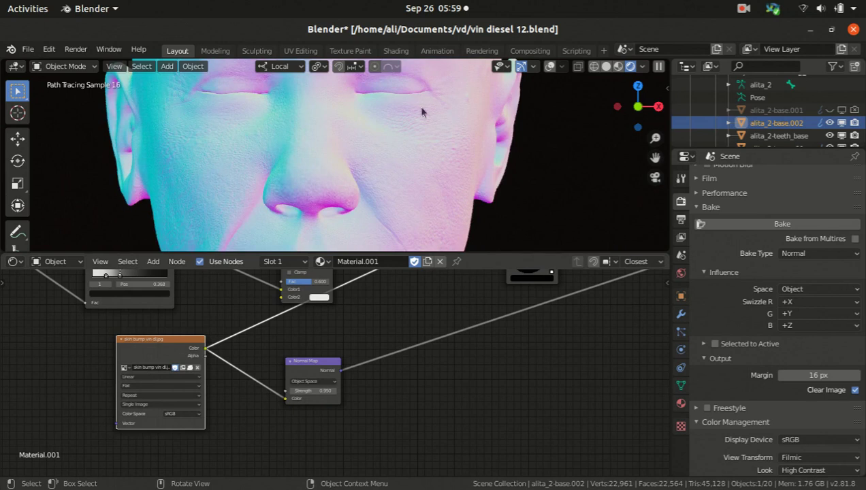
left_click(606, 66)
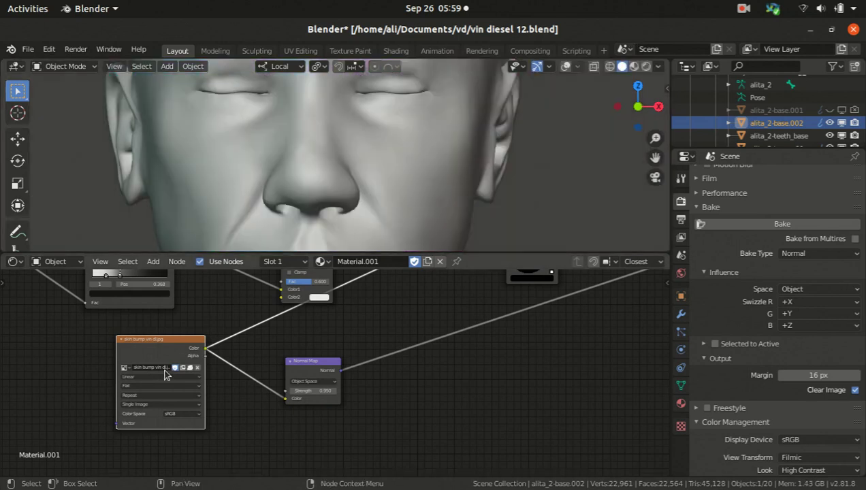
scroll(272, 205, "down", 5)
scroll(264, 172, "up", 1)
scroll(297, 181, "up", 1)
scroll(275, 140, "up", 1)
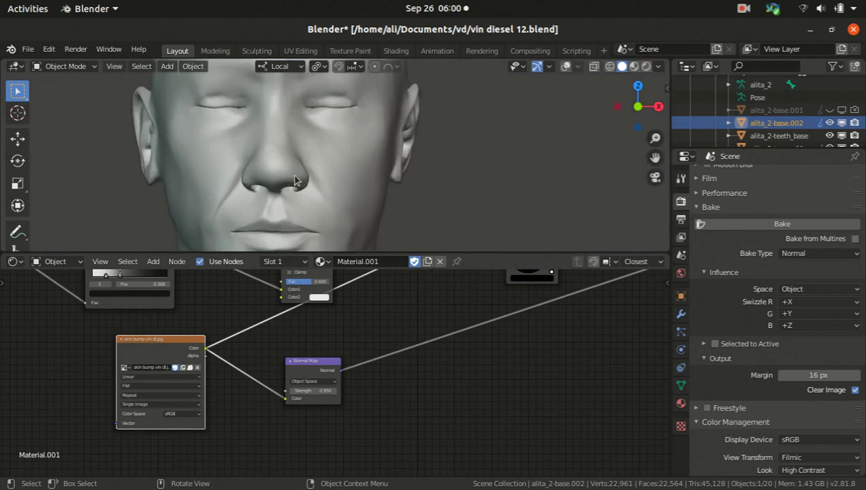
scroll(276, 141, "up", 3)
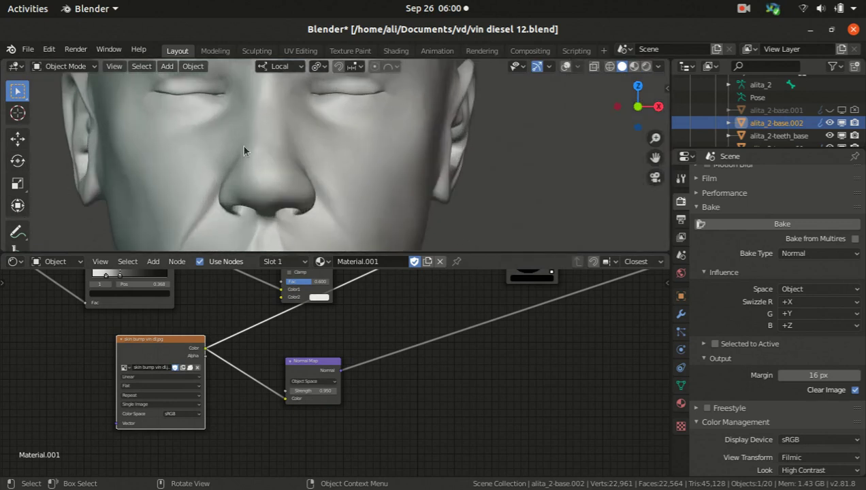
scroll(216, 126, "down", 3)
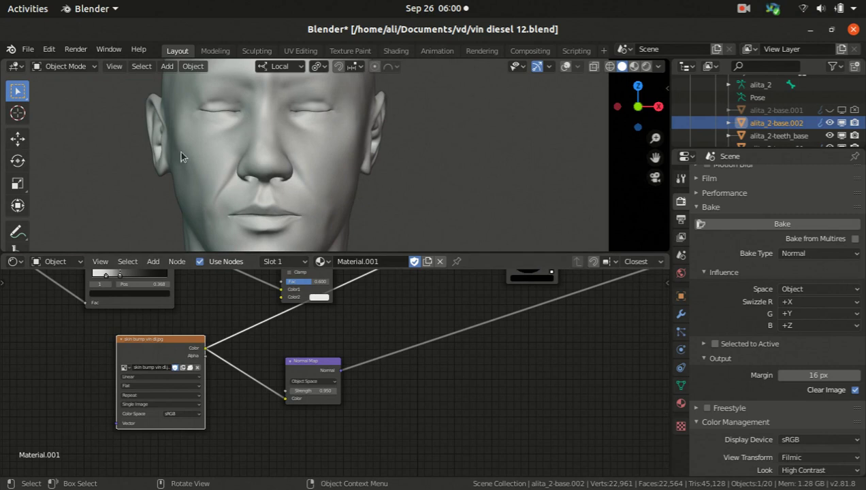
Step: Switch the head to Sculpt Mode and open its shape keys list
left_click(65, 66)
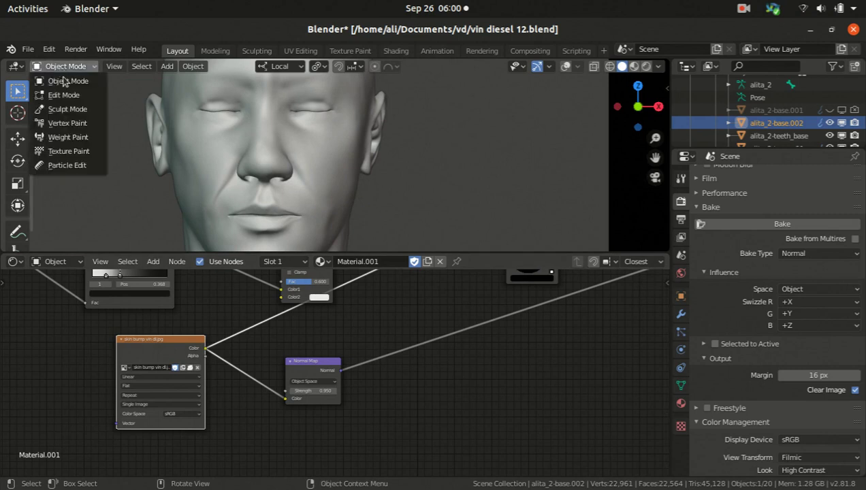
left_click(72, 110)
scroll(263, 135, "up", 3)
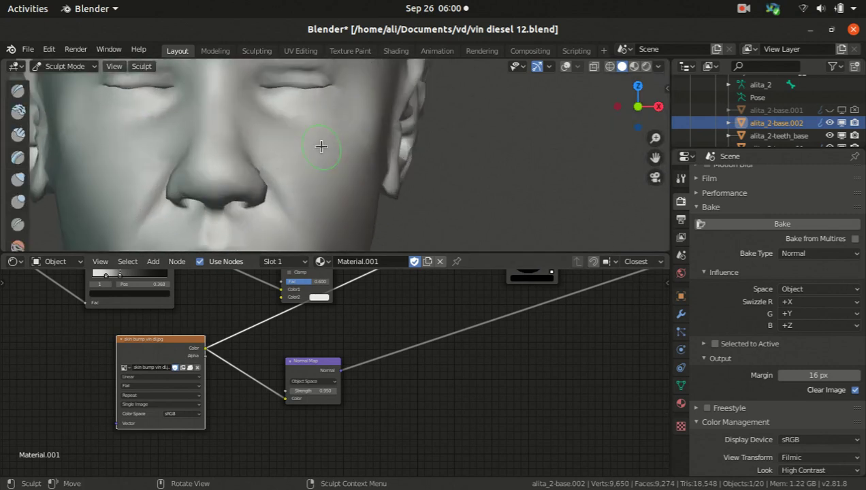
scroll(321, 147, "up", 2)
left_click(681, 385)
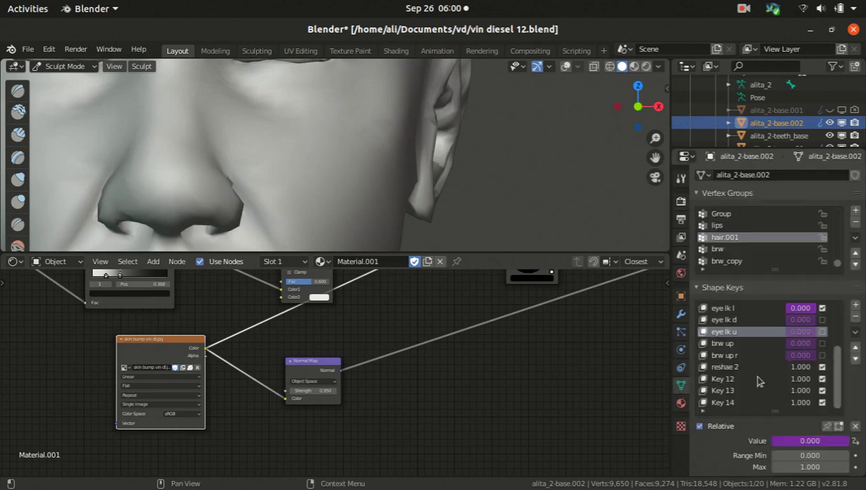
Step: Remove the eye lk u shape key and undo the removal
left_click(856, 317)
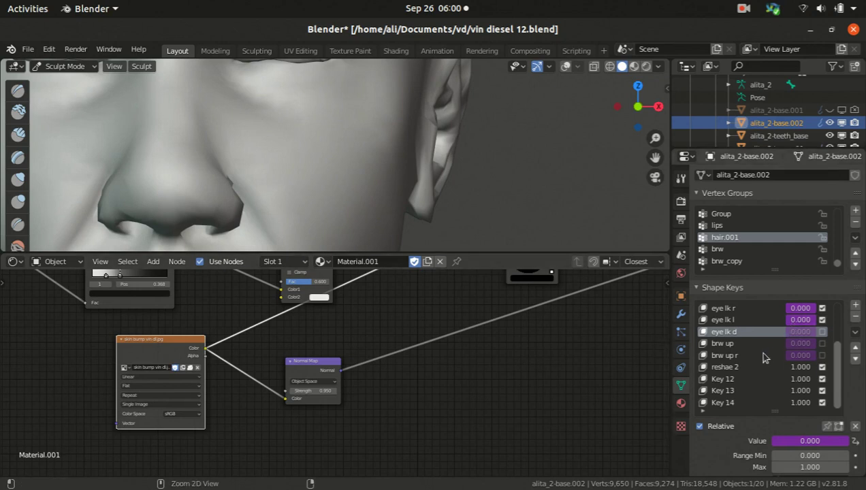
key("ctrl+z")
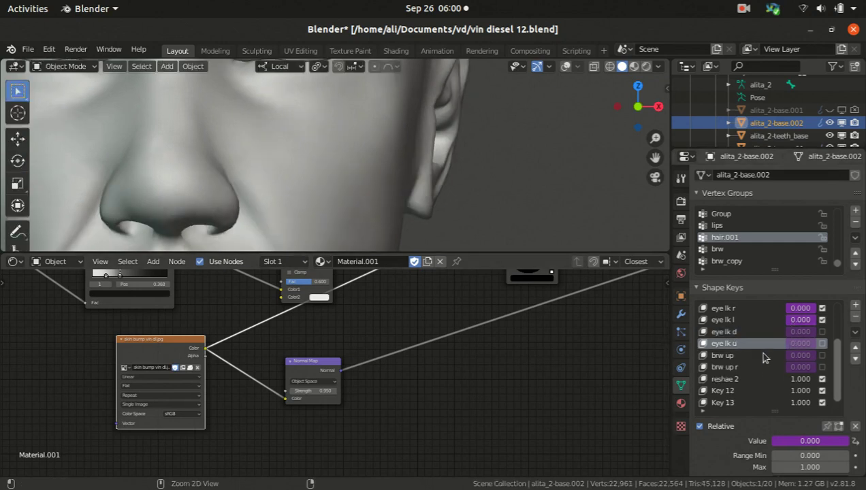
Step: Add a shape key to the head, try it at value 1.000, and remove it again
left_click(855, 306)
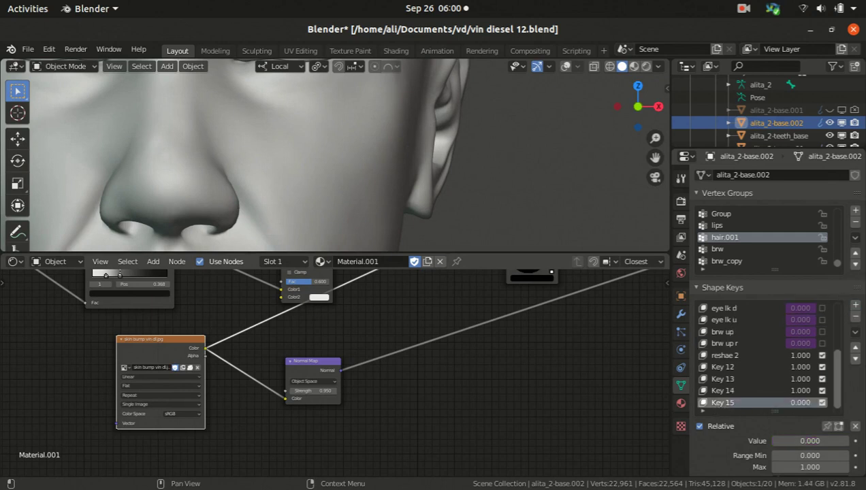
left_click_drag(811, 440, 845, 441)
scroll(415, 157, "down", 8)
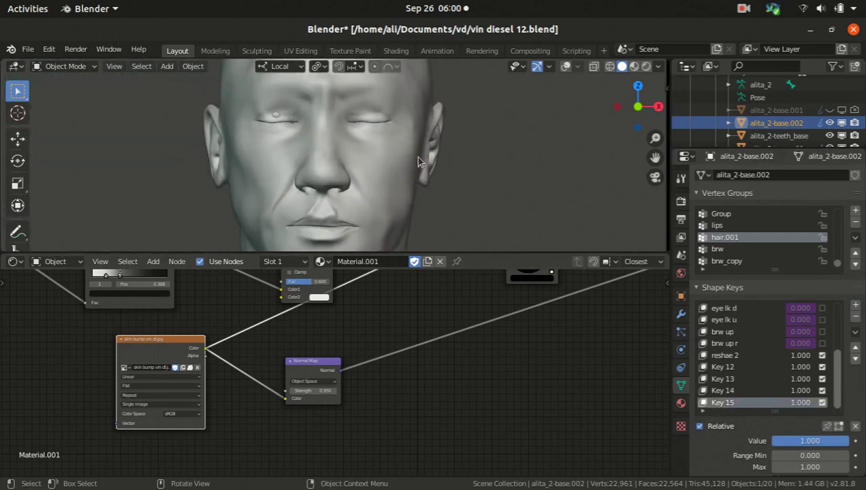
scroll(367, 160, "up", 1)
scroll(327, 145, "up", 1)
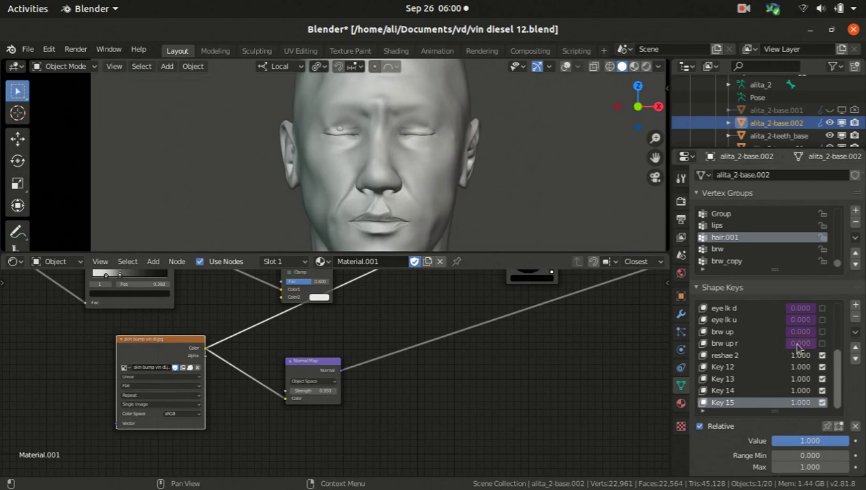
left_click(856, 317)
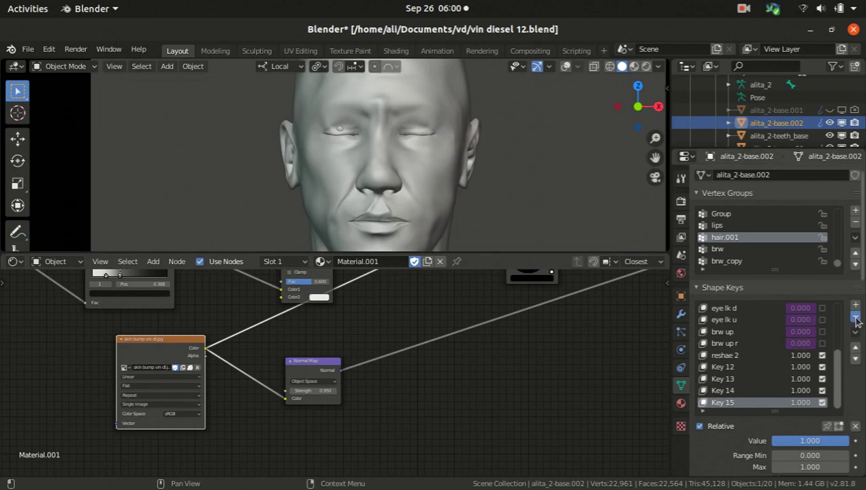
Step: Disable the reshape, lips close, reshae 2, Key 12 and Key 13 shape keys
left_click(823, 368)
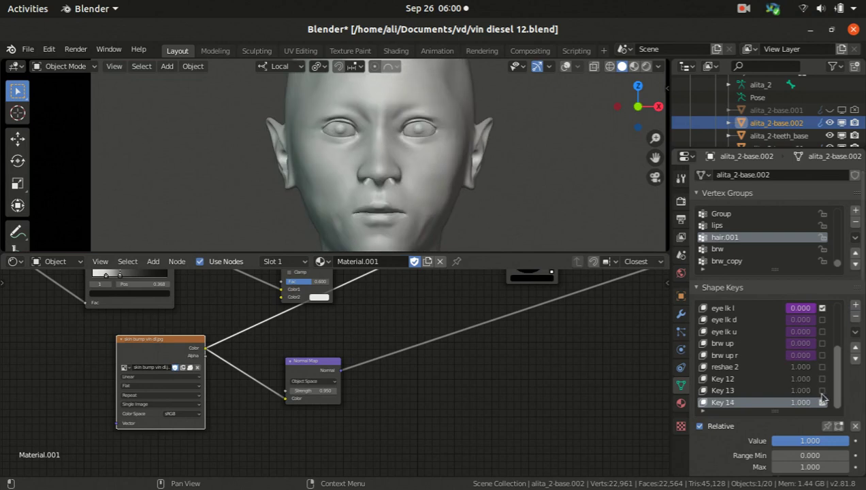
scroll(835, 337, "up", 3)
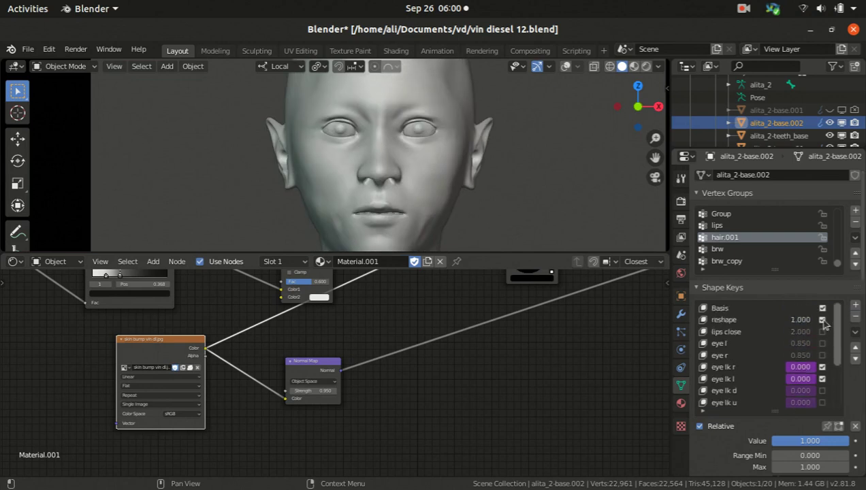
left_click(822, 332)
Step: Create a new shape key from the current mix with Key 14 switched off afresh, and set its value to 1.000
left_click(855, 332)
left_click(756, 342)
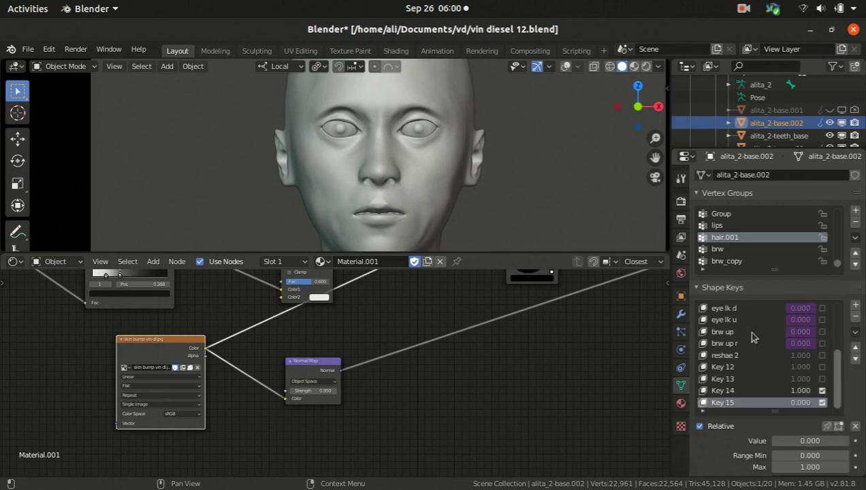
left_click(822, 390)
left_click_drag(774, 441, 849, 441)
Step: Re-enable the reshape, lips close, reshae 2, Key 12, Key 13 and Key 14 shape keys
scroll(840, 351, "up", 7)
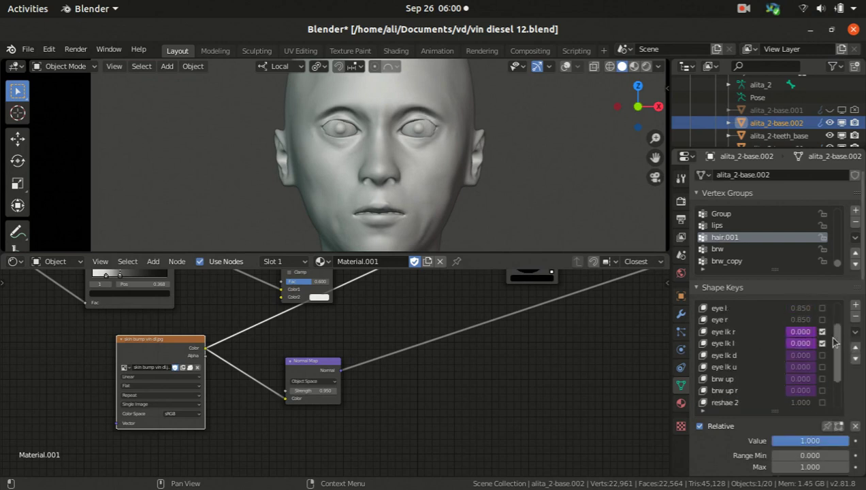
left_click_drag(823, 320, 823, 338)
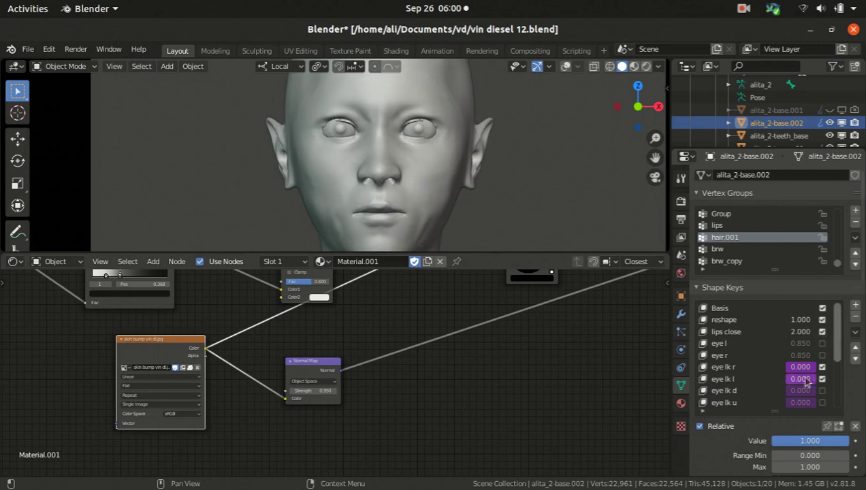
scroll(807, 382, "down", 7)
left_click(823, 355)
left_click(822, 379)
Step: Toggle the new shape key to compare the face, leaving it enabled with its value at 1.000
left_click(822, 403)
left_click(823, 403)
left_click(823, 404)
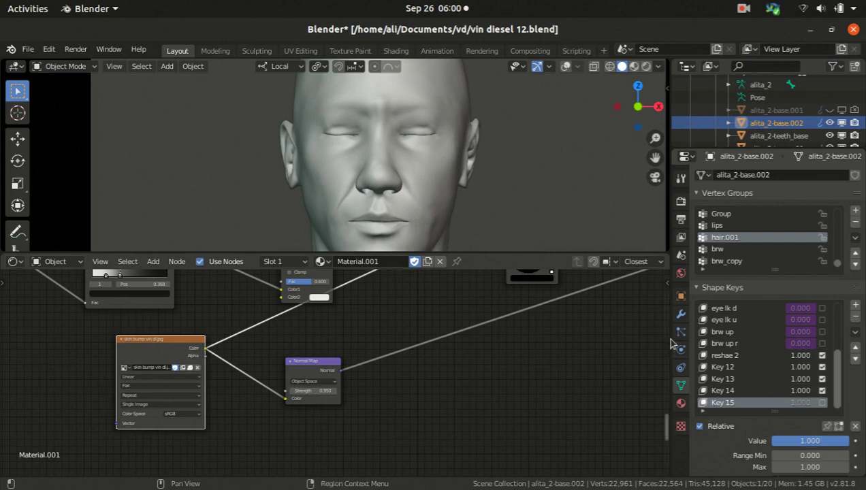
left_click(822, 403)
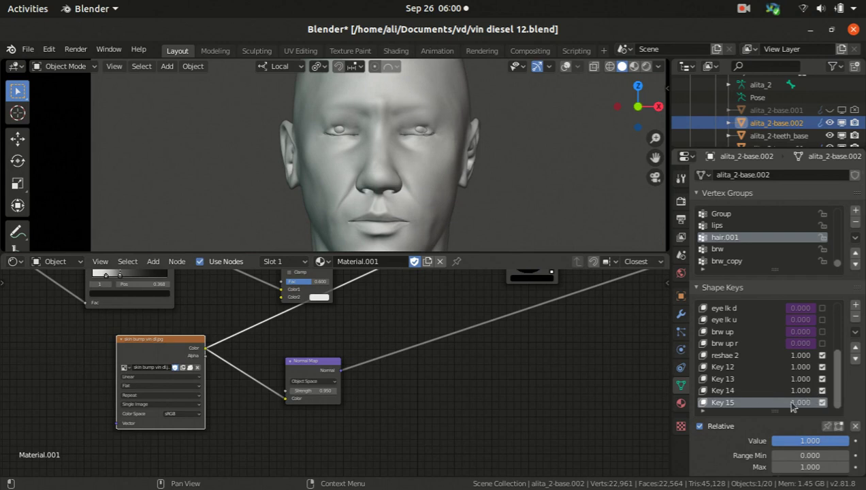
left_click_drag(817, 441, 845, 442)
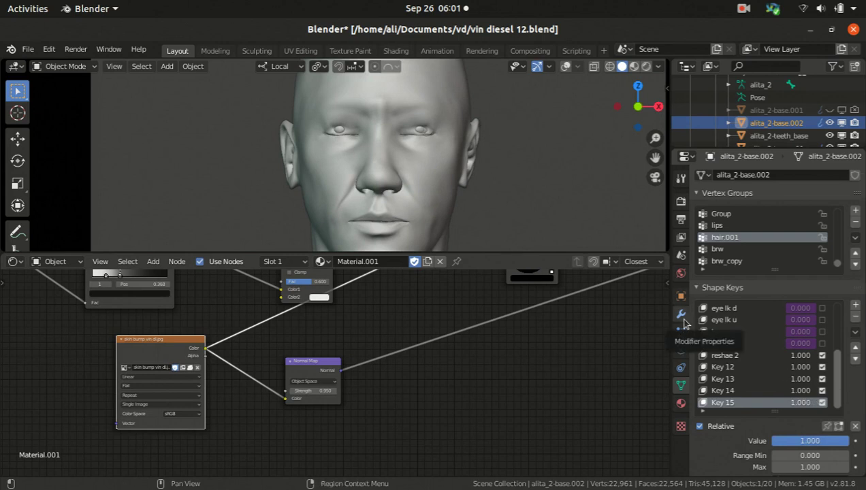
scroll(417, 176, "up", 5)
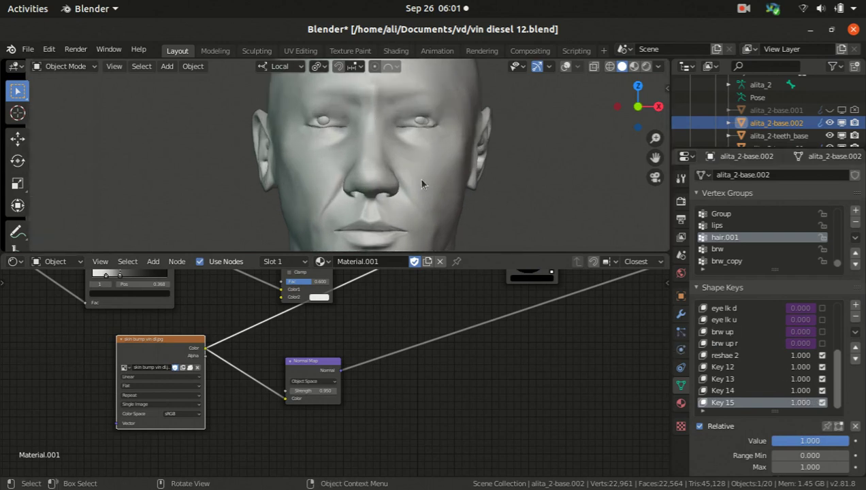
scroll(374, 194, "up", 2)
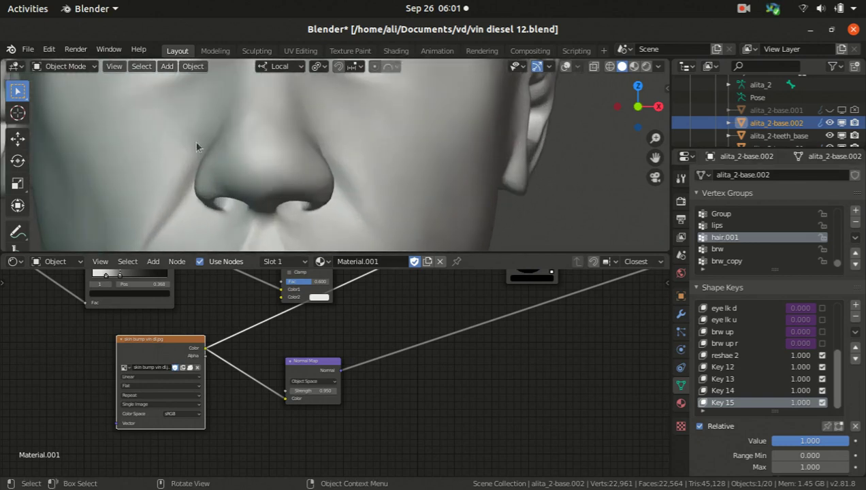
Step: Check the nose area in rendered shading, return to solid shading and switch the head mesh to Sculpt Mode
left_click(647, 66)
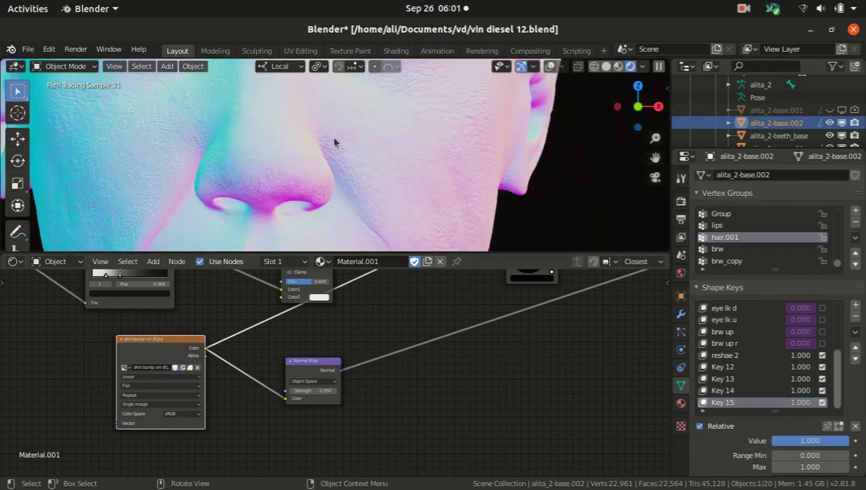
left_click(606, 67)
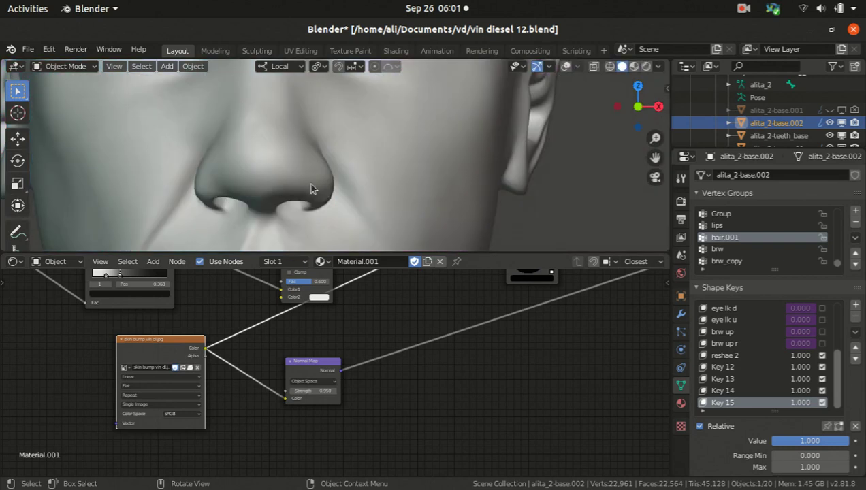
left_click(65, 67)
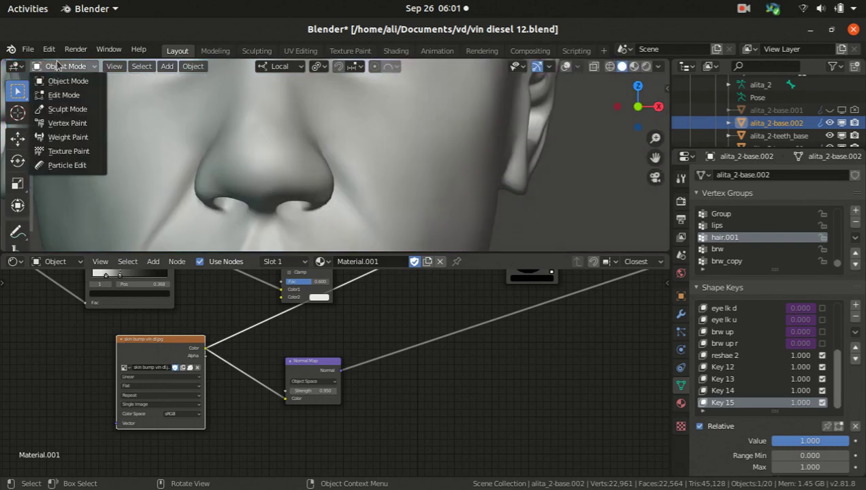
left_click(61, 109)
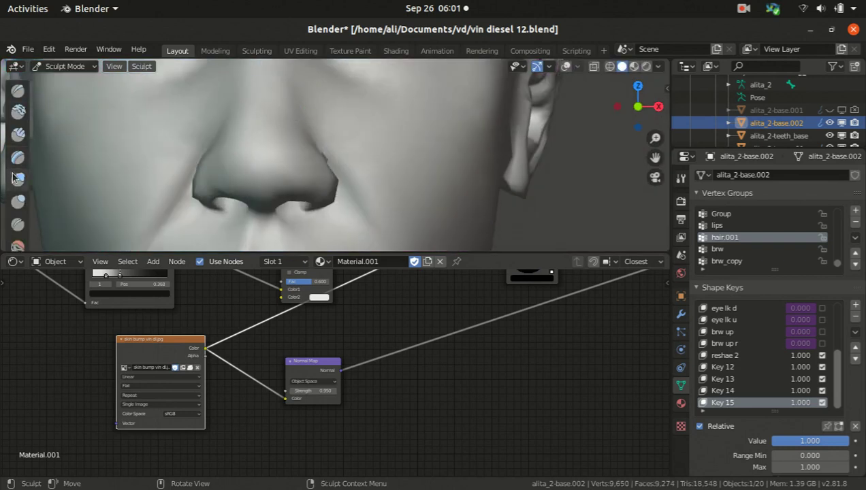
Step: Try the Draw and Layer sculpting brushes, and settle on the Inflate brush
left_click(17, 90)
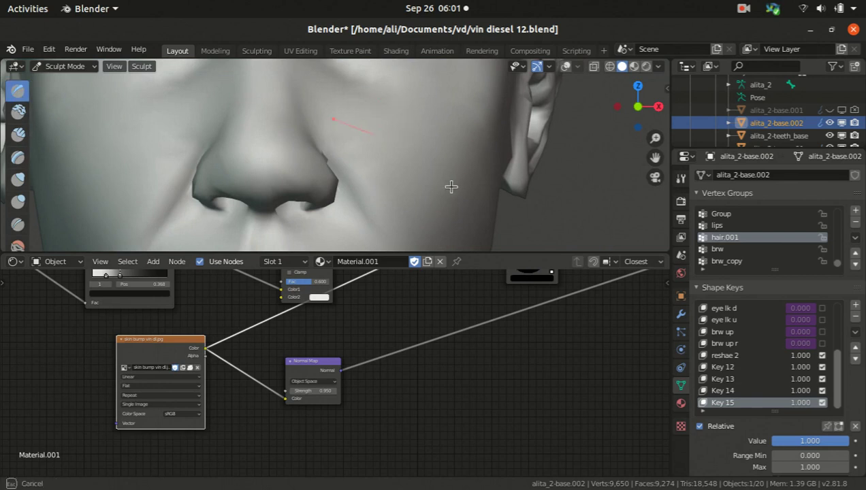
left_click(14, 162)
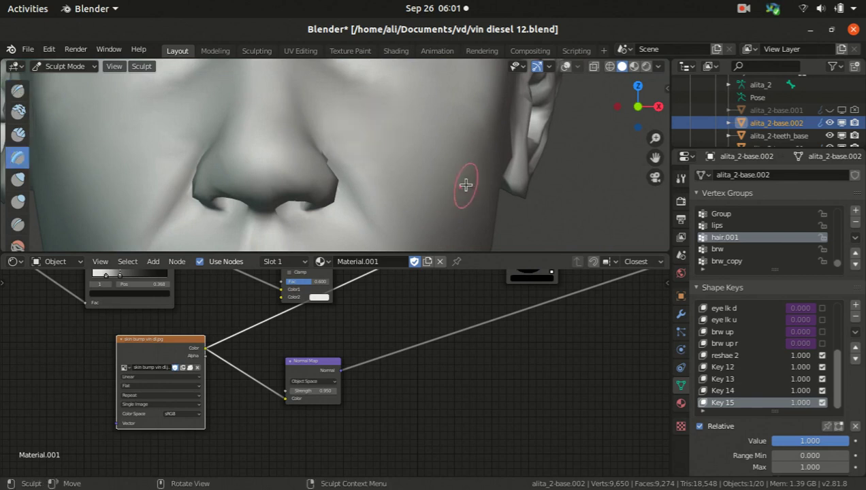
left_click(18, 180)
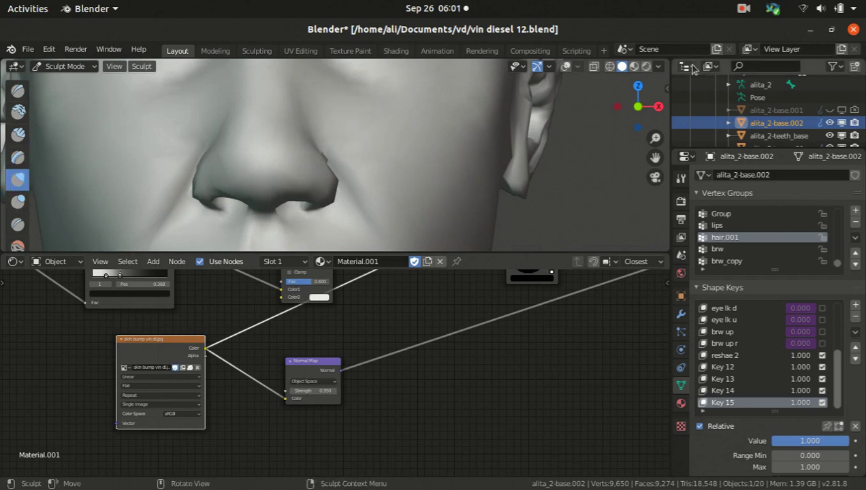
Step: Set the Inflate brush's direction to Inflate in its tool settings and make a stroke across the cheek beside the nose
left_click(664, 87)
scroll(608, 216, "down", 8)
scroll(608, 216, "down", 8)
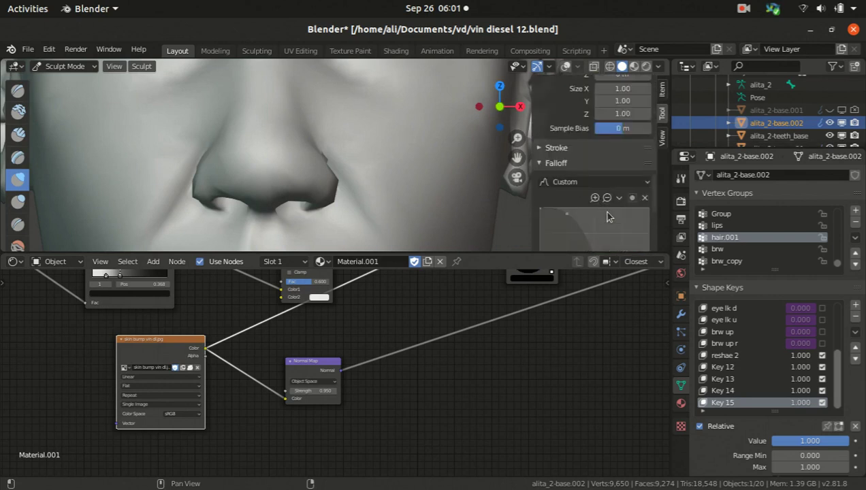
scroll(610, 214, "up", 6)
scroll(610, 213, "up", 6)
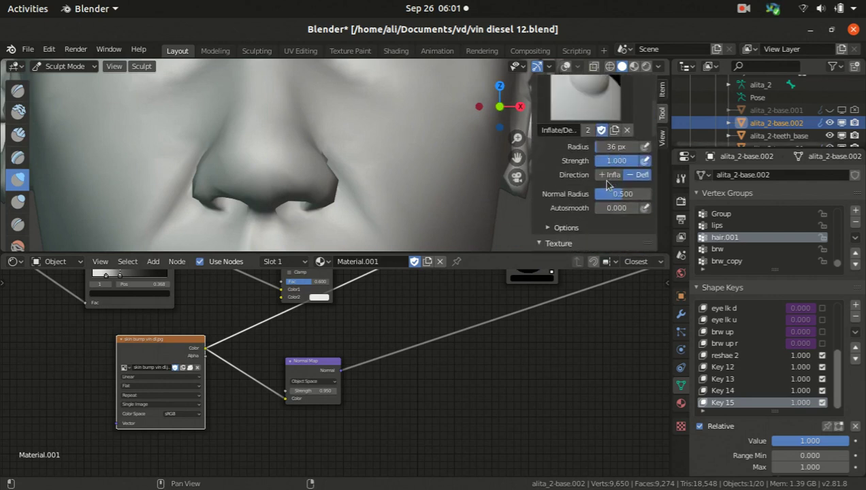
left_click(610, 174)
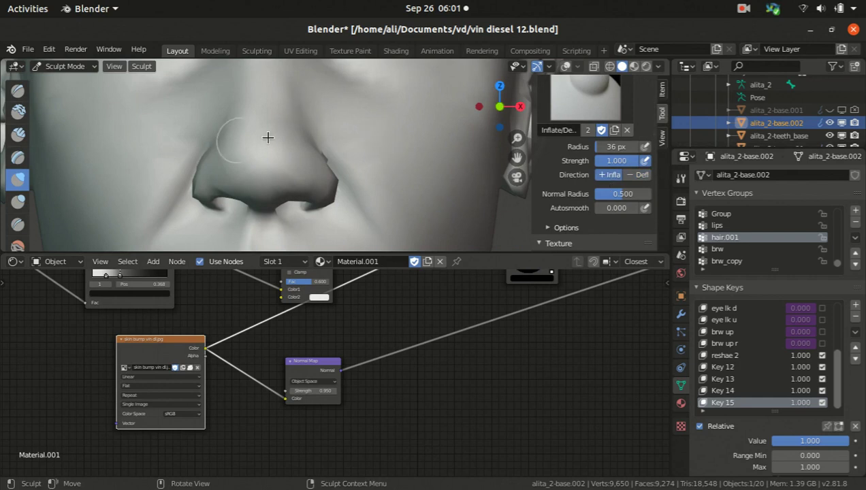
mouse_move(305, 83)
left_mouse_down()
mouse_move(401, 166)
mouse_move(396, 160)
left_mouse_up()
Step: Enable the viewport display of the head mesh's Subdivision modifier
left_click(681, 314)
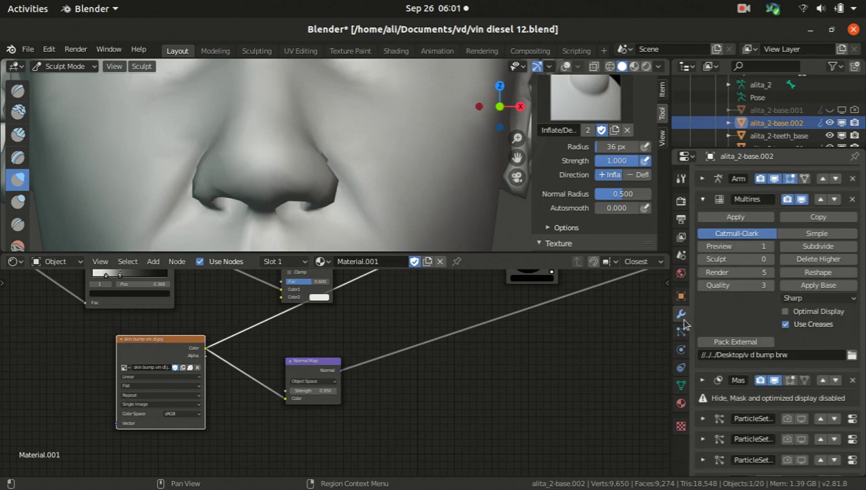
scroll(761, 309, "up", 1)
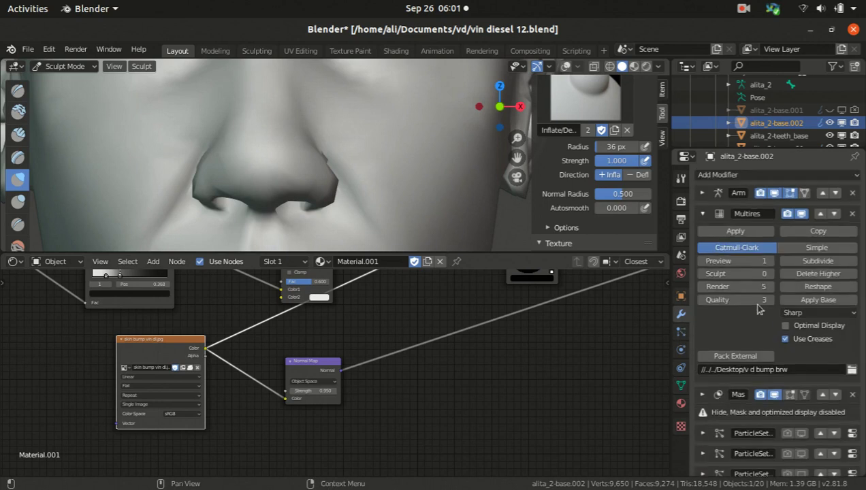
scroll(761, 310, "down", 2)
scroll(756, 308, "up", 2)
scroll(780, 416, "down", 2)
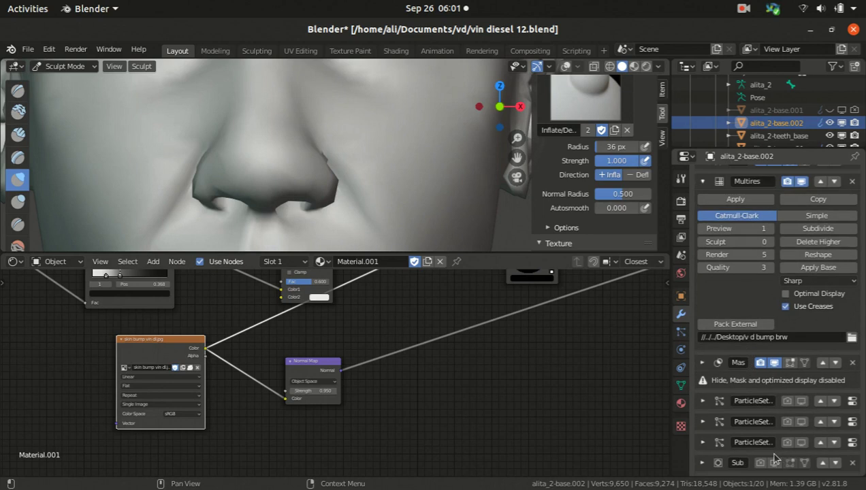
left_click(775, 463)
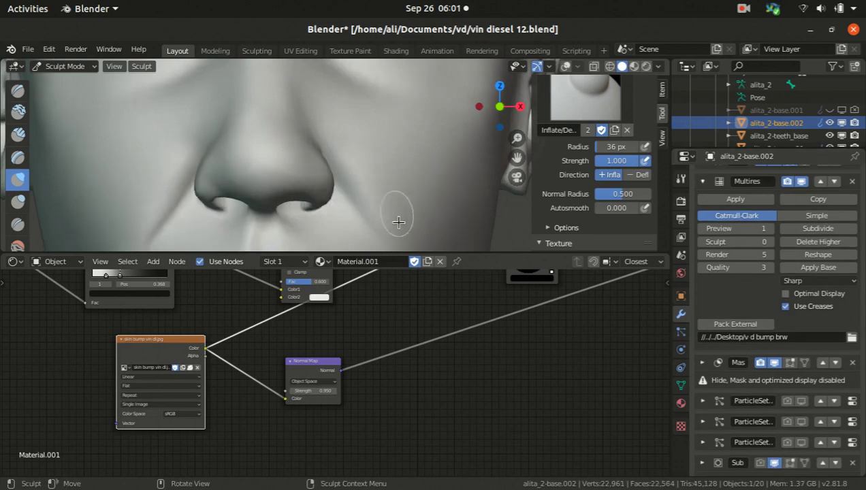
Step: Sculpt diagonal folds from the nose bridge across both cheeks with the Inflate brush at 36 px radius and strength 1.000
mouse_move(353, 120)
left_mouse_down()
mouse_move(426, 176)
mouse_move(406, 159)
mouse_move(427, 189)
left_mouse_up()
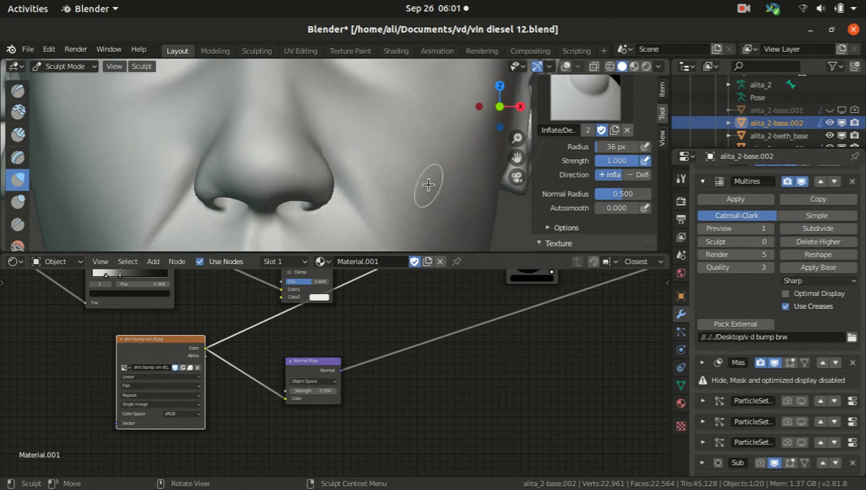
right_click(300, 90)
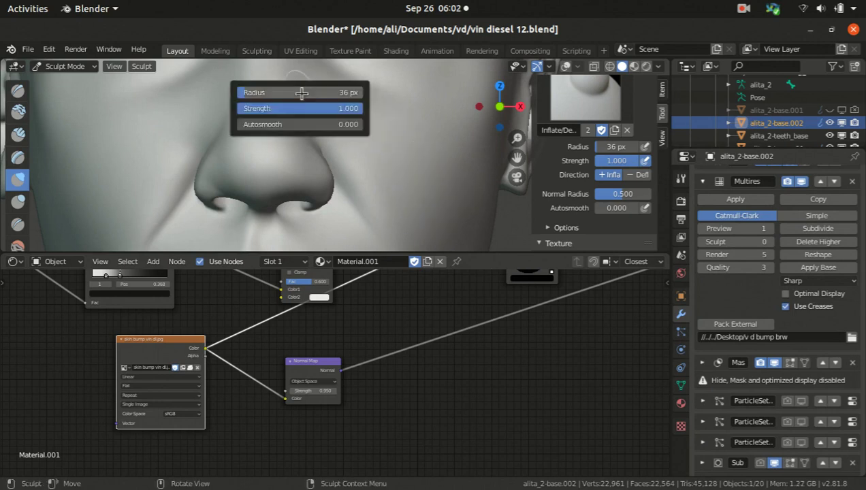
scroll(334, 162, "down", 3)
left_click_drag(315, 104, 421, 186)
scroll(340, 104, "up", 2)
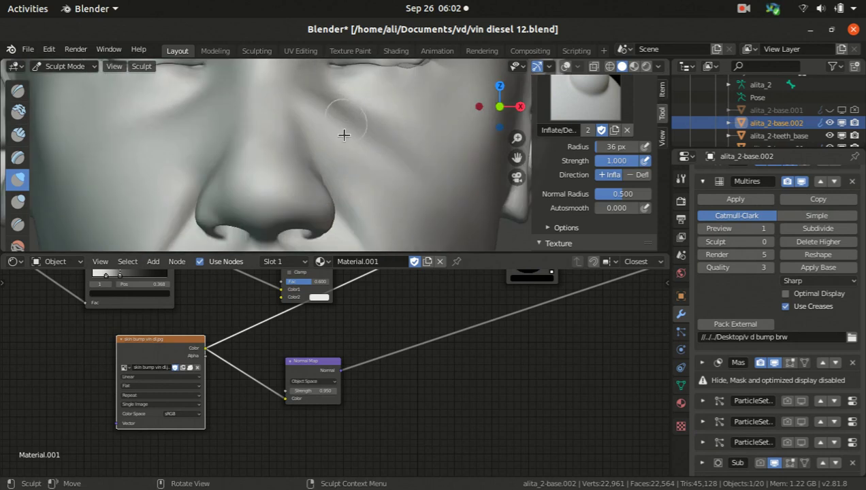
scroll(360, 141, "down", 2)
scroll(314, 112, "up", 2)
left_click_drag(196, 121, 125, 178)
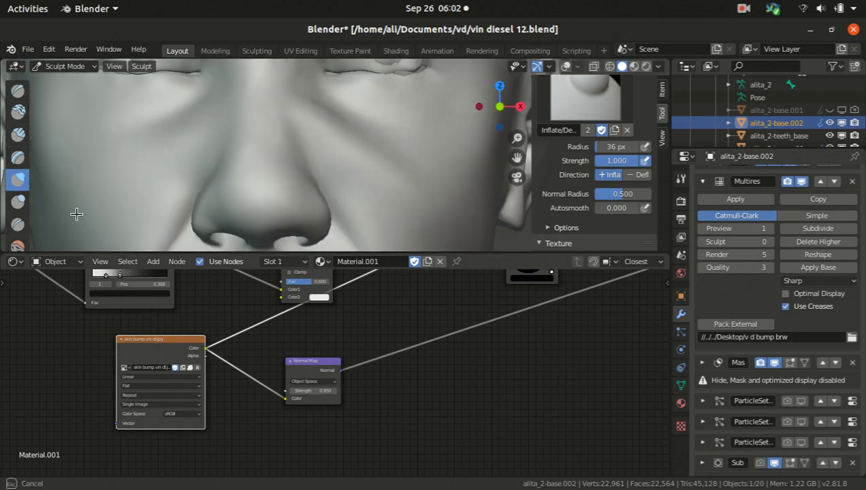
mouse_move(78, 215)
left_mouse_down()
mouse_move(203, 116)
mouse_move(70, 223)
mouse_move(161, 171)
left_mouse_up()
scroll(168, 164, "down", 4)
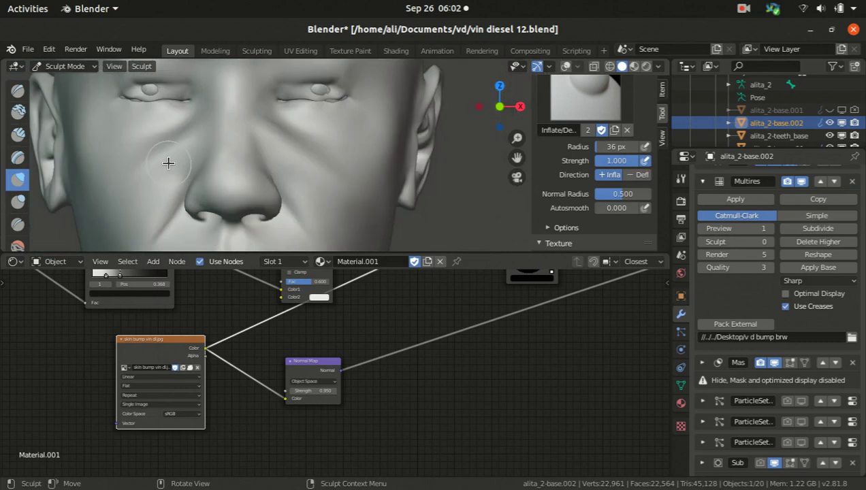
Step: Compare the sculpted nose and cheeks in rendered and solid shading, ending in rendered shading
scroll(261, 180, "up", 4)
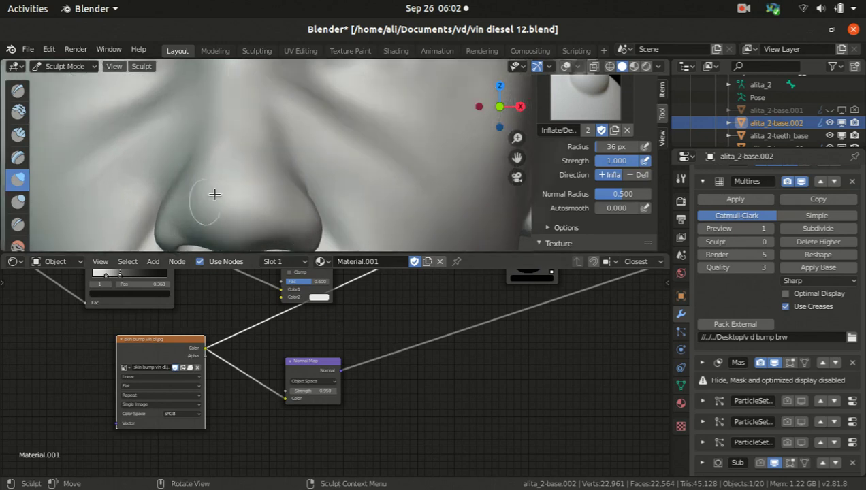
key("z")
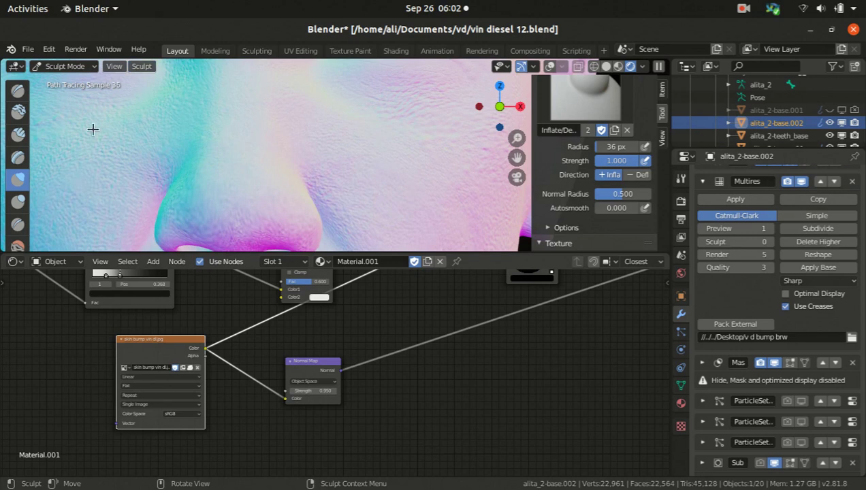
left_click(596, 67)
left_click(622, 66)
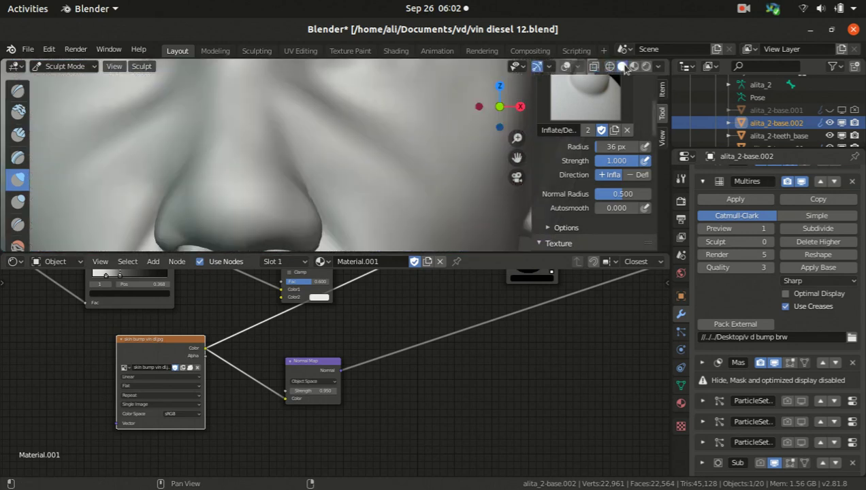
left_click(645, 66)
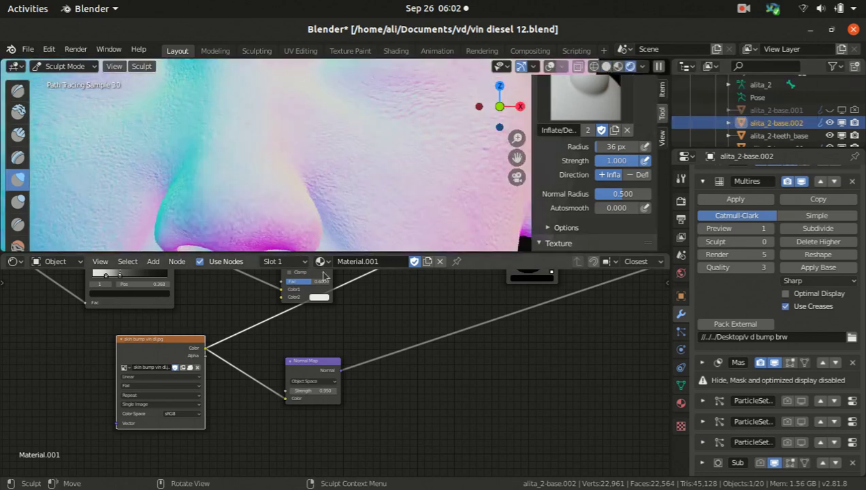
Step: Preview on the head the output of the Bump node fed by the v d bump tng.jpg image texture
middle_click_drag(222, 402, 225, 357)
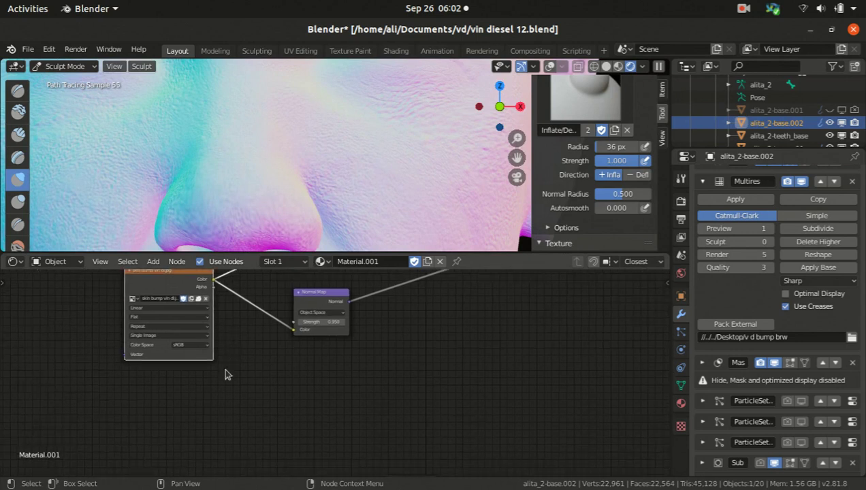
middle_click_drag(241, 410, 256, 346)
scroll(281, 411, "up", 4)
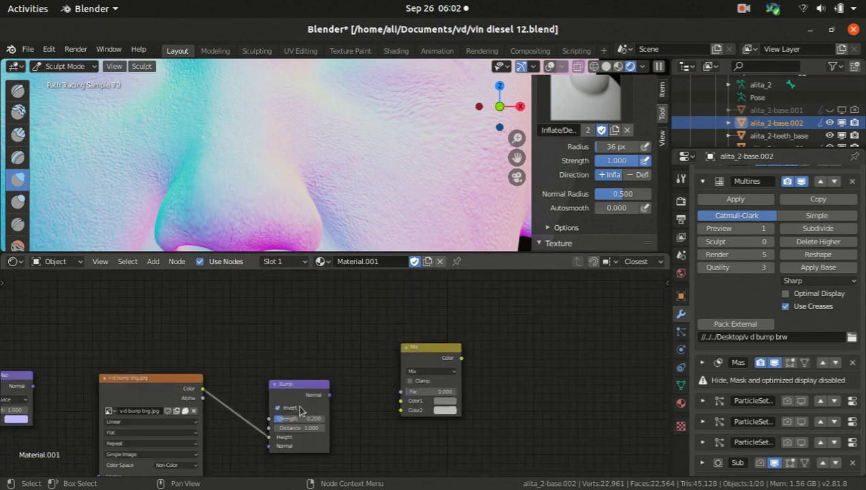
left_click(308, 394, "ctrl+shift")
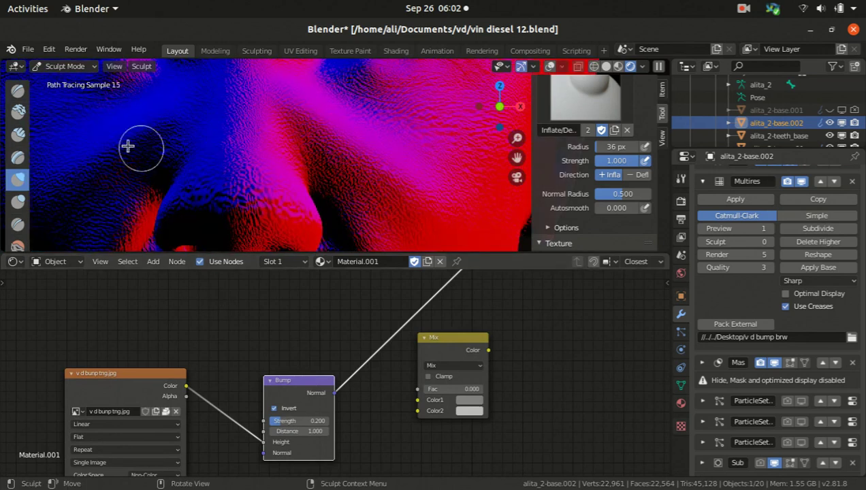
Step: Examine the skin bump image with its Object Space Normal Map node against the v d bump tng.jpg image with its Bump node
scroll(319, 371, "down", 3)
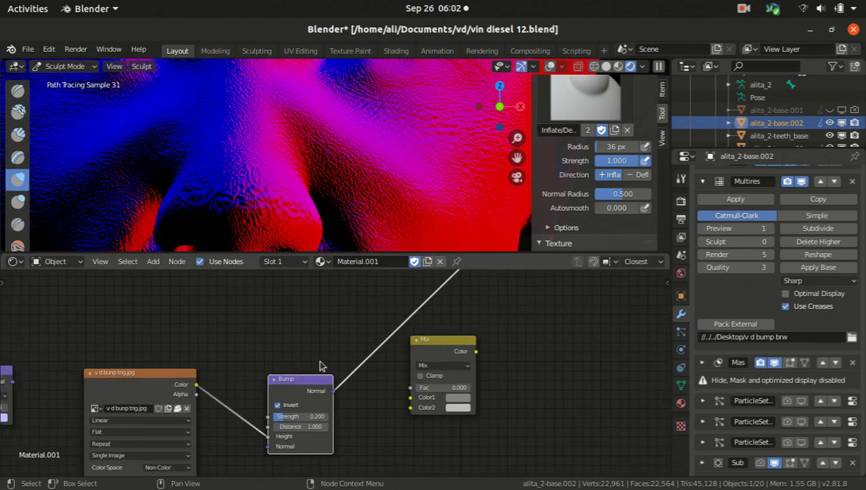
scroll(302, 369, "up", 3)
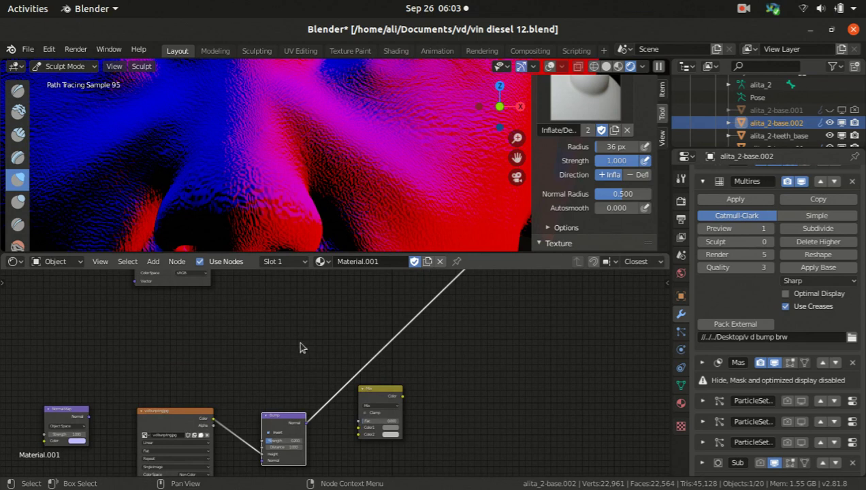
middle_click_drag(308, 335, 295, 362)
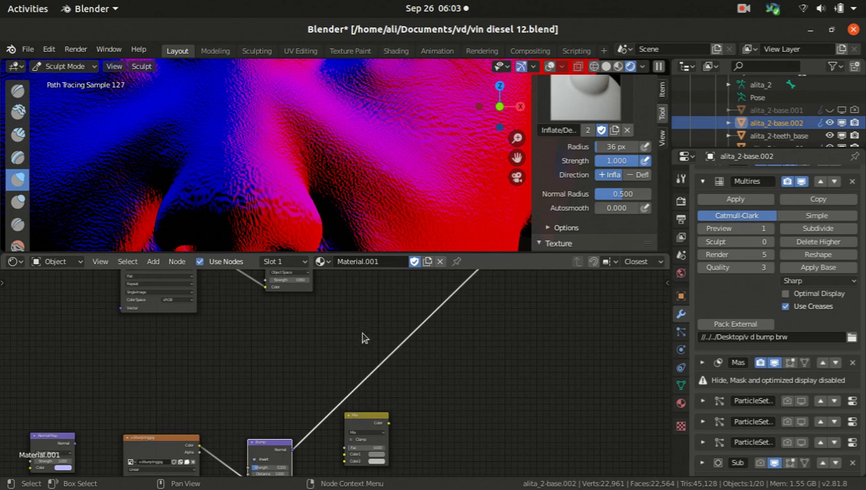
middle_click_drag(280, 317, 258, 372)
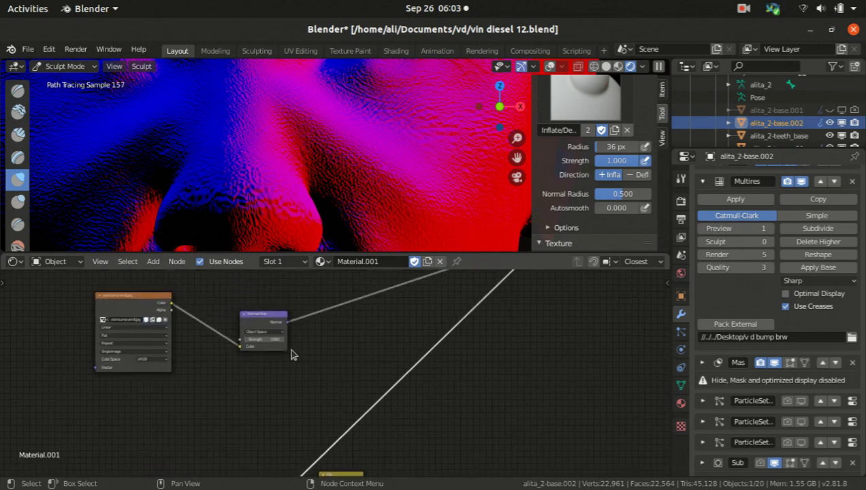
left_click(141, 301)
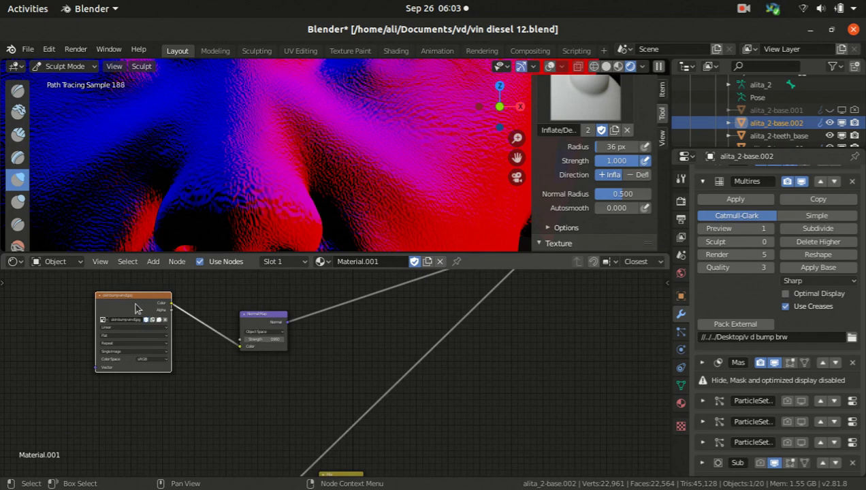
scroll(295, 383, "down", 4)
middle_click_drag(297, 386, 293, 352)
scroll(277, 440, "up", 4)
middle_click_drag(275, 439, 265, 400)
scroll(184, 408, "up", 2)
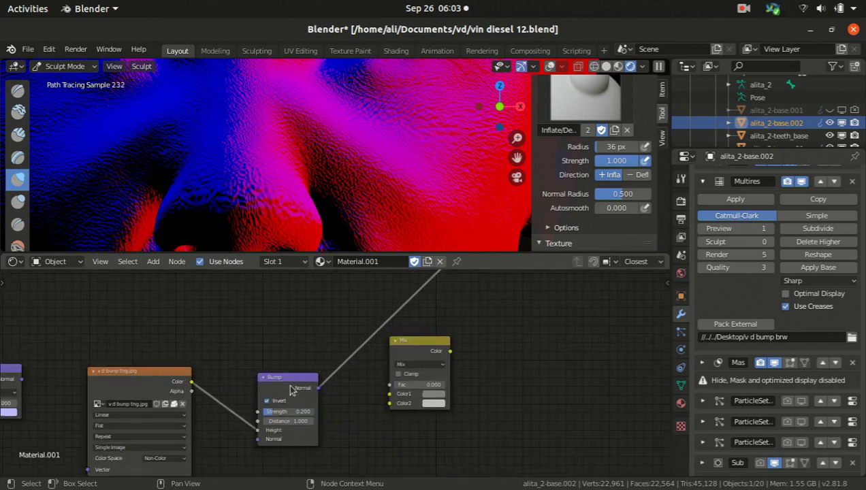
scroll(292, 390, "down", 1)
middle_click_drag(352, 364, 325, 382)
scroll(325, 381, "down", 2)
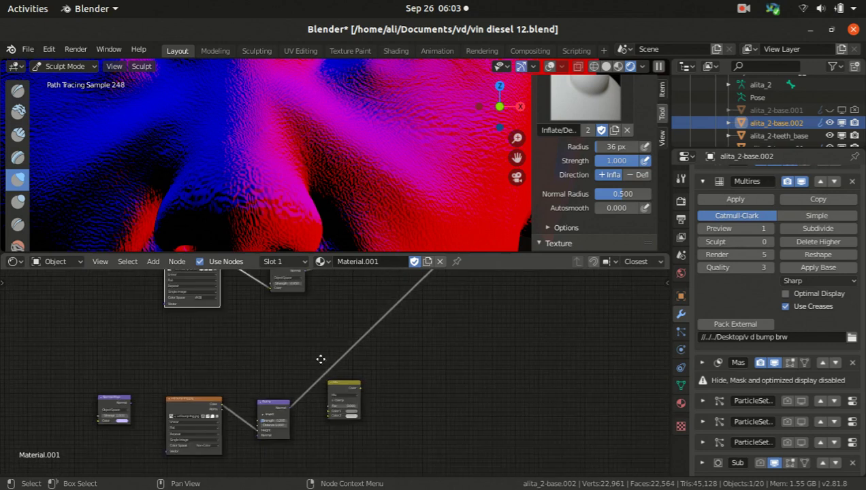
middle_click_drag(328, 336, 290, 306)
scroll(291, 306, "up", 2)
scroll(226, 322, "up", 1)
scroll(196, 313, "up", 1)
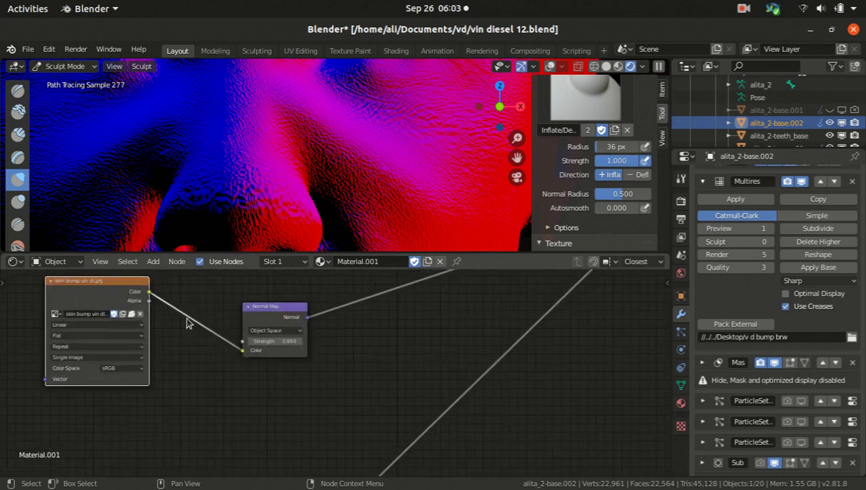
scroll(188, 322, "down", 2)
middle_click_drag(190, 374, 193, 362)
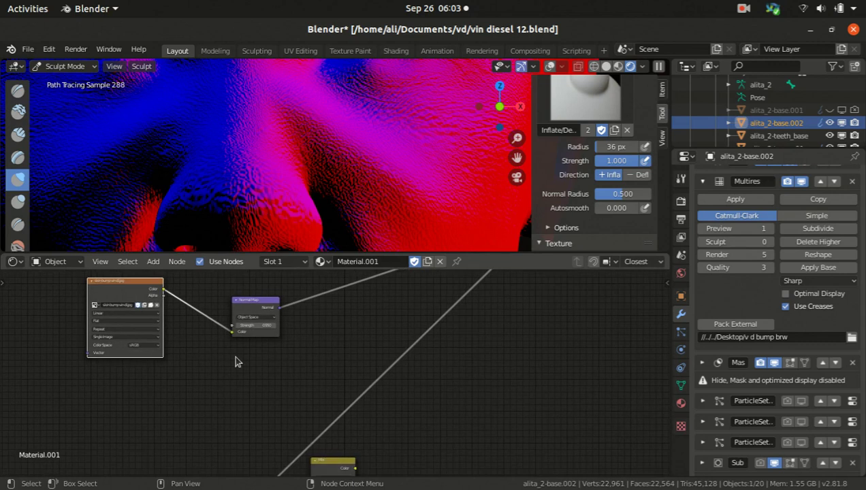
Step: Follow the node layout from the skin bump image down to the v d bump tng.jpg image and its Bump node
scroll(238, 359, "down", 1)
middle_click_drag(348, 331, 321, 352)
middle_click_drag(278, 378, 282, 354)
middle_click_drag(257, 410, 297, 369)
middle_click_drag(224, 382, 156, 343)
scroll(141, 295, "up", 1)
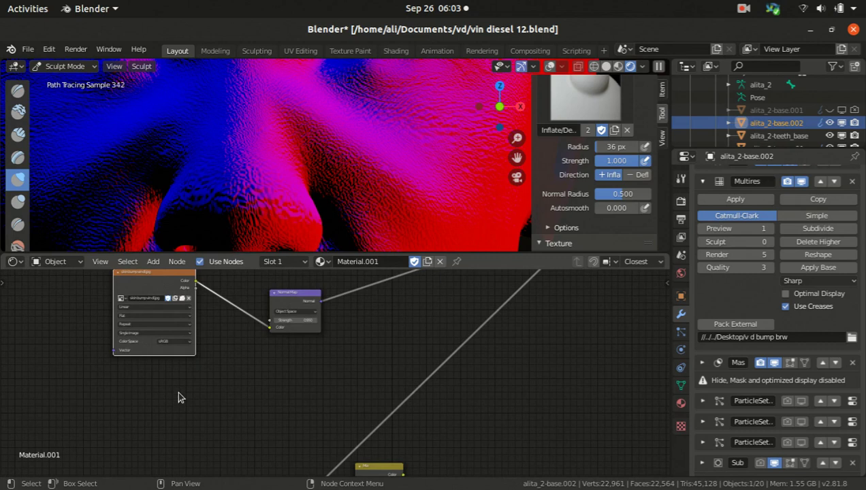
middle_click_drag(189, 435, 219, 397)
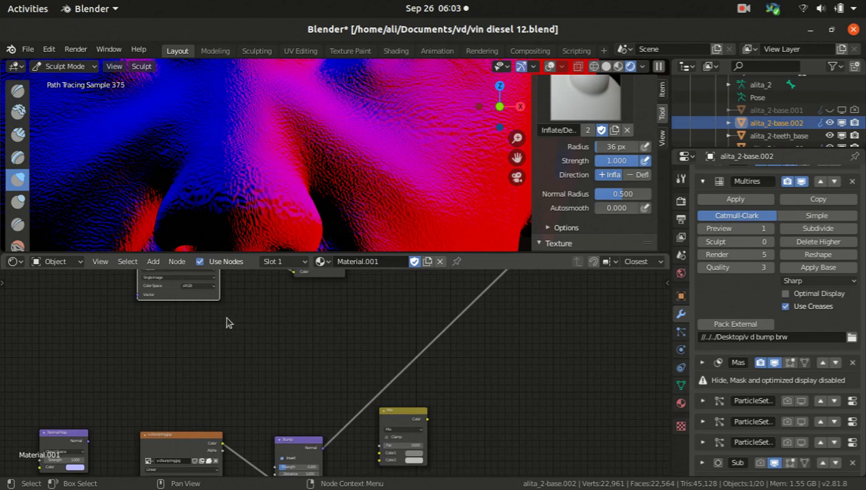
middle_click_drag(238, 380, 239, 342)
middle_click_drag(240, 408, 250, 379)
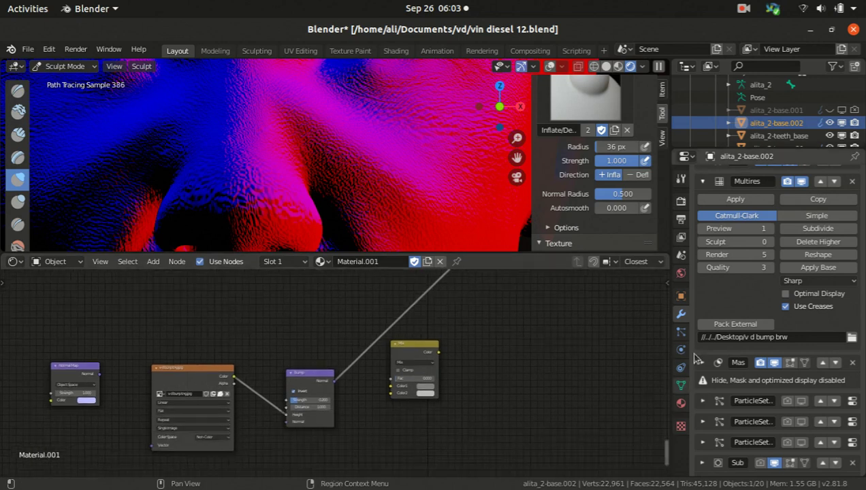
Step: Set the normal bake's space to Tangent and select the v d bump tng.jpg image node as the bake target
left_click(681, 201)
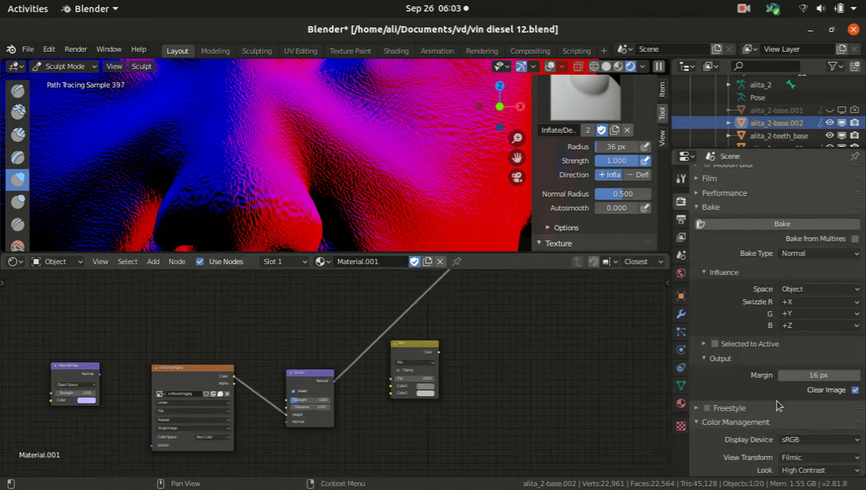
scroll(777, 402, "down", 2)
scroll(791, 405, "down", 1)
scroll(789, 402, "up", 3)
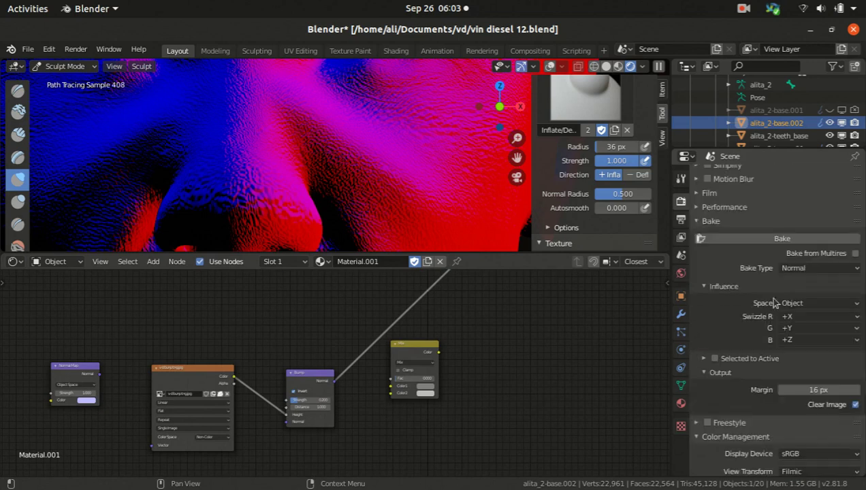
left_click(792, 305)
left_click(790, 330)
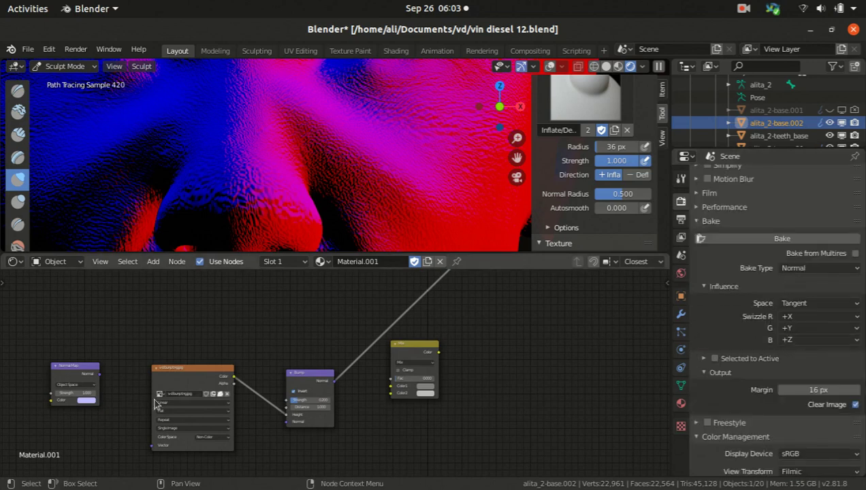
left_click(197, 387)
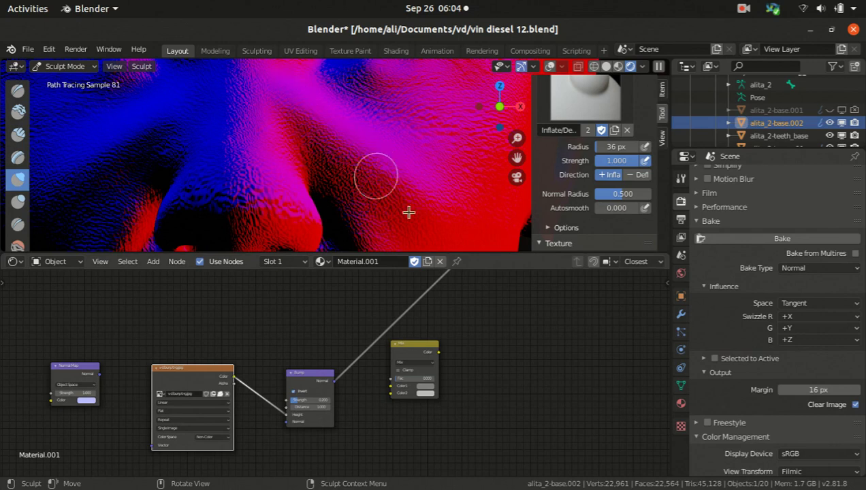
Step: Preview on the head the output of the Normal Map node fed by the skin bump vin dl.jpg image
scroll(366, 370, "down", 6)
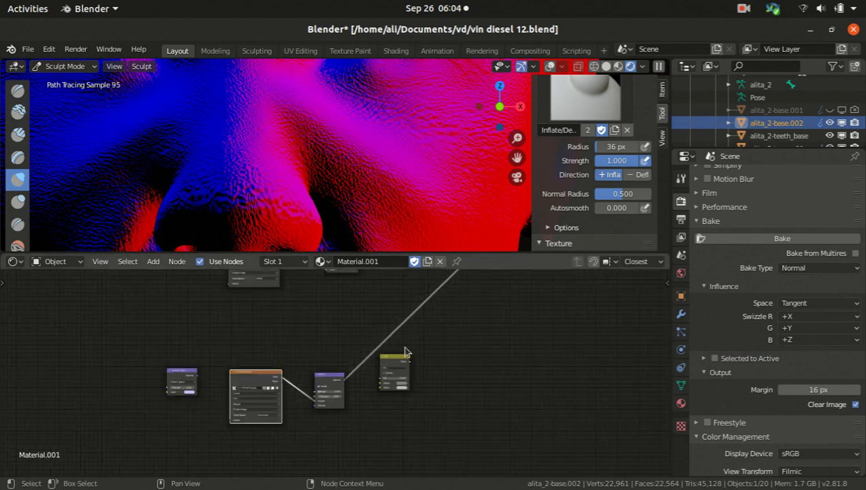
middle_click_drag(399, 343, 331, 395)
middle_click_drag(319, 328, 300, 380)
scroll(283, 347, "down", 3)
middle_click_drag(316, 334, 267, 377)
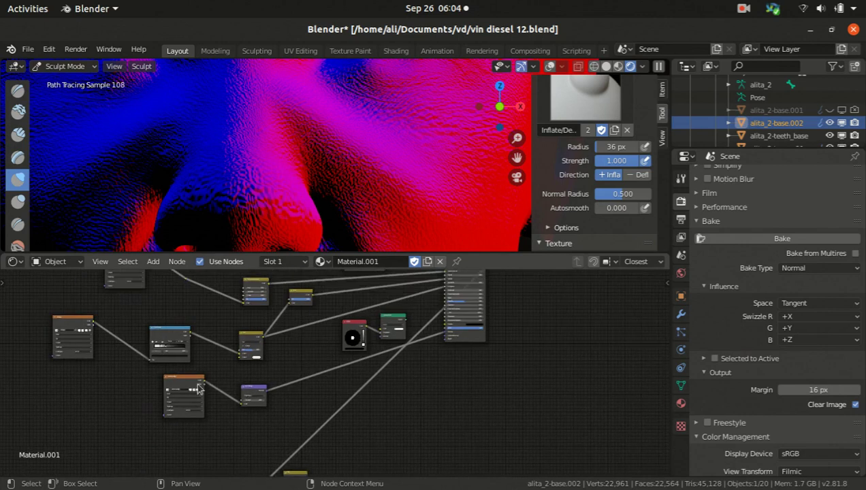
scroll(240, 402, "up", 2)
scroll(171, 380, "up", 1)
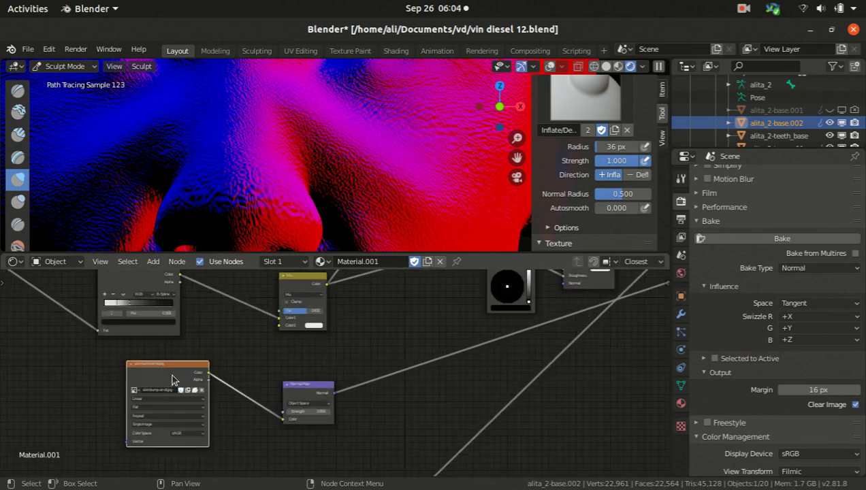
scroll(304, 401, "up", 1)
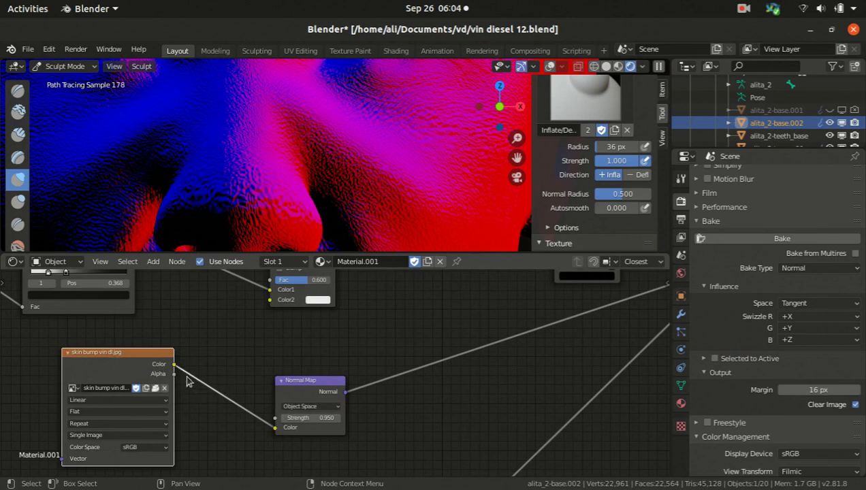
left_click(302, 395)
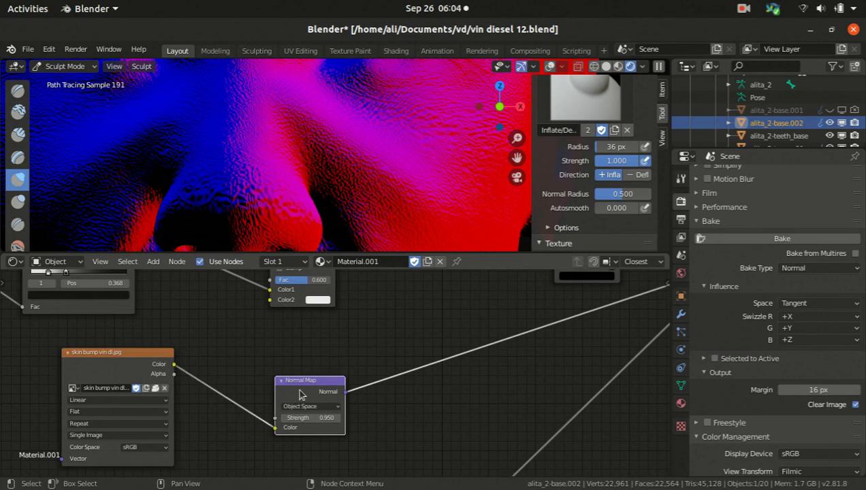
key("ctrl+z")
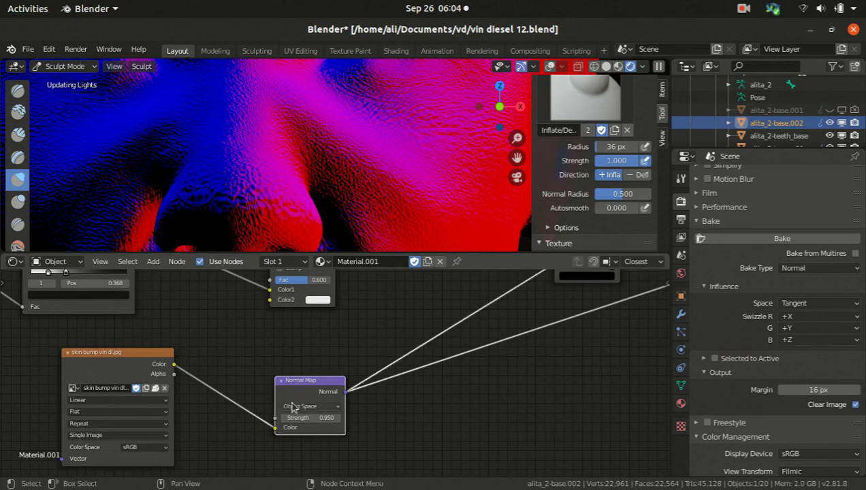
Step: Examine the Normal Map node's settings and the previewed normals around the head's nose and cheeks
scroll(303, 418, "up", 2)
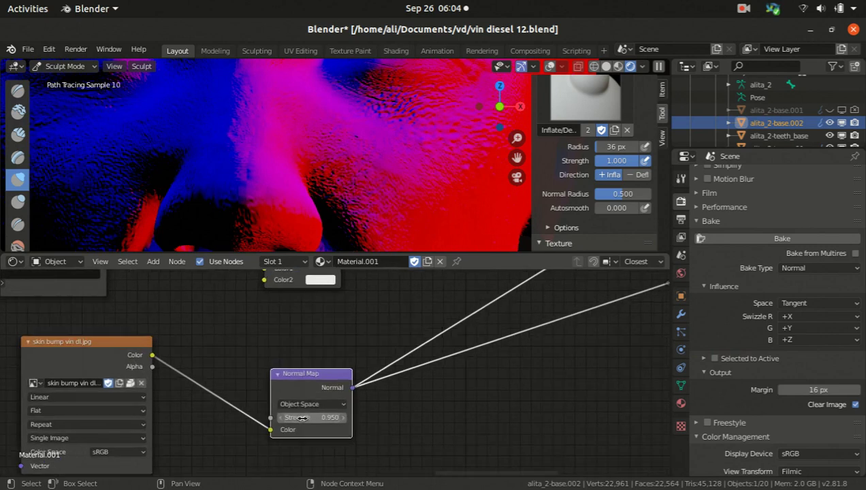
middle_click_drag(303, 418, 355, 404)
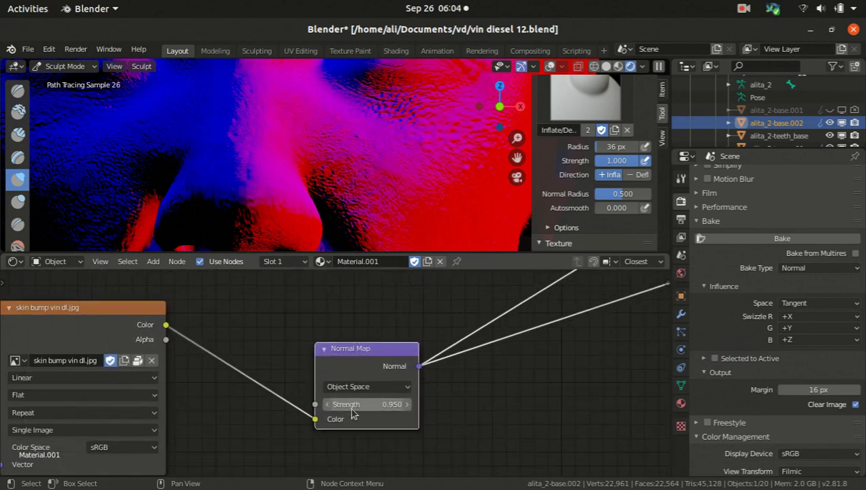
scroll(286, 189, "down", 4)
scroll(285, 188, "up", 4)
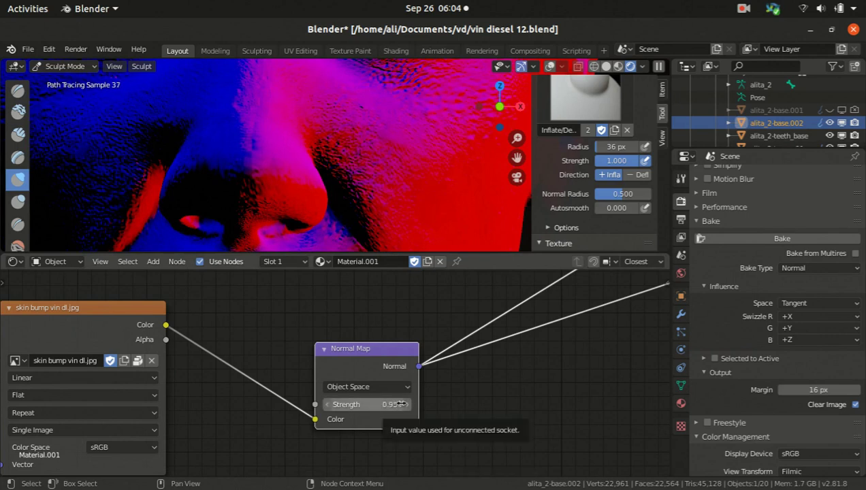
scroll(311, 151, "down", 2)
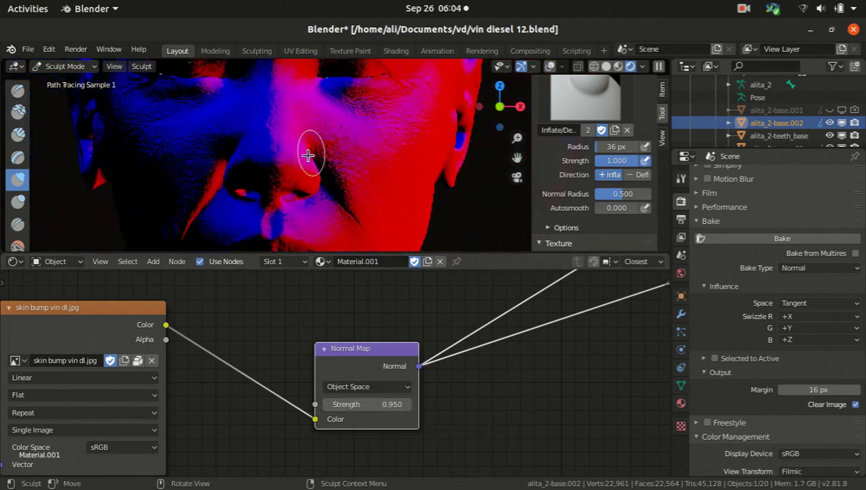
scroll(287, 164, "up", 3)
scroll(286, 164, "down", 1)
scroll(287, 161, "down", 2)
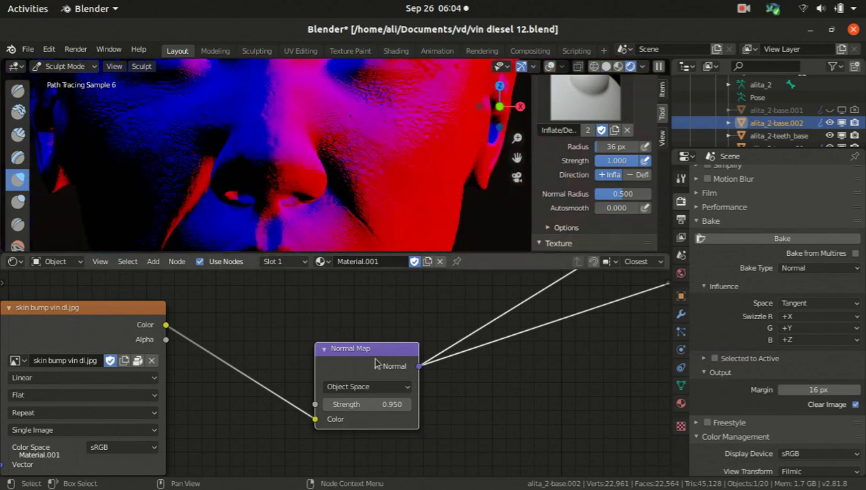
Step: Show the head in solid shading and undo the recent sculpting and Tangent bake setting back to Object Mode
scroll(344, 371, "down", 4)
middle_click_drag(414, 345, 359, 366)
left_click(605, 66)
key("ctrl")
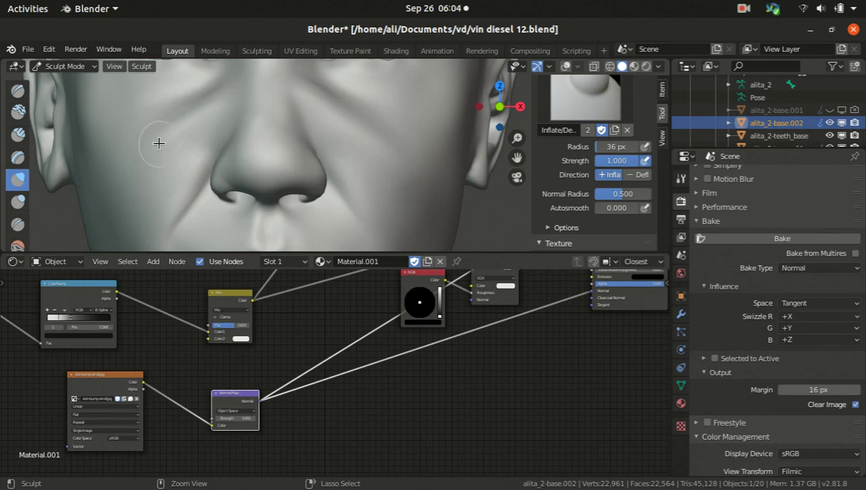
key("ctrl+Tab")
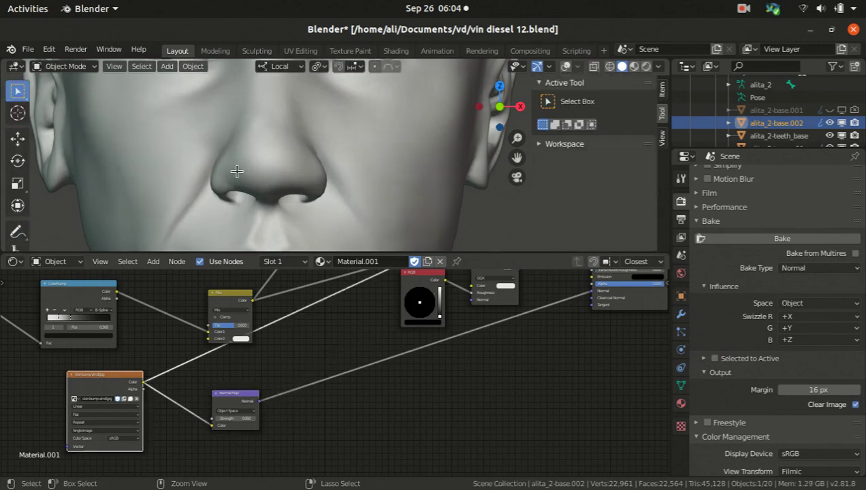
Step: Preview the skin bump Normal Map output in rendered shading, list the head's shape keys, and inspect the face up close
left_click(241, 403, "ctrl+shift")
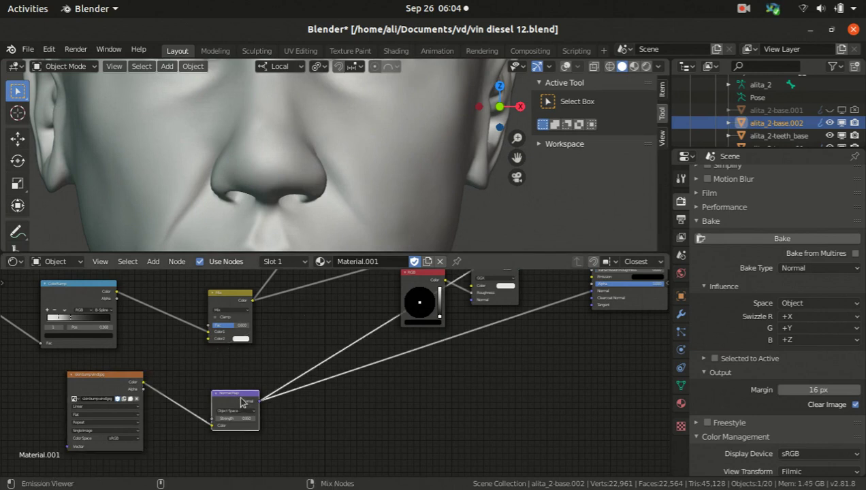
left_click(647, 66)
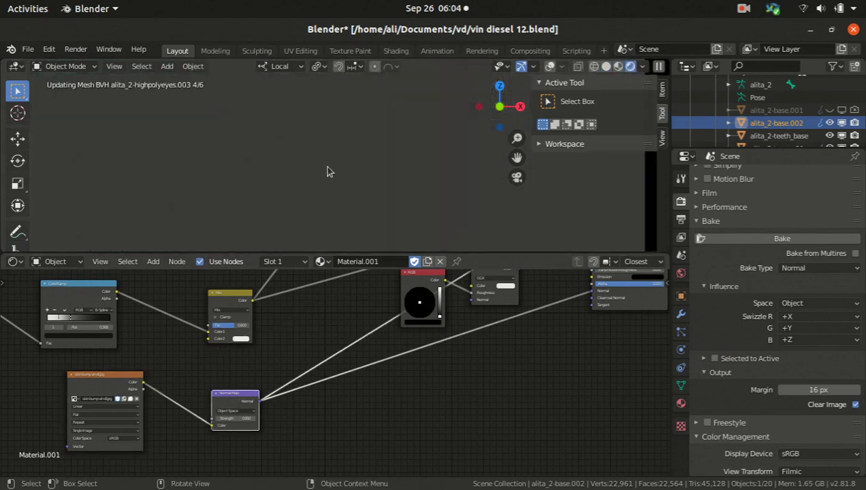
left_click(681, 385)
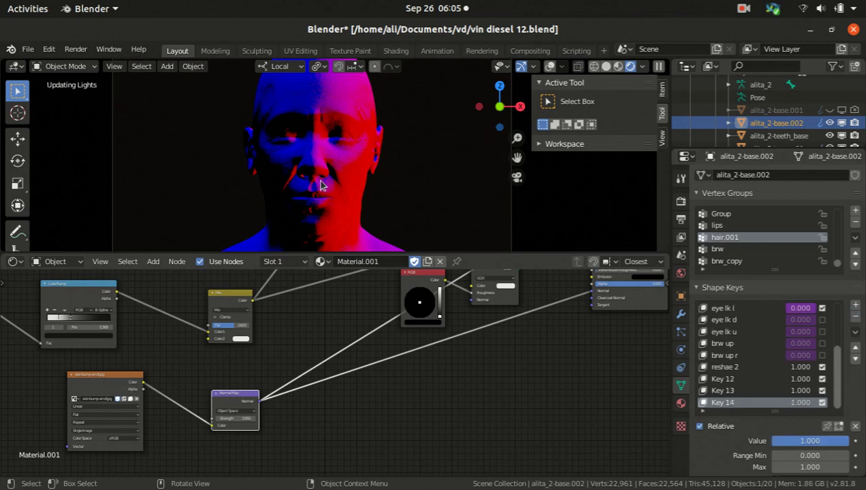
scroll(325, 184, "up", 5)
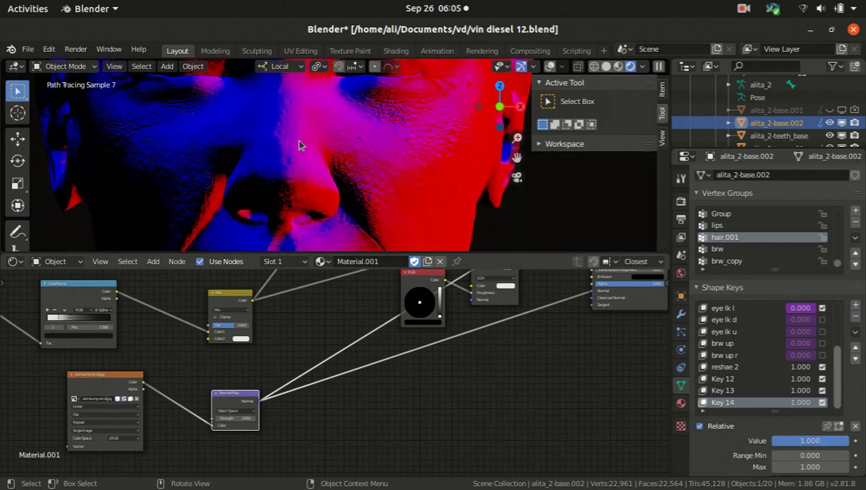
scroll(342, 199, "down", 5)
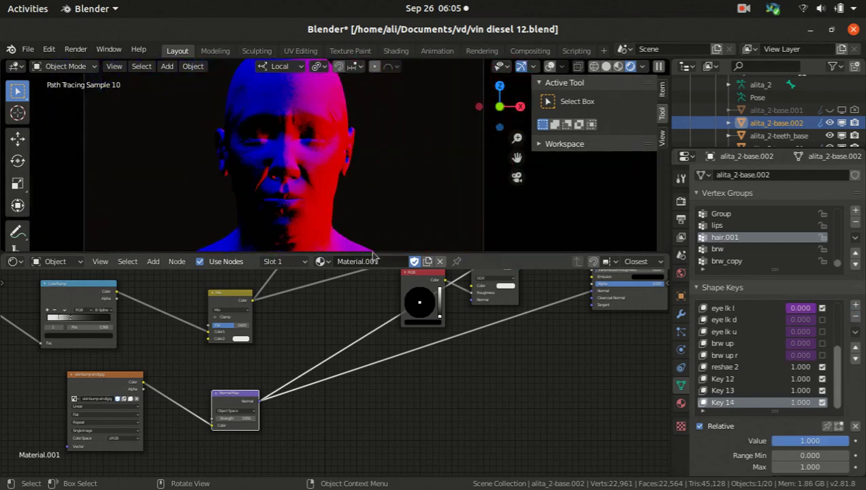
Step: Restore the Principled BSDF node as the output shown on the head in place of the Normal Map preview
middle_click_drag(485, 304, 309, 334)
scroll(386, 338, "down", 2)
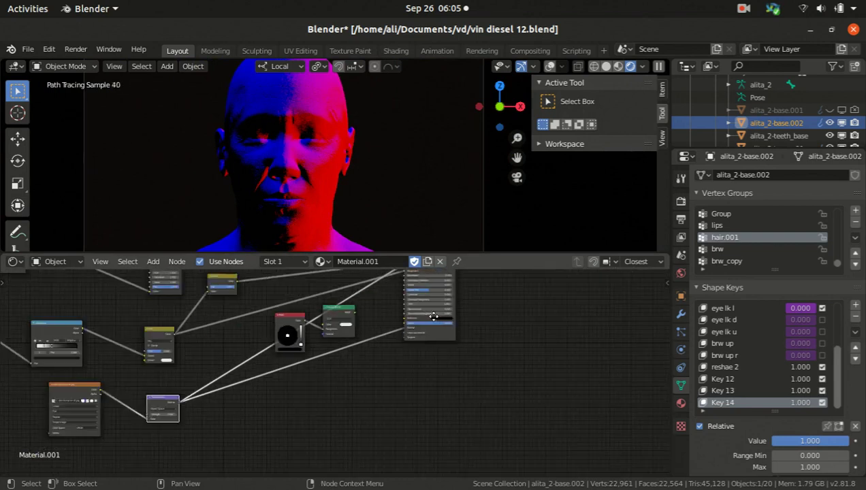
middle_click_drag(438, 322, 424, 347)
scroll(424, 347, "up", 1)
scroll(424, 350, "up", 1)
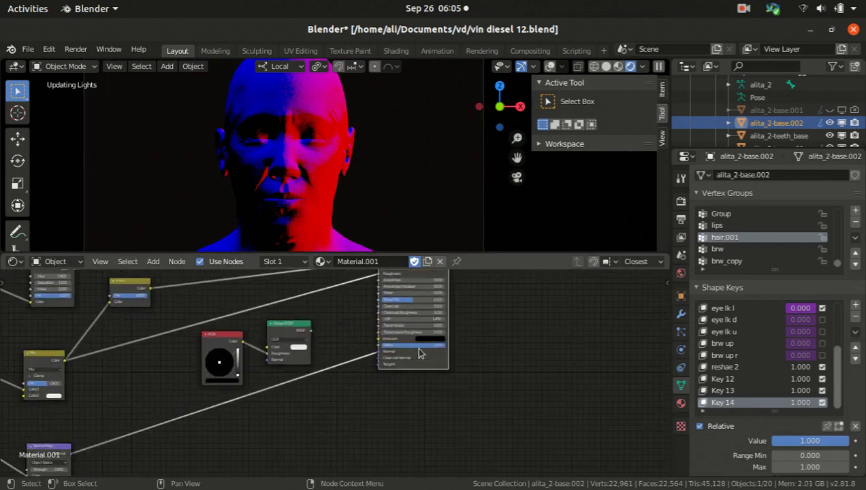
Step: Switch the viewport to solid shading and set the render engine to Eevee
left_click(609, 69)
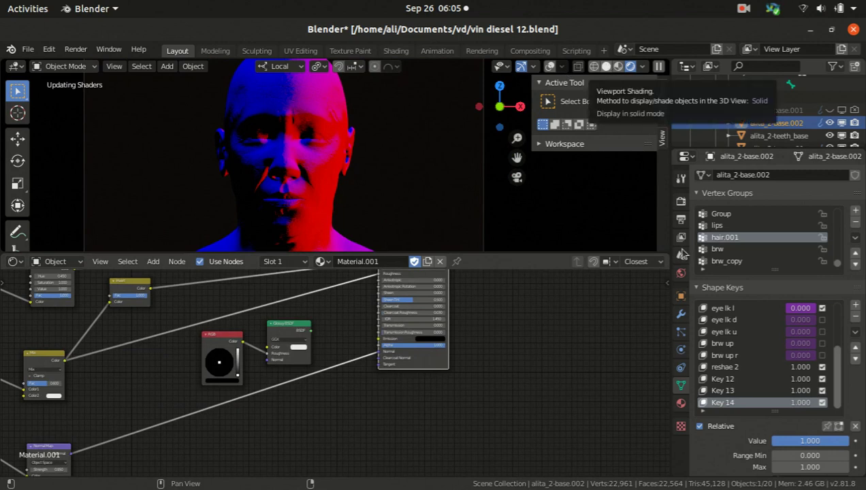
left_click(681, 202)
scroll(722, 194, "up", 6)
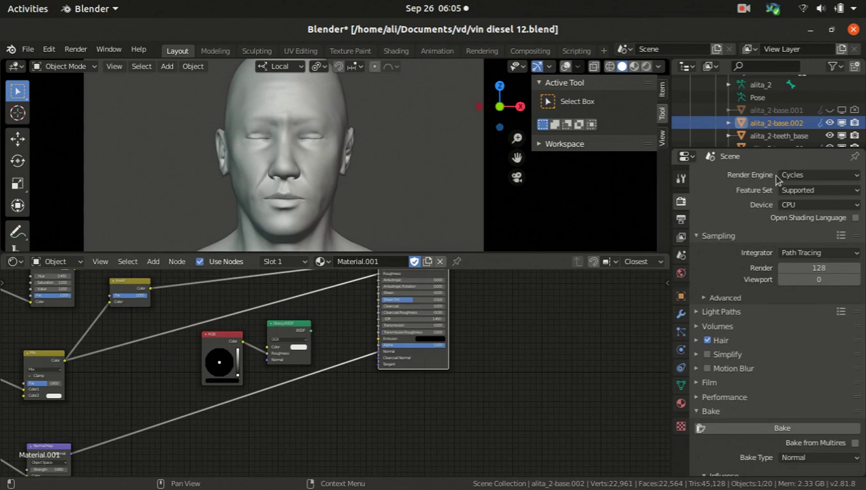
left_click(779, 179)
left_click(767, 188)
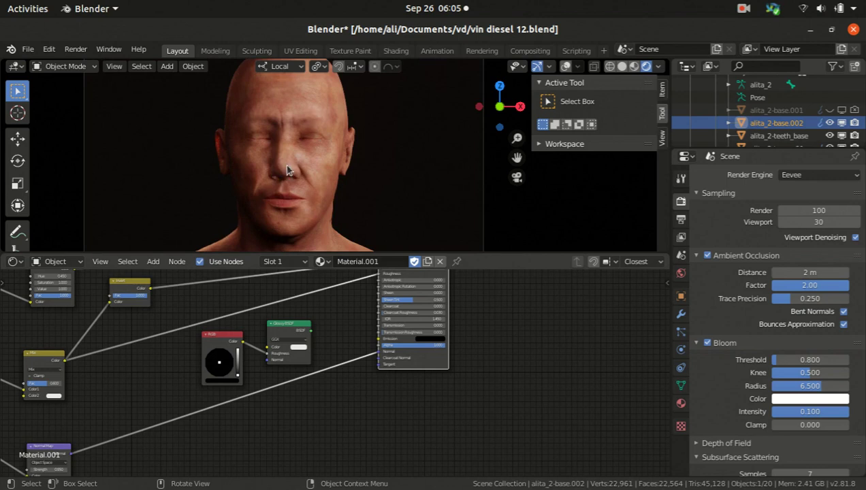
Step: Fit the head in the camera view and examine the color and roughness nodes feeding the Principled BSDF
key("KP_0")
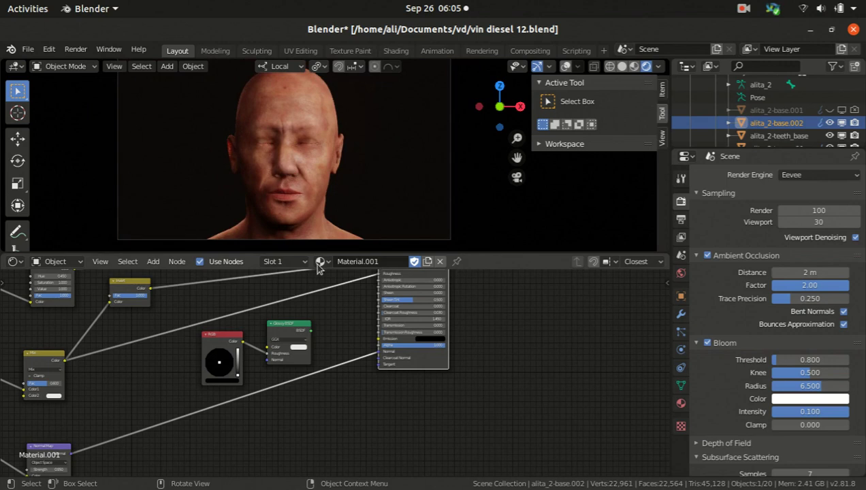
scroll(289, 315, "down", 1)
middle_click_drag(289, 315, 355, 328)
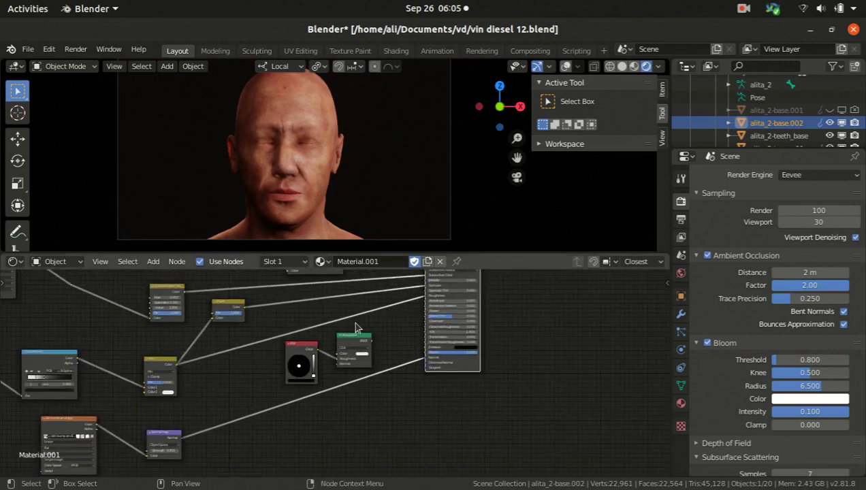
middle_click_drag(175, 355, 181, 381)
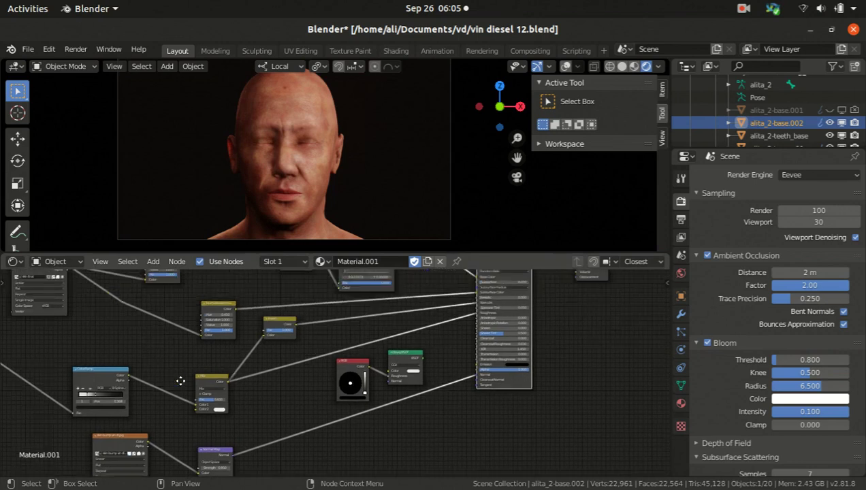
middle_click_drag(237, 276, 235, 323)
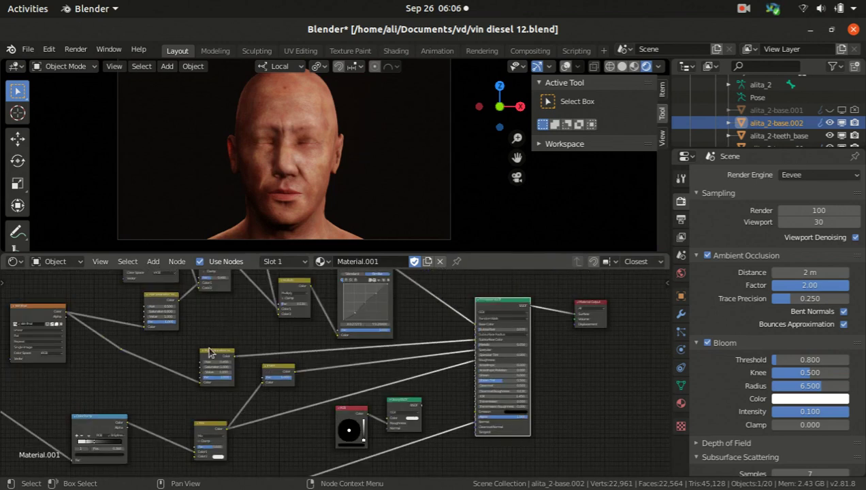
scroll(293, 320, "up", 4, "shift")
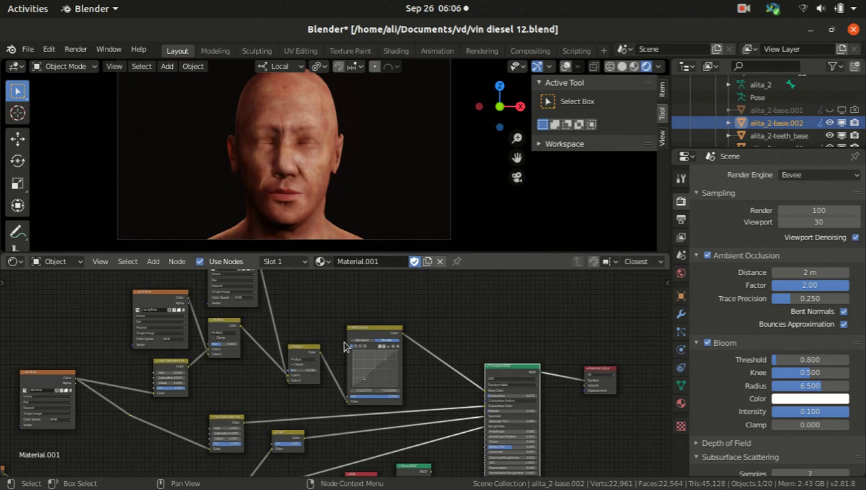
Step: Delete the unused Glossy BSDF node and the RGB node feeding it from the head's skin material
scroll(344, 346, "up", 2, "shift")
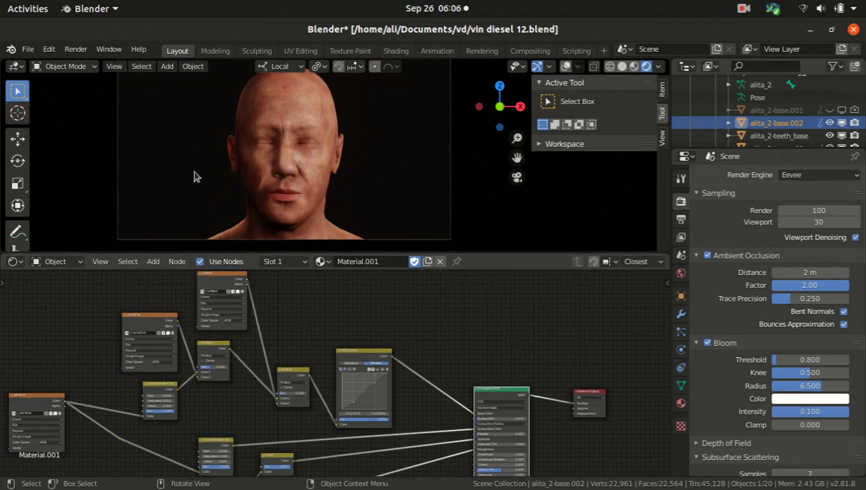
middle_click_drag(450, 408, 335, 336)
scroll(440, 342, "up", 2)
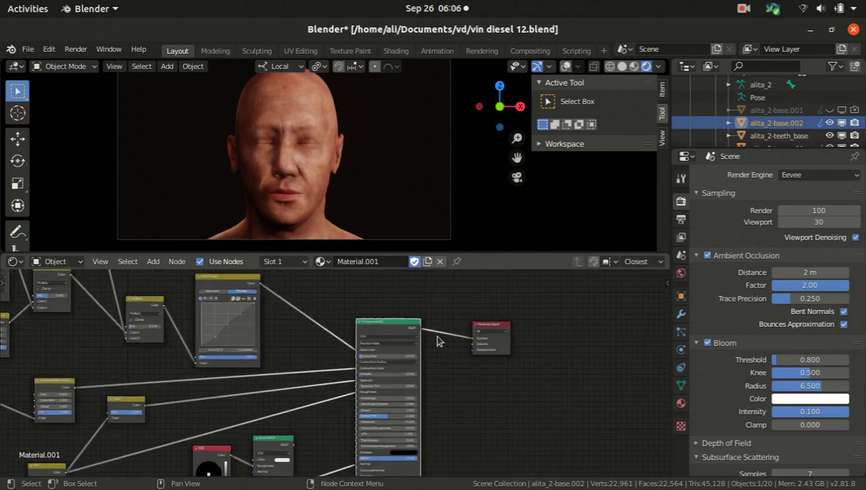
scroll(441, 339, "down", 3)
scroll(423, 355, "up", 3)
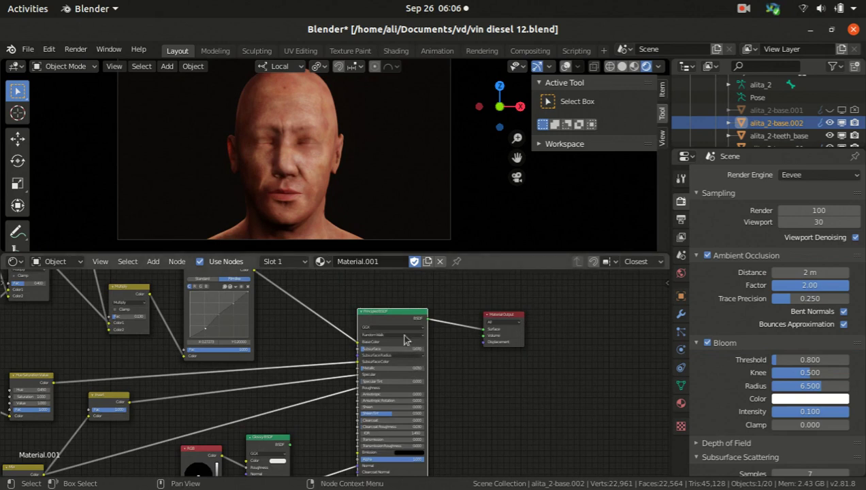
scroll(421, 371, "down", 3)
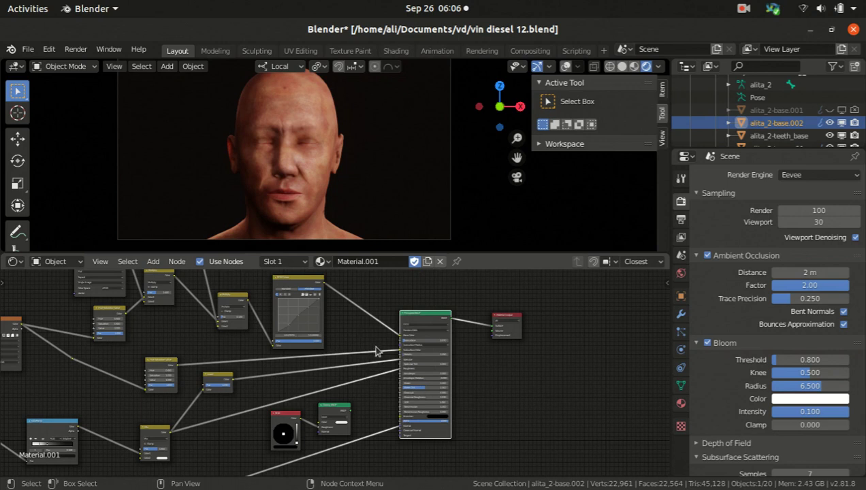
left_click(329, 411)
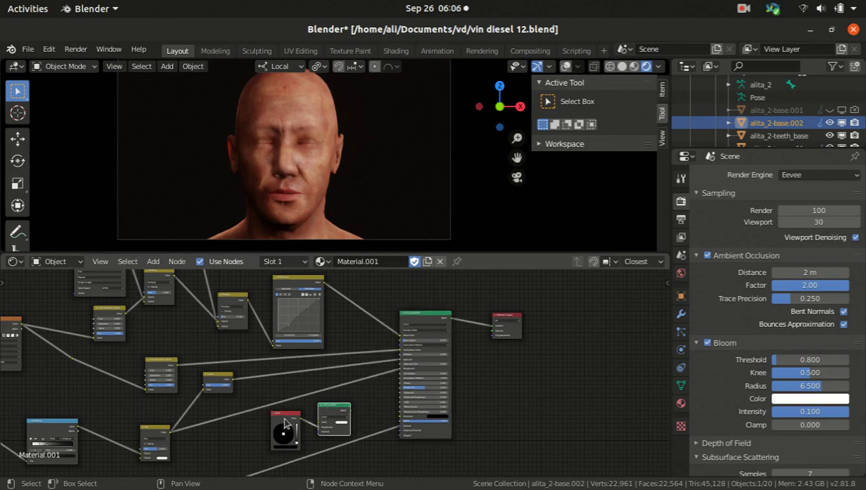
key("x")
left_click(286, 422)
key("x")
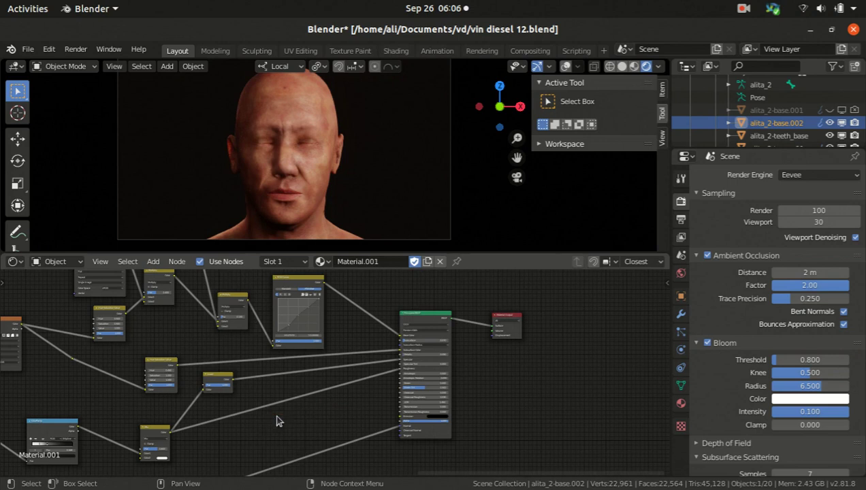